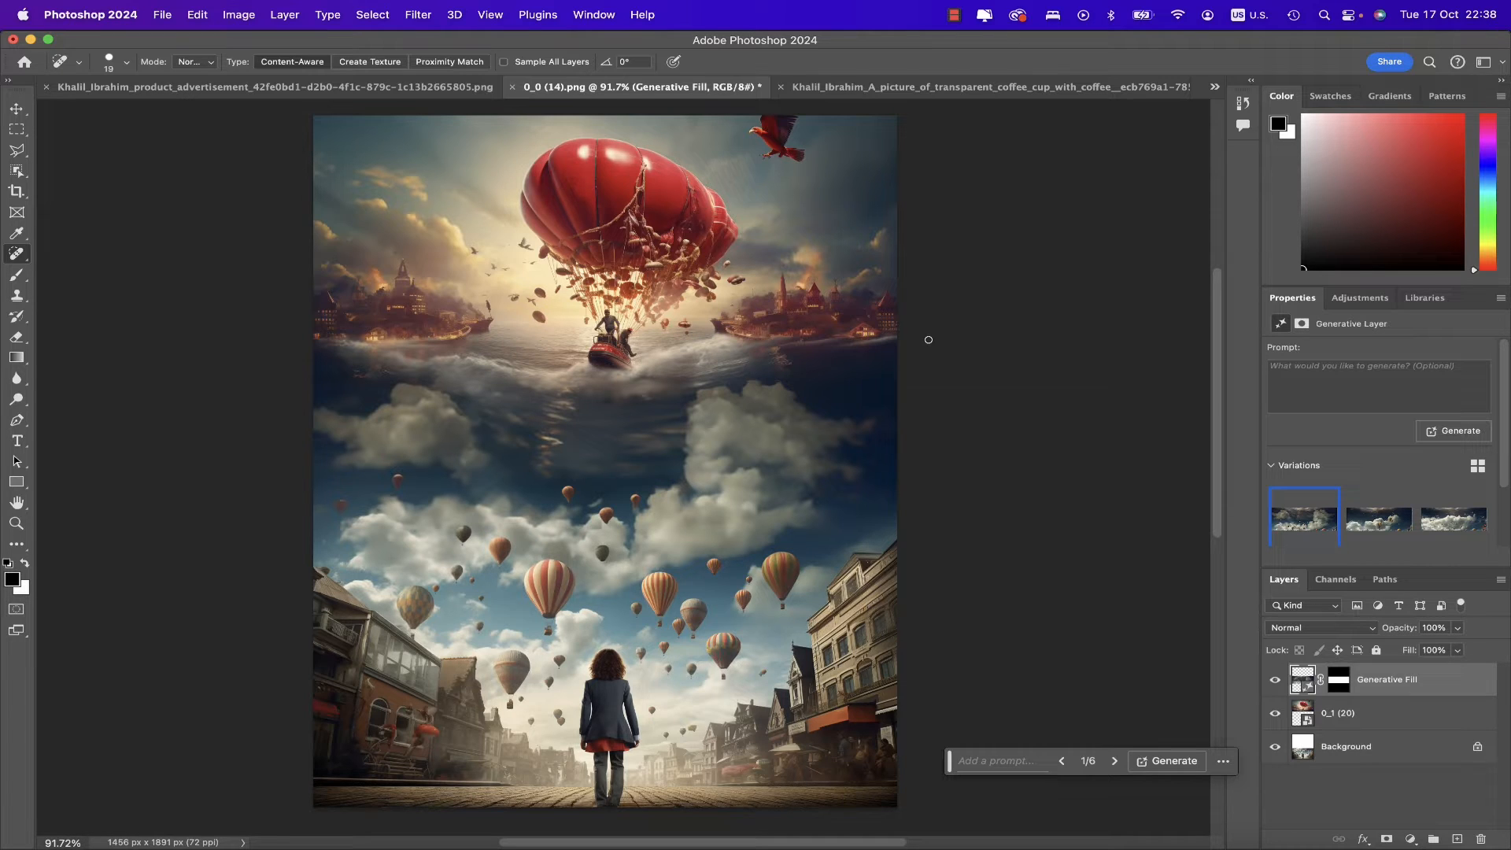
Hide the Generative Fill layer and look up the two original source images in the Midjourney gallery in Chrome.
click(1275, 680)
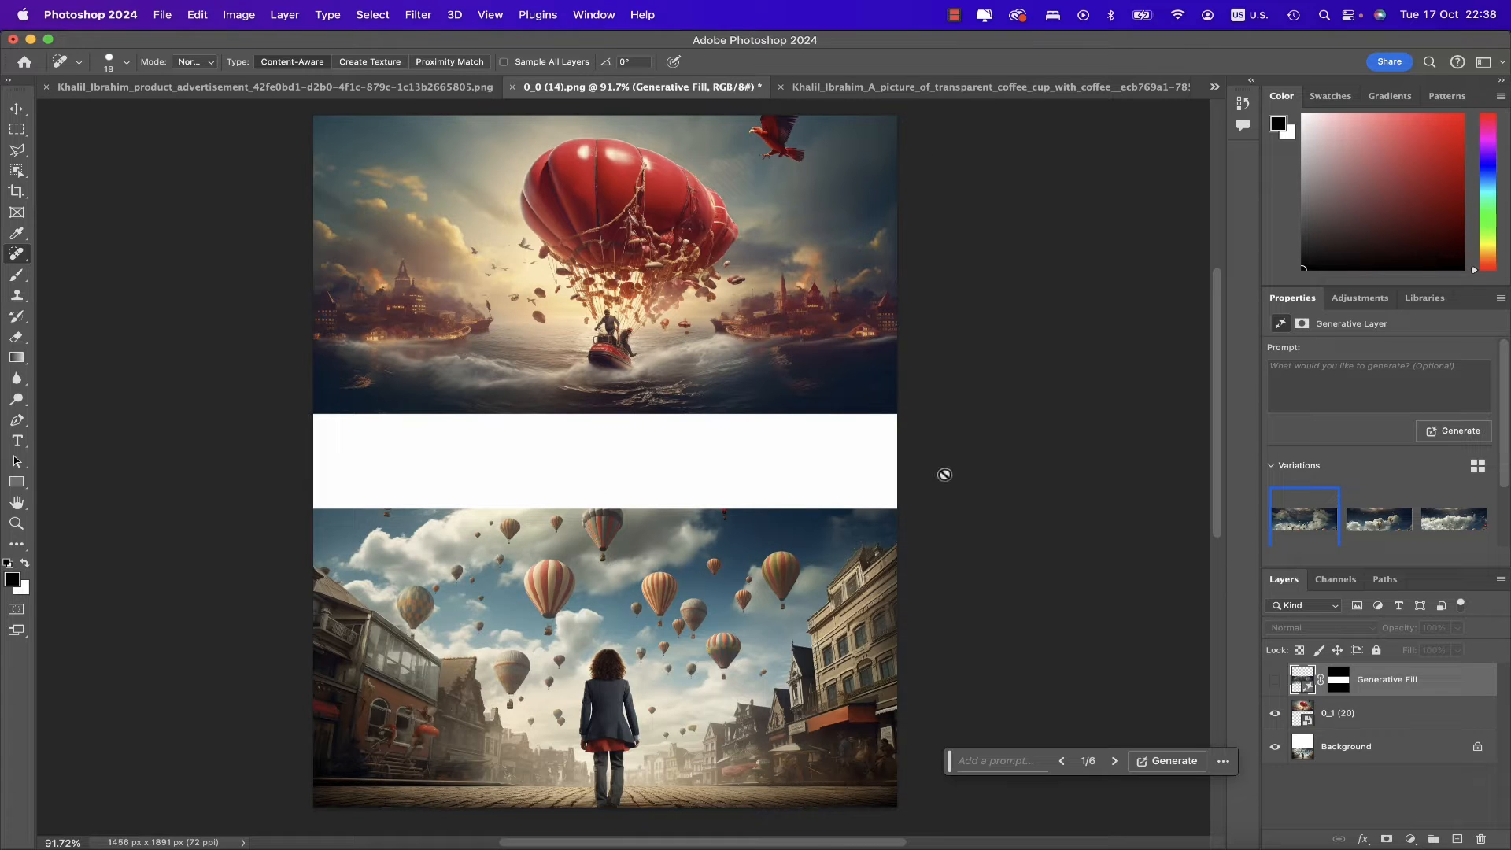
key(super+Tab)
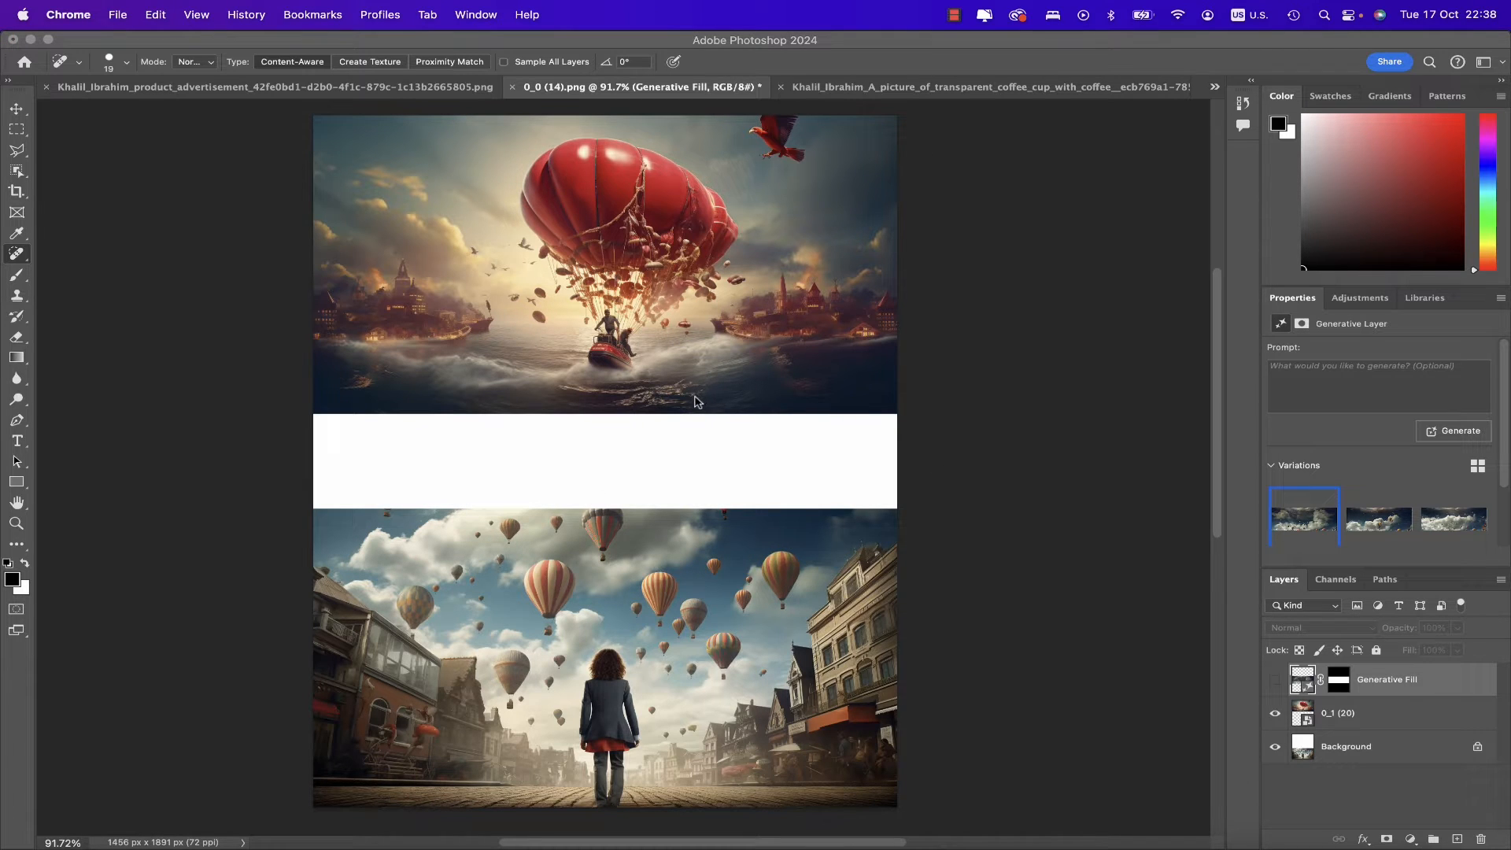
click(1389, 834)
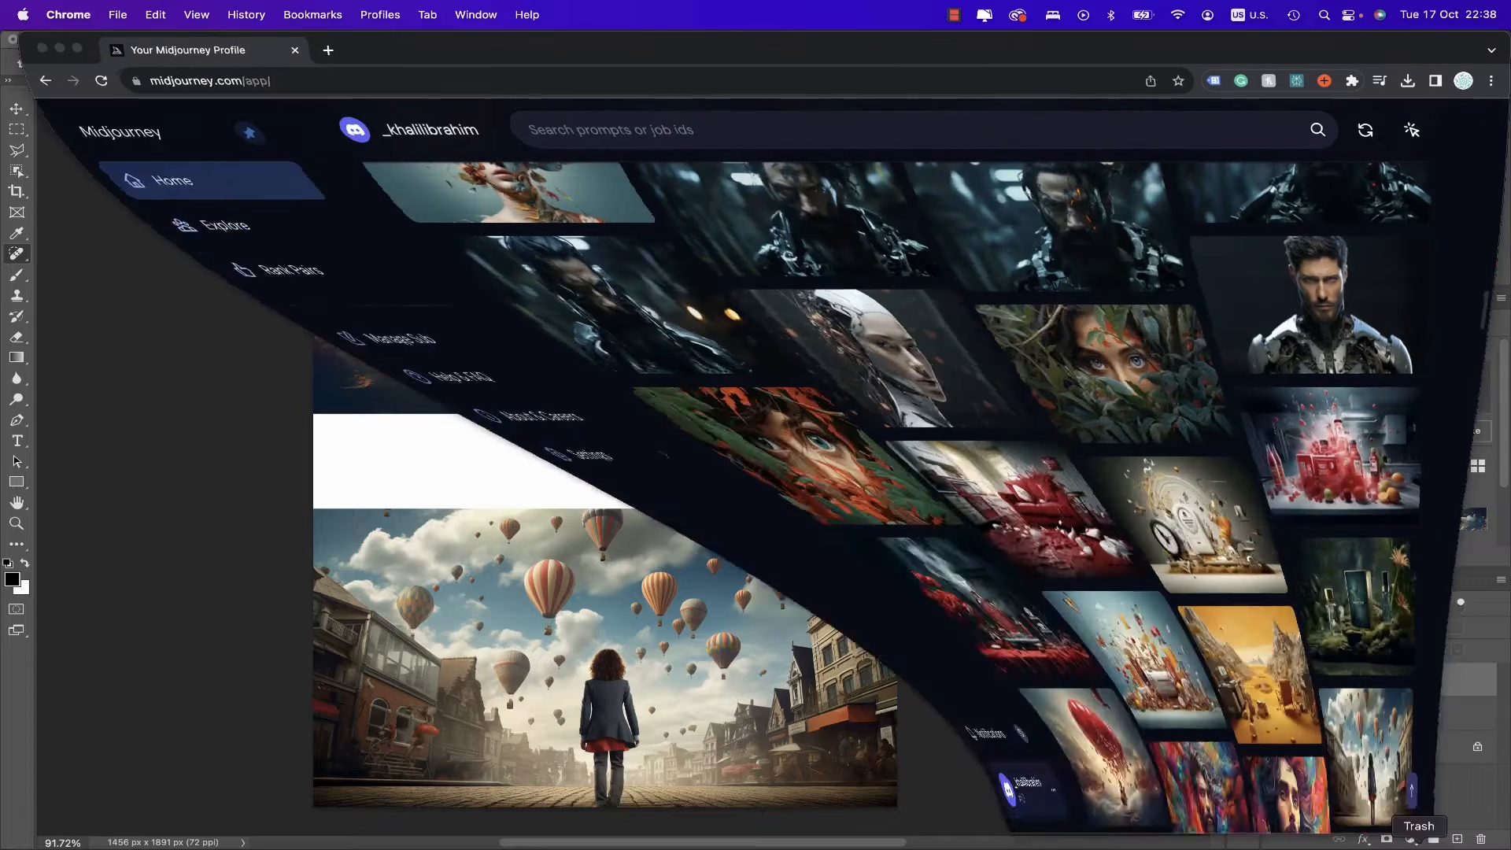
mouse_move(1379, 716)
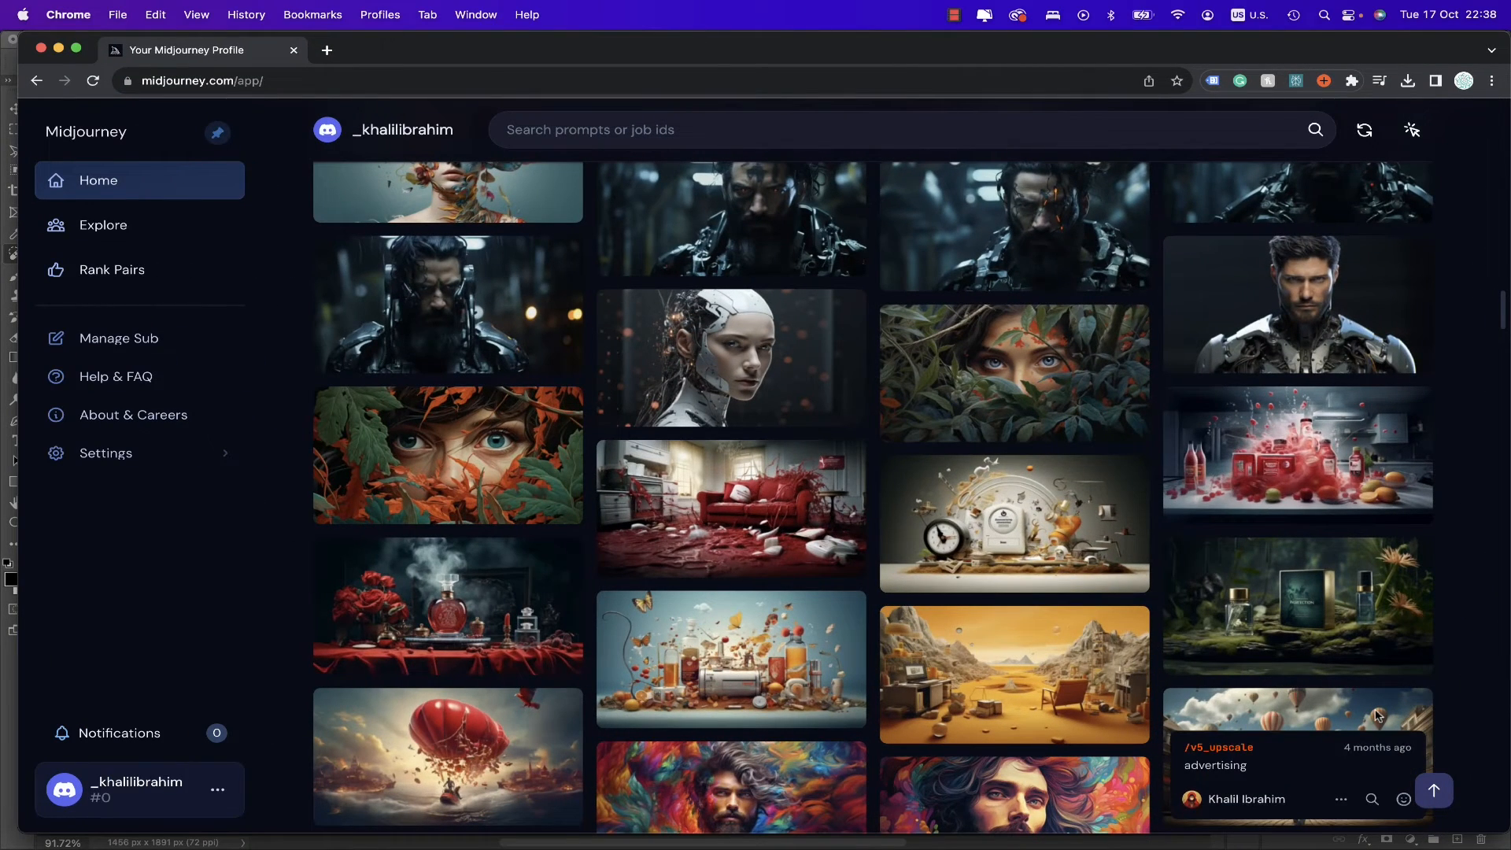
mouse_move(510, 742)
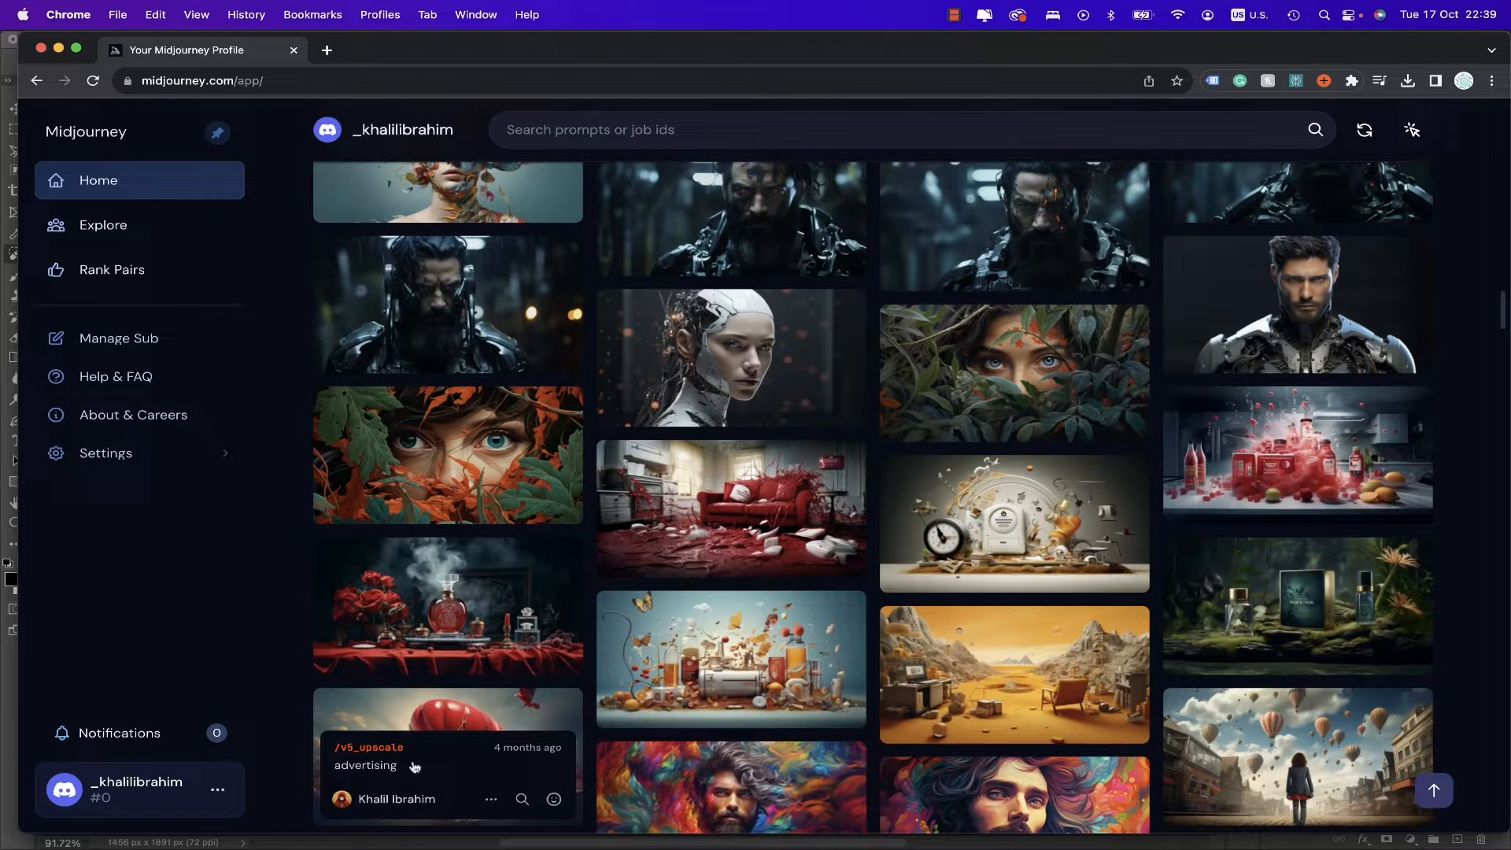
click(59, 50)
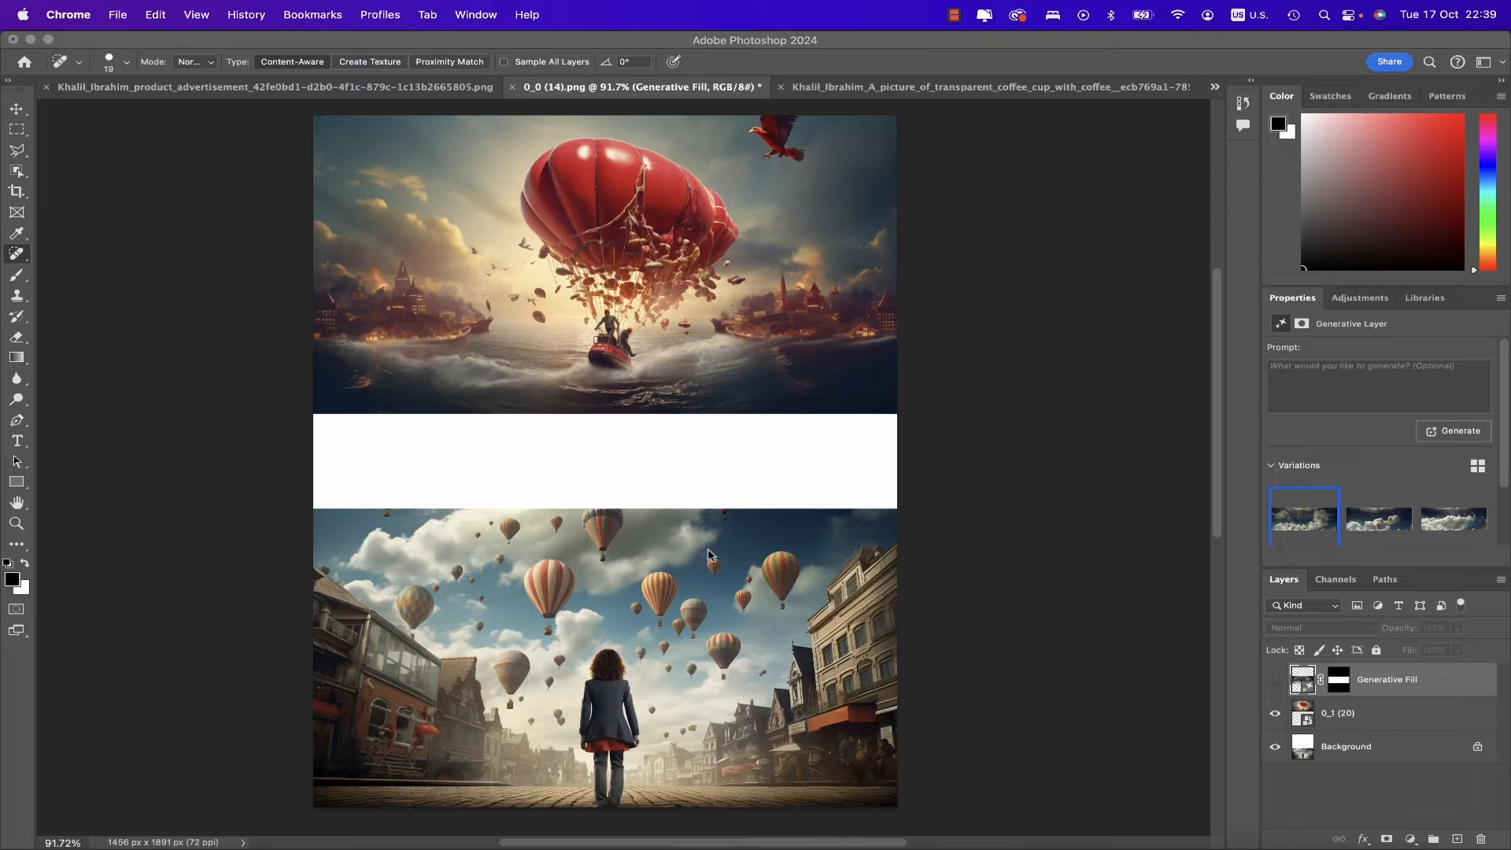
Show the Generative Fill layer and switch it to its second variation.
click(1270, 685)
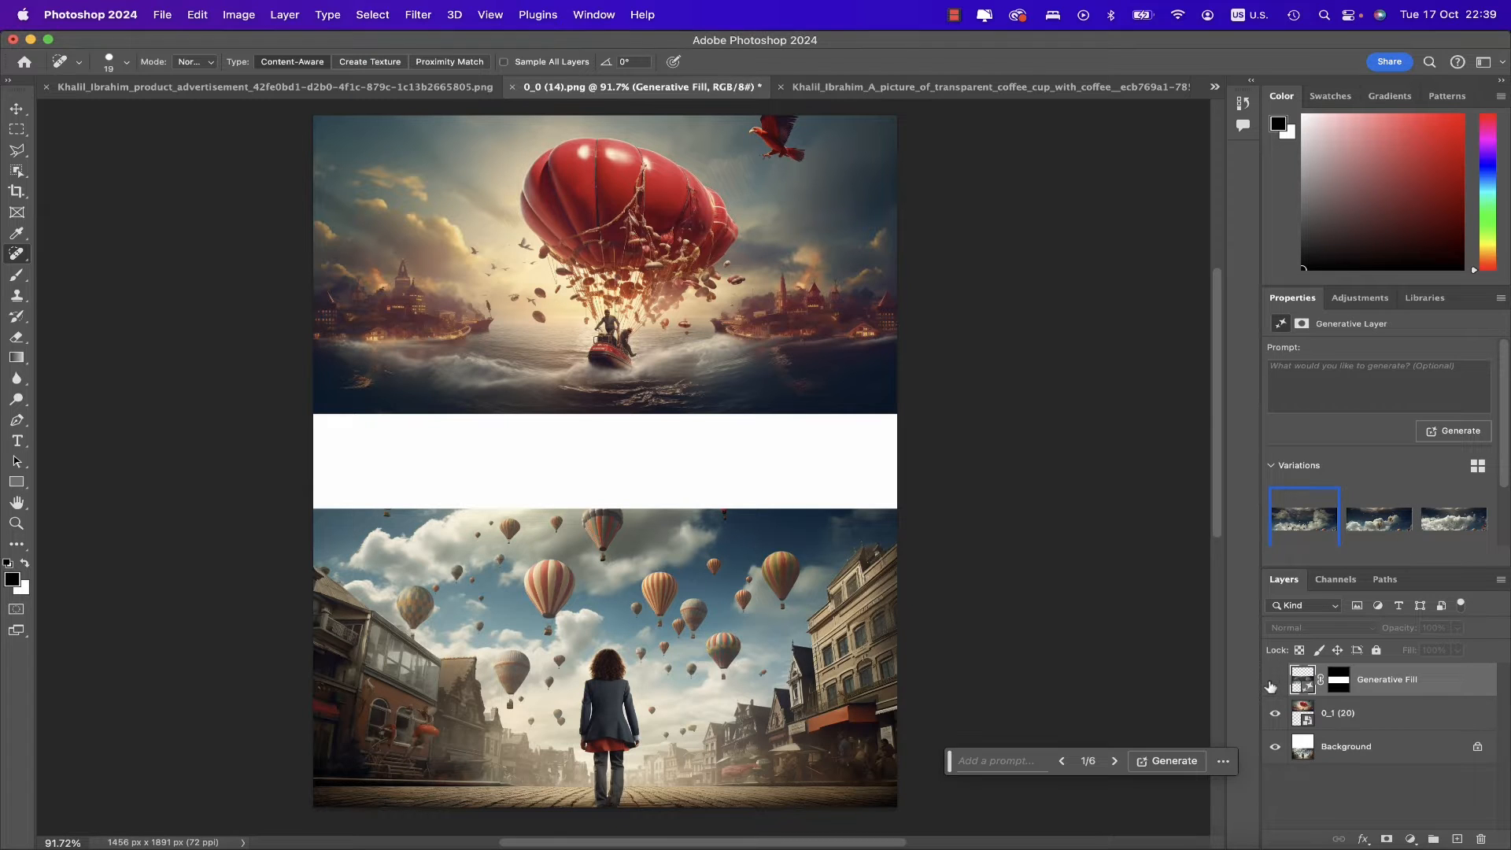
click(1273, 682)
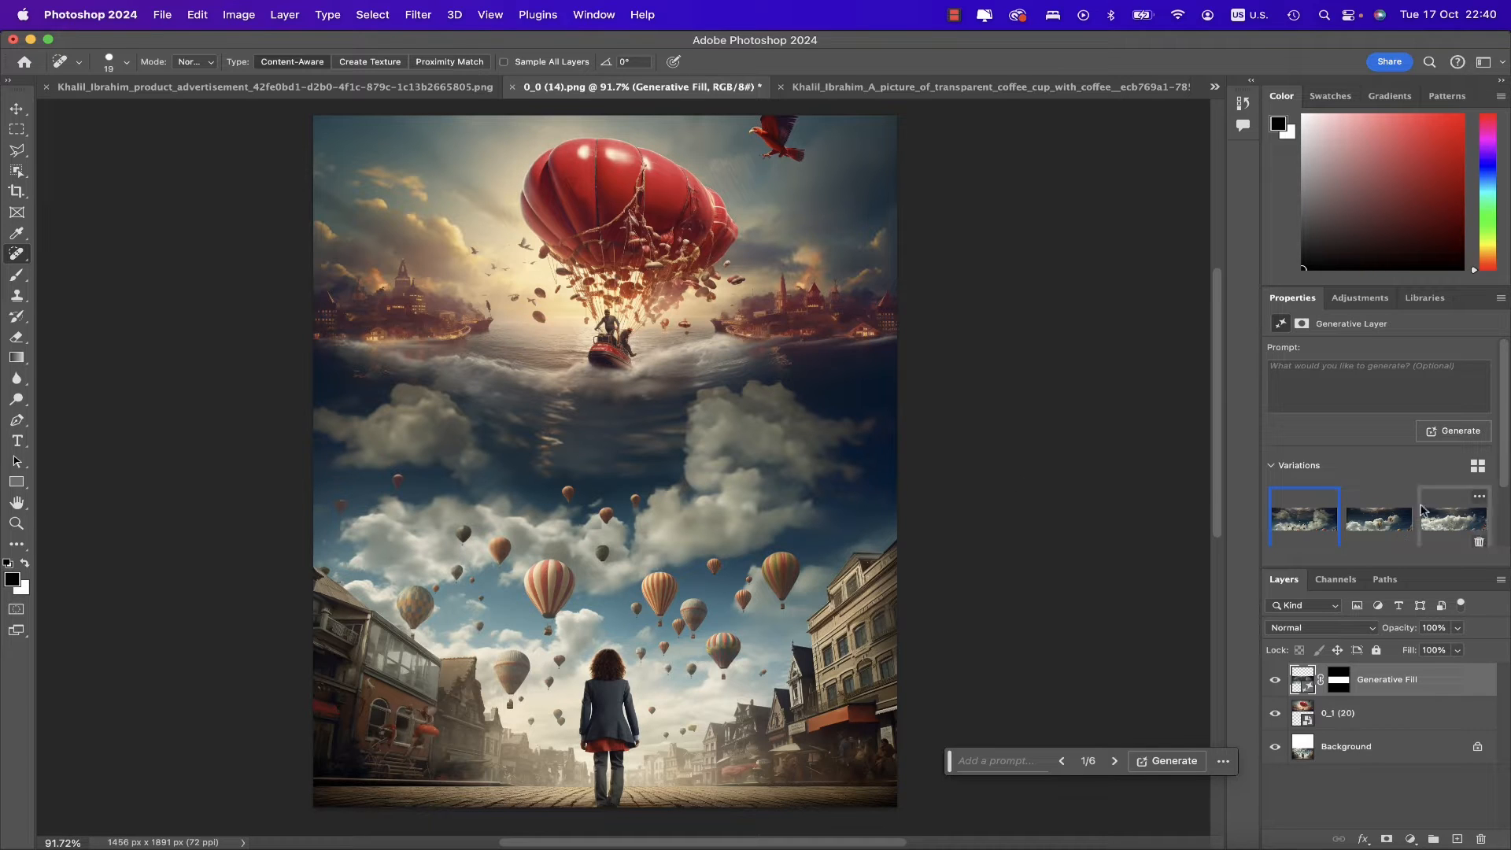
click(1387, 533)
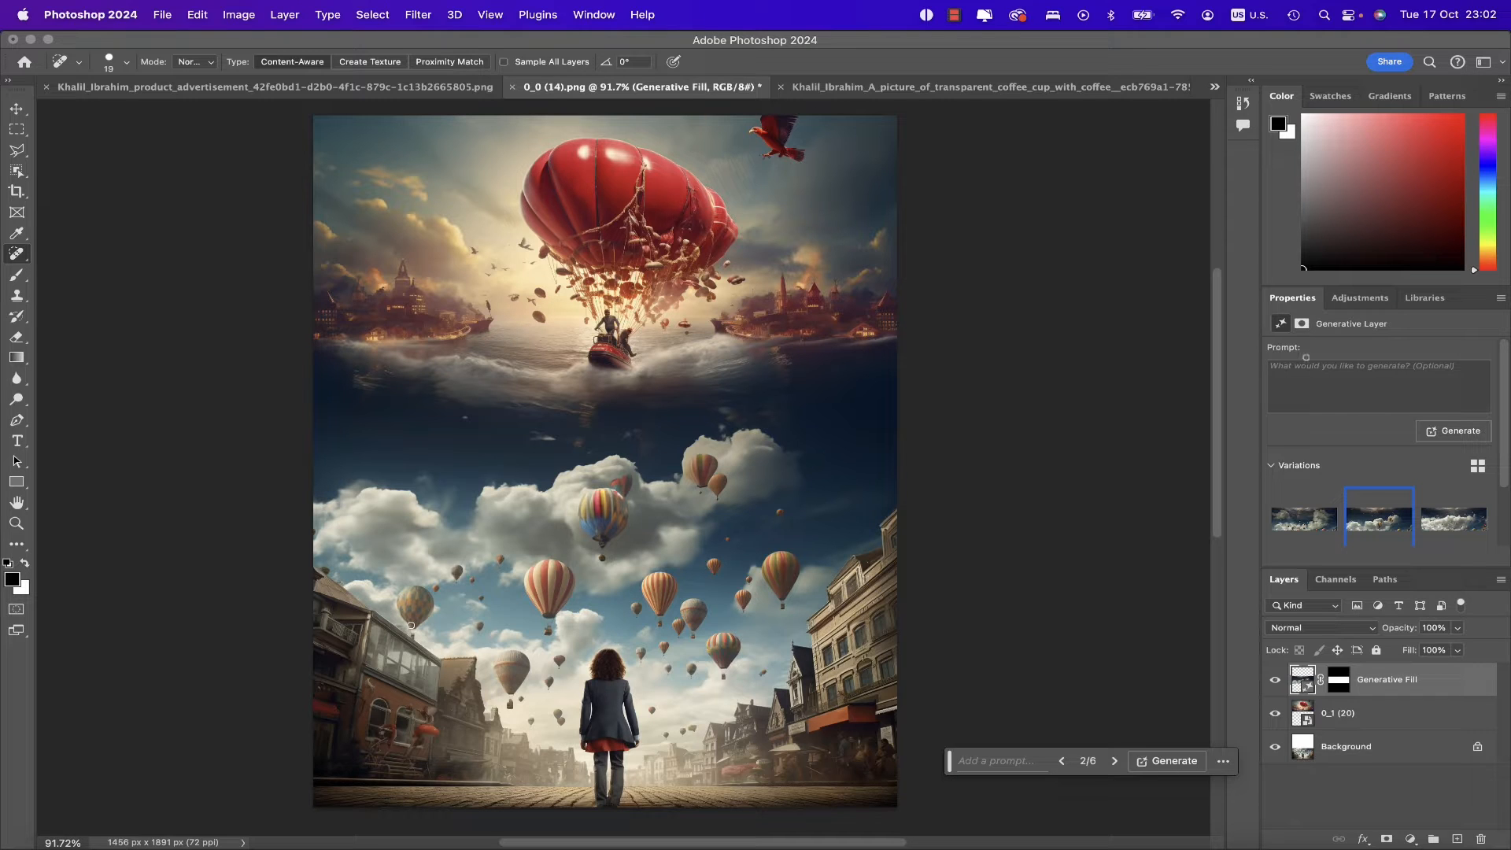
Hide the Generative Fill layer and run Generative Fill without a prompt on a full-width marquee covering the white band and adjoining image edges.
click(1276, 682)
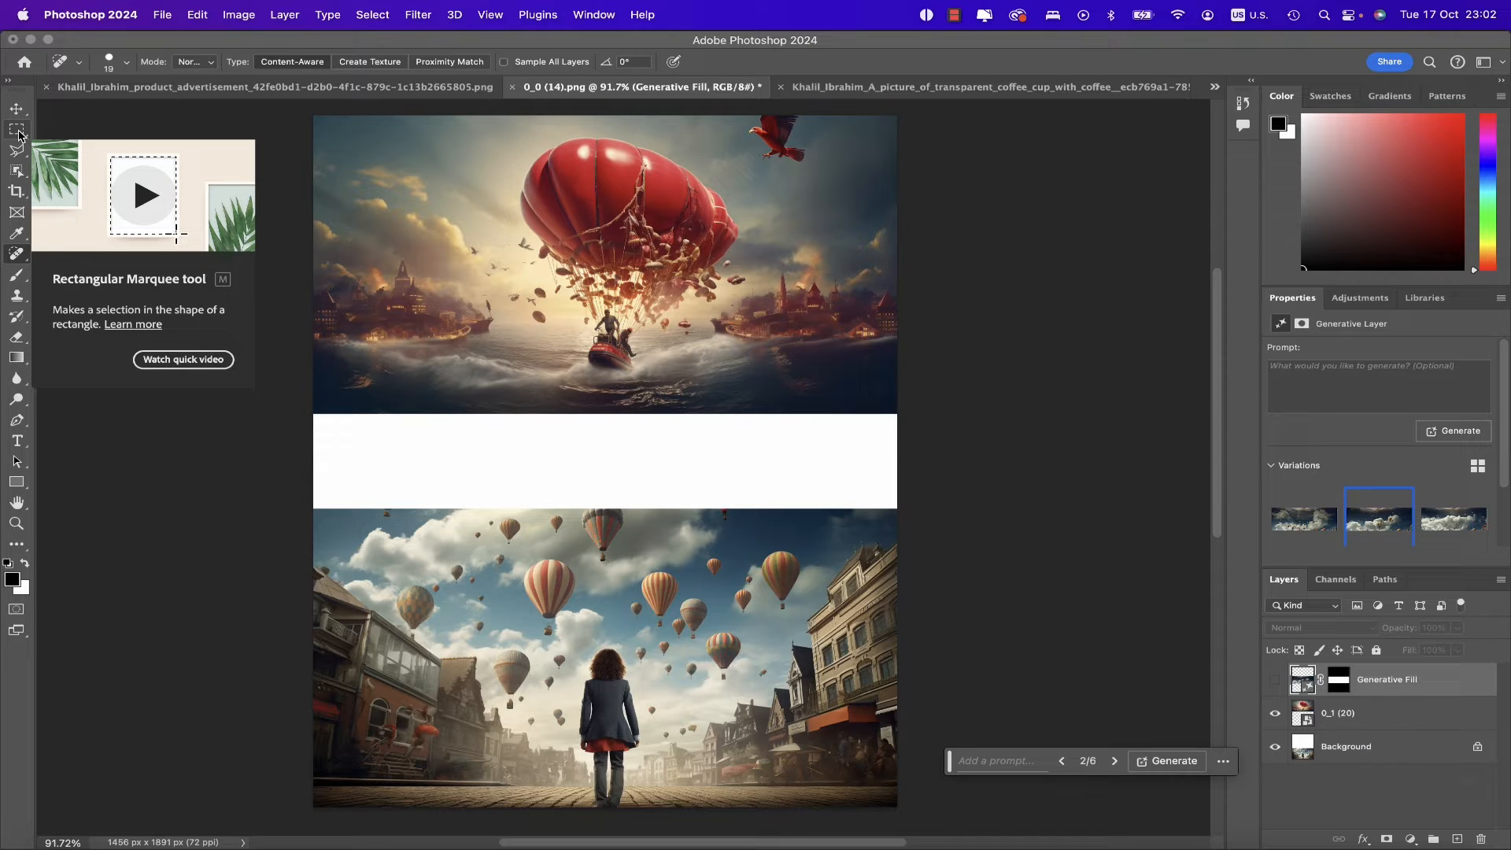
click(18, 131)
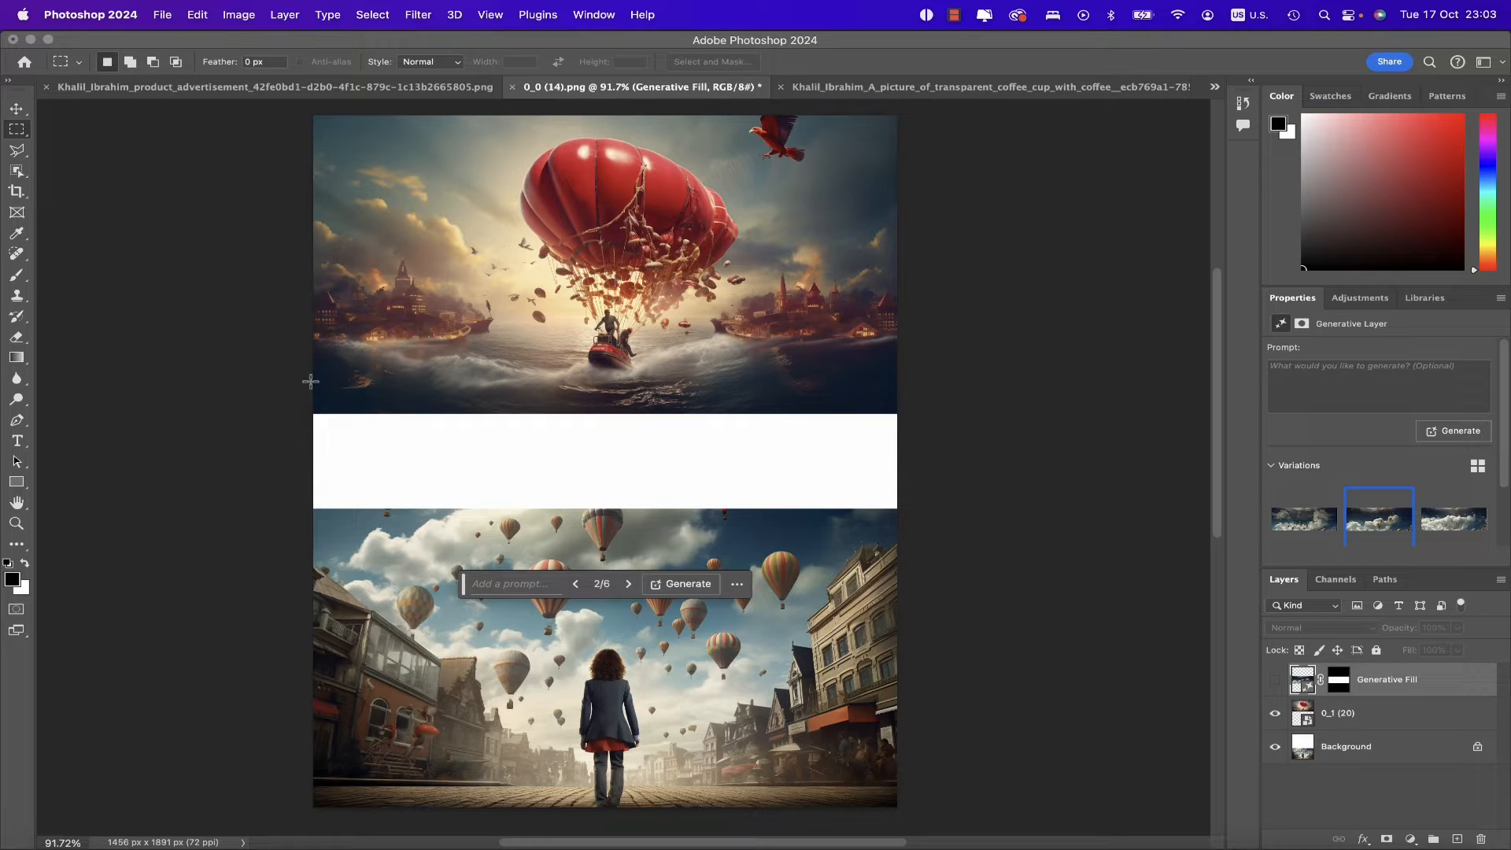
drag(311, 381, 912, 544)
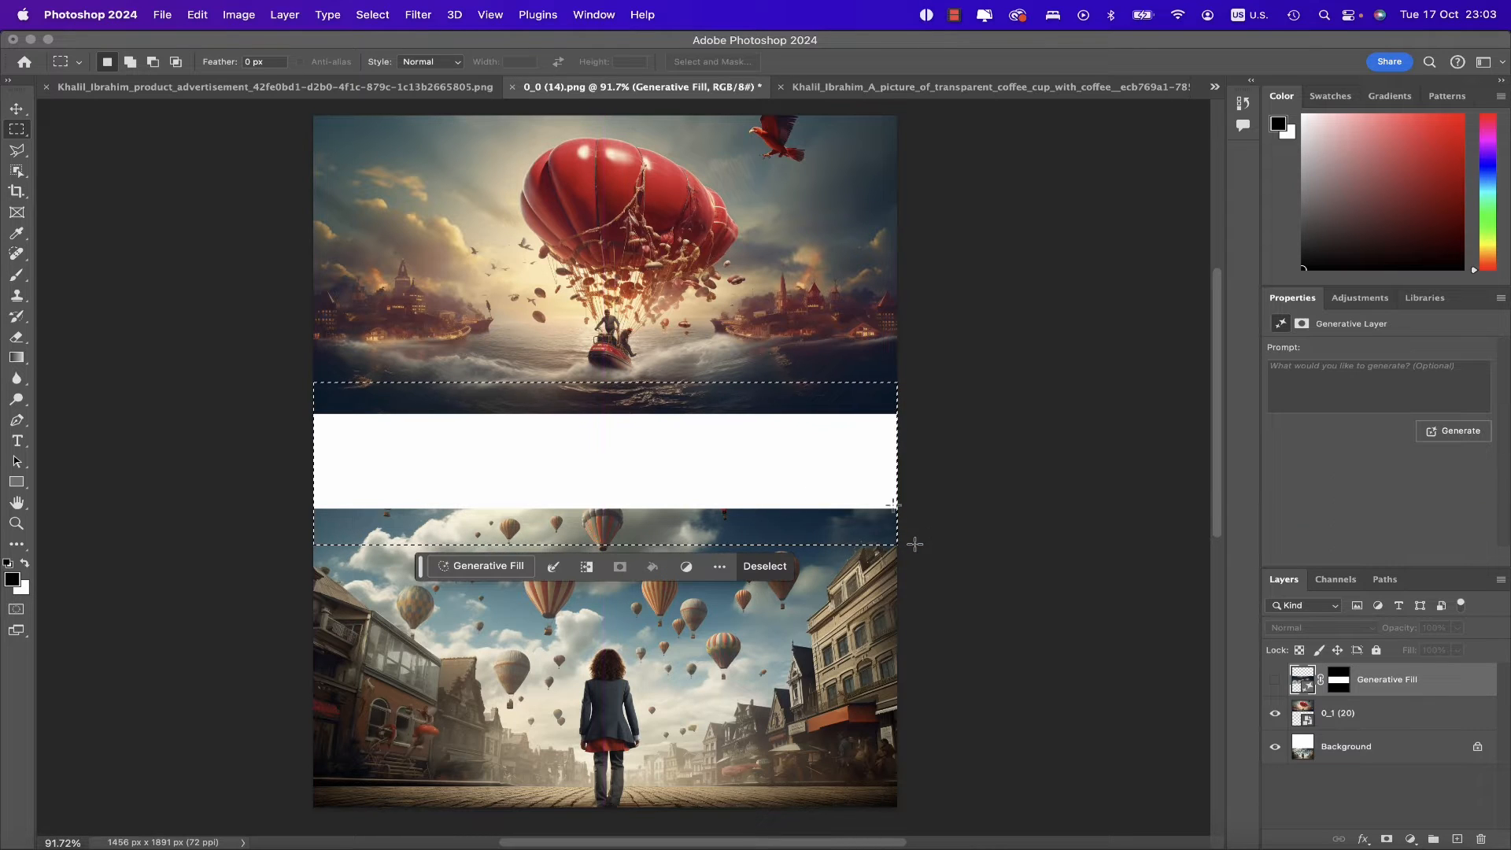
click(459, 568)
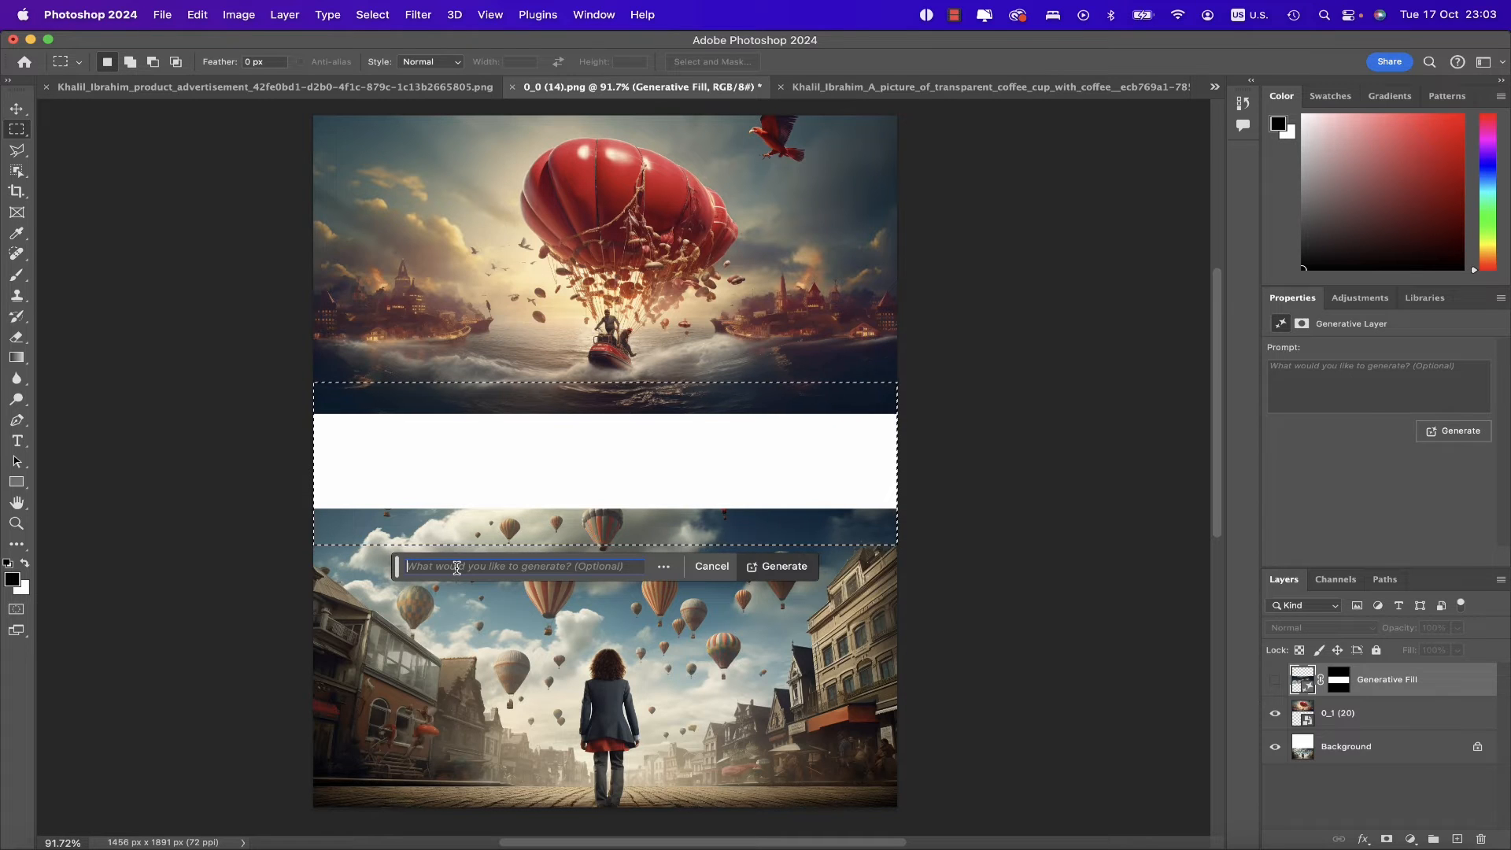
click(780, 567)
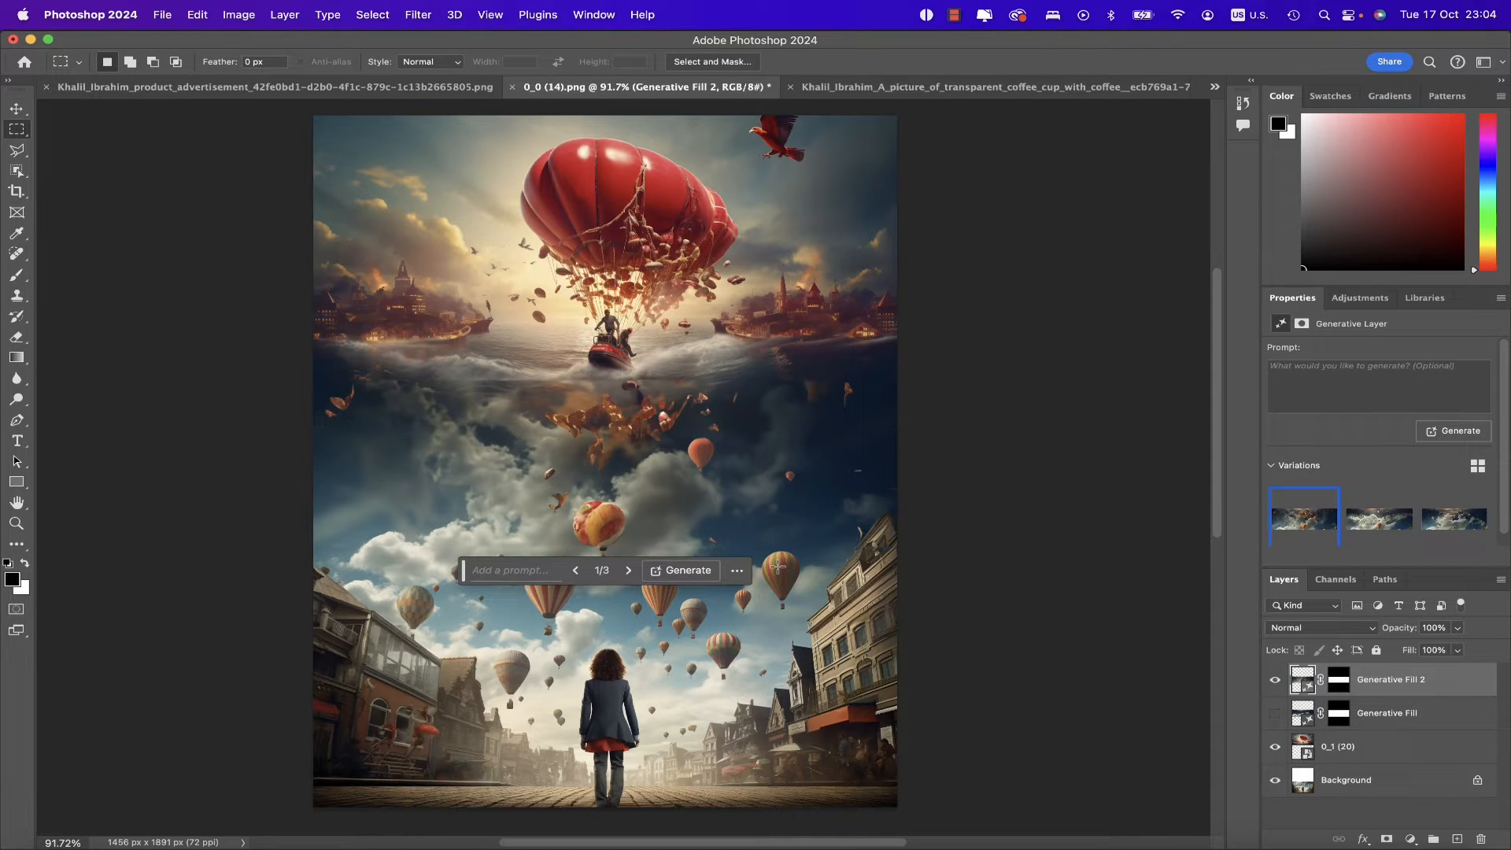
Go through the new fill's variations to the third one and hide the Generative Fill 2 layer.
click(629, 571)
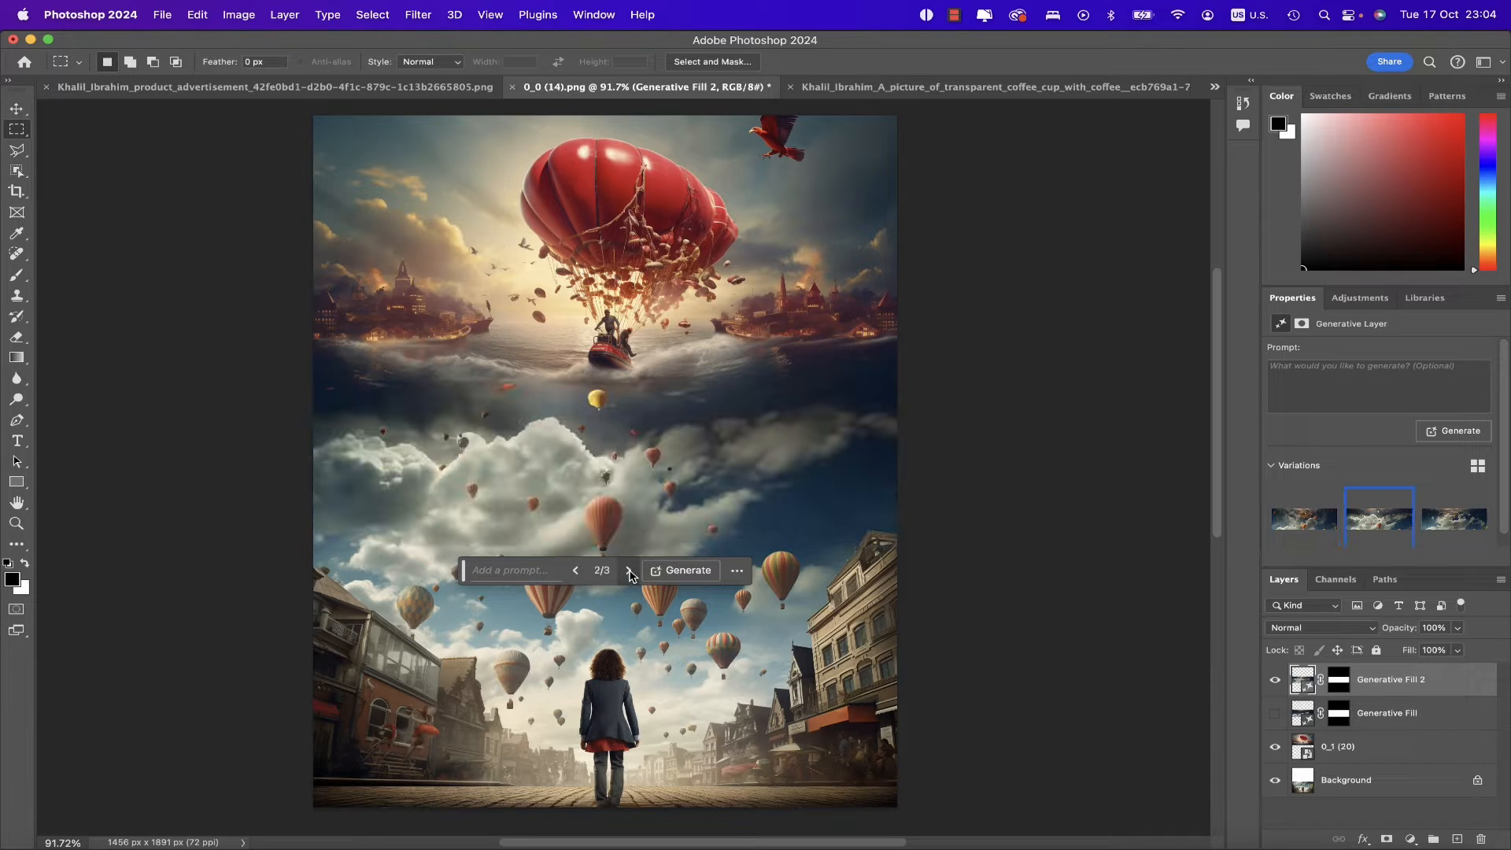
click(629, 571)
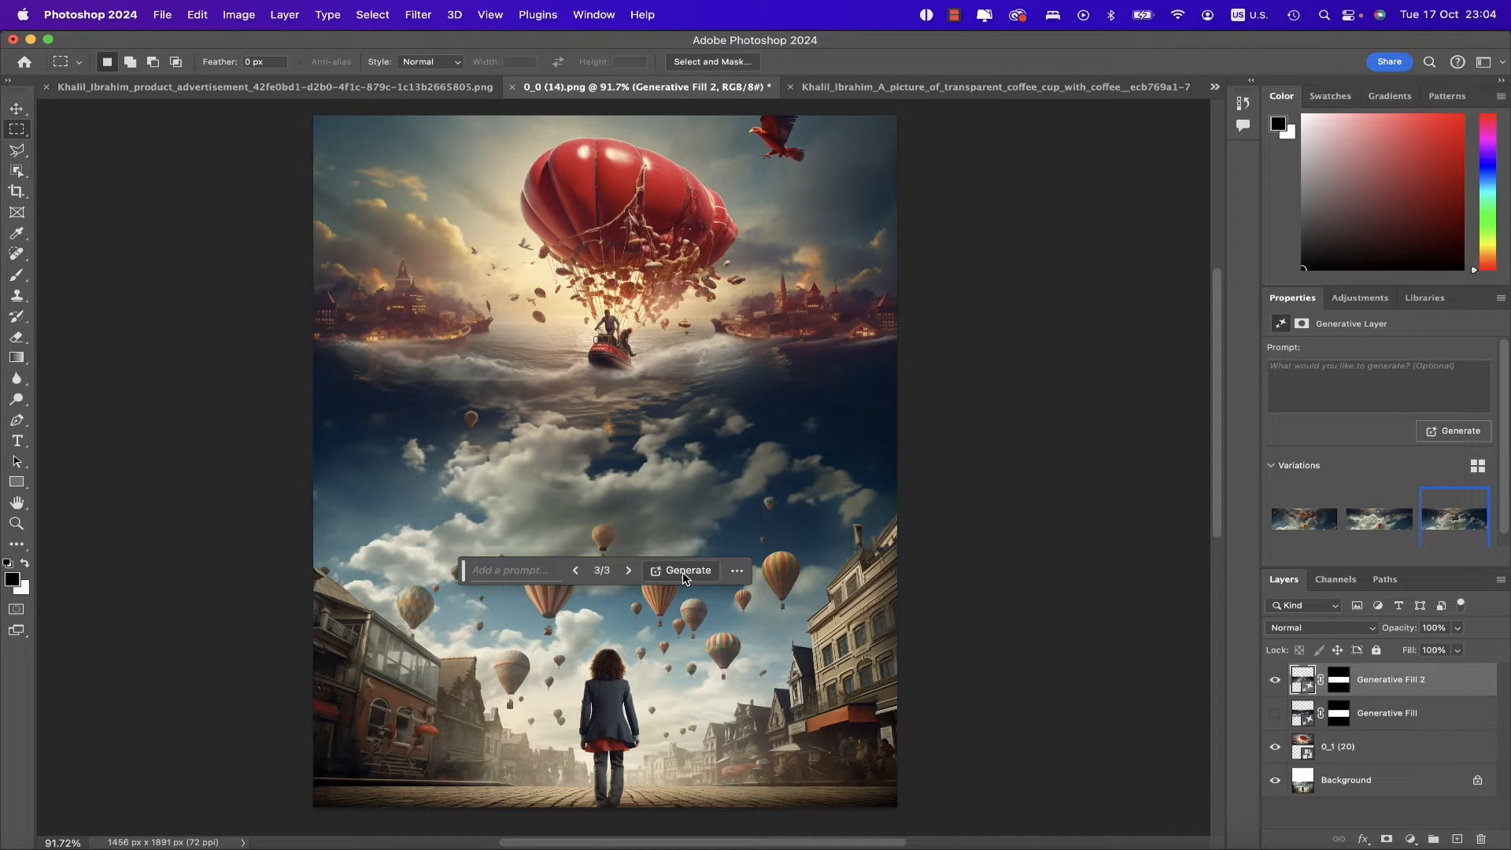
click(1275, 681)
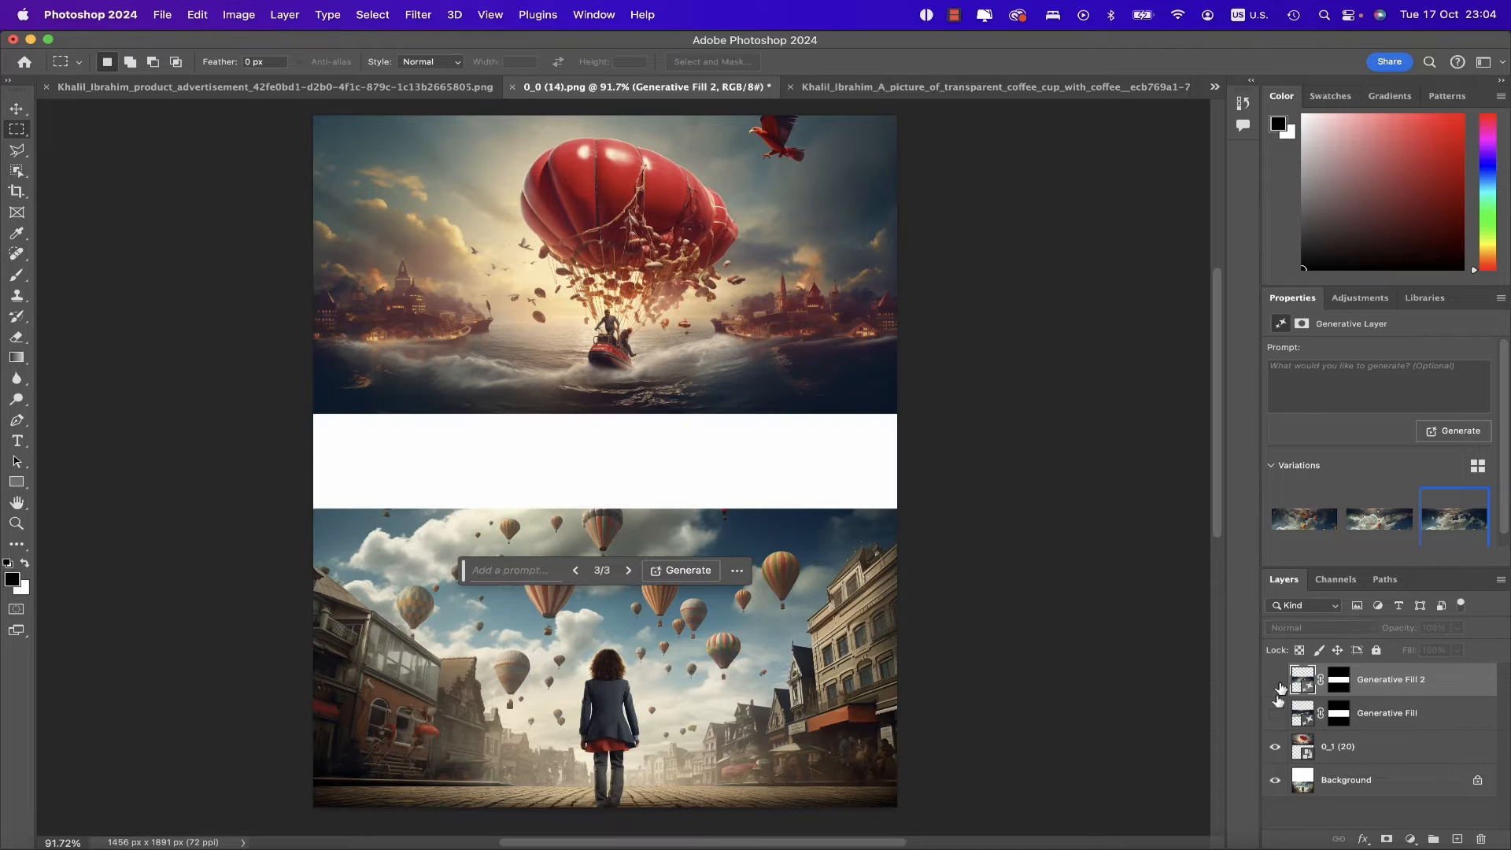
Marquee the band between the two images with the 0_1 (20) layer active, show the first Generative Fill layer, and deselect.
click(1339, 750)
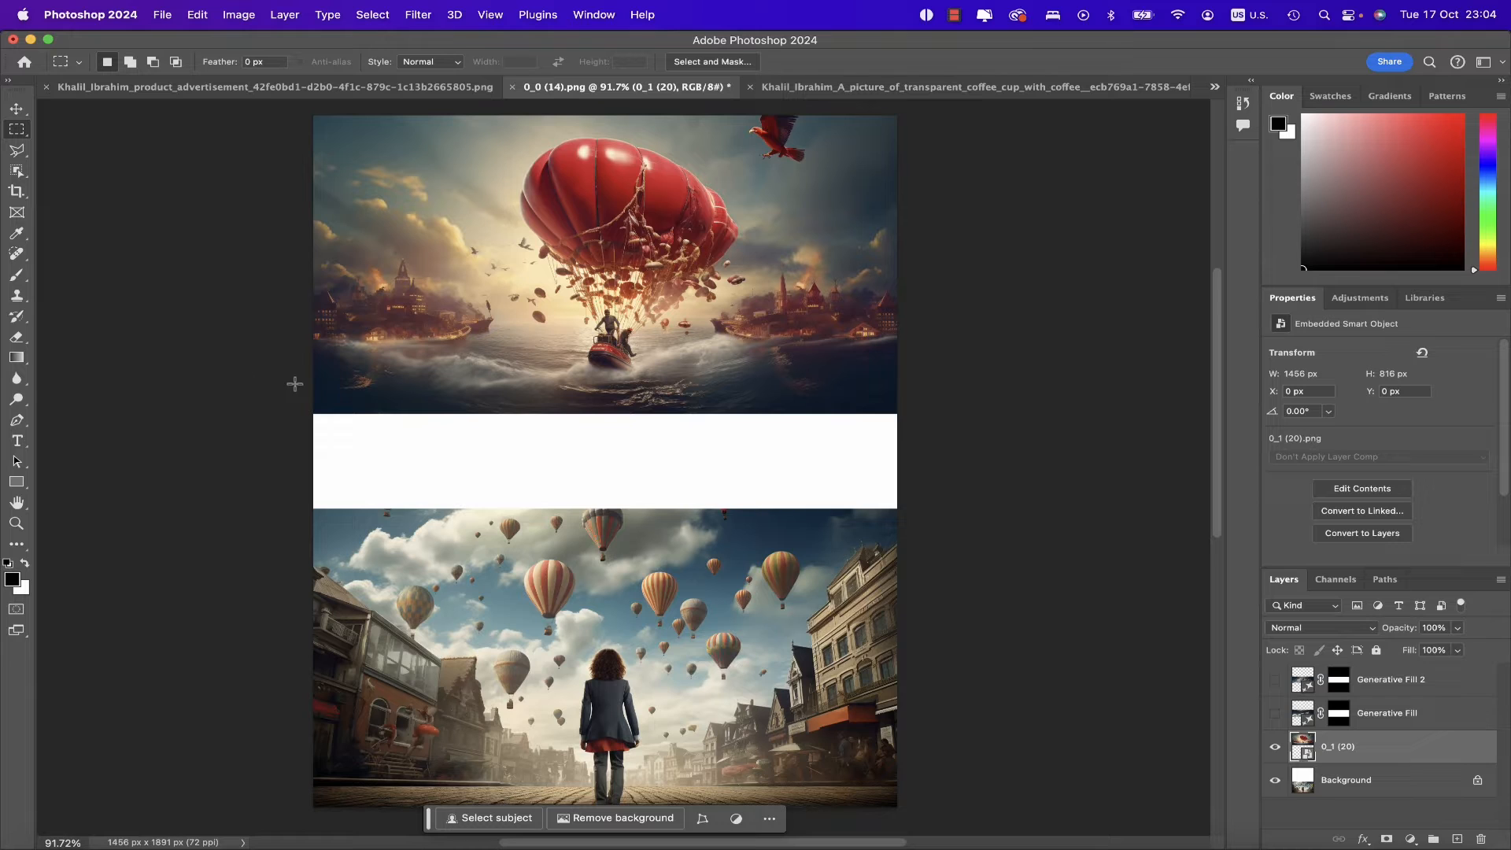
drag(314, 386, 988, 544)
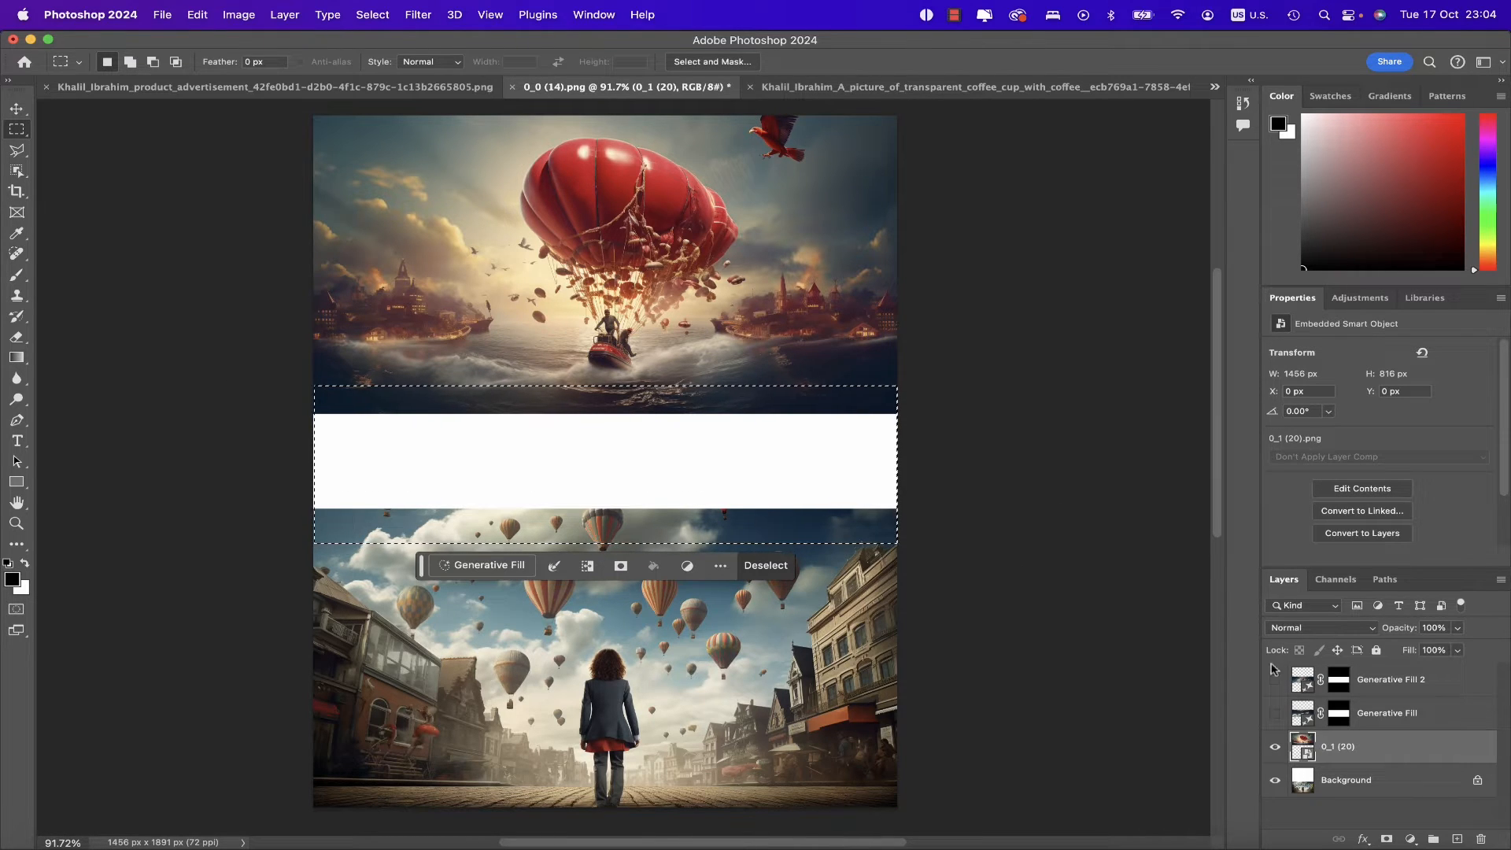
click(1275, 680)
click(1275, 680)
click(1276, 712)
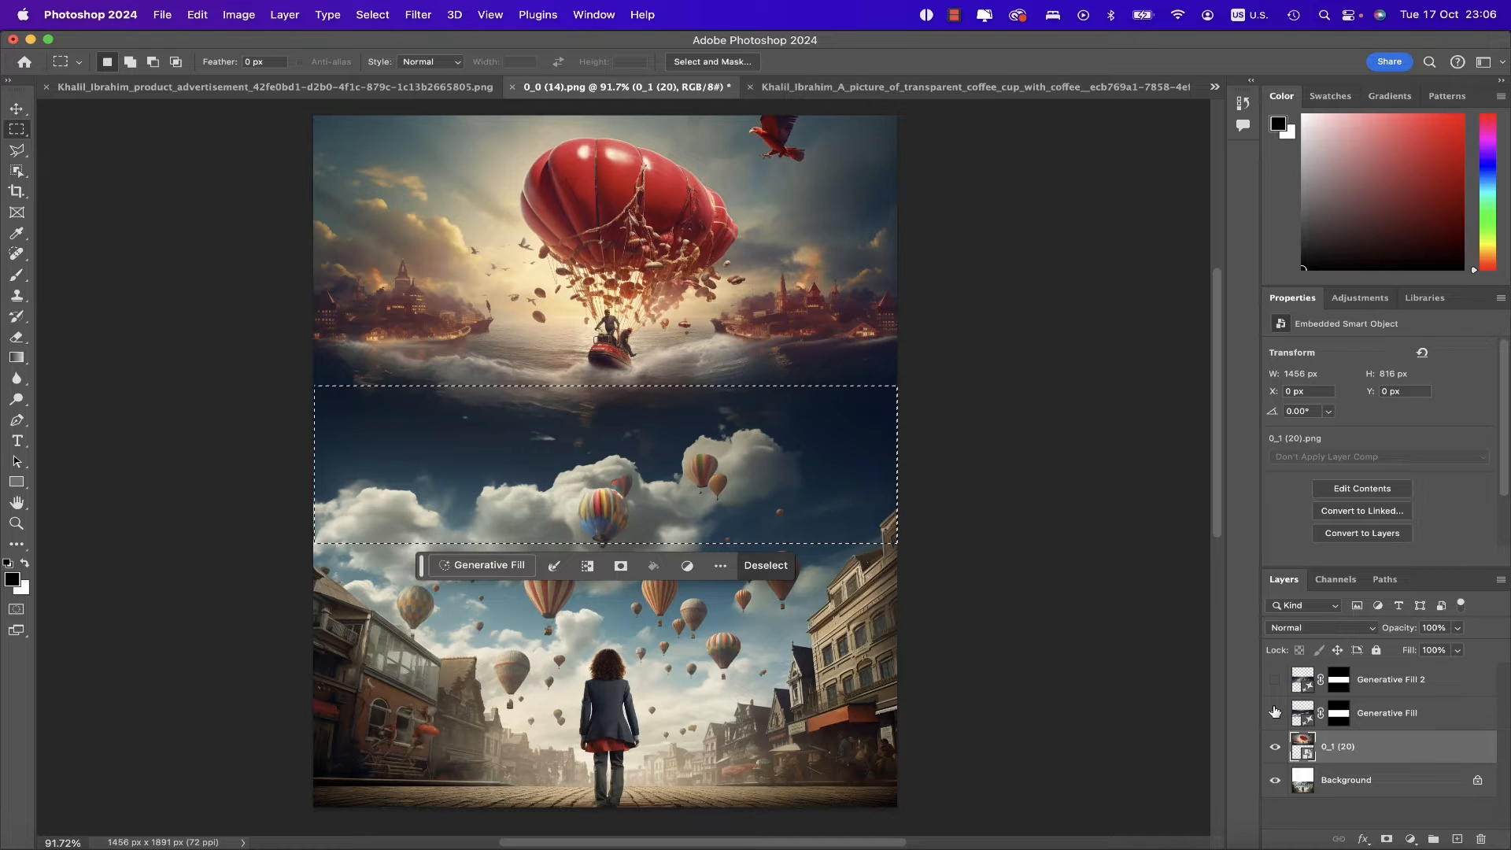
click(636, 498)
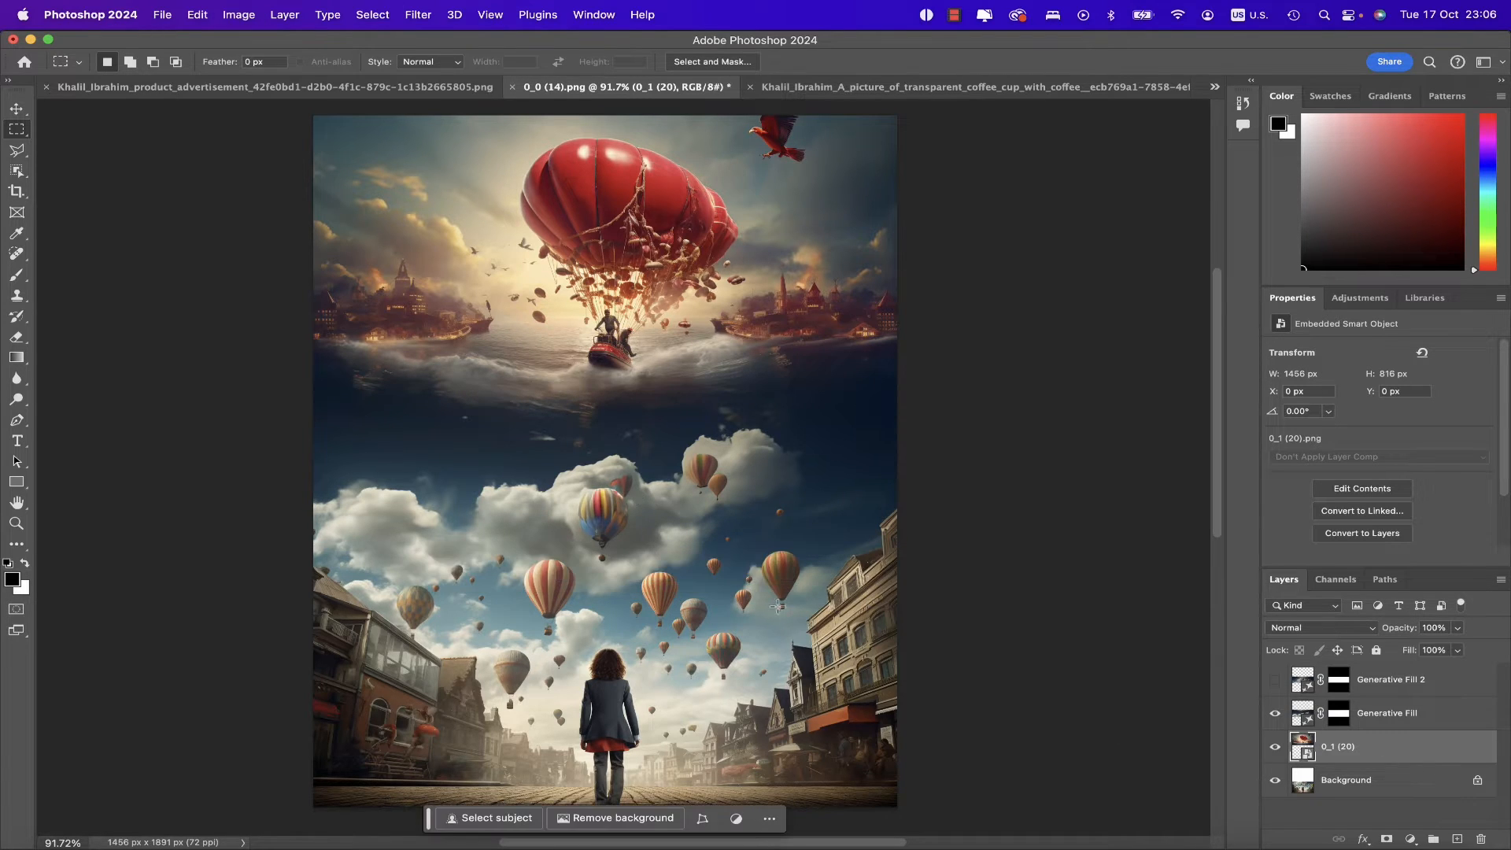
Select the Background layer and toggle its visibility off and on to check what it contributes, leaving it visible.
scroll(777, 607, up, 8)
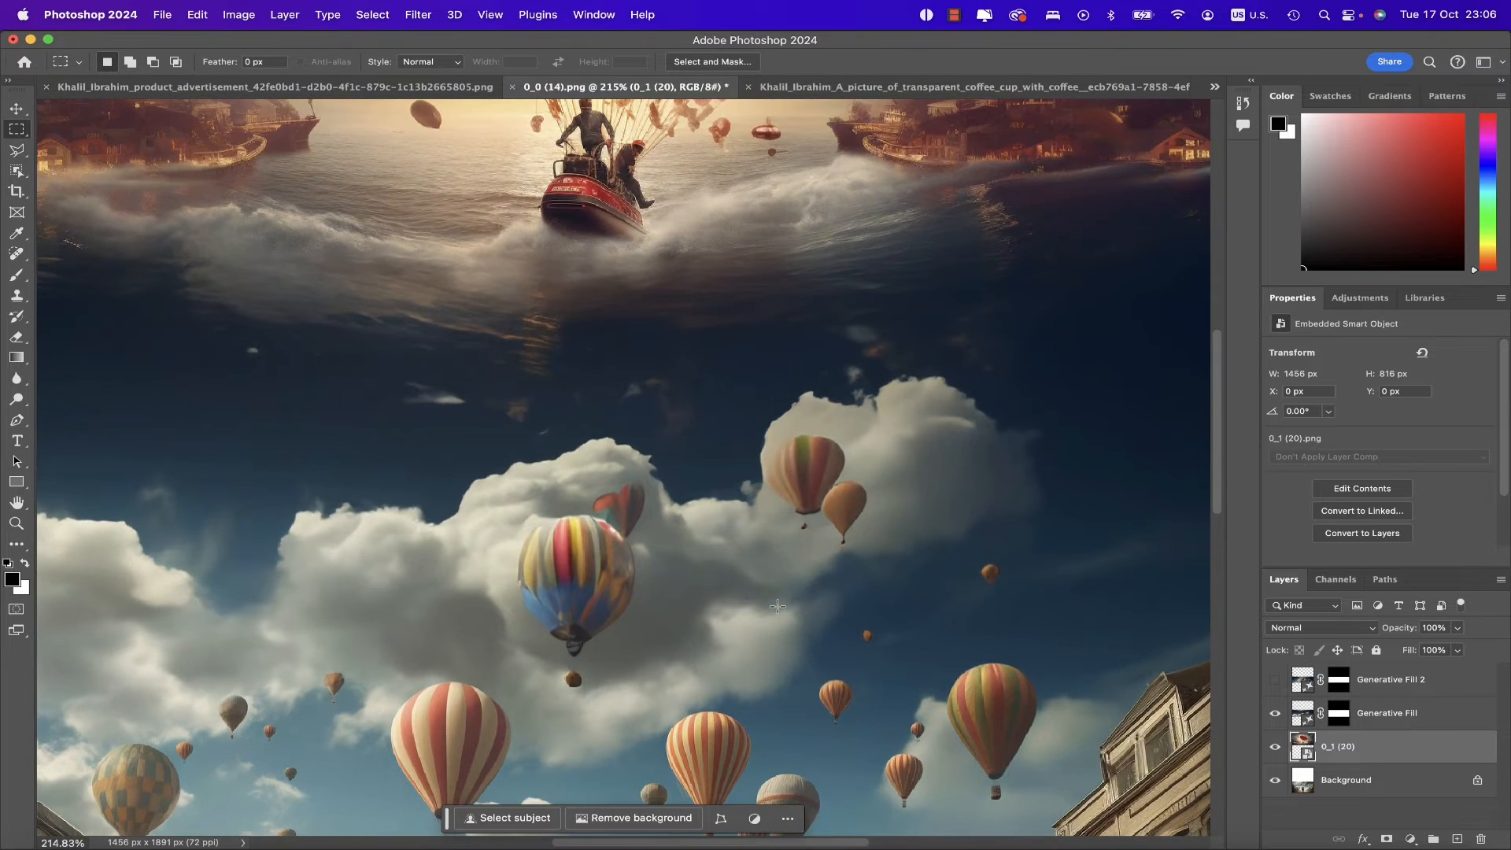
scroll(777, 607, down, 5)
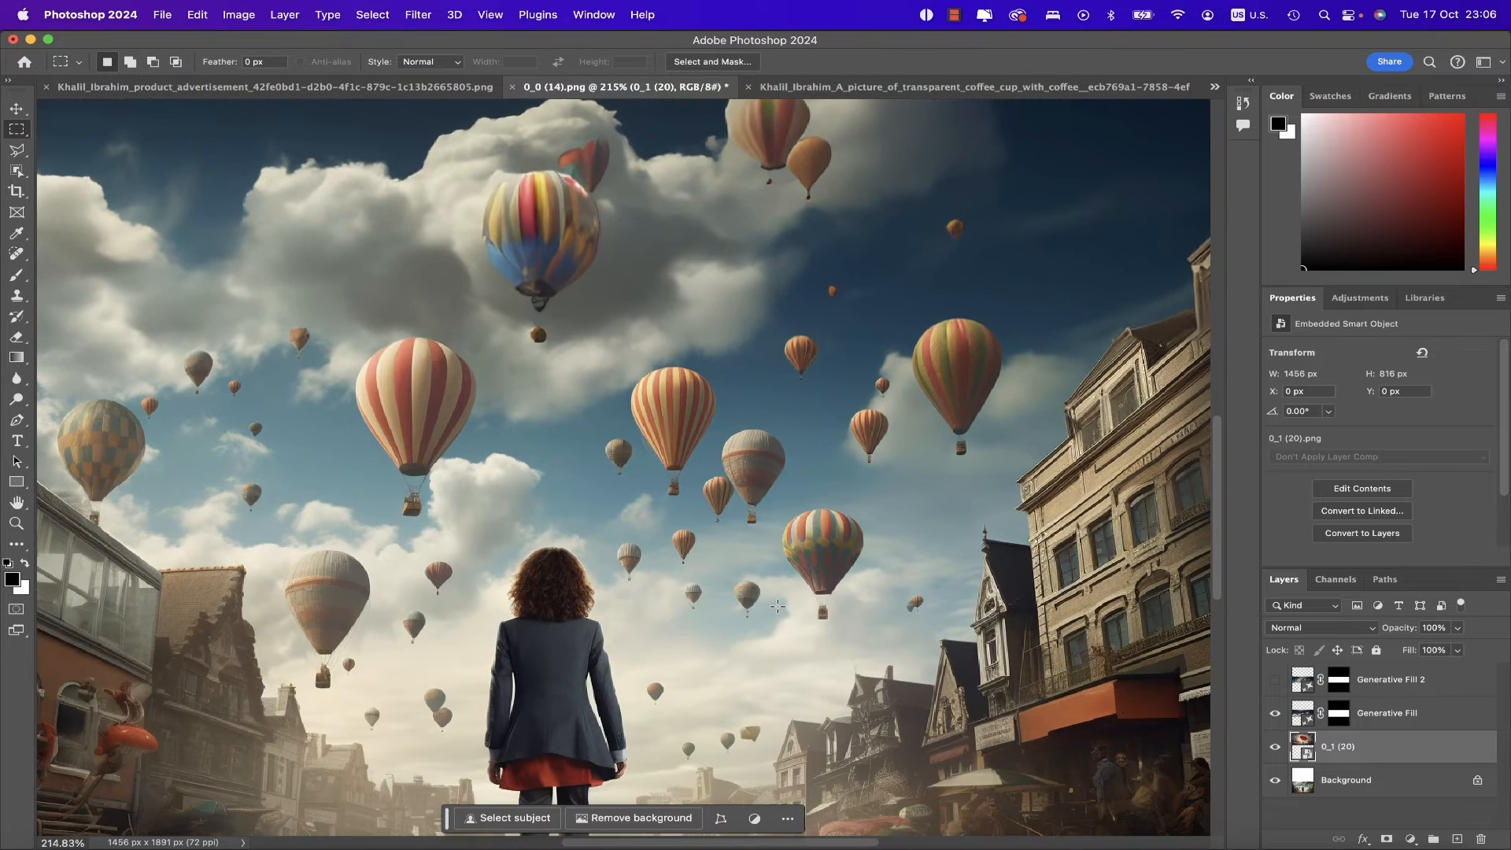
click(1350, 787)
click(1274, 781)
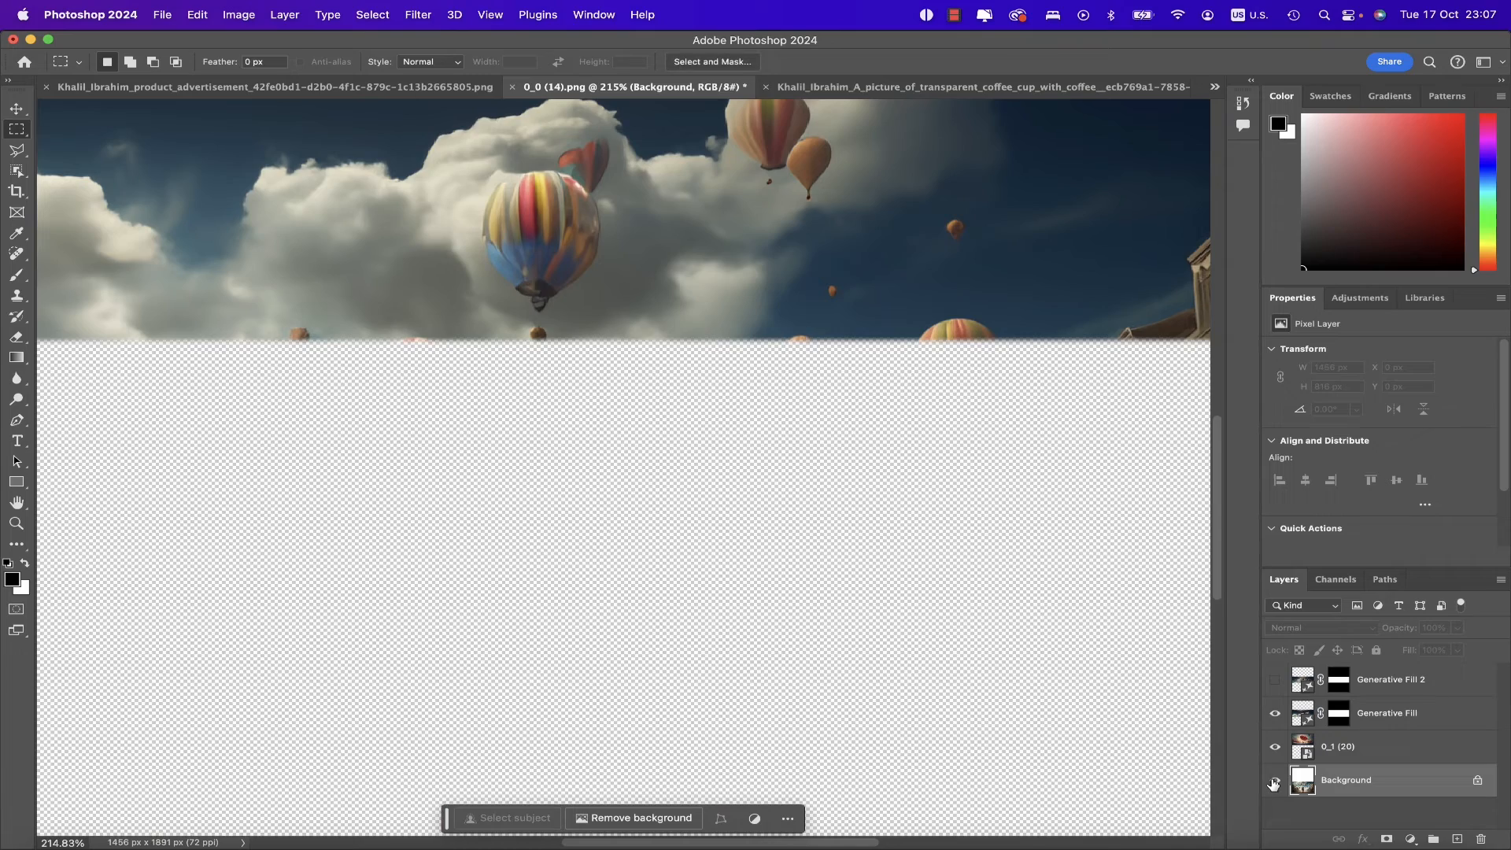
click(1275, 782)
click(1274, 781)
click(1274, 781)
click(1275, 781)
click(1274, 782)
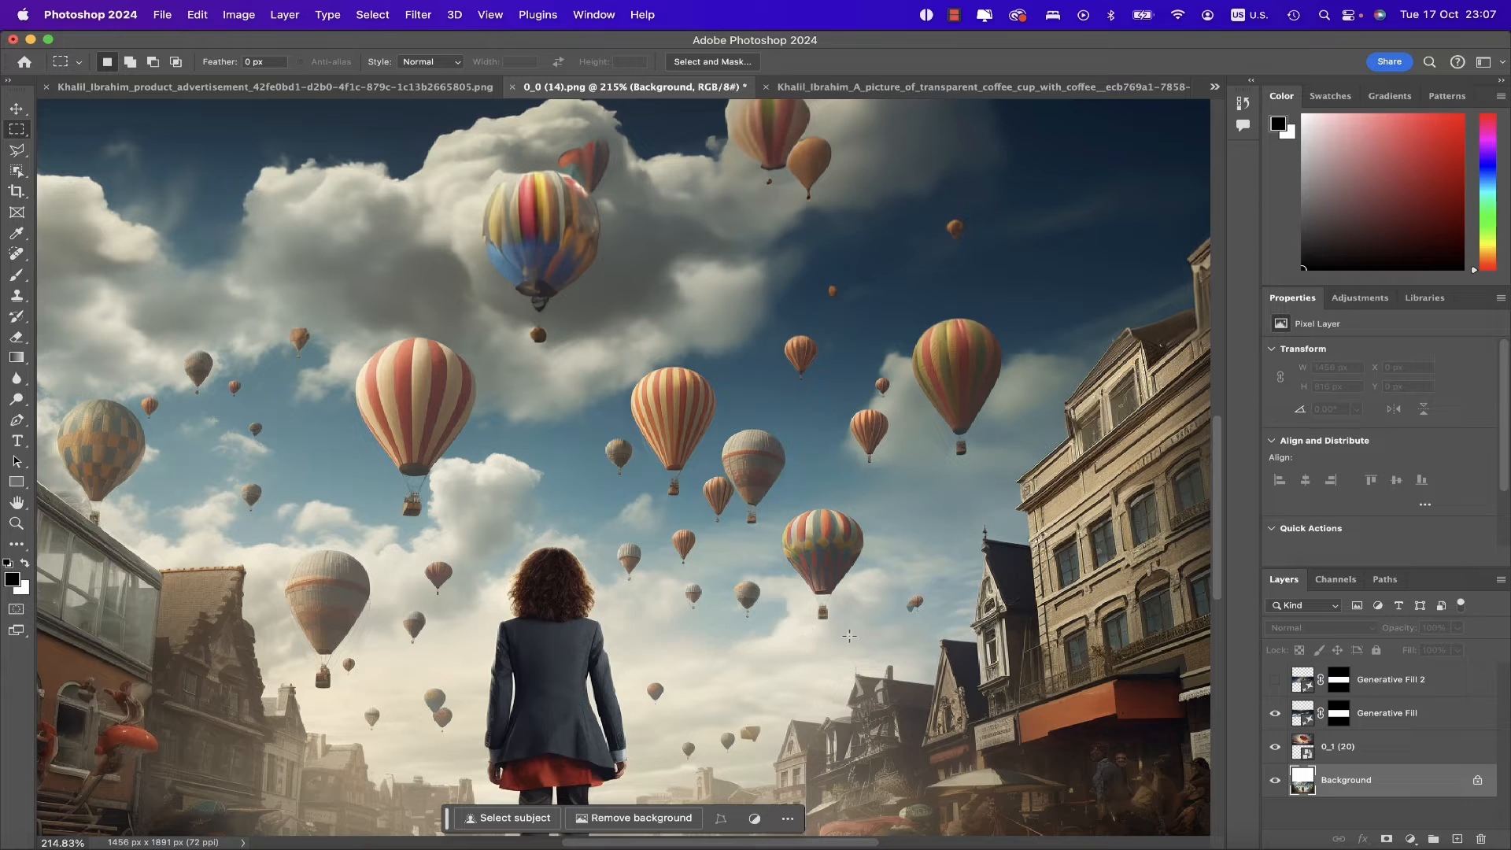
Make an elliptical selection around the multicoloured striped balloon between the woman and the buildings on the Background layer.
click(19, 139)
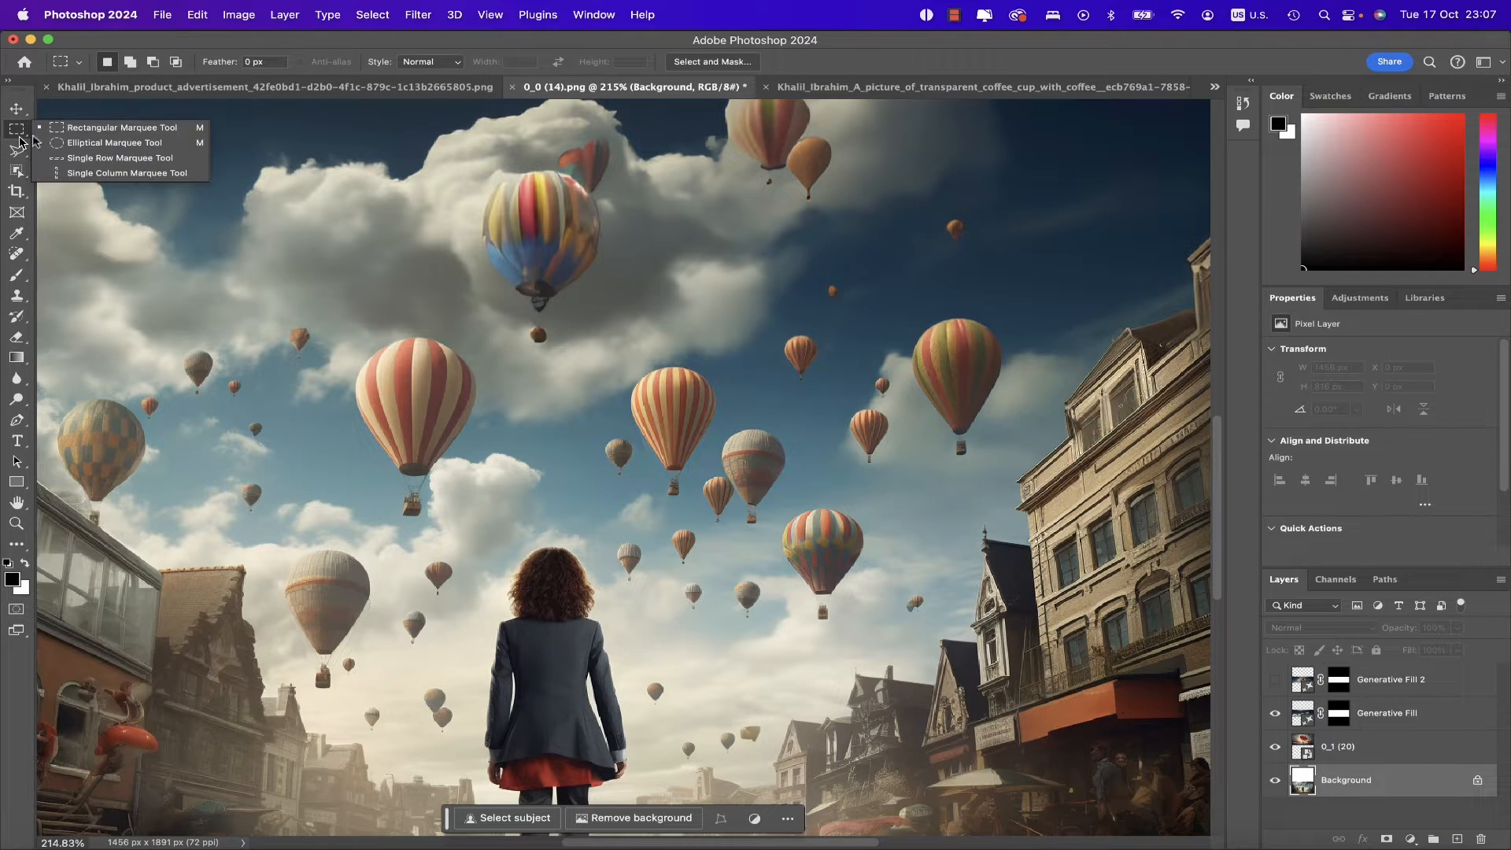
click(110, 142)
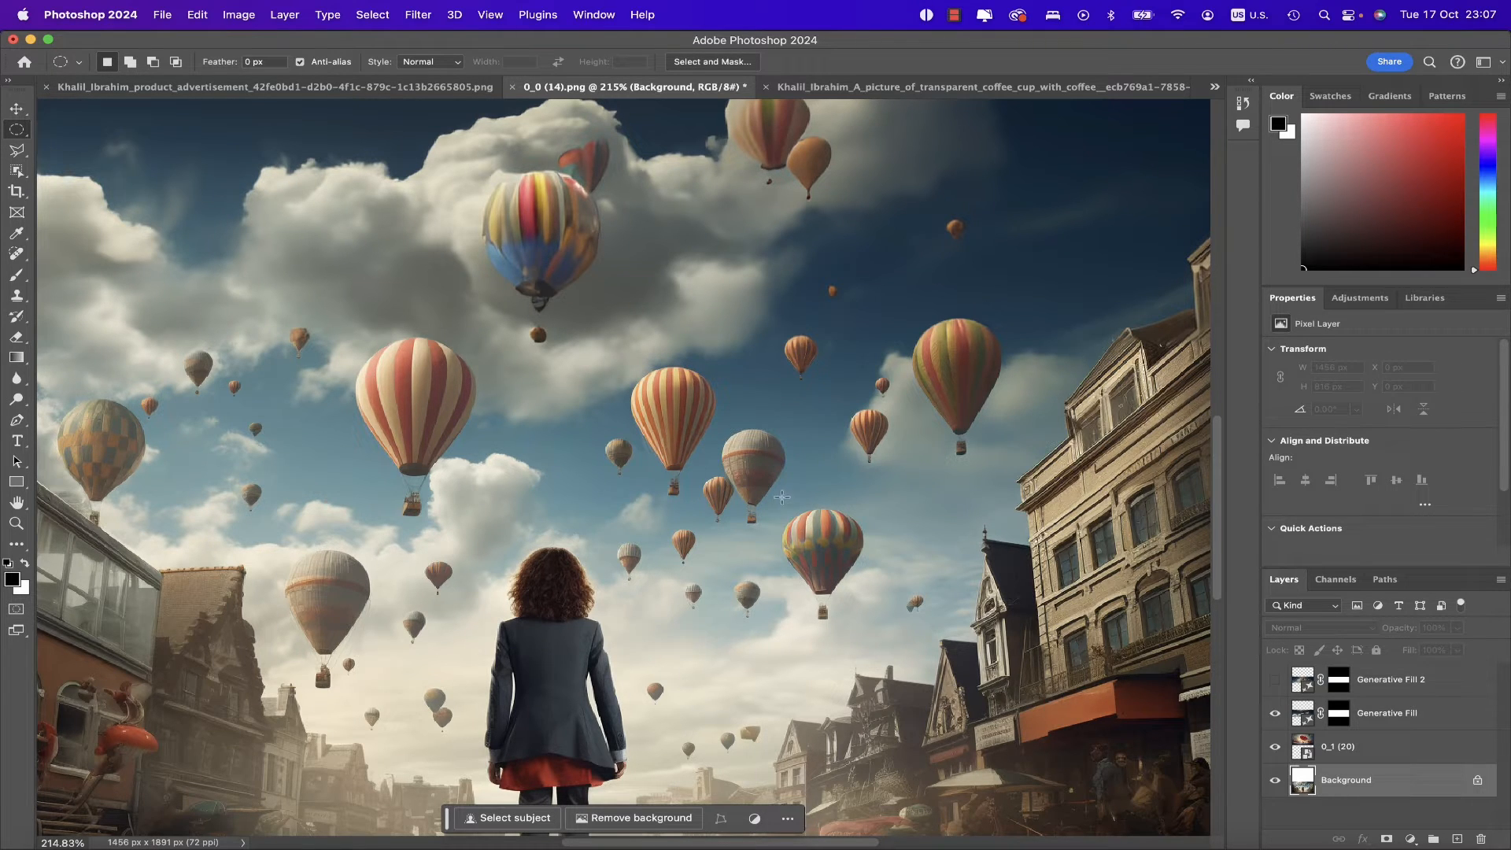
drag(780, 494, 883, 635)
key(shift)
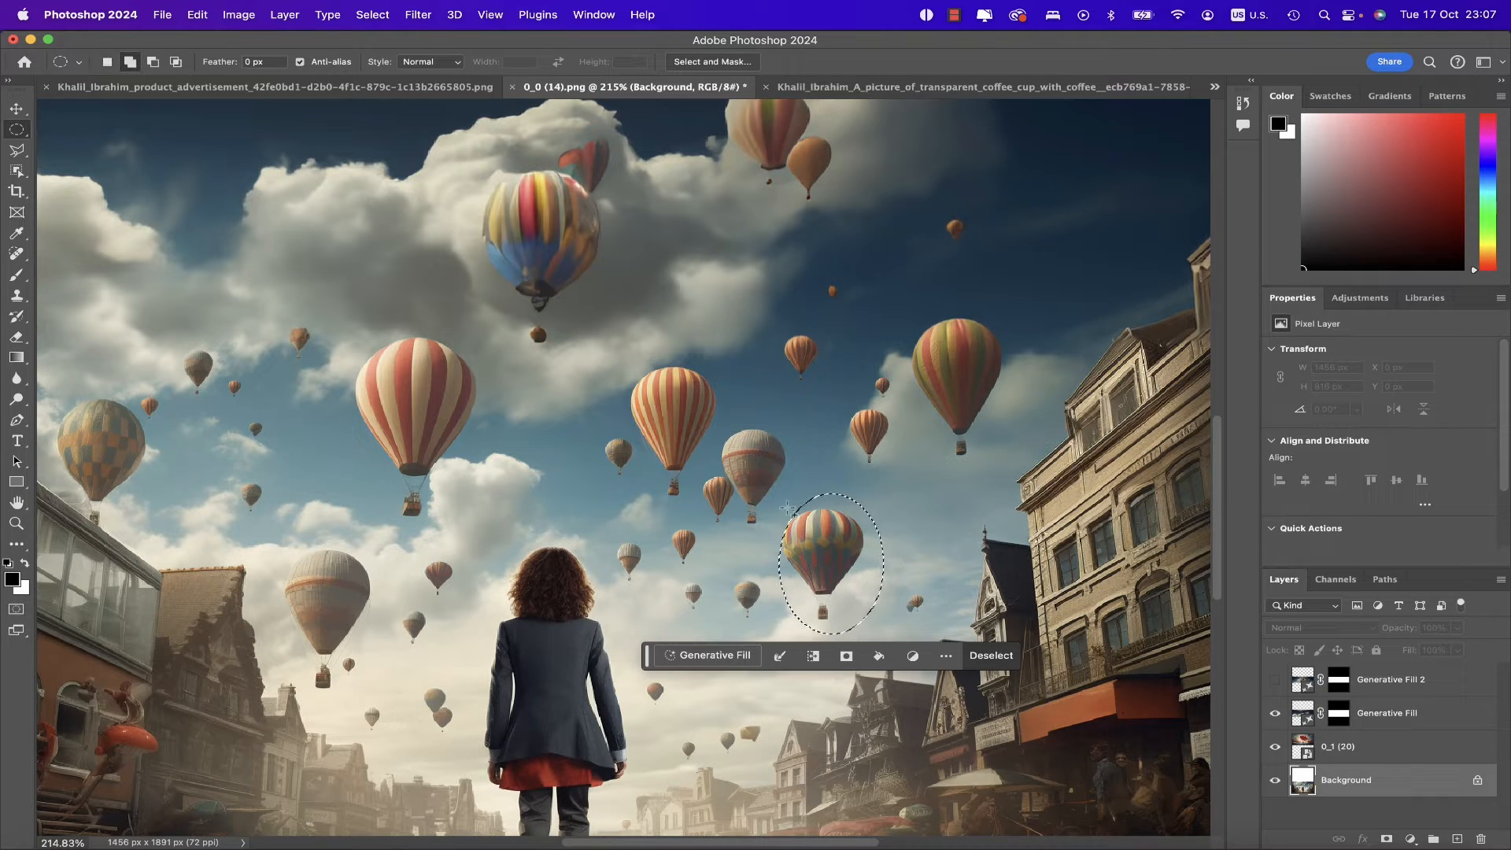
drag(778, 508, 846, 588)
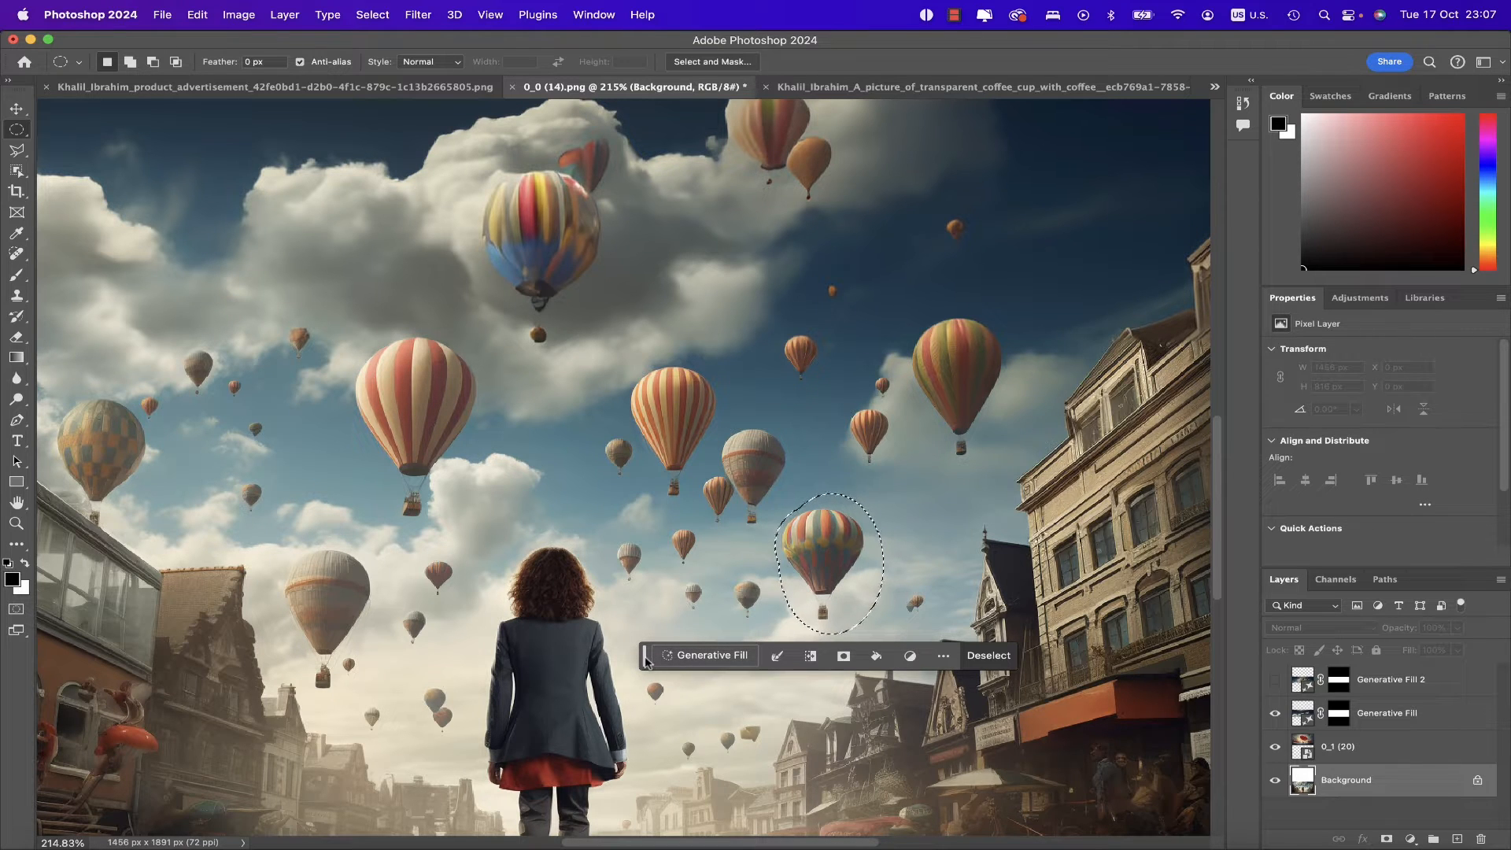
mouse_move(644, 666)
mouse_down()
mouse_move(556, 643)
mouse_move(670, 679)
mouse_up()
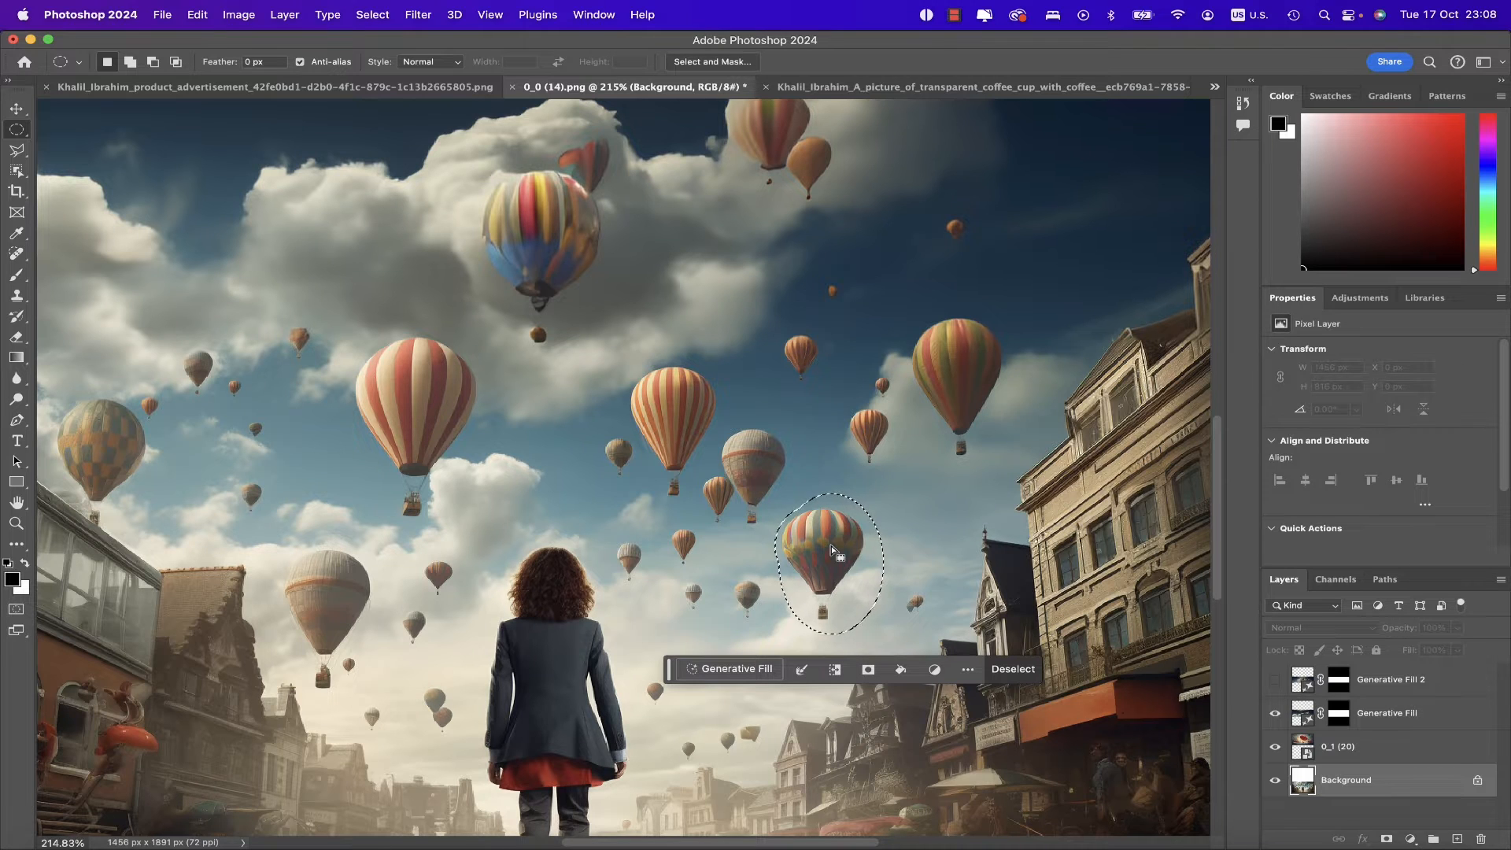
Remove the selected balloon using Generative Fill with no prompt and choose the third variation.
click(722, 668)
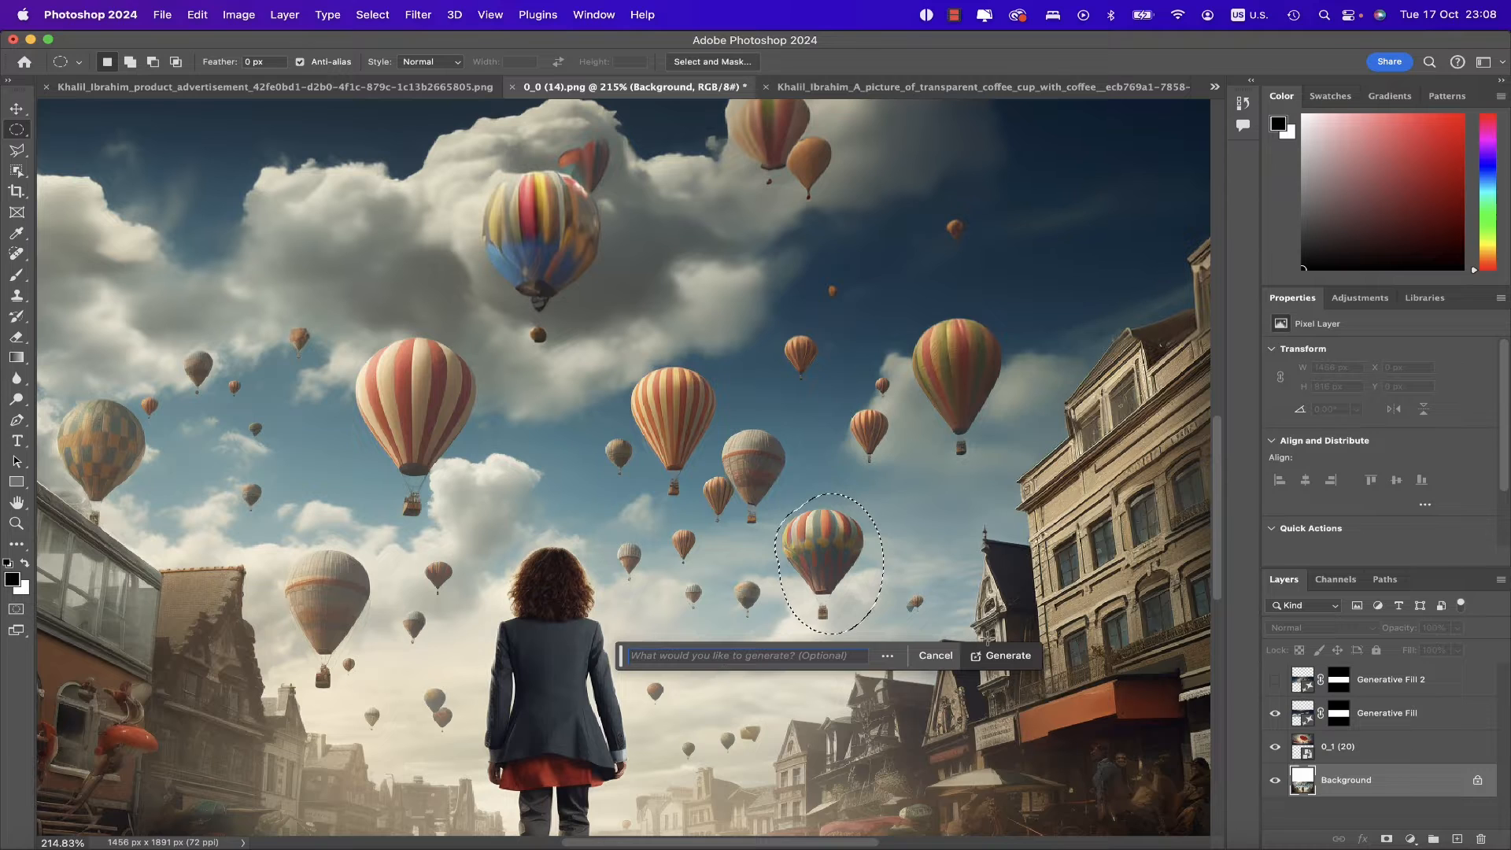
click(1004, 655)
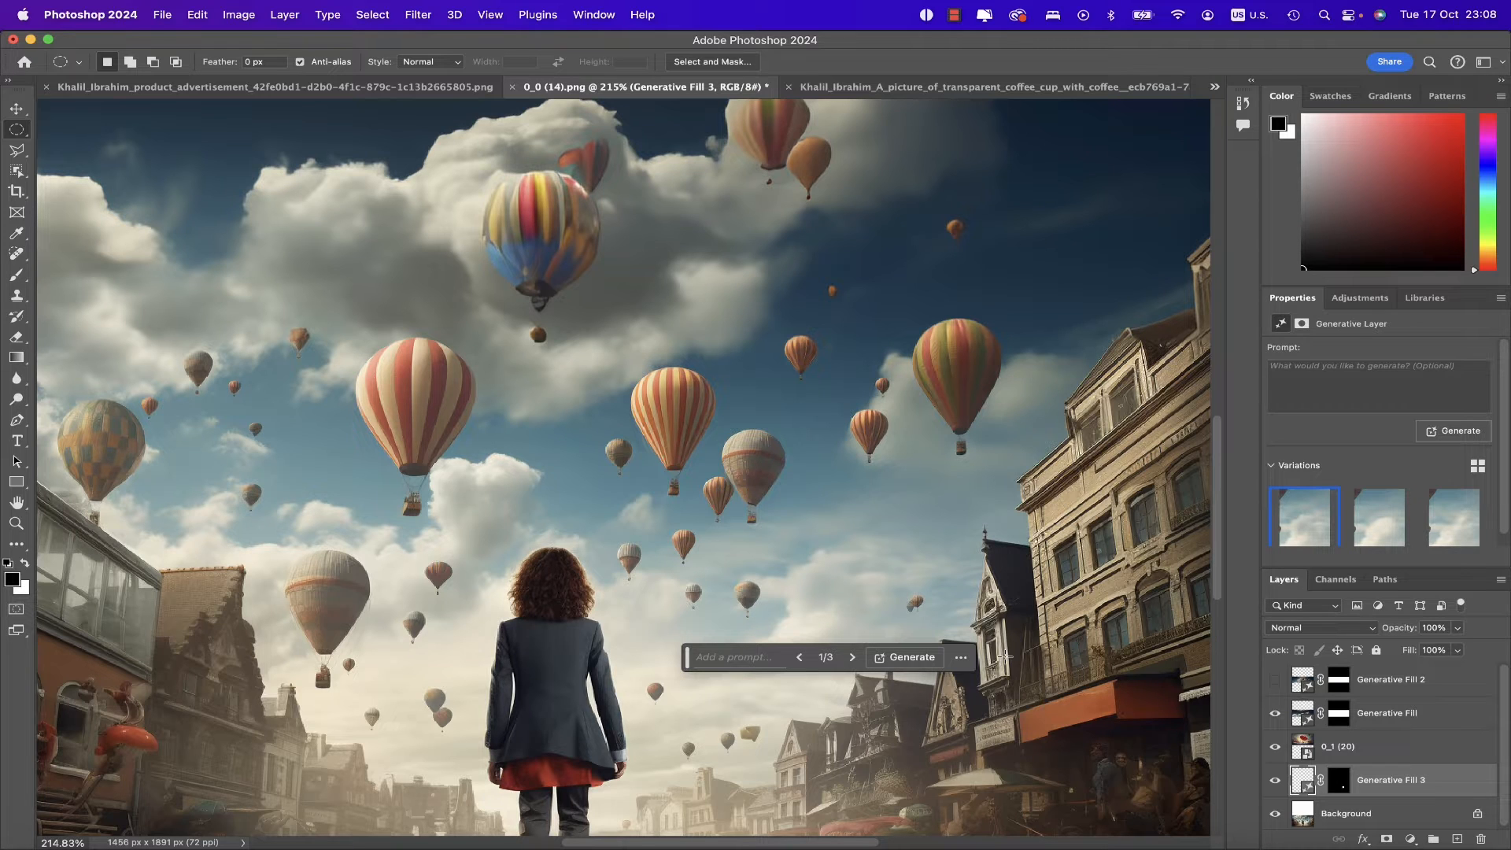
click(1376, 524)
click(1440, 524)
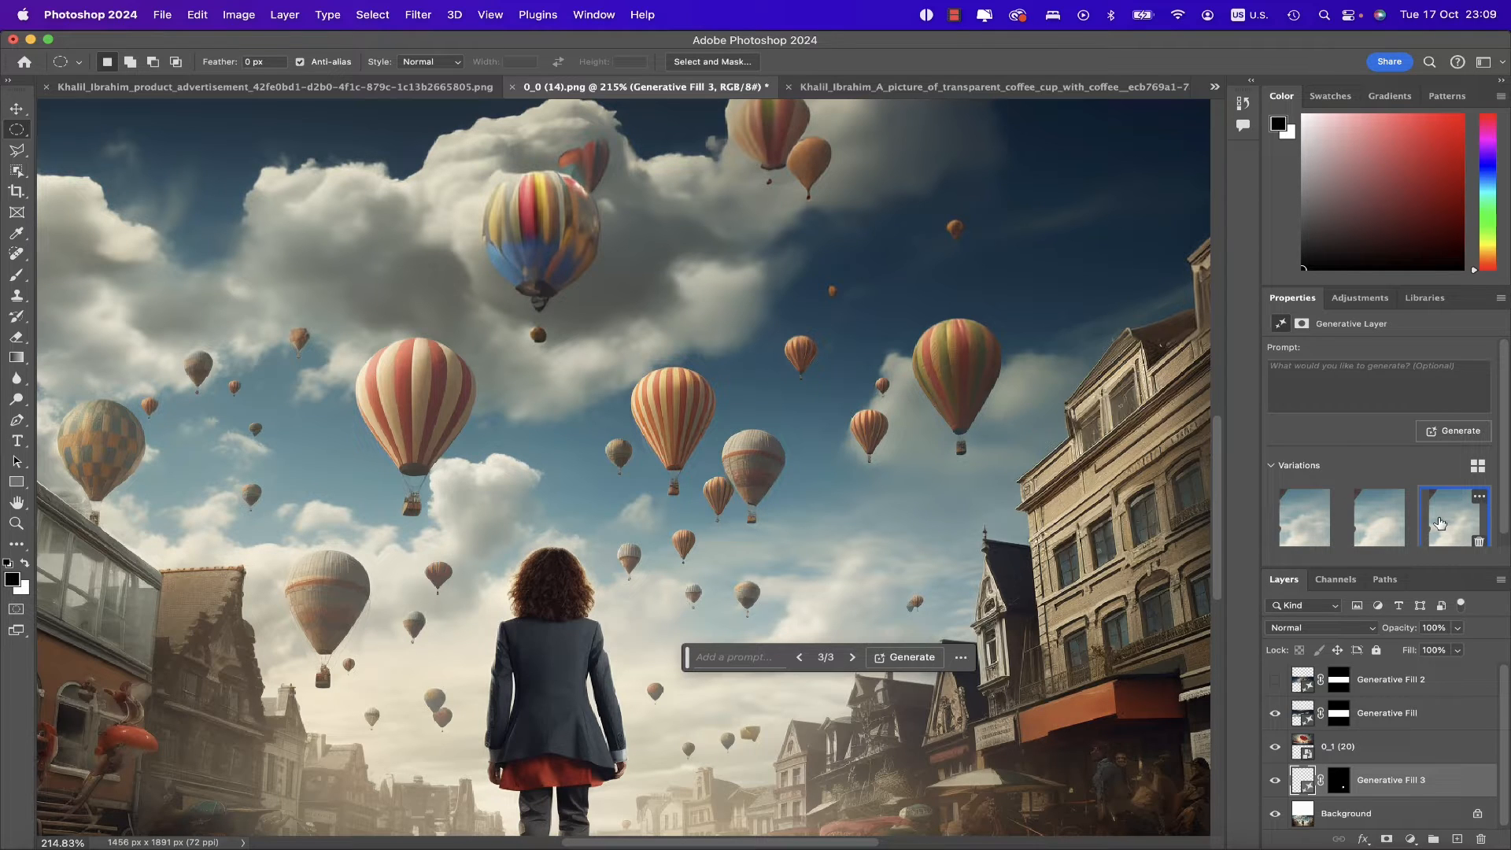
Switch to the product advertisement image and show only its Background layer.
click(432, 87)
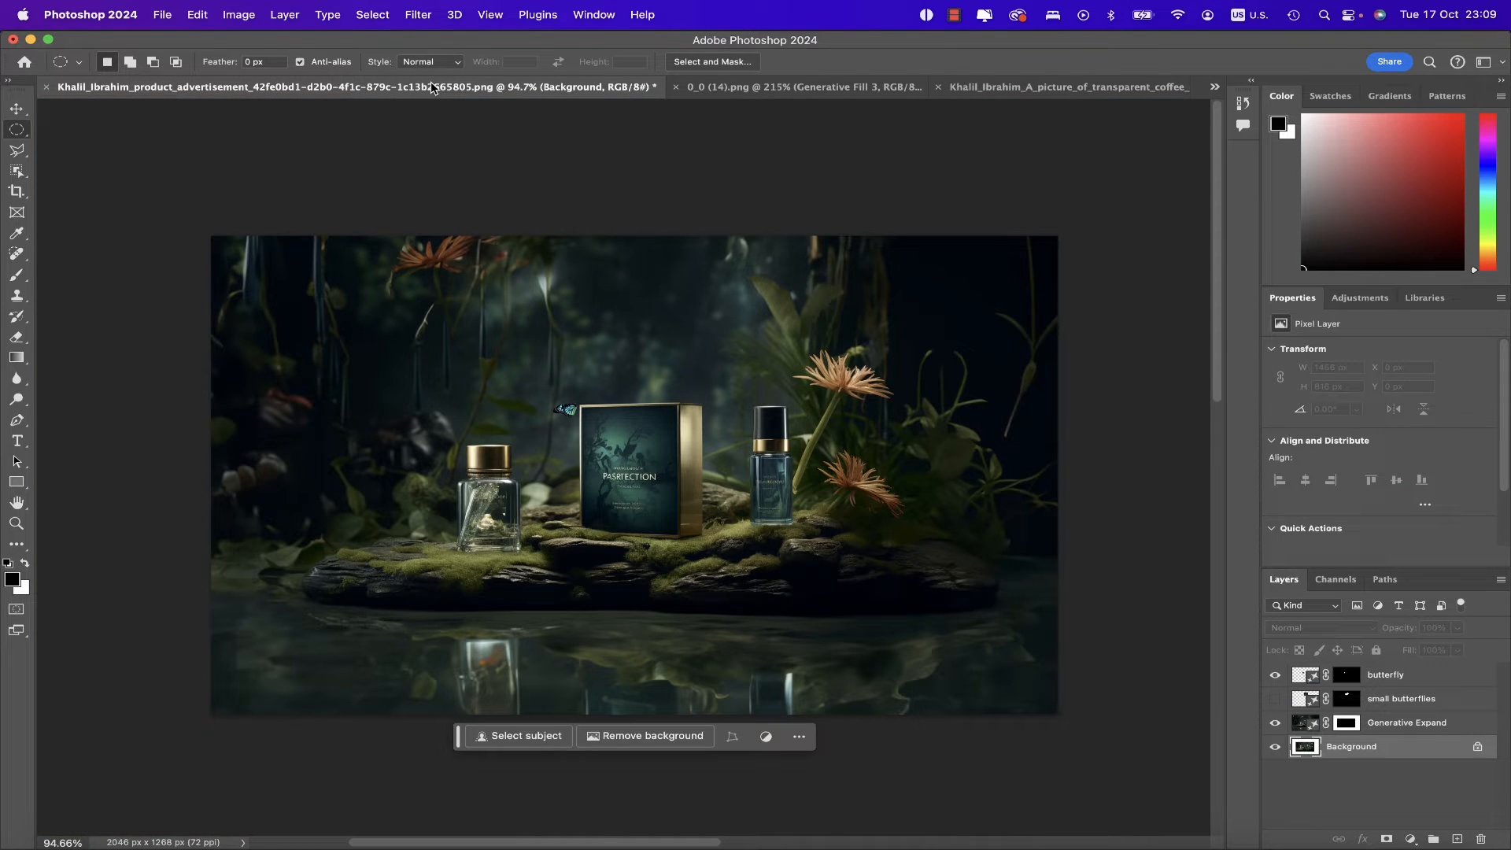
alt+click(1276, 747)
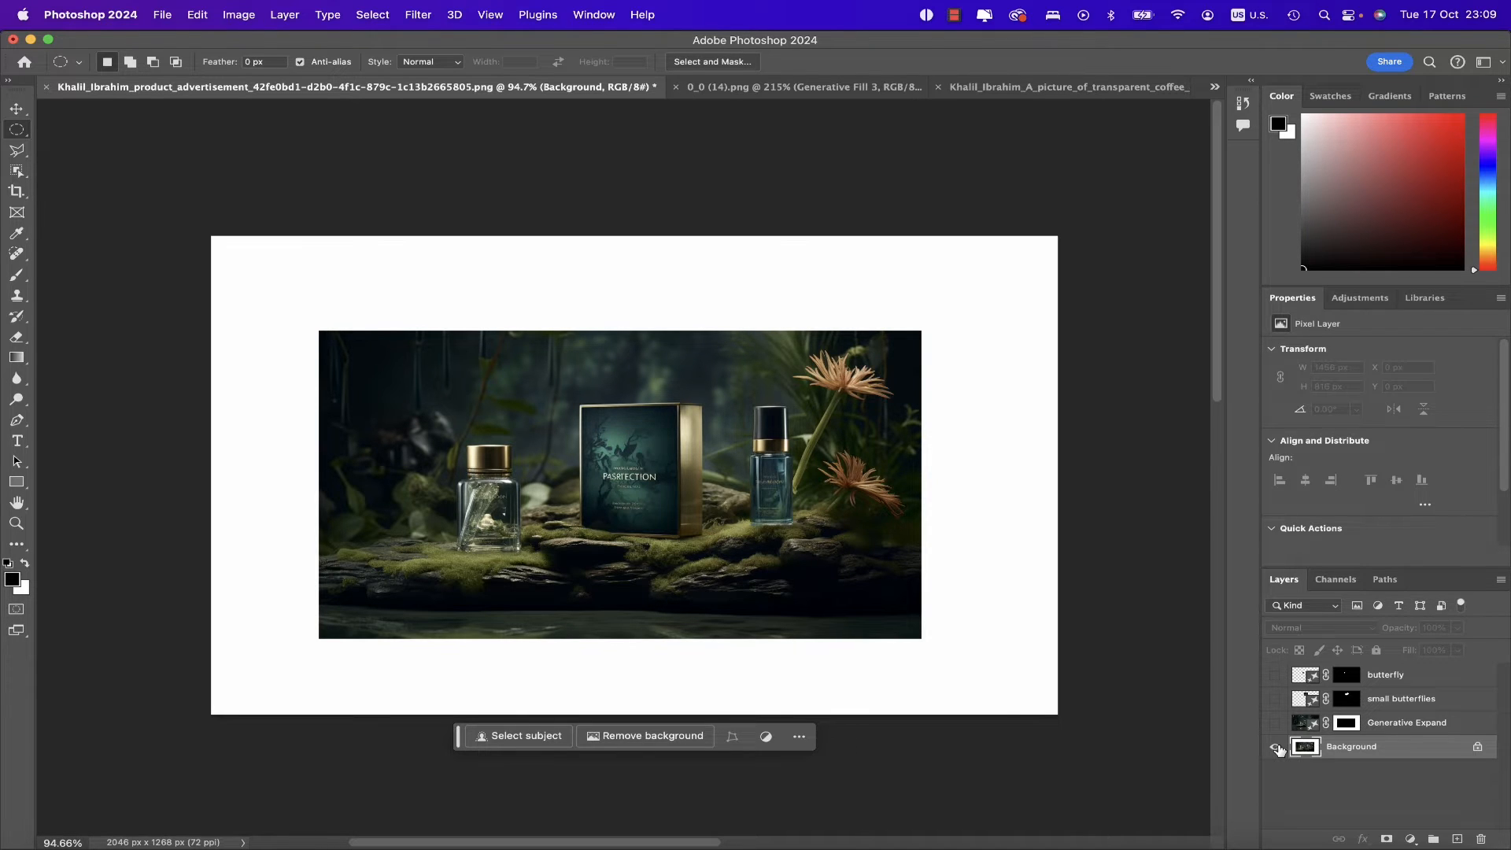
Switch to Chrome to view the original product advertisement in the Midjourney gallery, and return to Photoshop.
click(1401, 840)
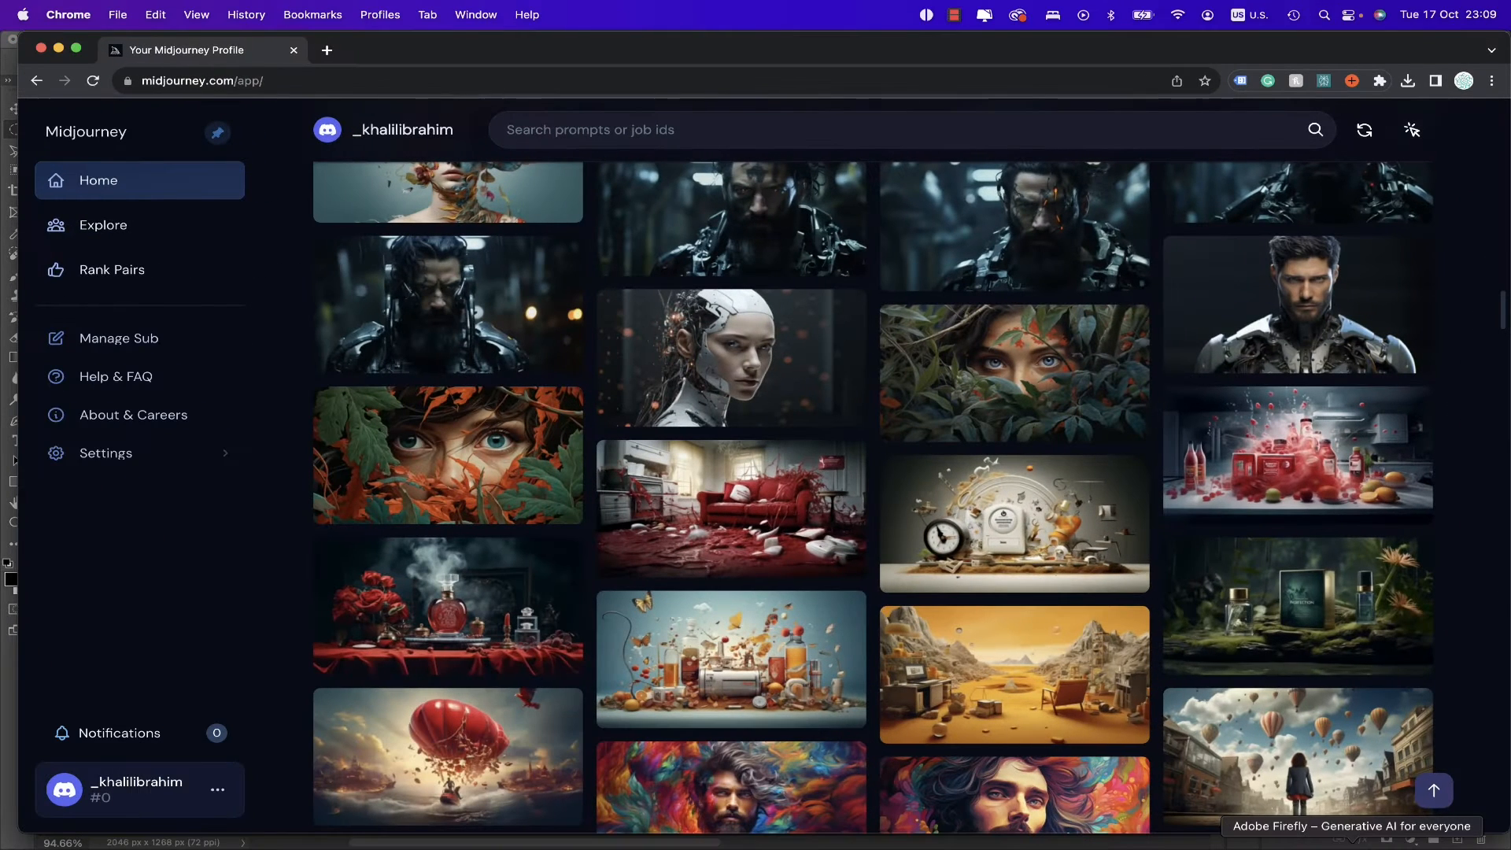
mouse_move(1376, 639)
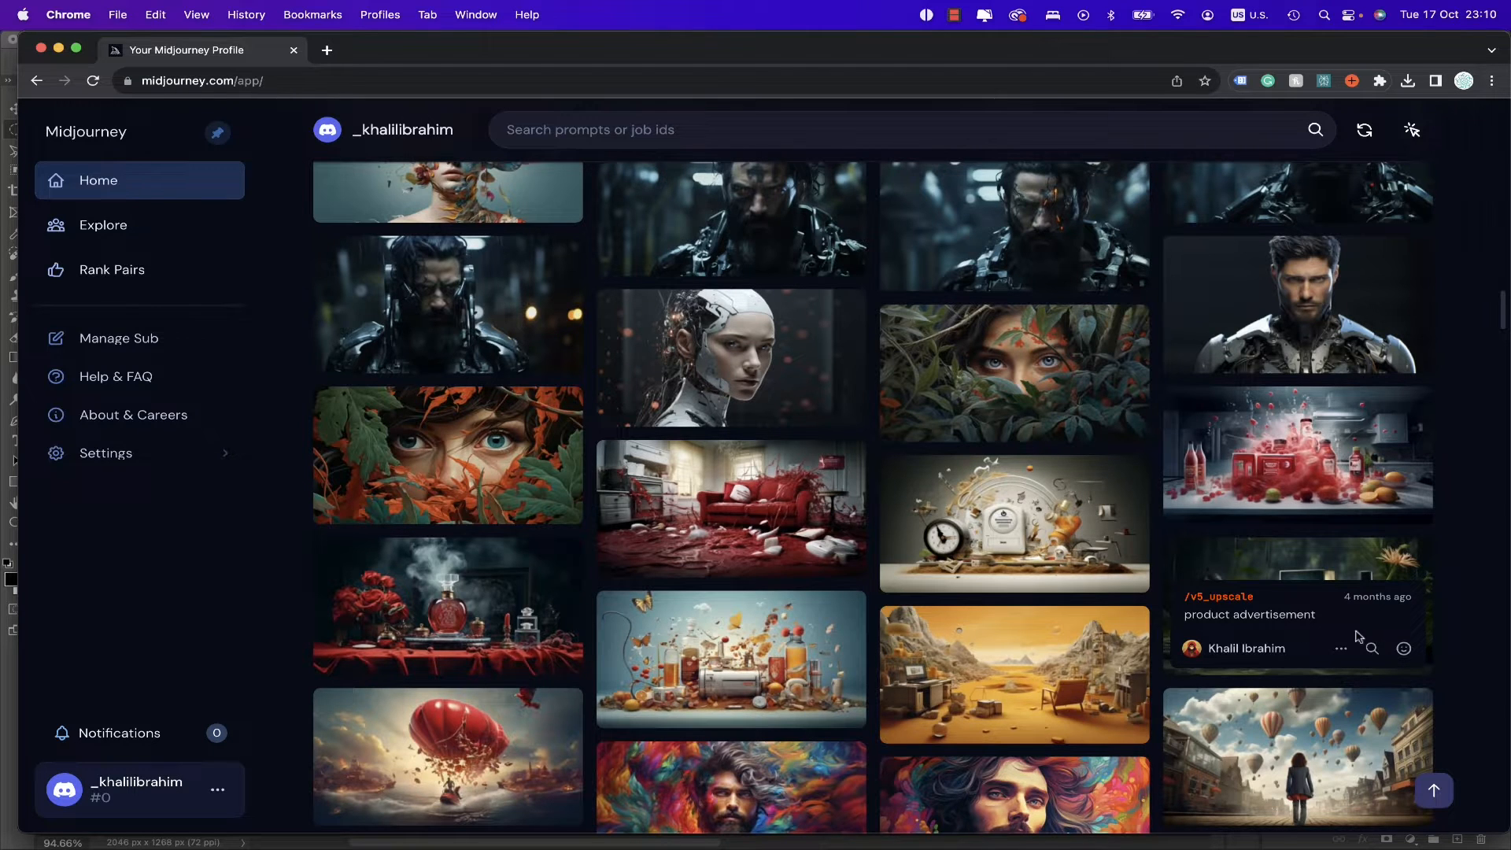
click(906, 800)
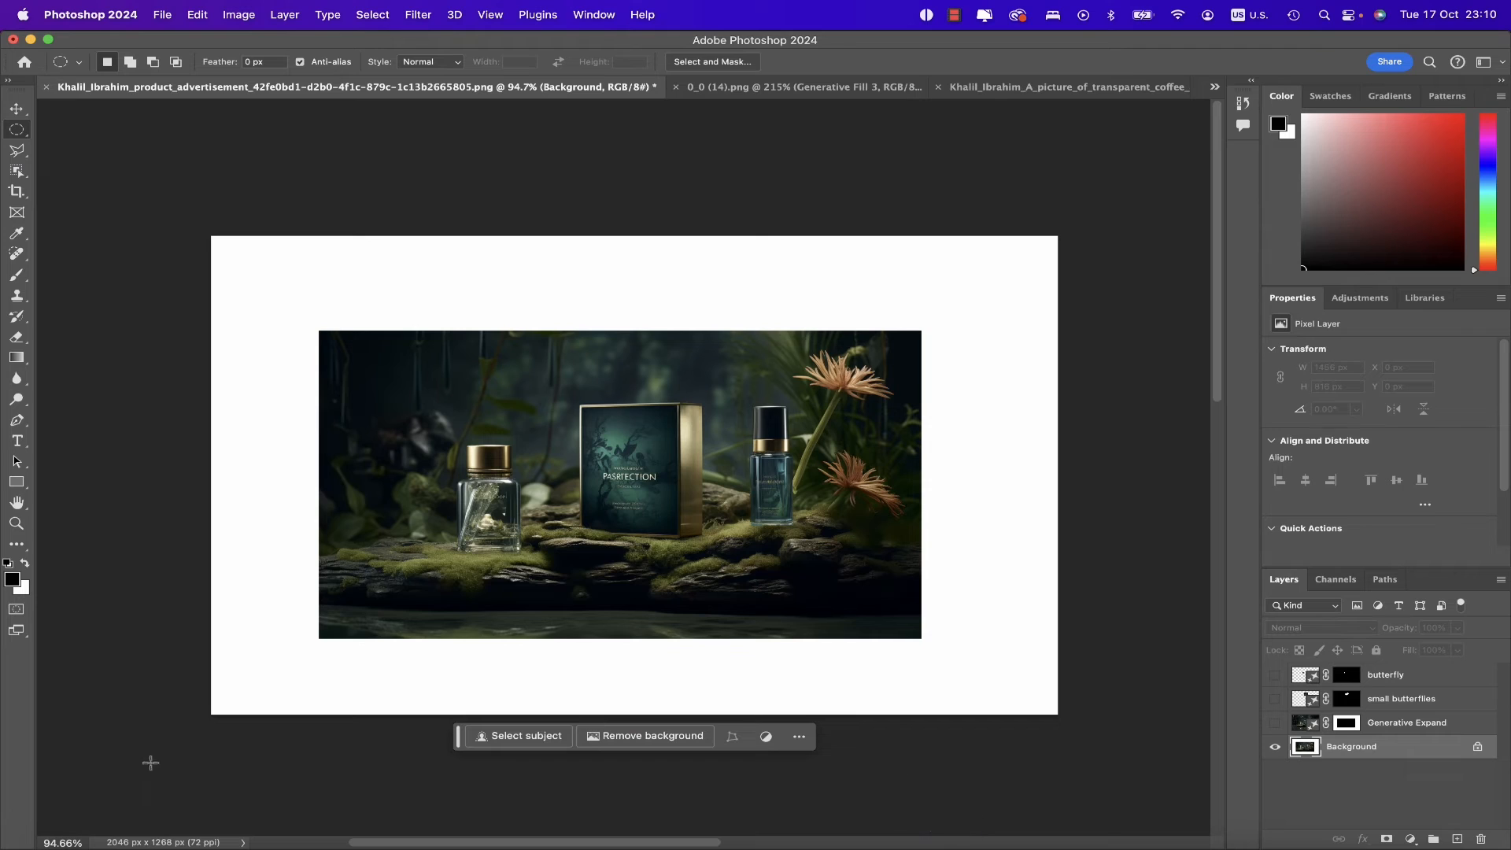
Make a rectangular selection just inside the edges of the product image and invert it to cover the surrounding white canvas.
key(super+1)
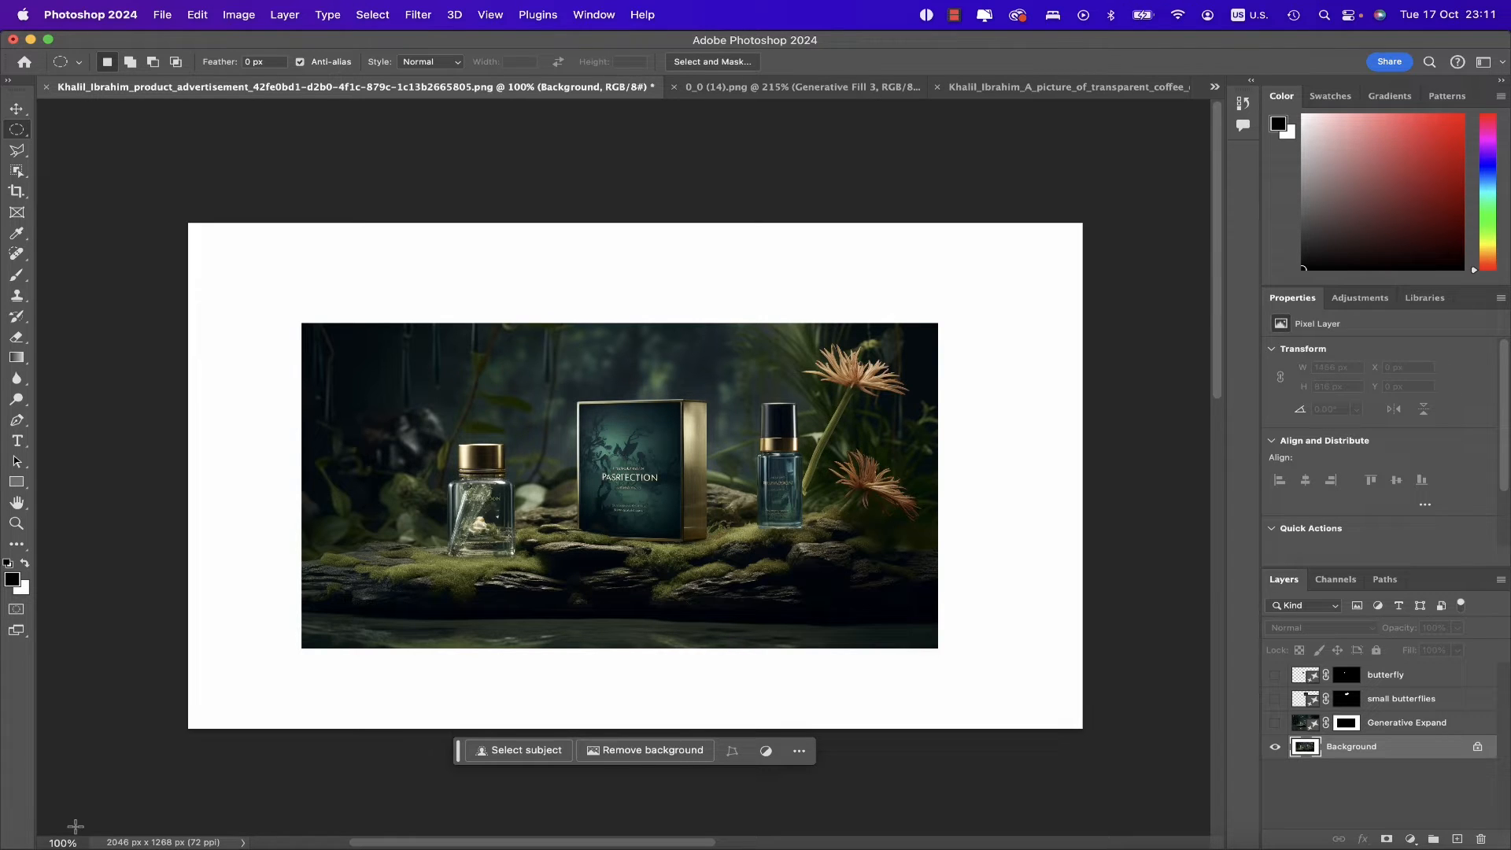
right_click(16, 130)
click(69, 130)
drag(307, 327, 922, 632)
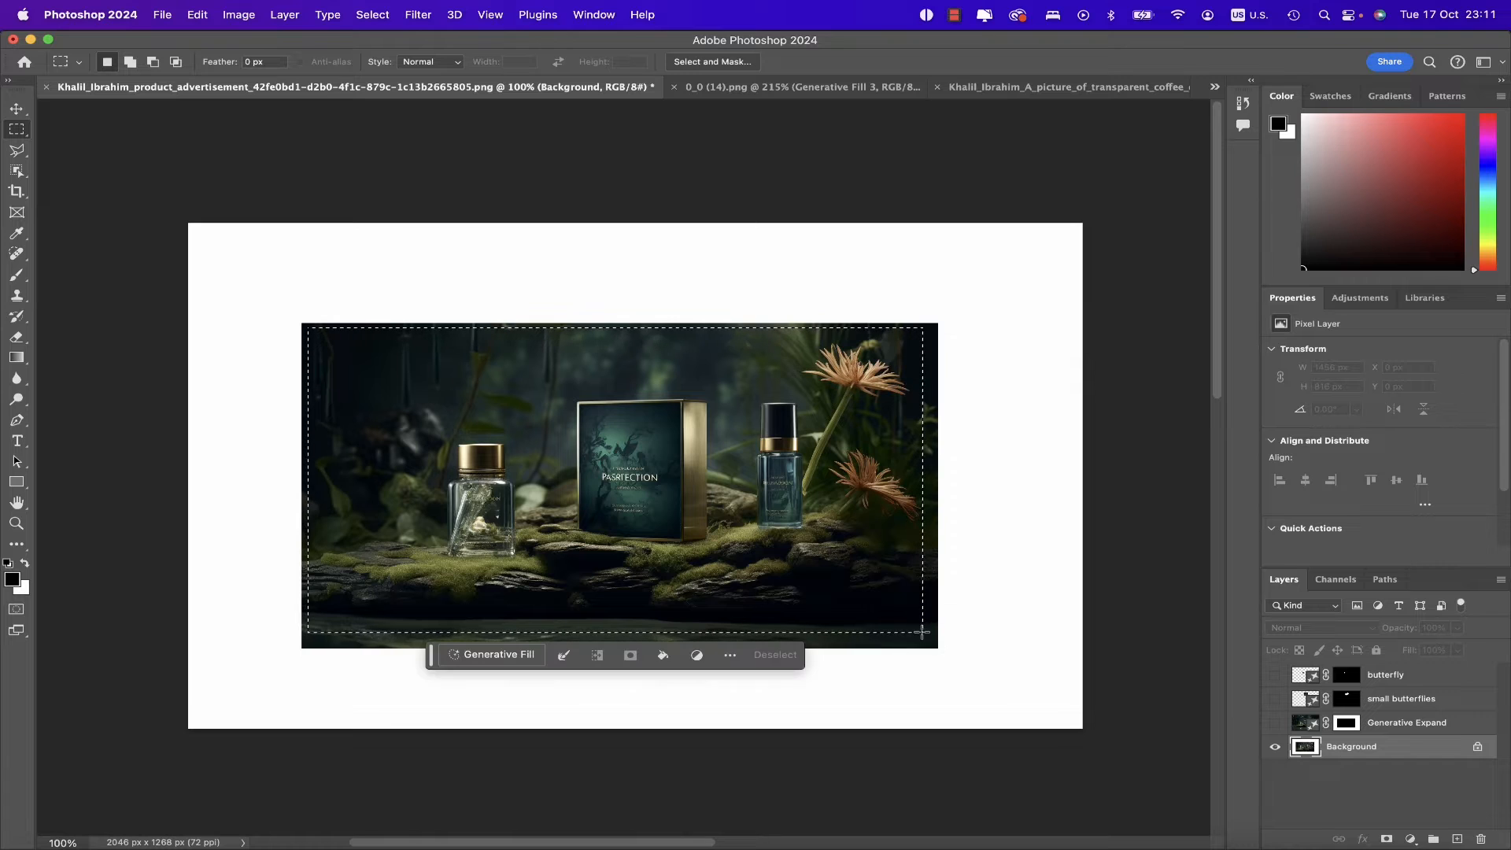
click(919, 340)
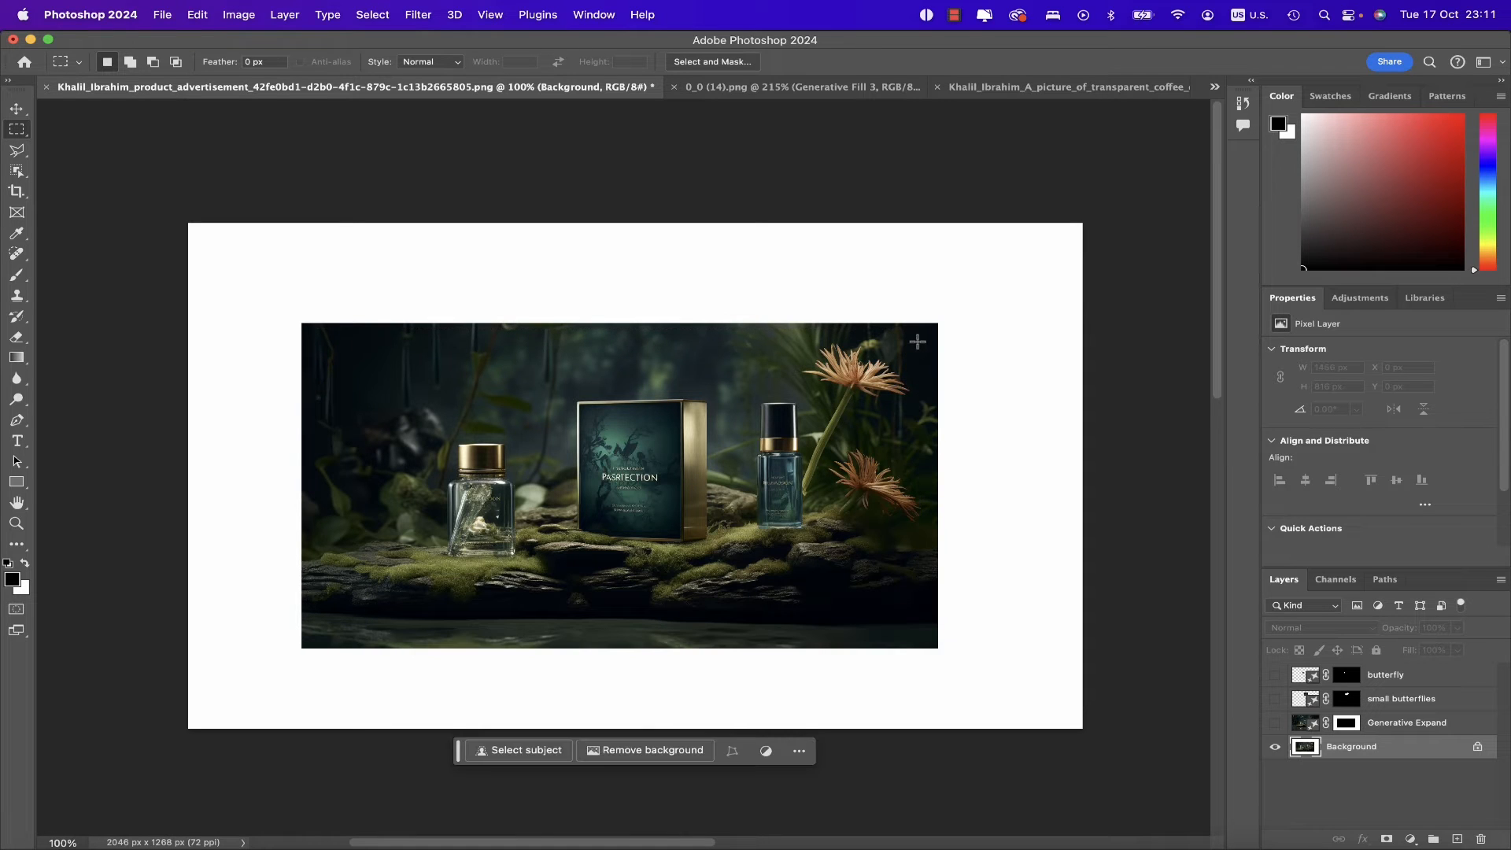
drag(918, 342, 328, 630)
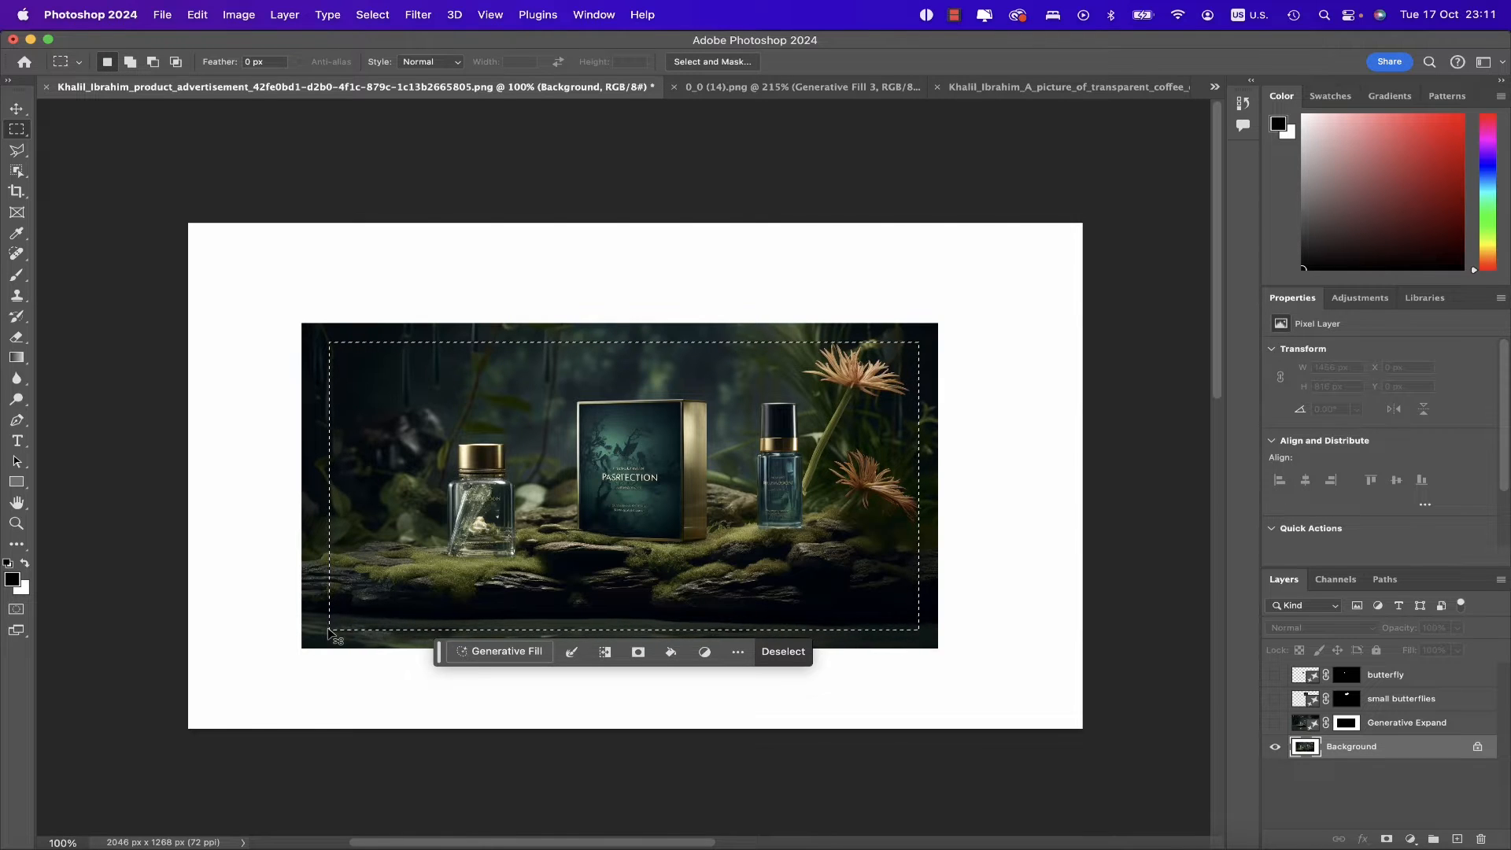
key(shift+super+i)
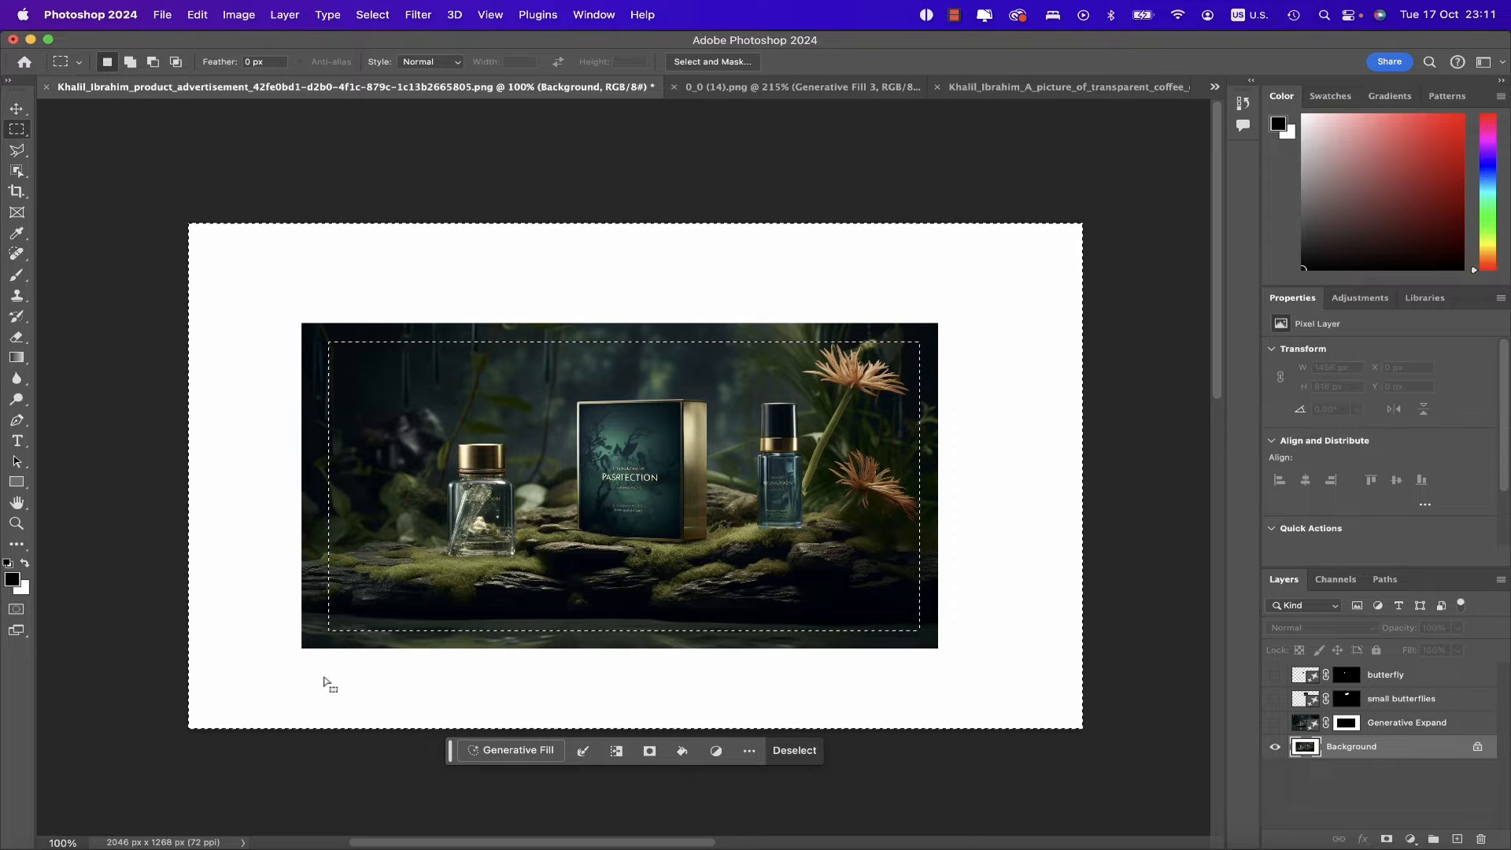
Fill the selected white border using Generative Fill with no prompt and choose the third variation.
click(536, 754)
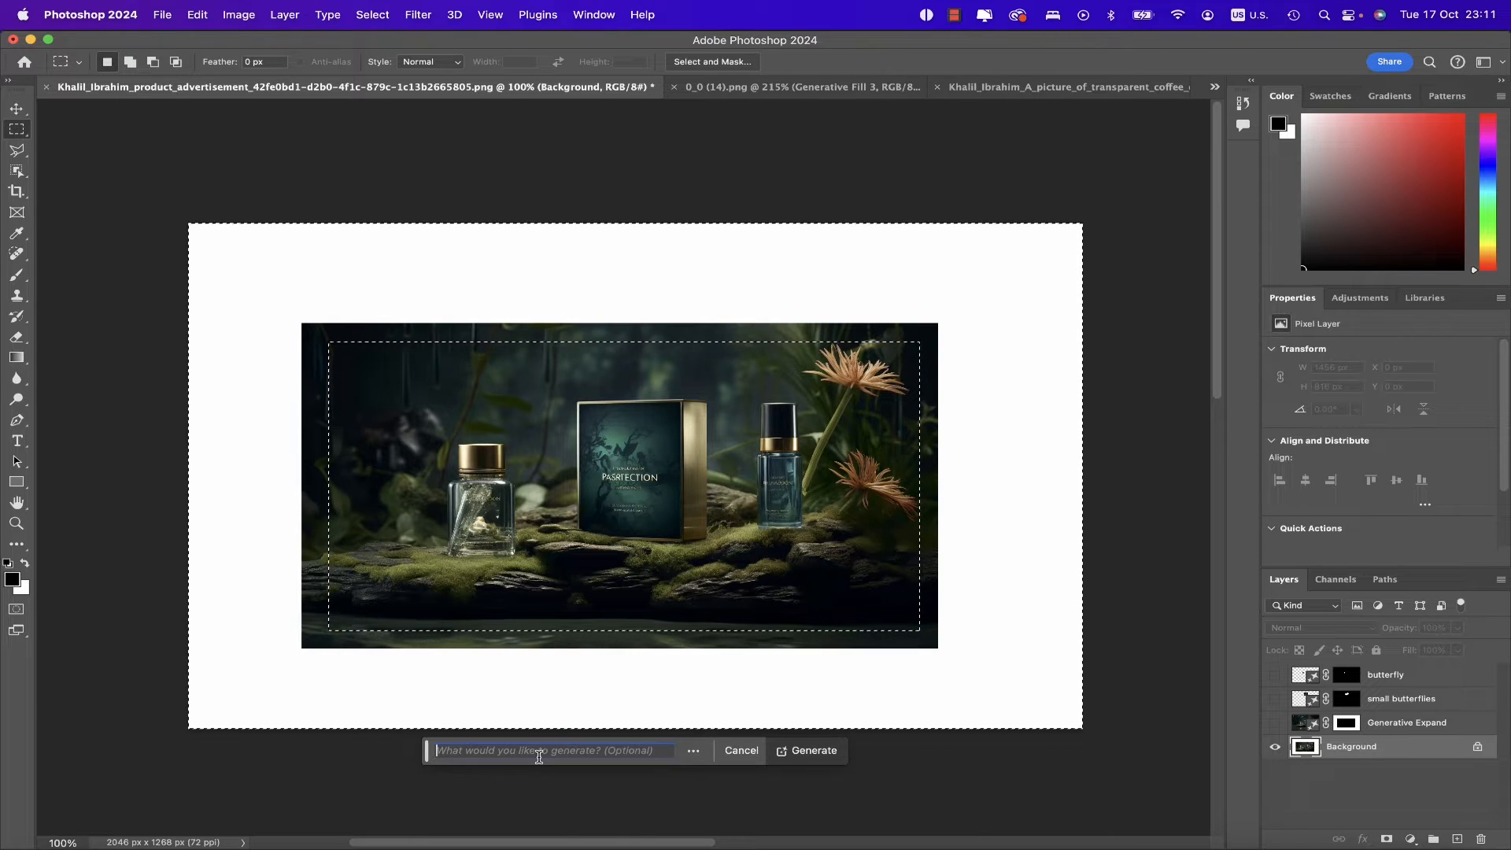
click(814, 751)
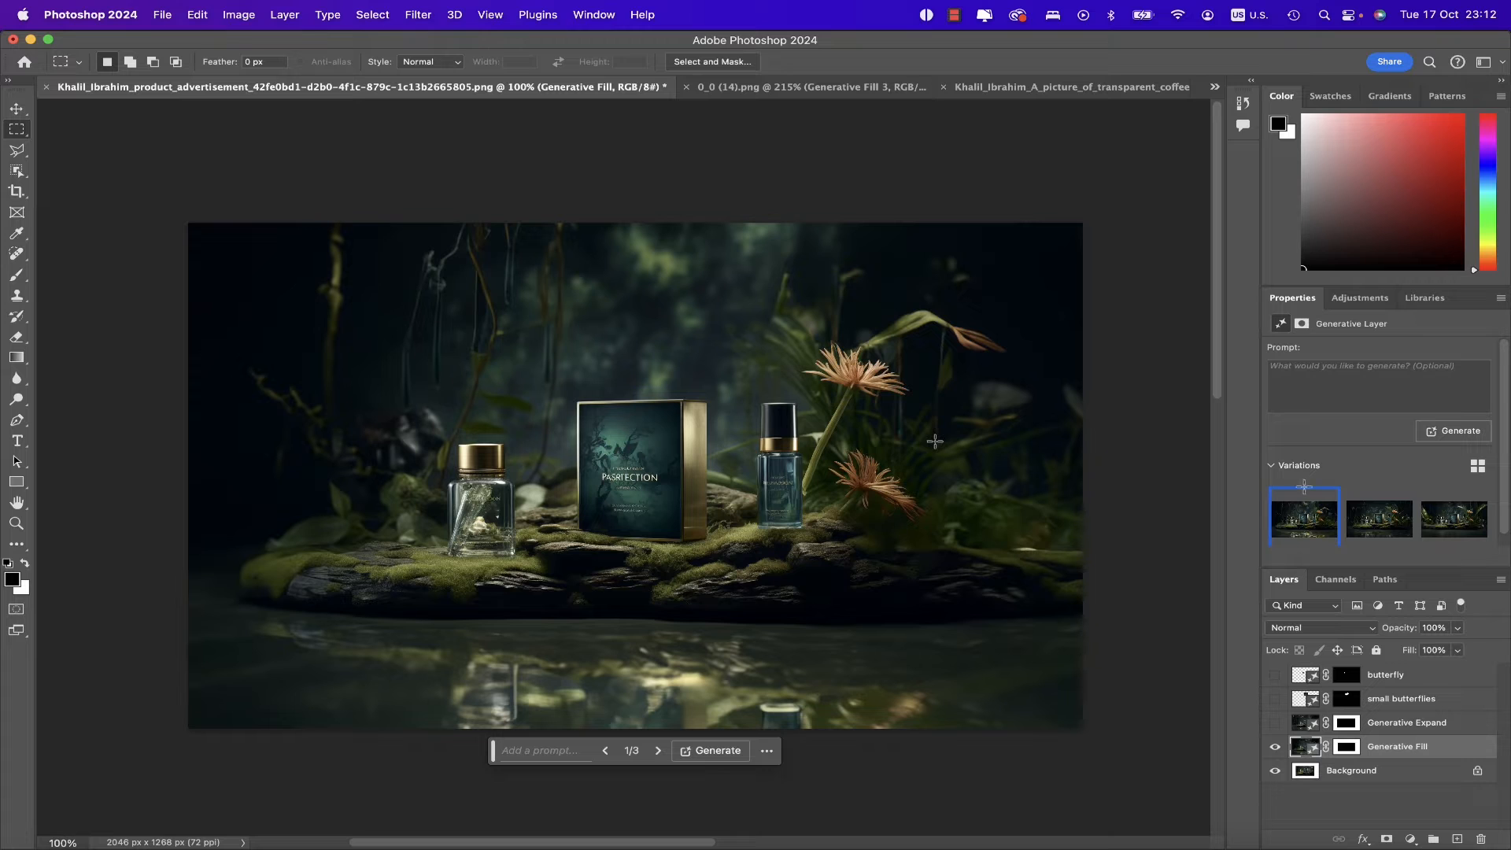
click(1367, 515)
mouse_move(1436, 517)
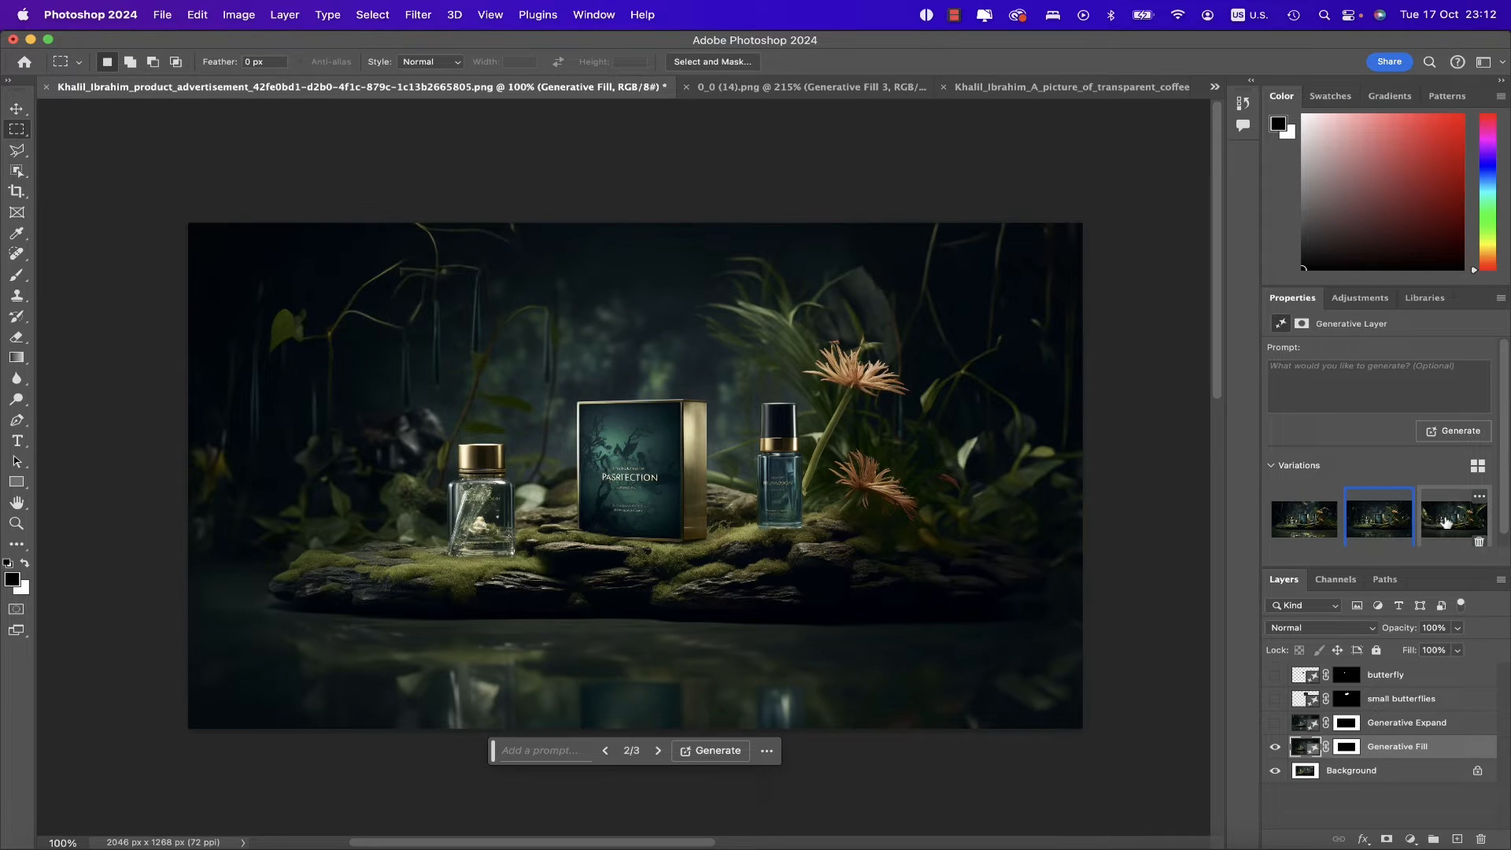
click(1447, 521)
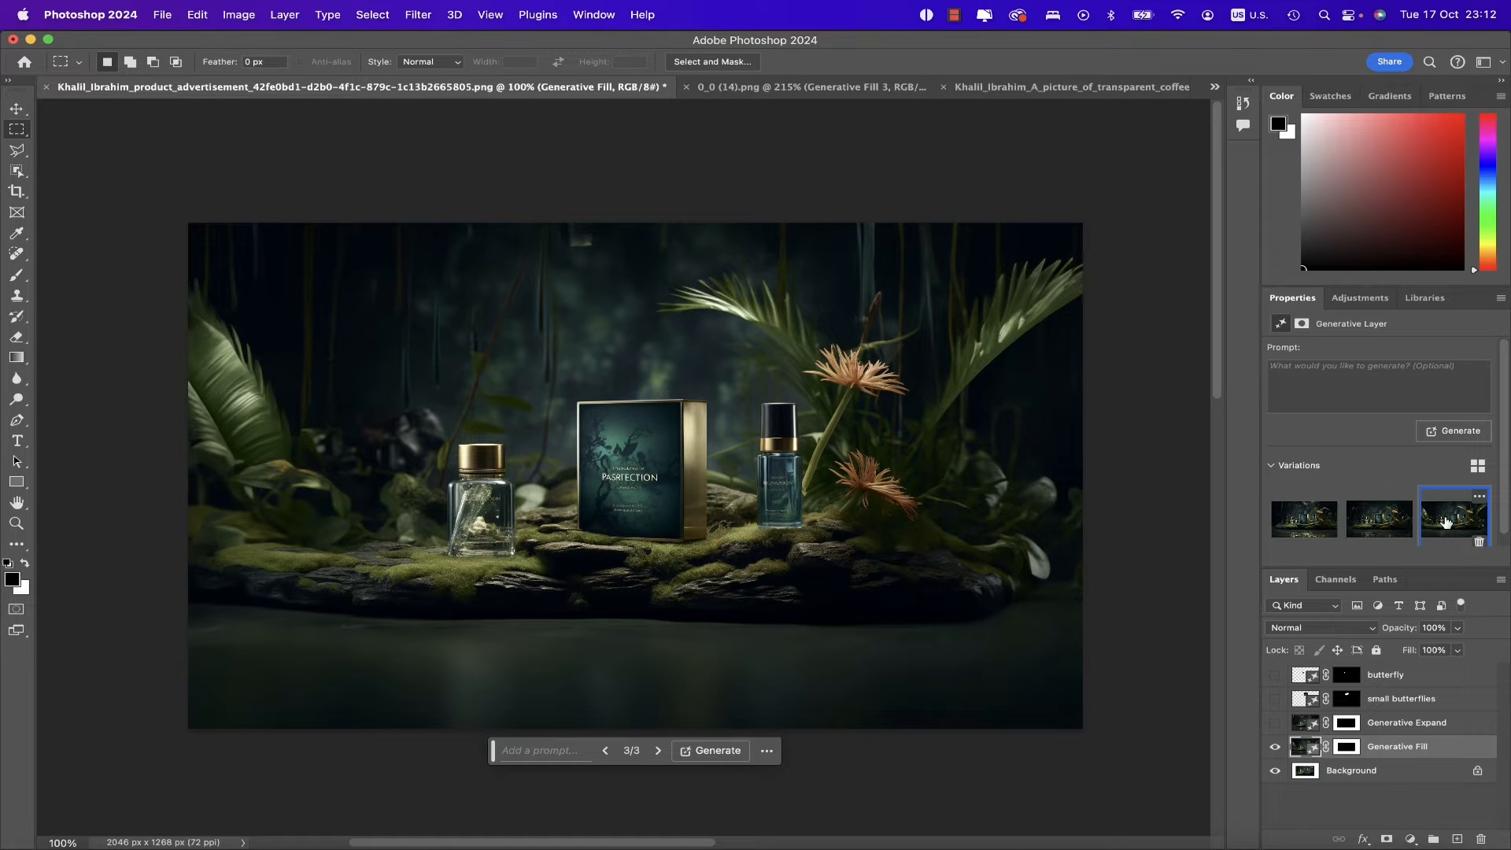
Enlarge the canvas on all sides to 2766 x 1777 px using the Crop tool with its fill set to Generative Expand.
click(22, 195)
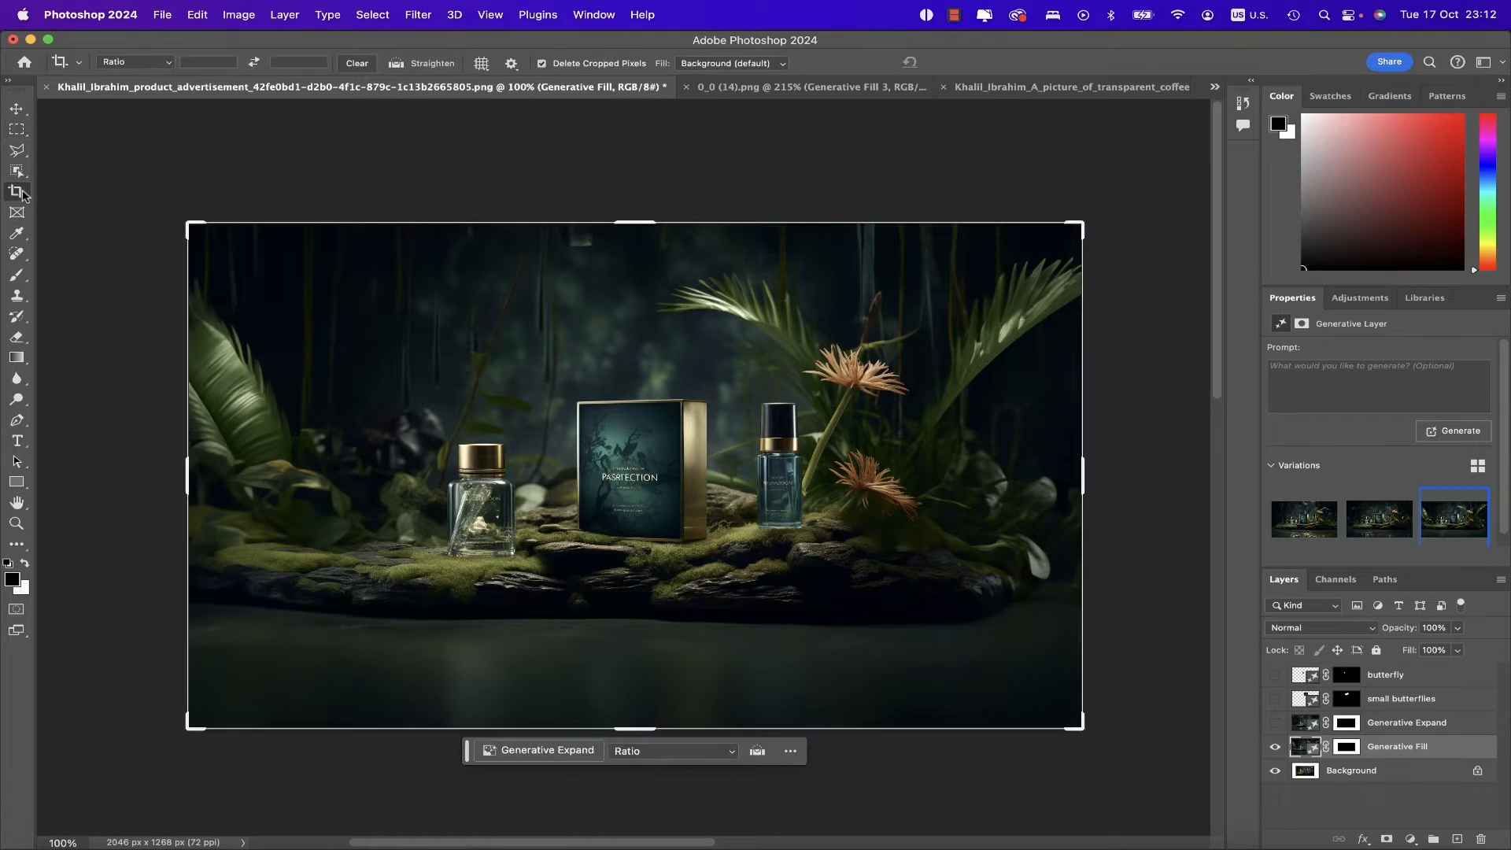
click(778, 64)
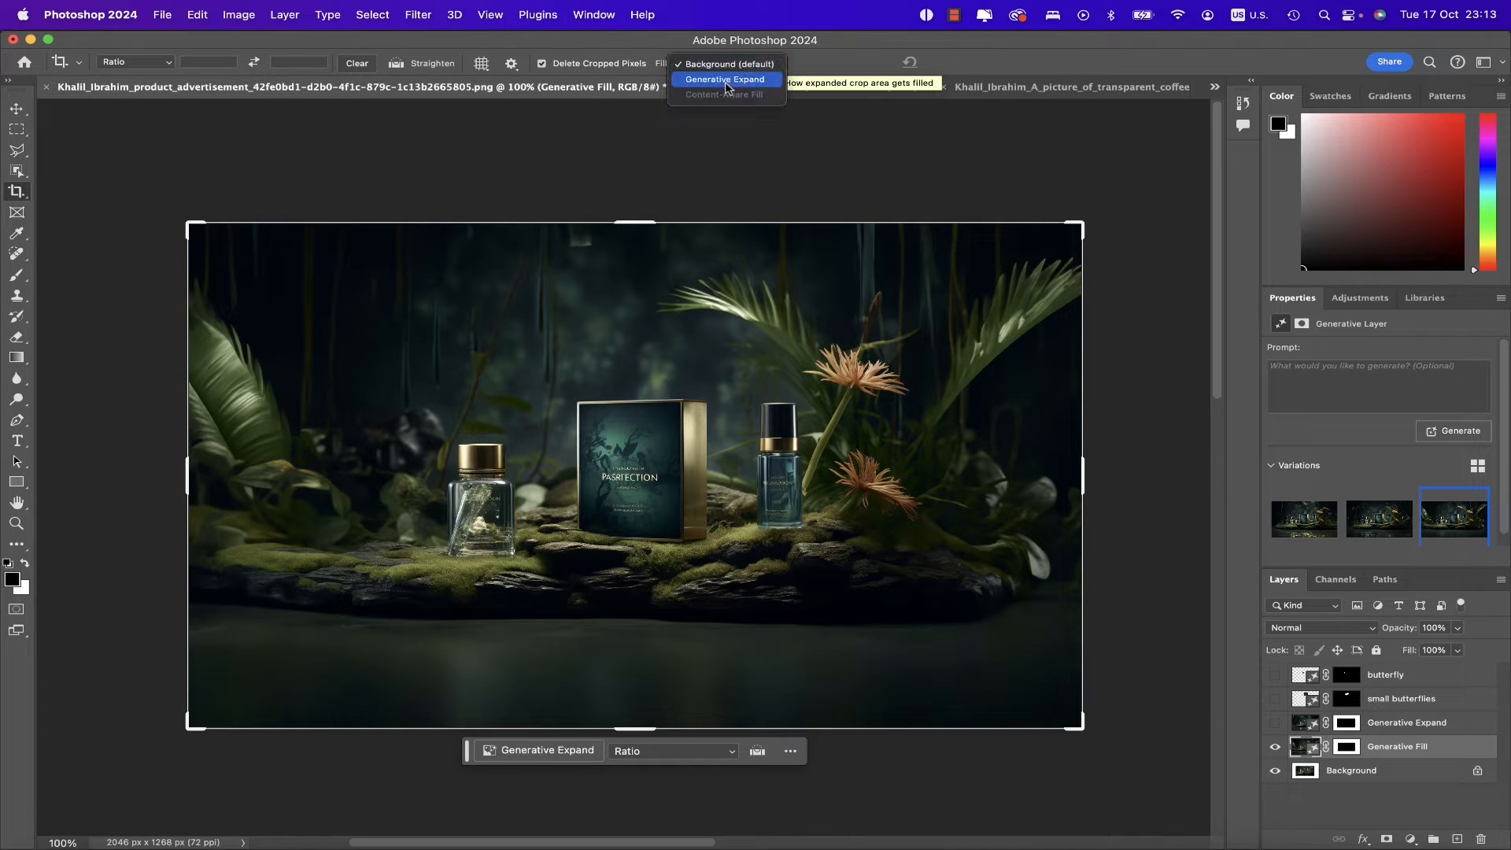
click(745, 80)
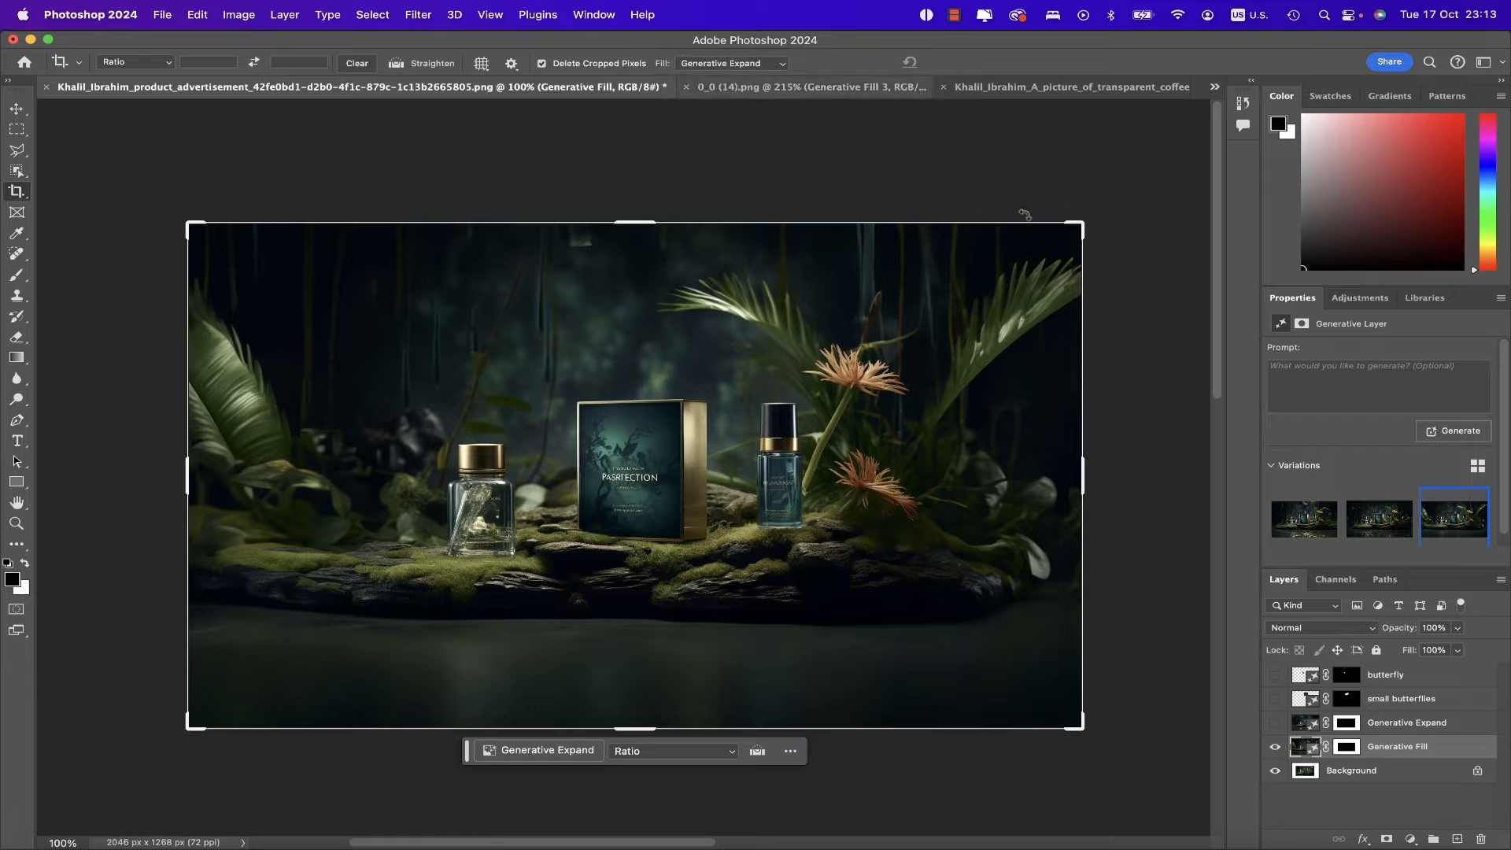
drag(1080, 224, 1134, 175)
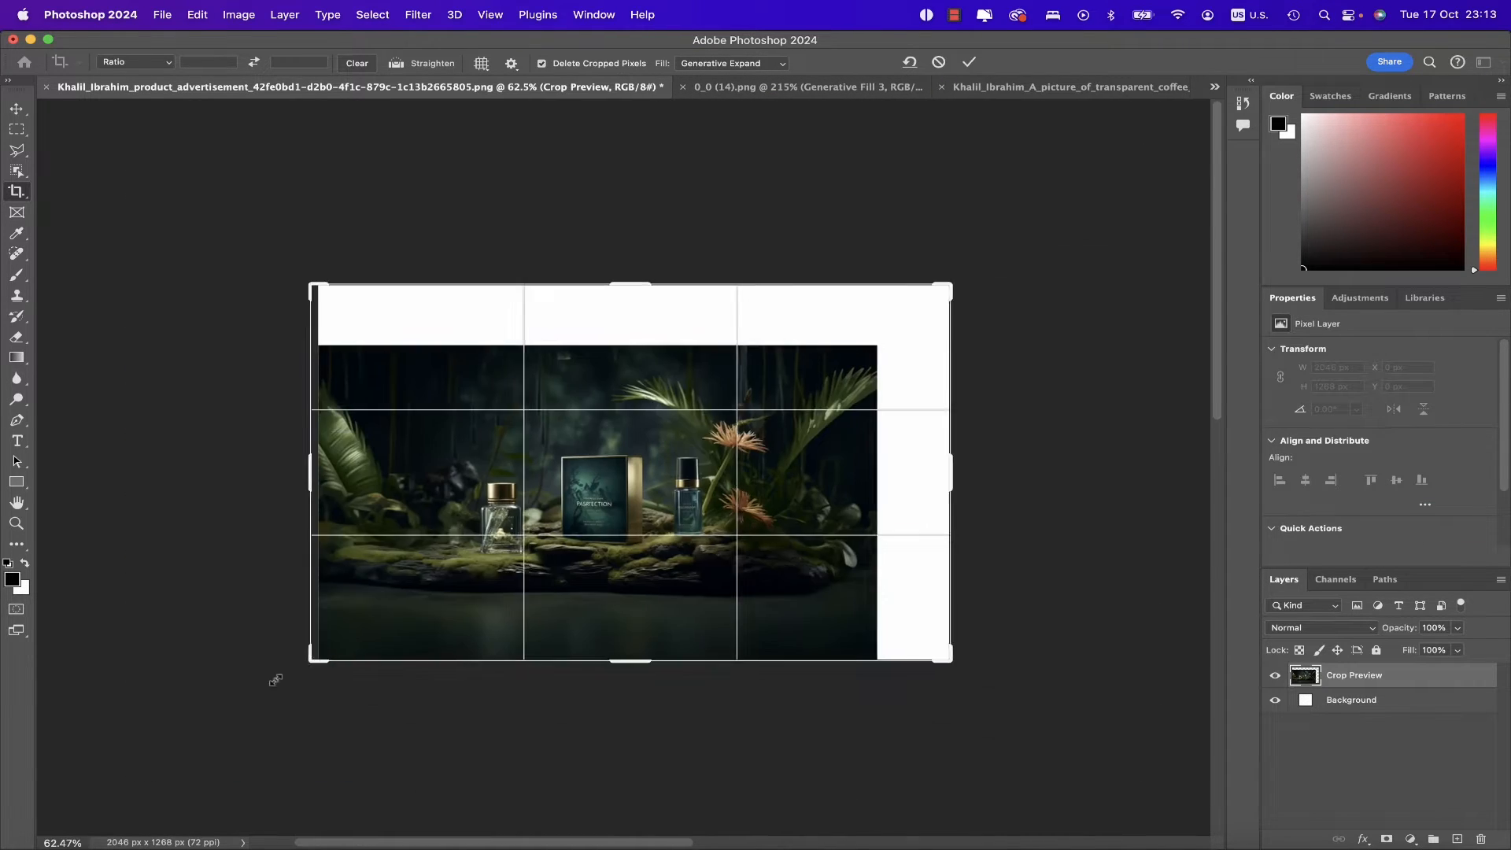
mouse_move(277, 675)
mouse_down()
mouse_move(236, 692)
mouse_move(268, 674)
mouse_move(263, 689)
mouse_up()
mouse_move(991, 256)
mouse_down()
mouse_move(1016, 233)
mouse_move(1003, 251)
mouse_up()
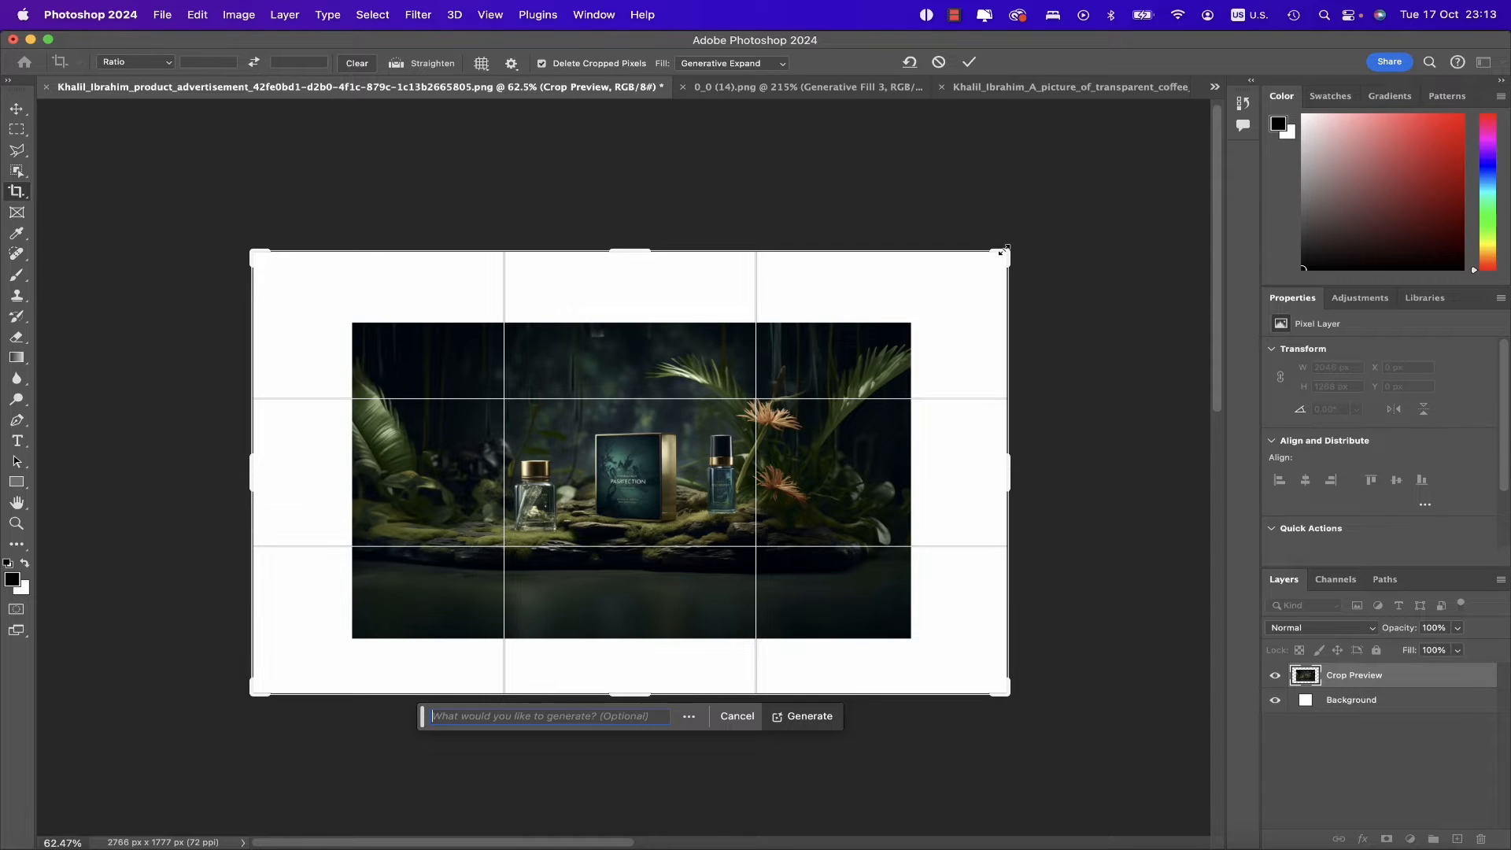
Generate the expanded area with no prompt, compare its three variations and keep the first.
key(Return)
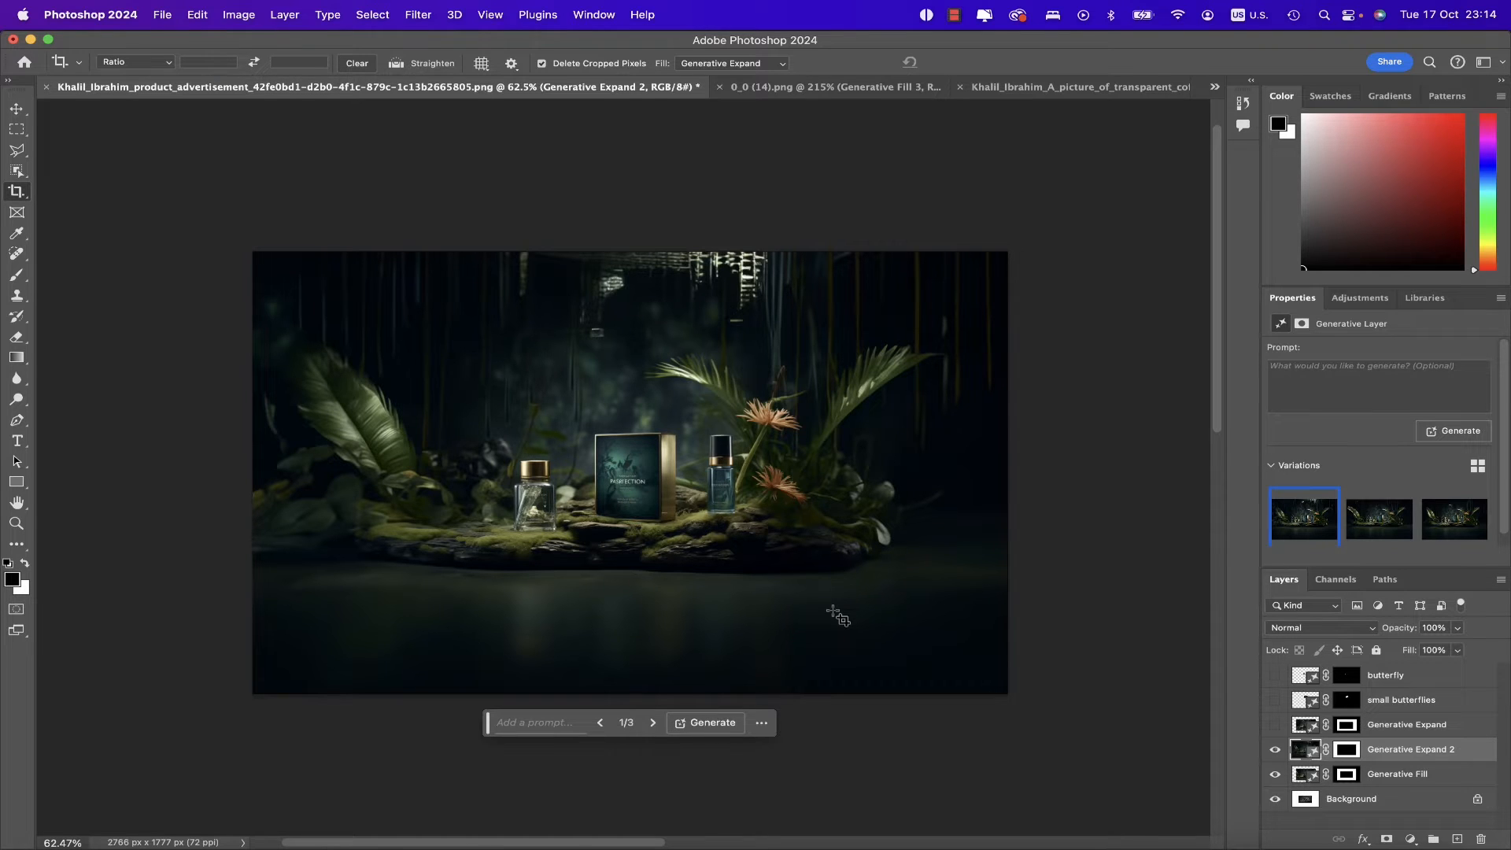
click(1379, 519)
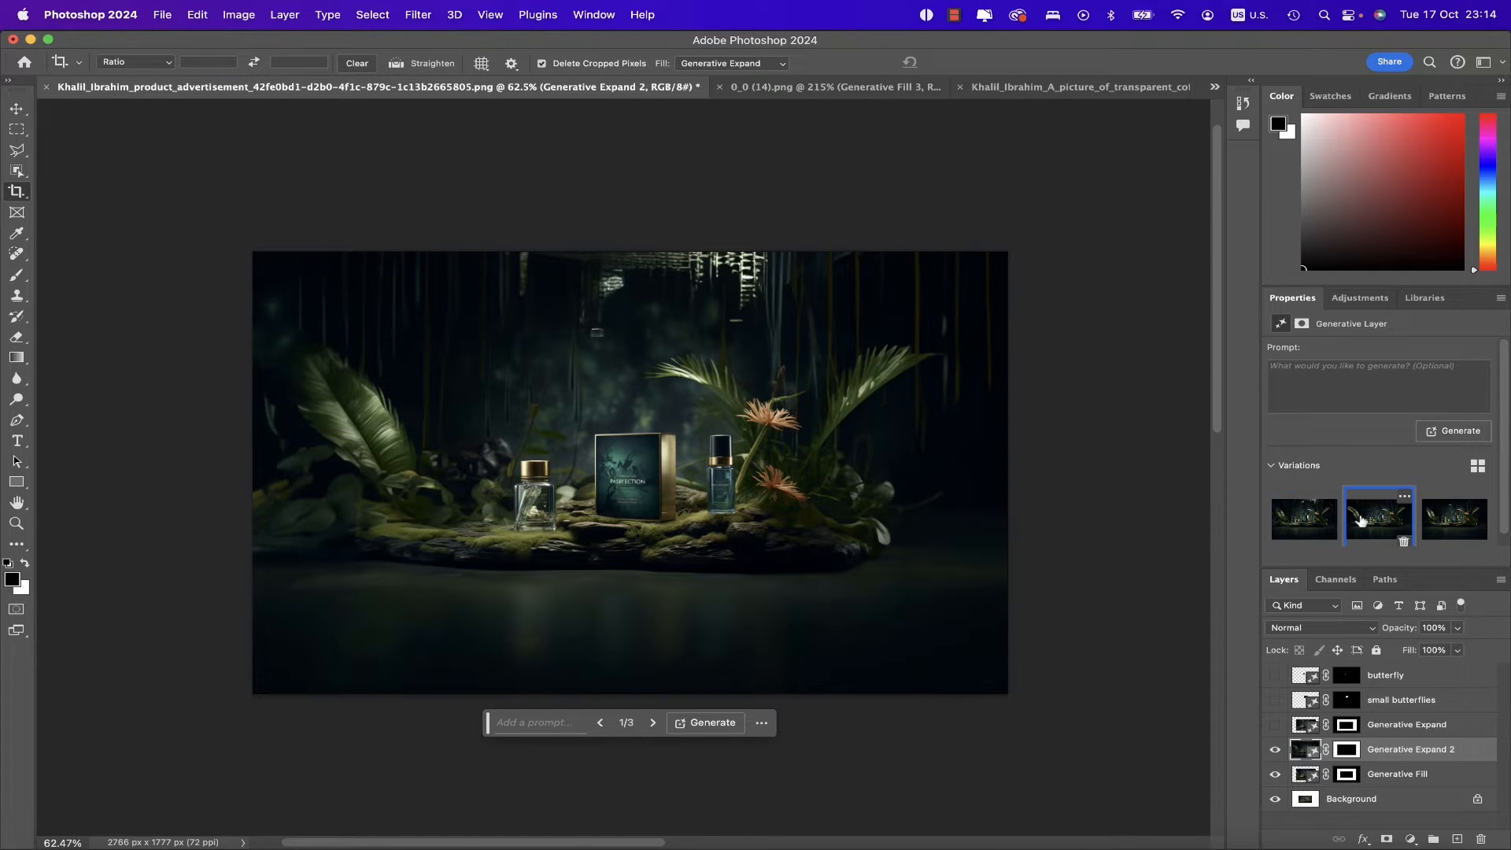
click(1454, 523)
click(1321, 538)
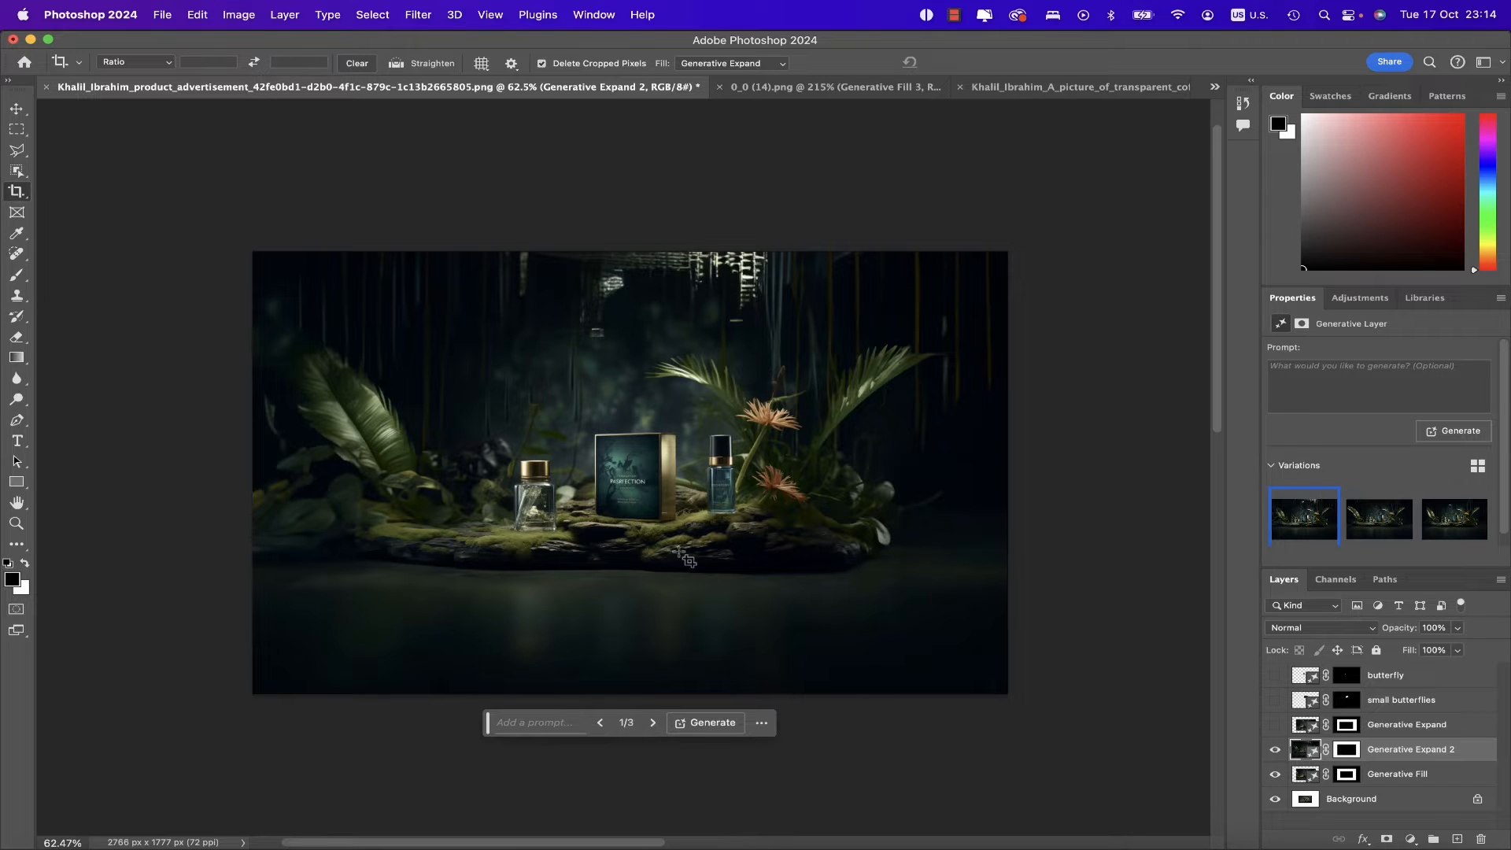
Select a small rectangle over the box's upper-left corner and generate content there with the Generative Fill prompt "butterfly".
scroll(596, 461, up, 5)
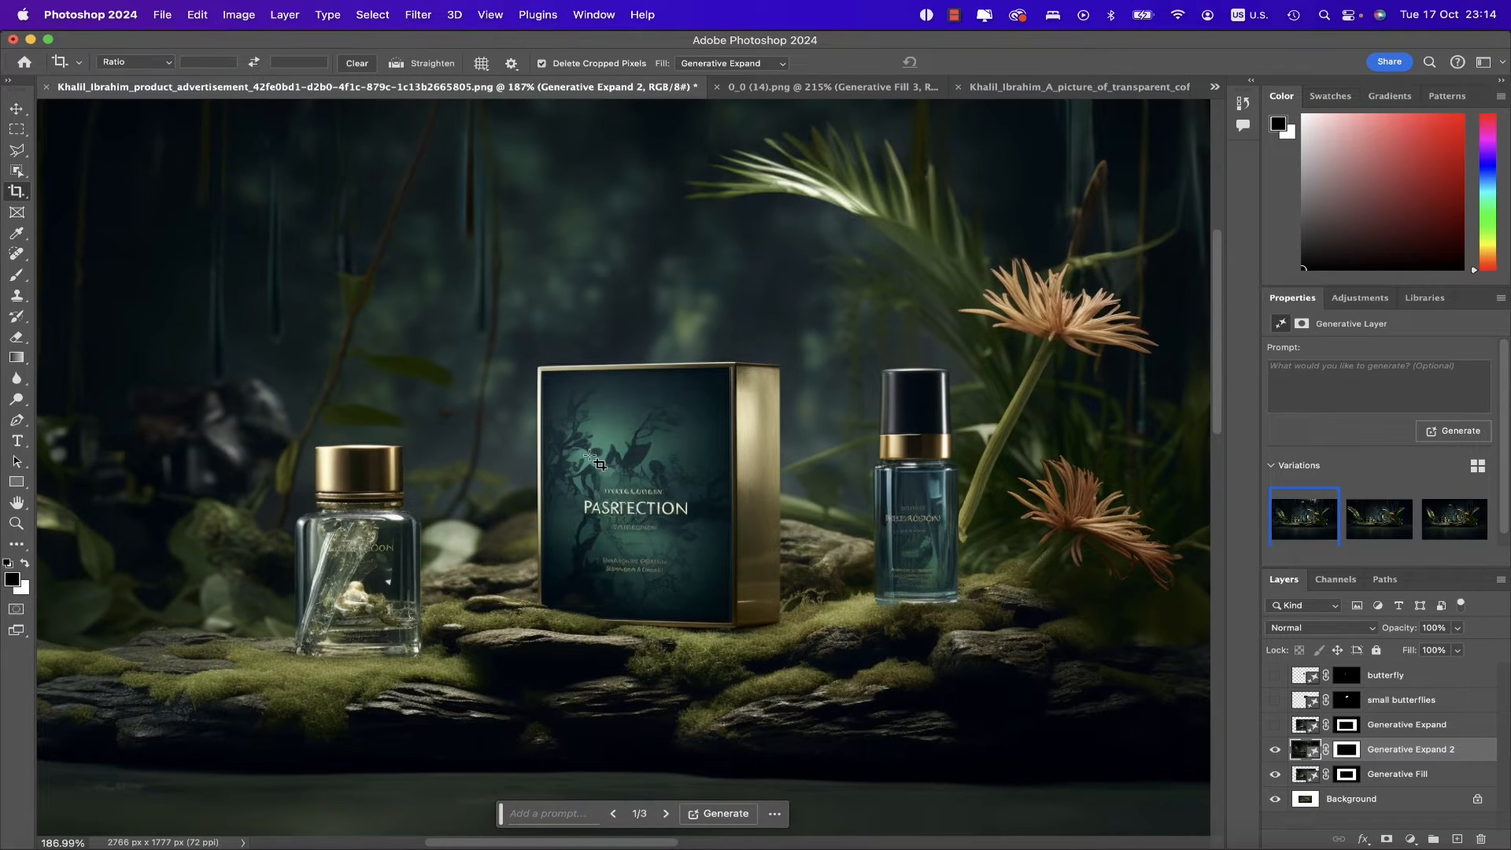
click(19, 130)
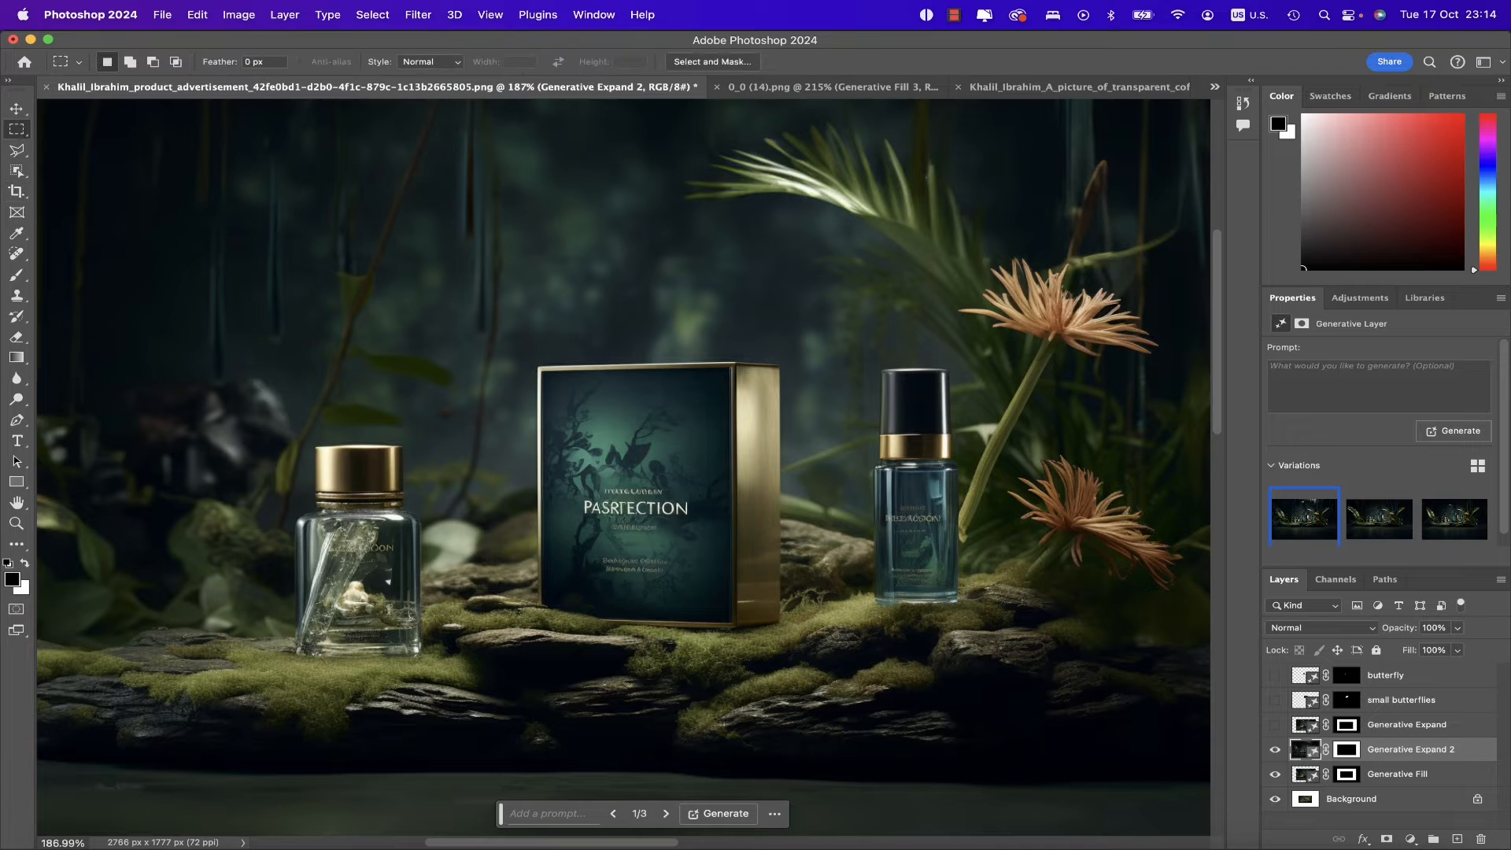
drag(567, 306, 434, 392)
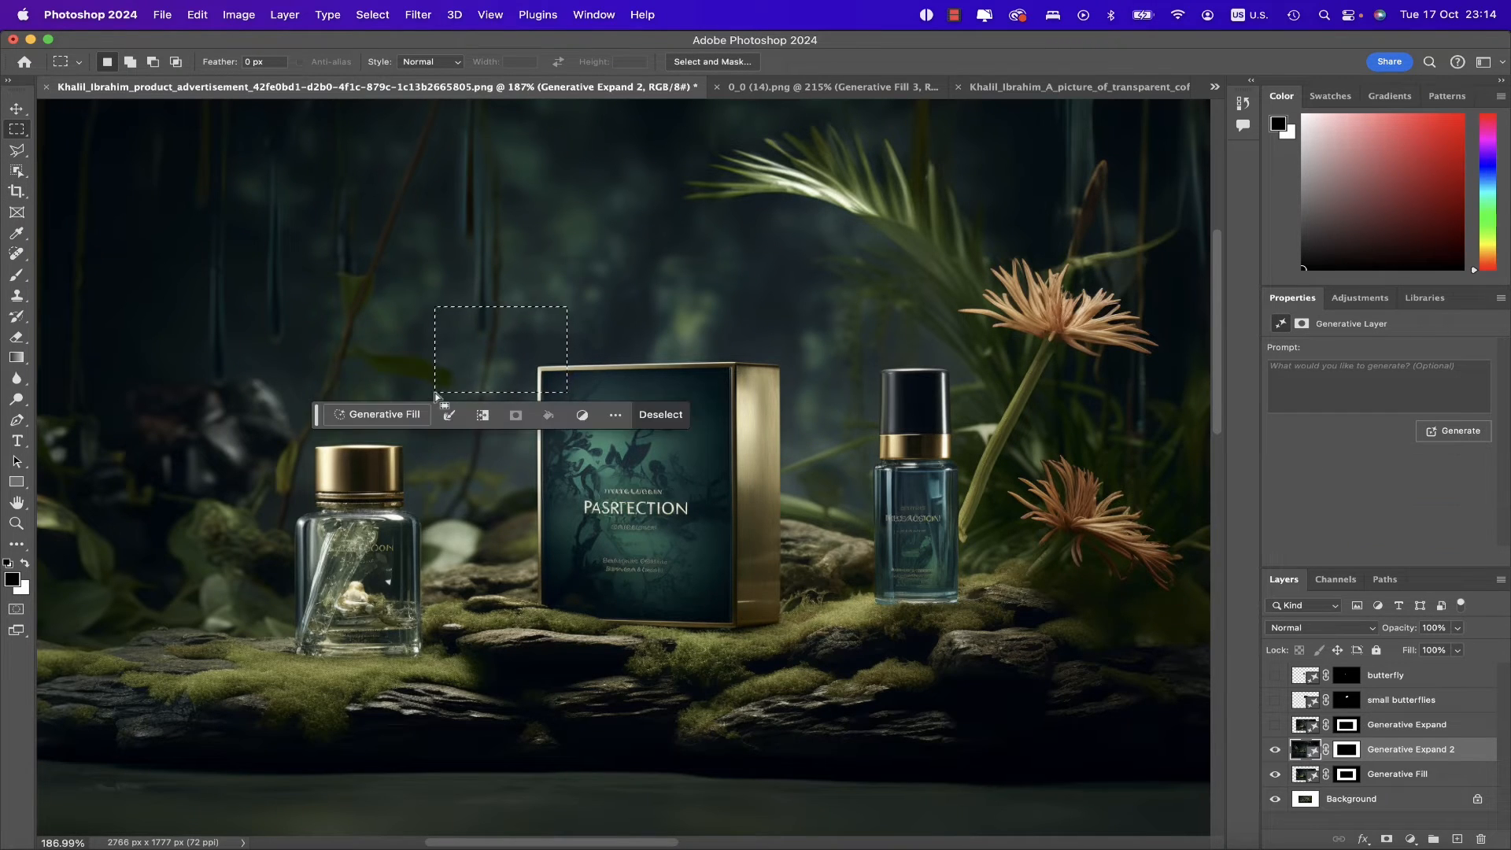
click(377, 415)
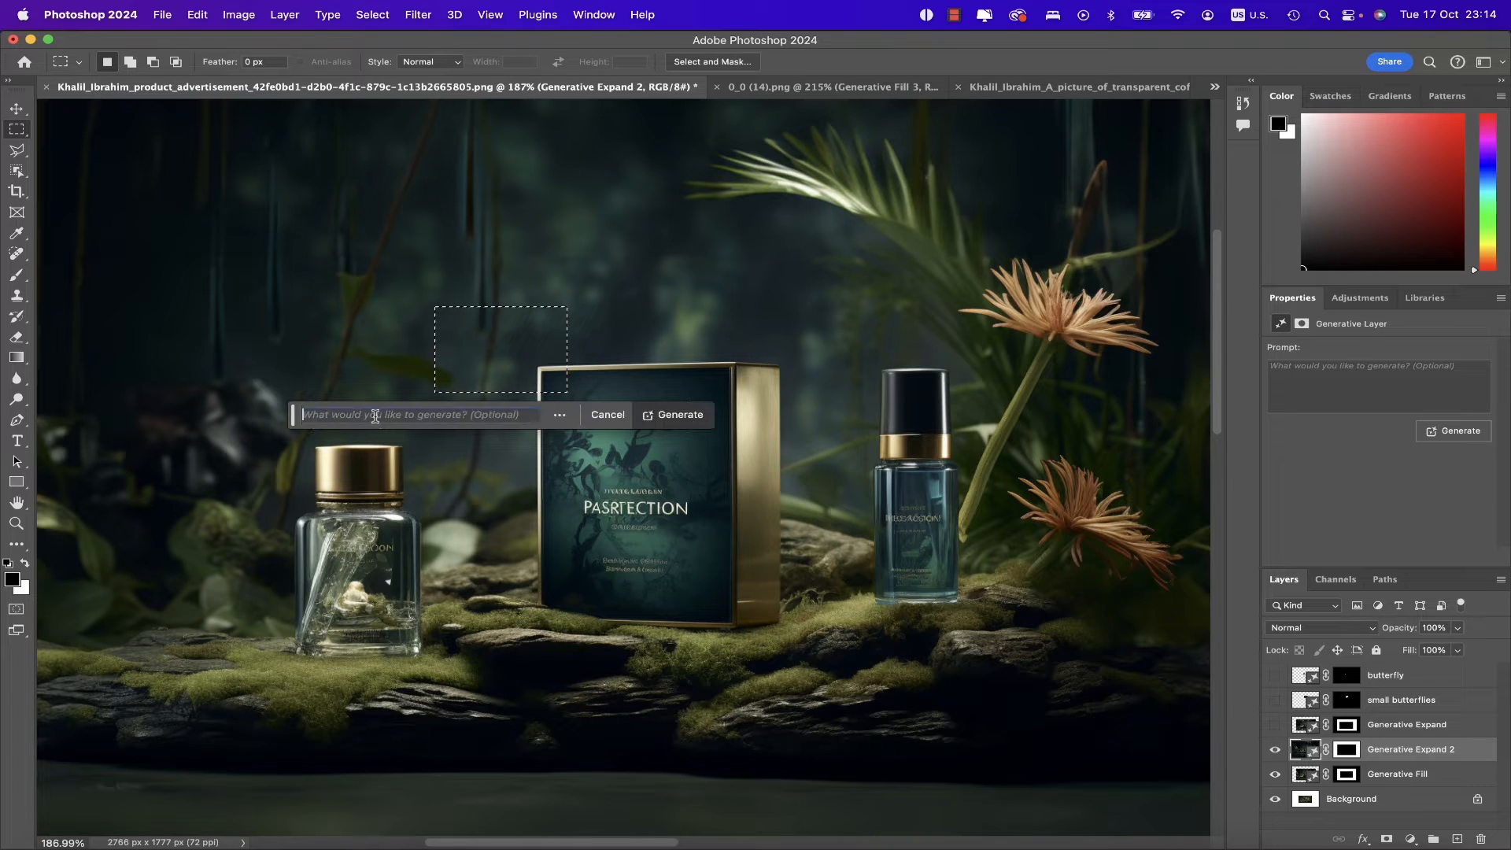
text(butterfly)
key(Return)
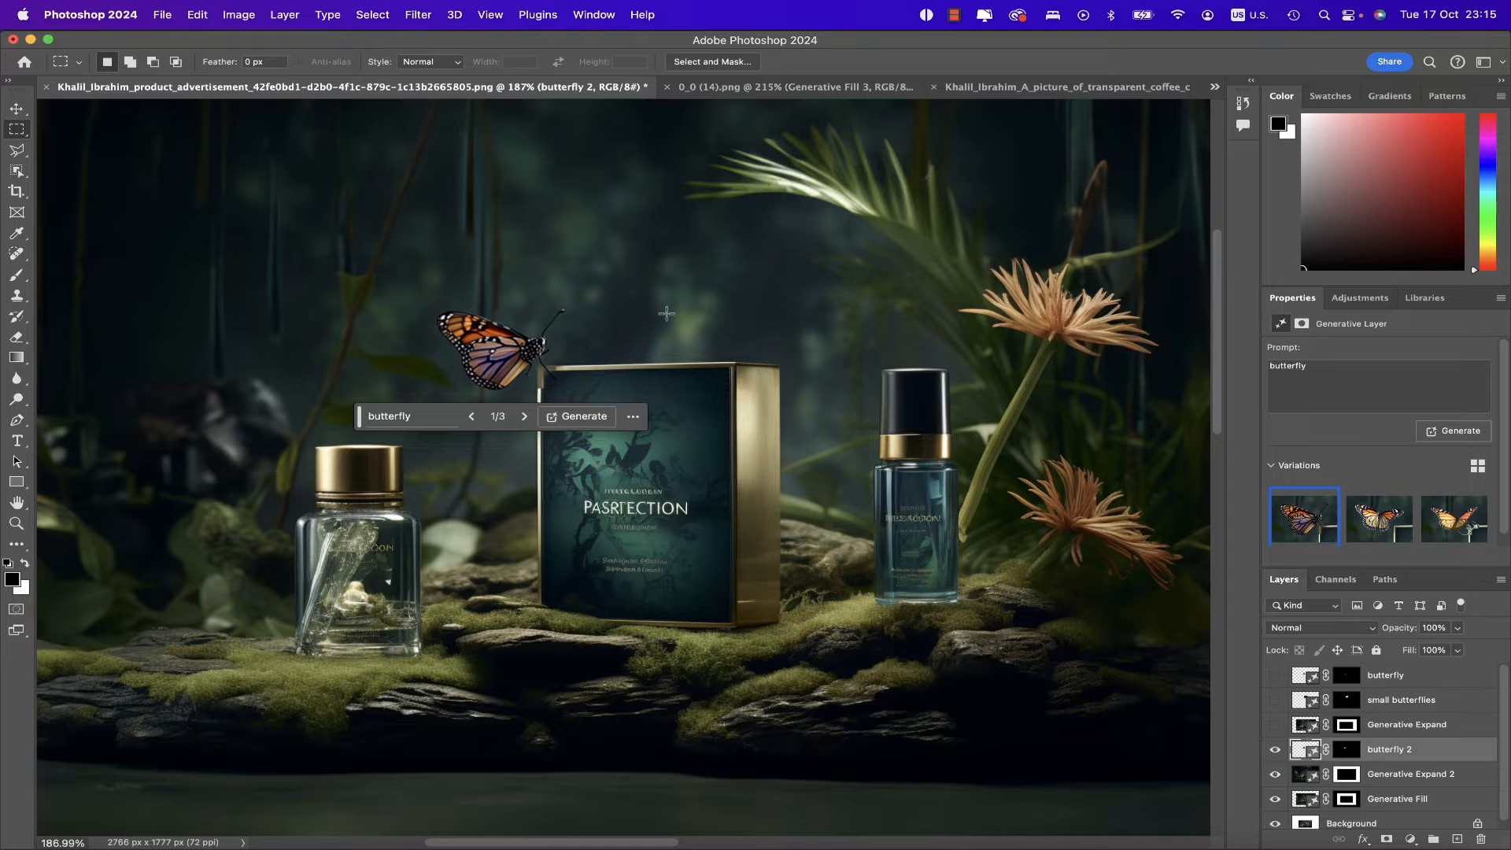
Compare the butterfly variations within the whole image and choose the third one.
key(super+0)
key(super+minus)
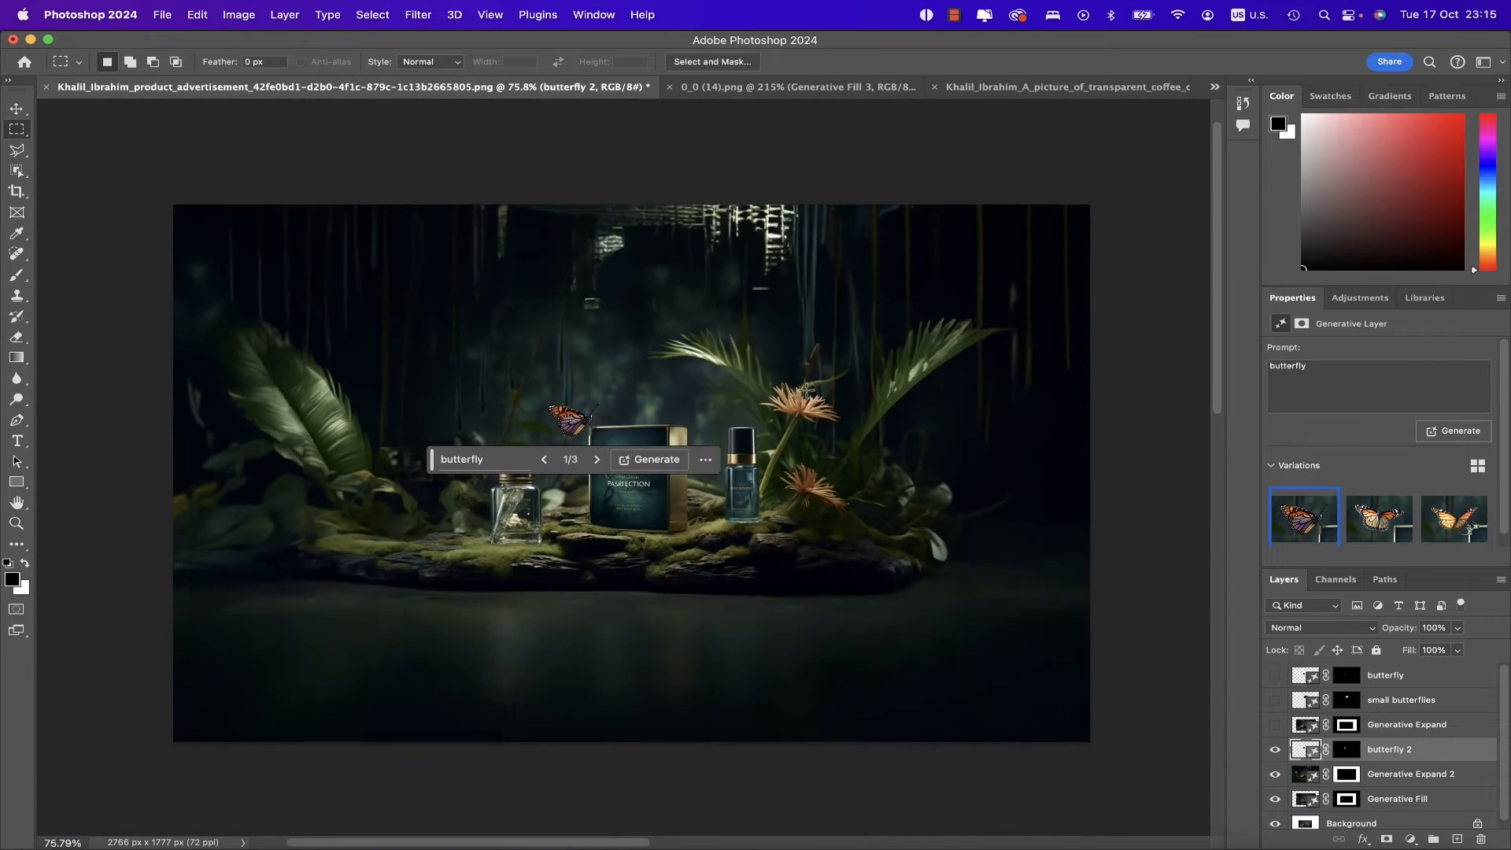
click(1373, 526)
click(1454, 527)
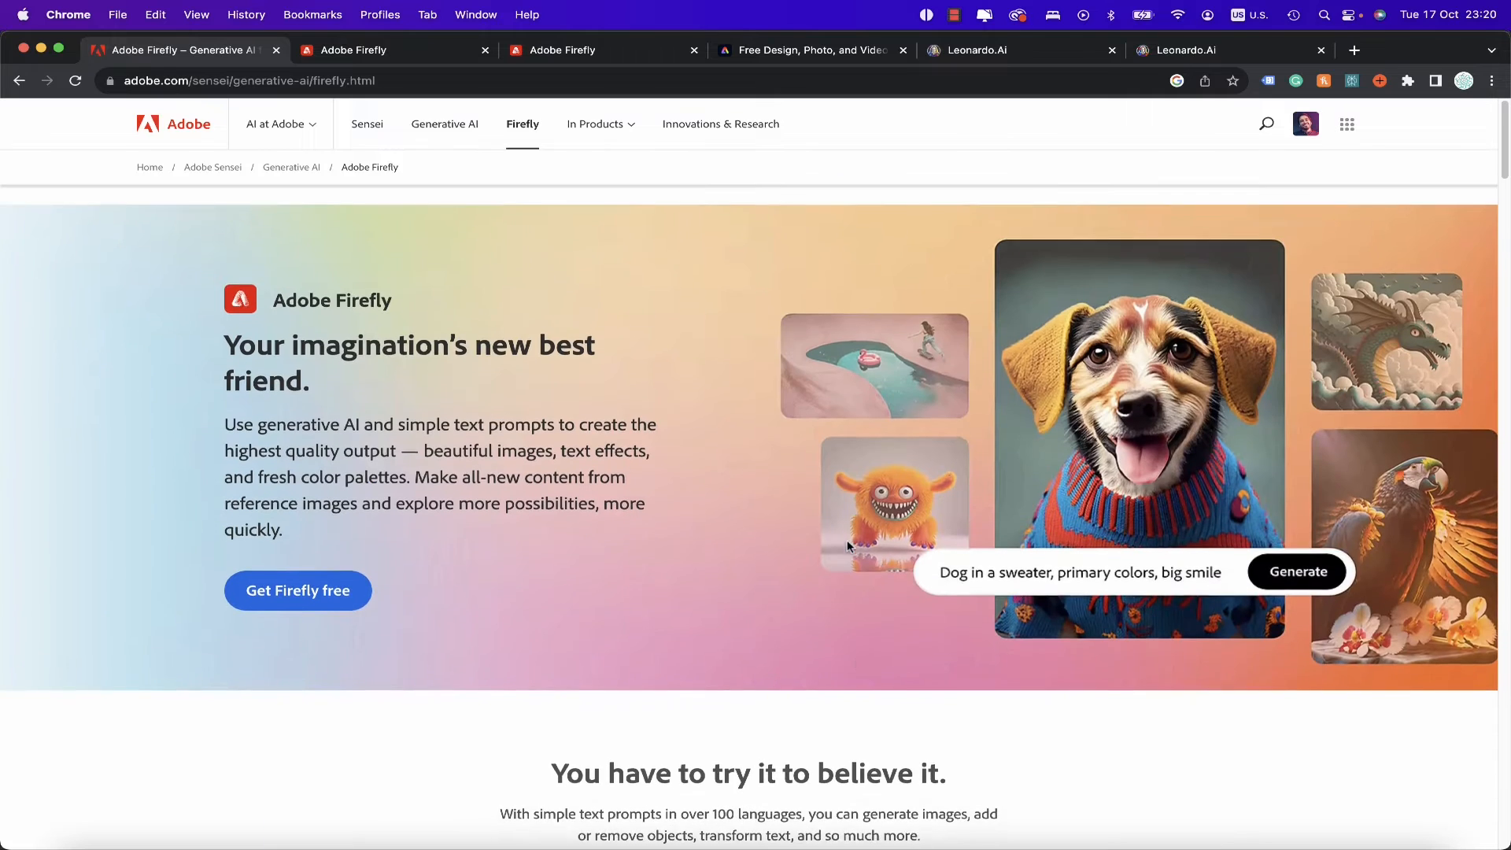
Browse the feature overview on the Adobe Firefly page and the sample images and prompts in Firefly's Text to image gallery.
scroll(847, 543, down, 8)
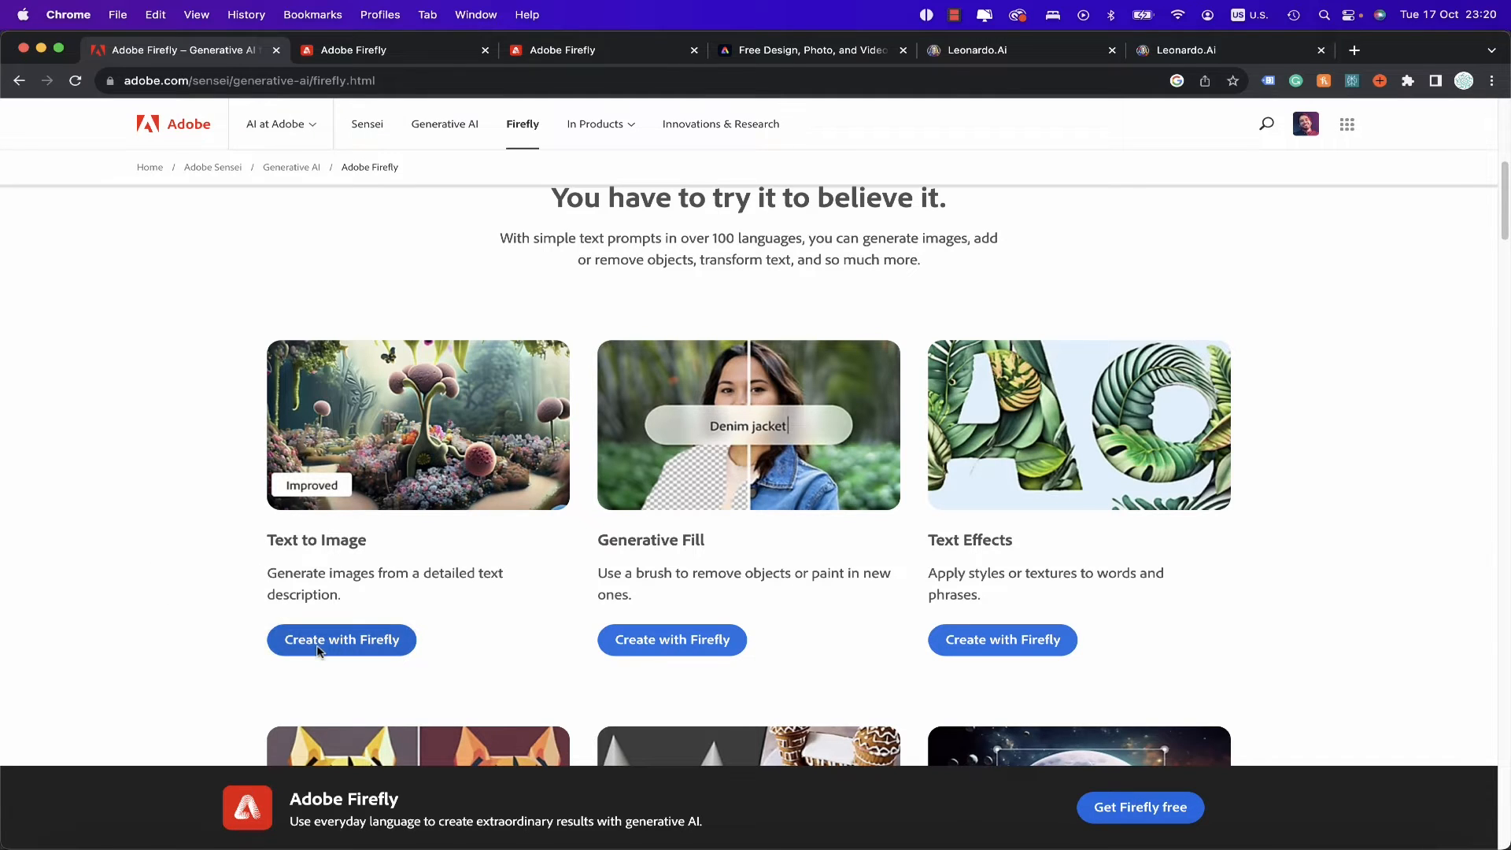
click(580, 56)
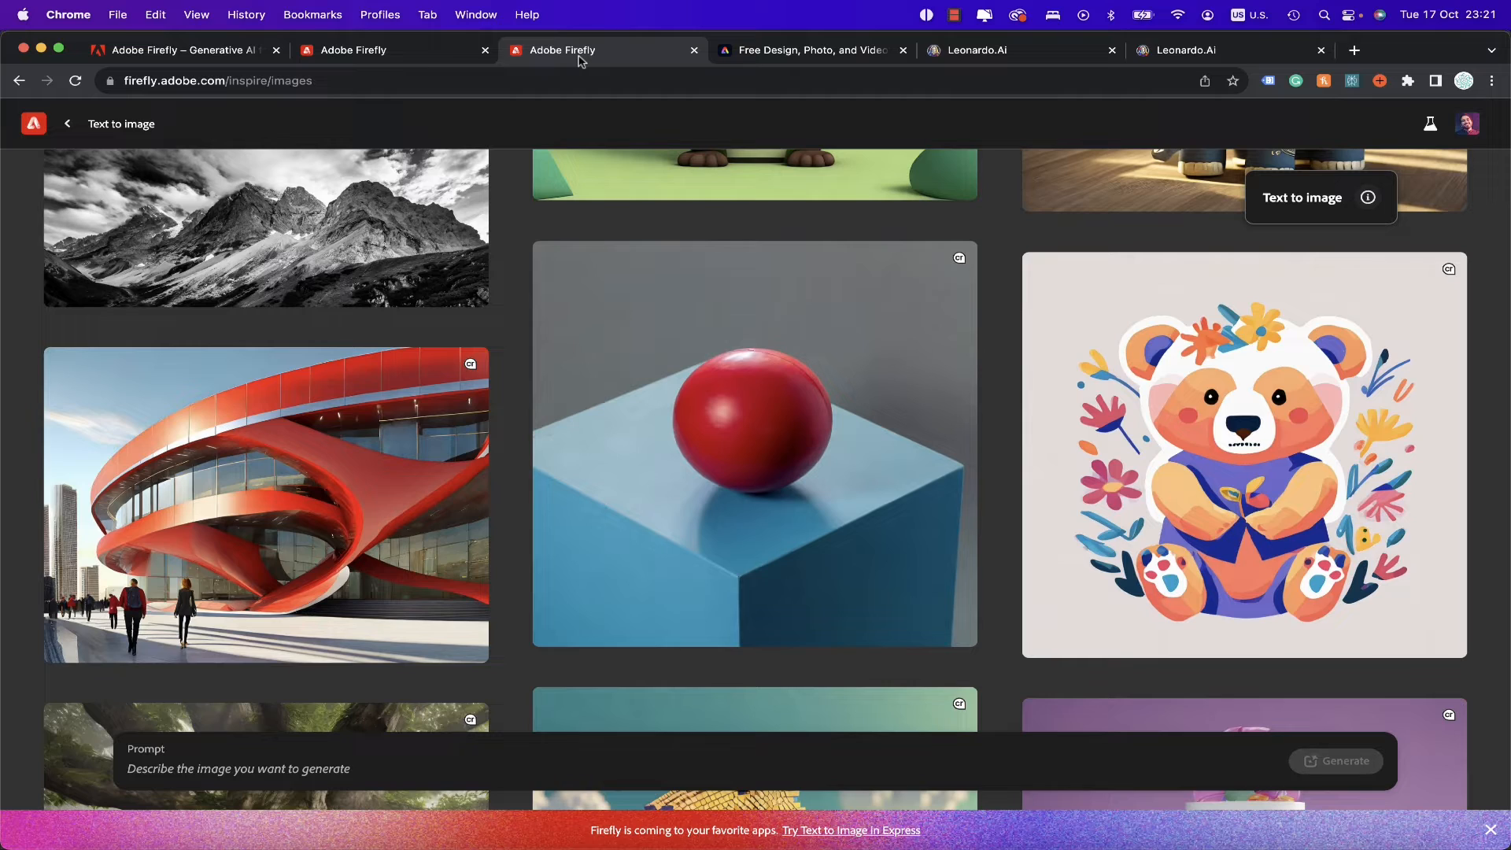
scroll(866, 582, down, 20)
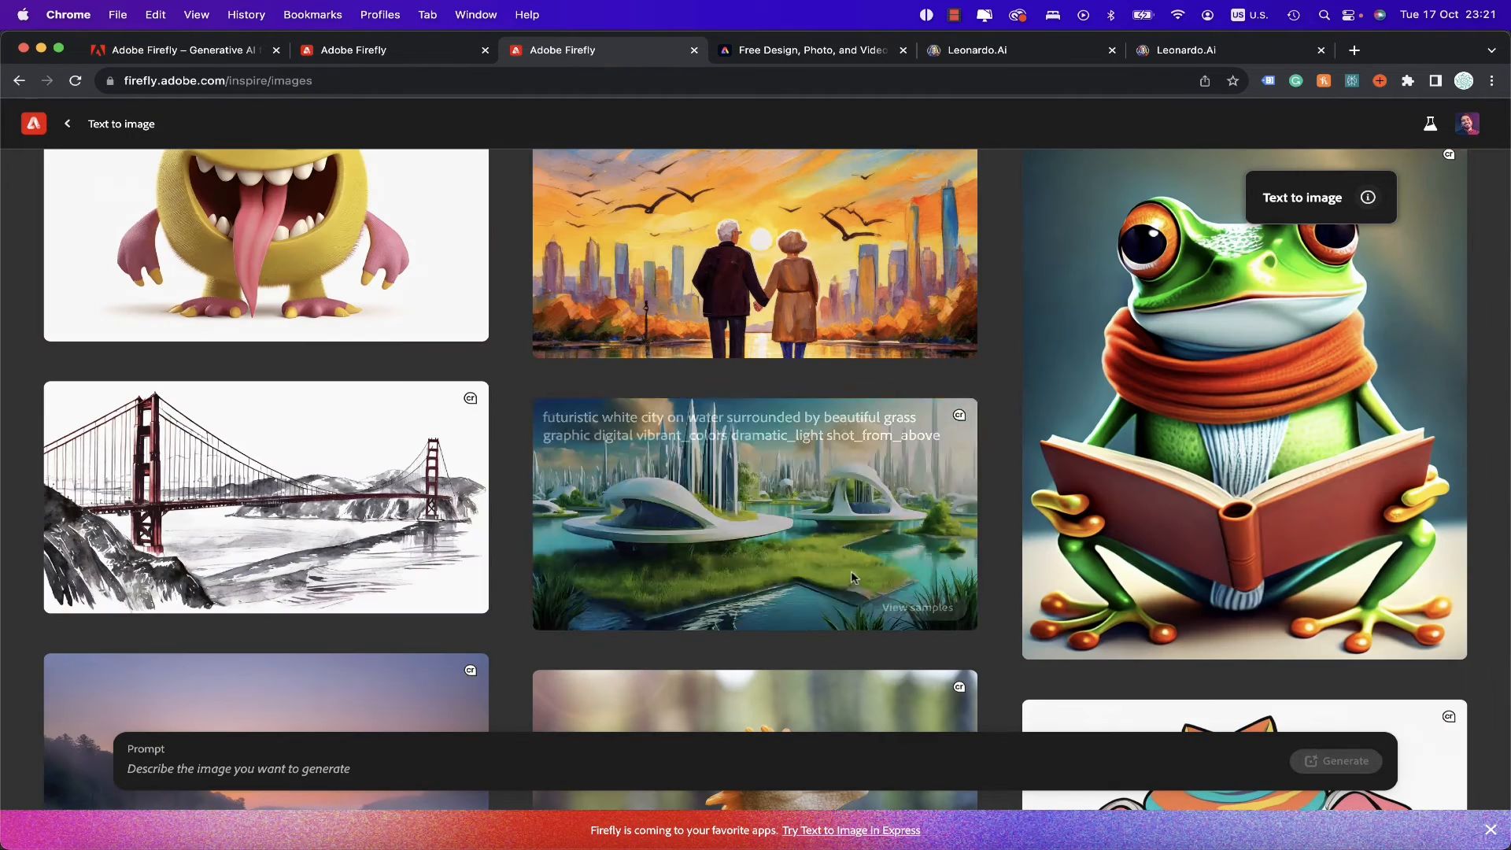
scroll(892, 597, down, 6)
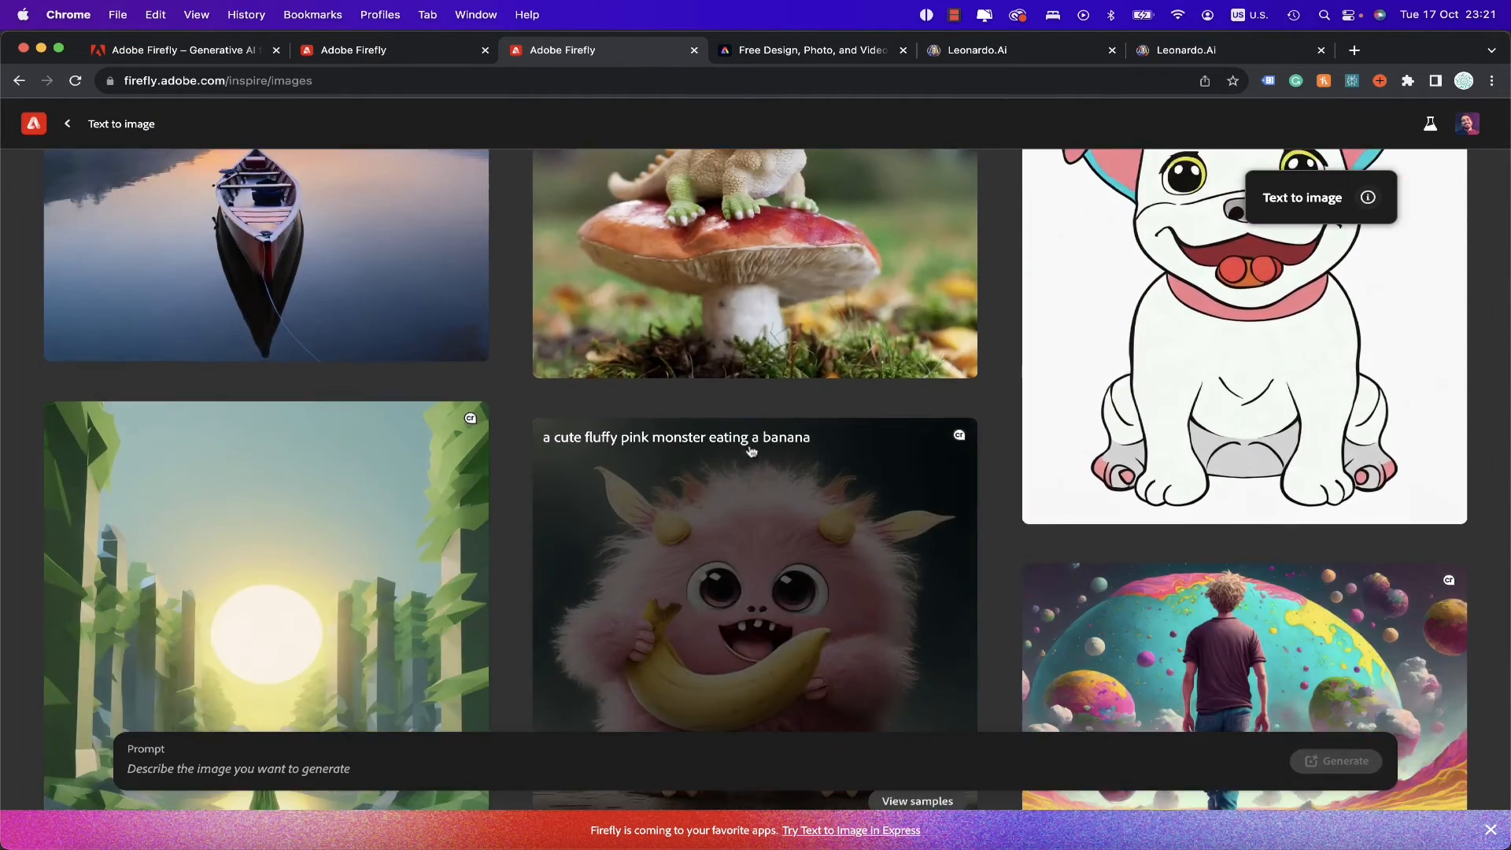
scroll(409, 270, up, 3)
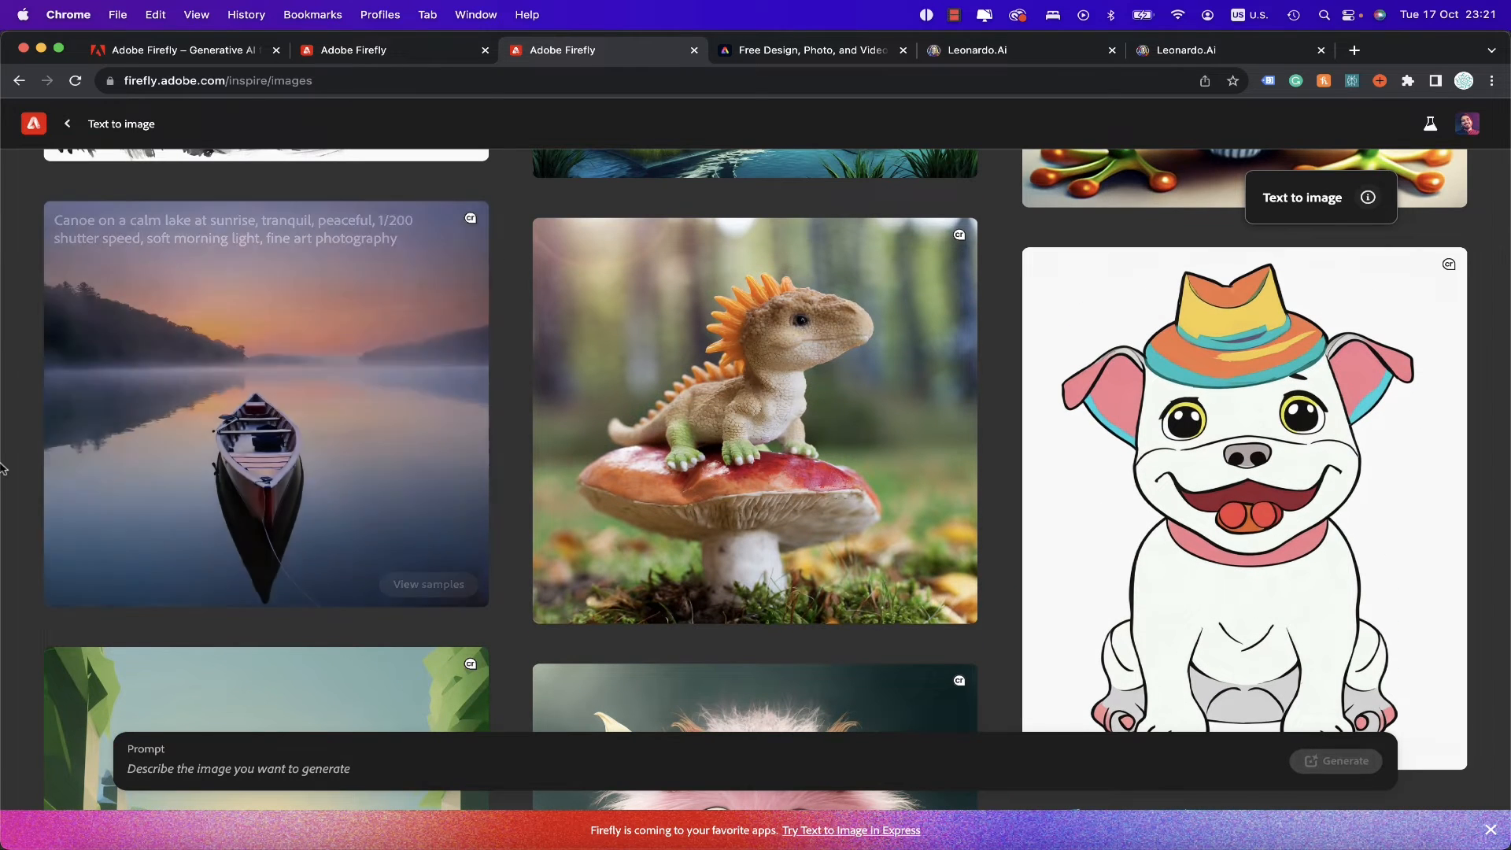
Generate Text to image results in Firefly from the prompt "a pinguin wearing sunglasses".
click(289, 772)
text(a )
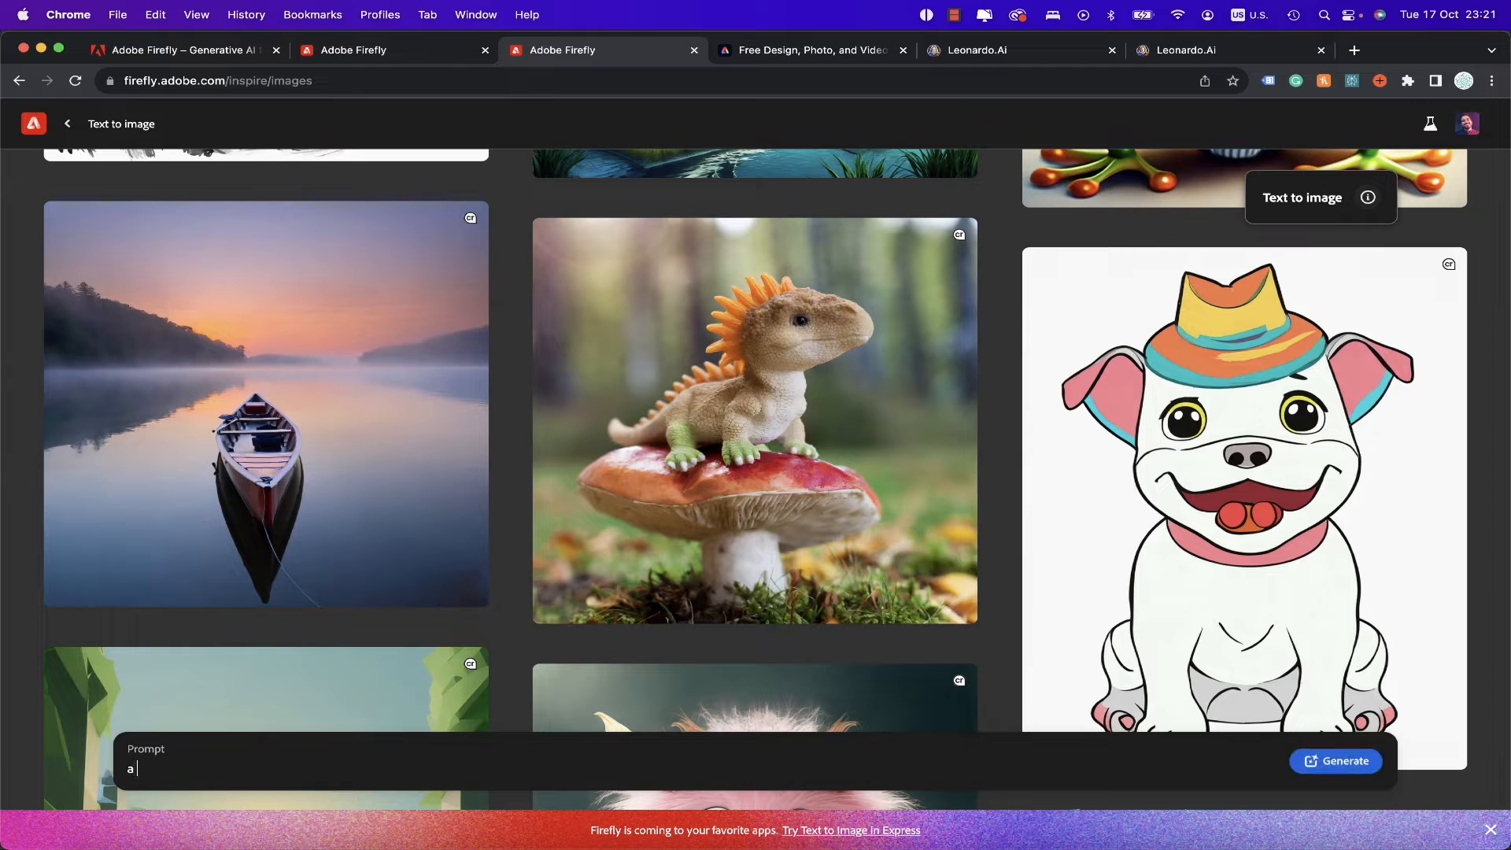
text(pinguin wearing sunglasses)
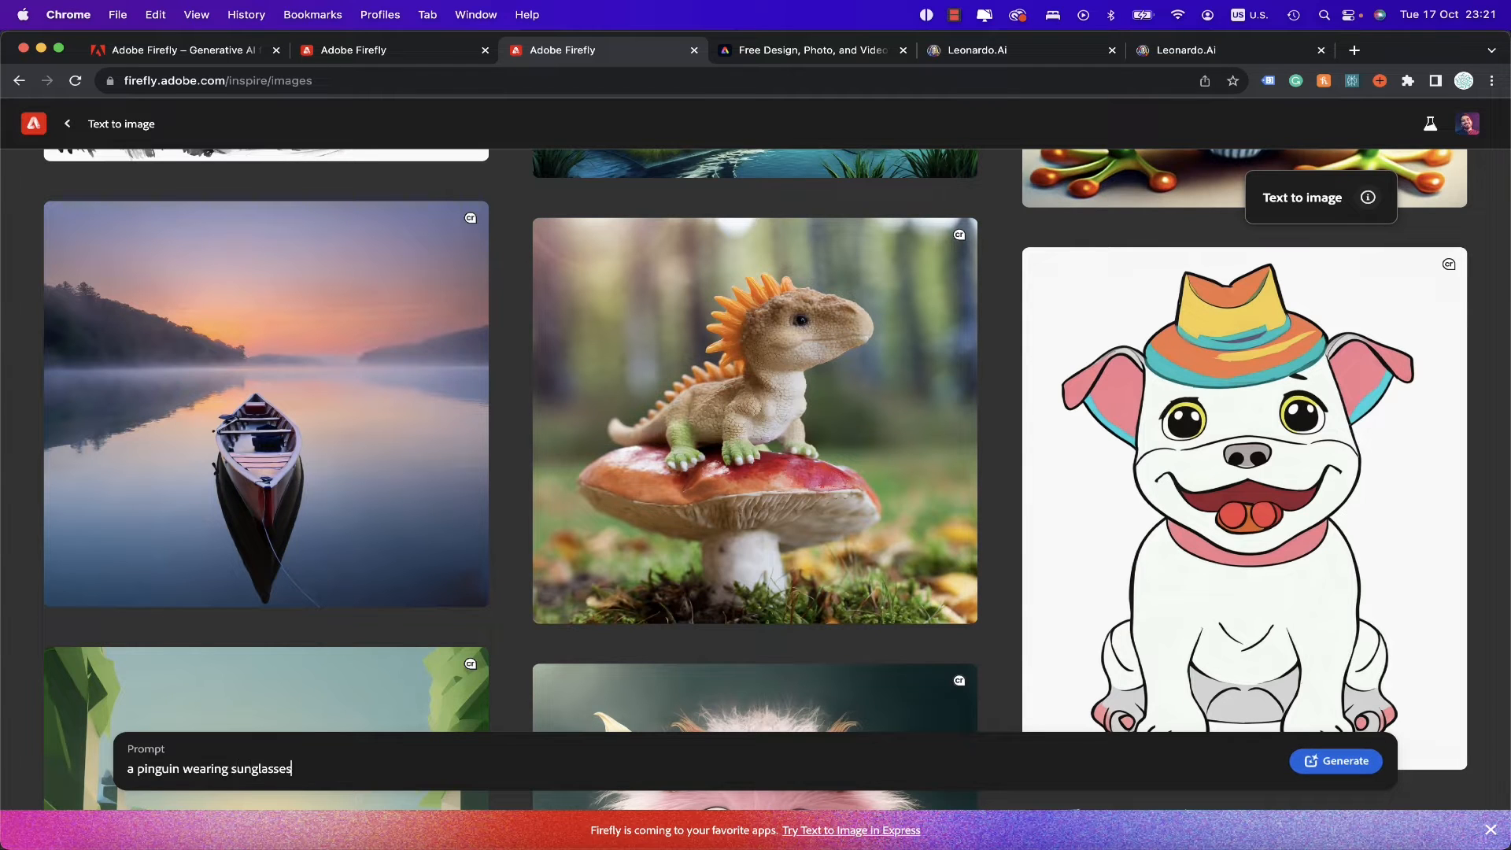
click(1347, 770)
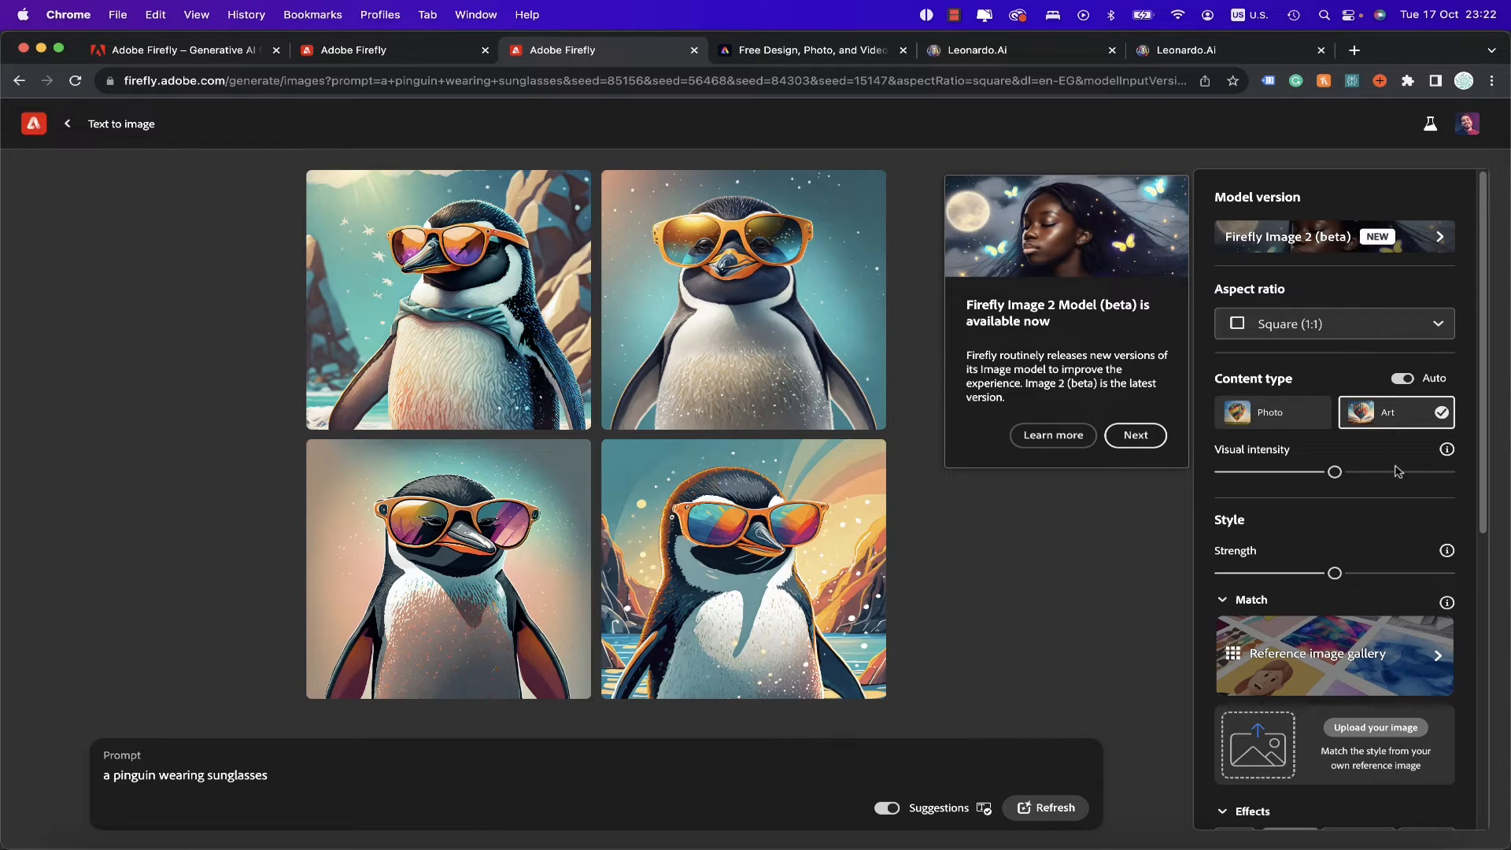
Check the available Firefly model versions without switching, and set the aspect ratio to Landscape (4:3).
click(1441, 240)
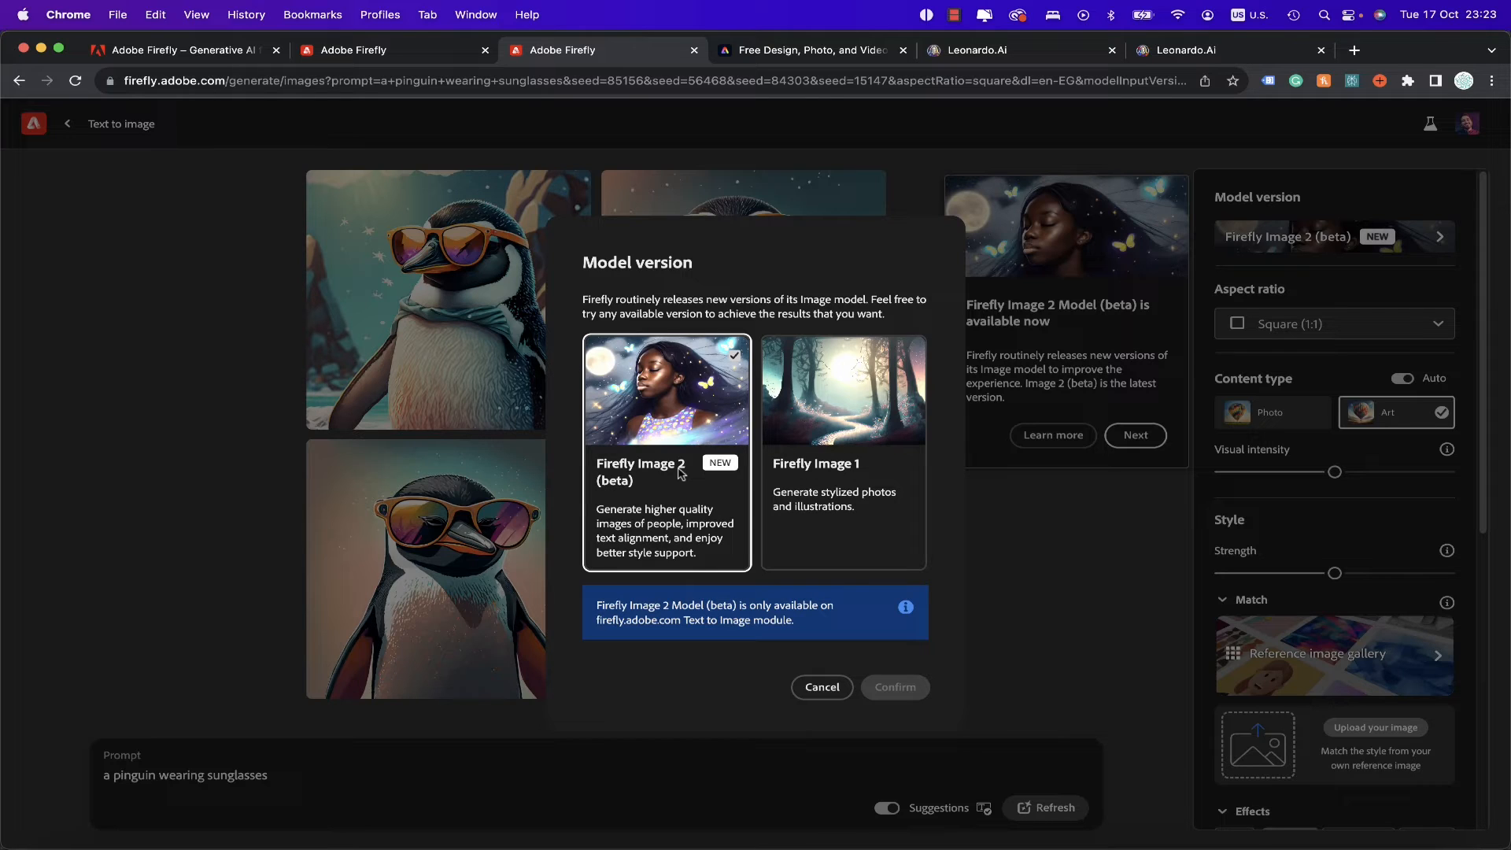
click(819, 688)
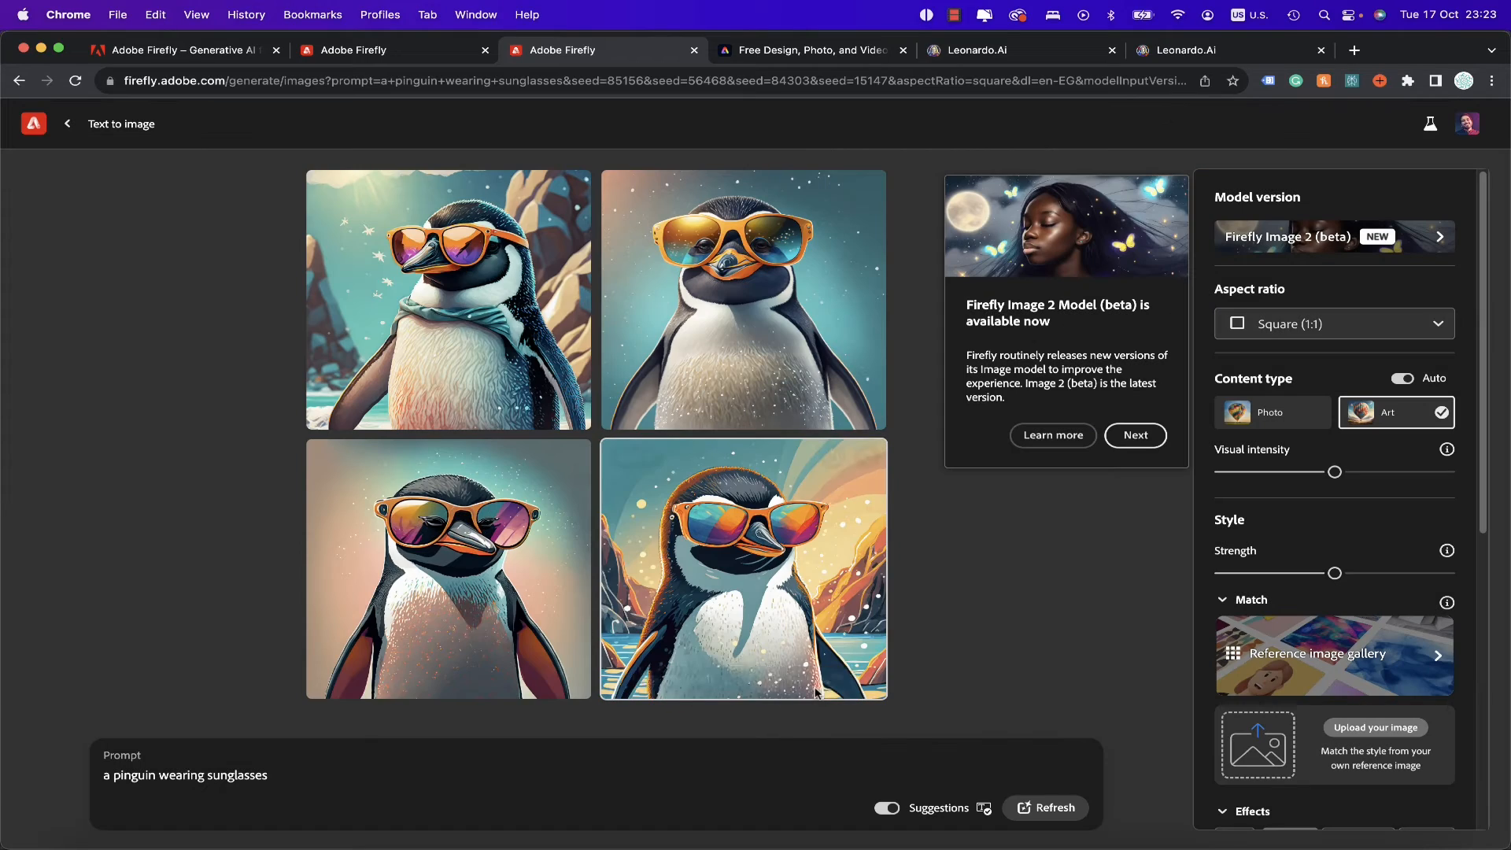
click(1439, 323)
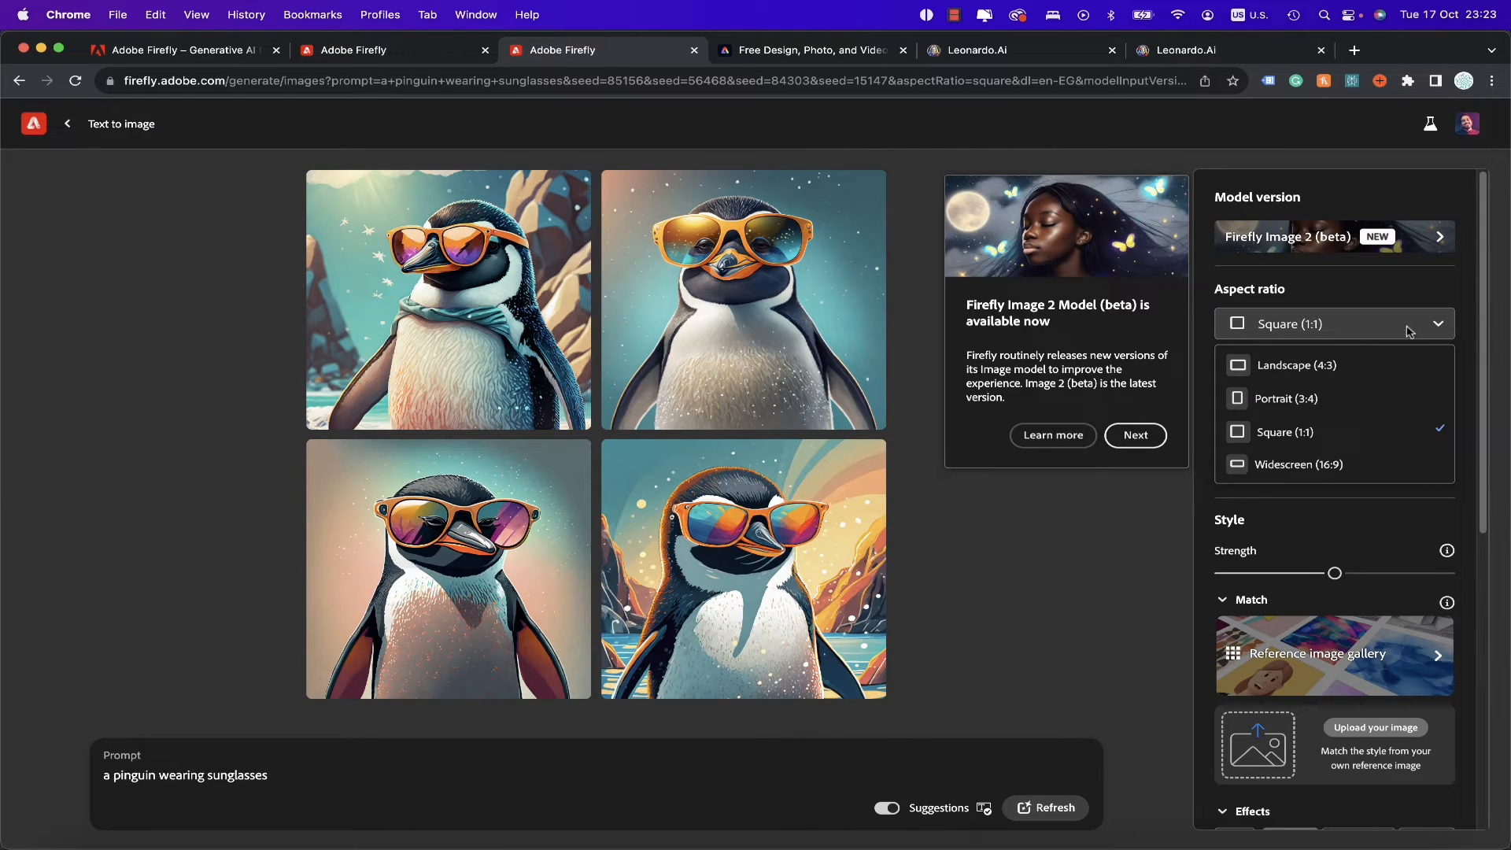
click(1313, 364)
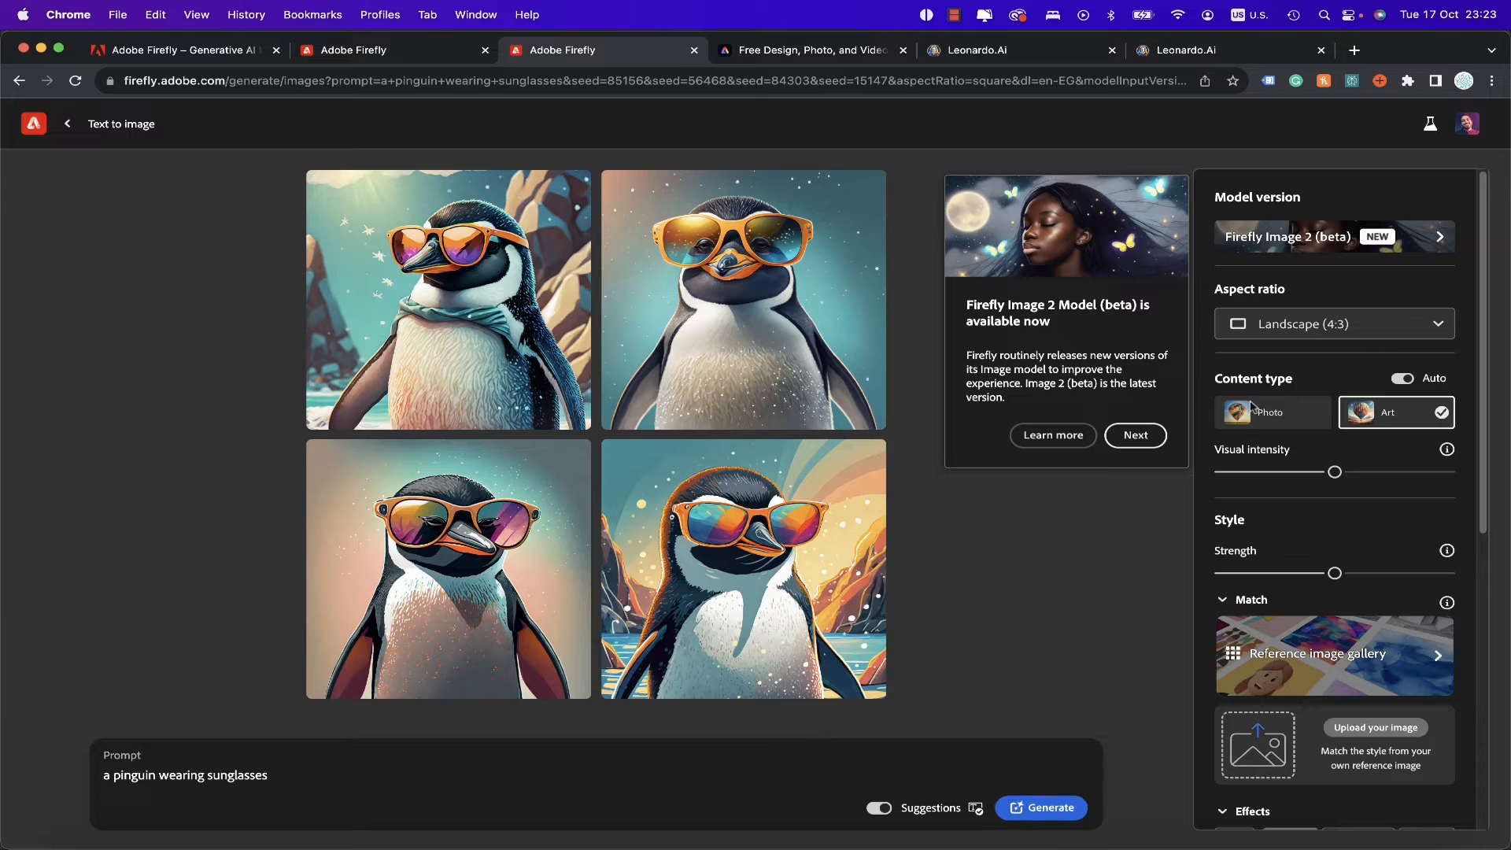
Turn off automatic content type, choose Photo, and raise the visual intensity to about three quarters of its range.
click(1401, 379)
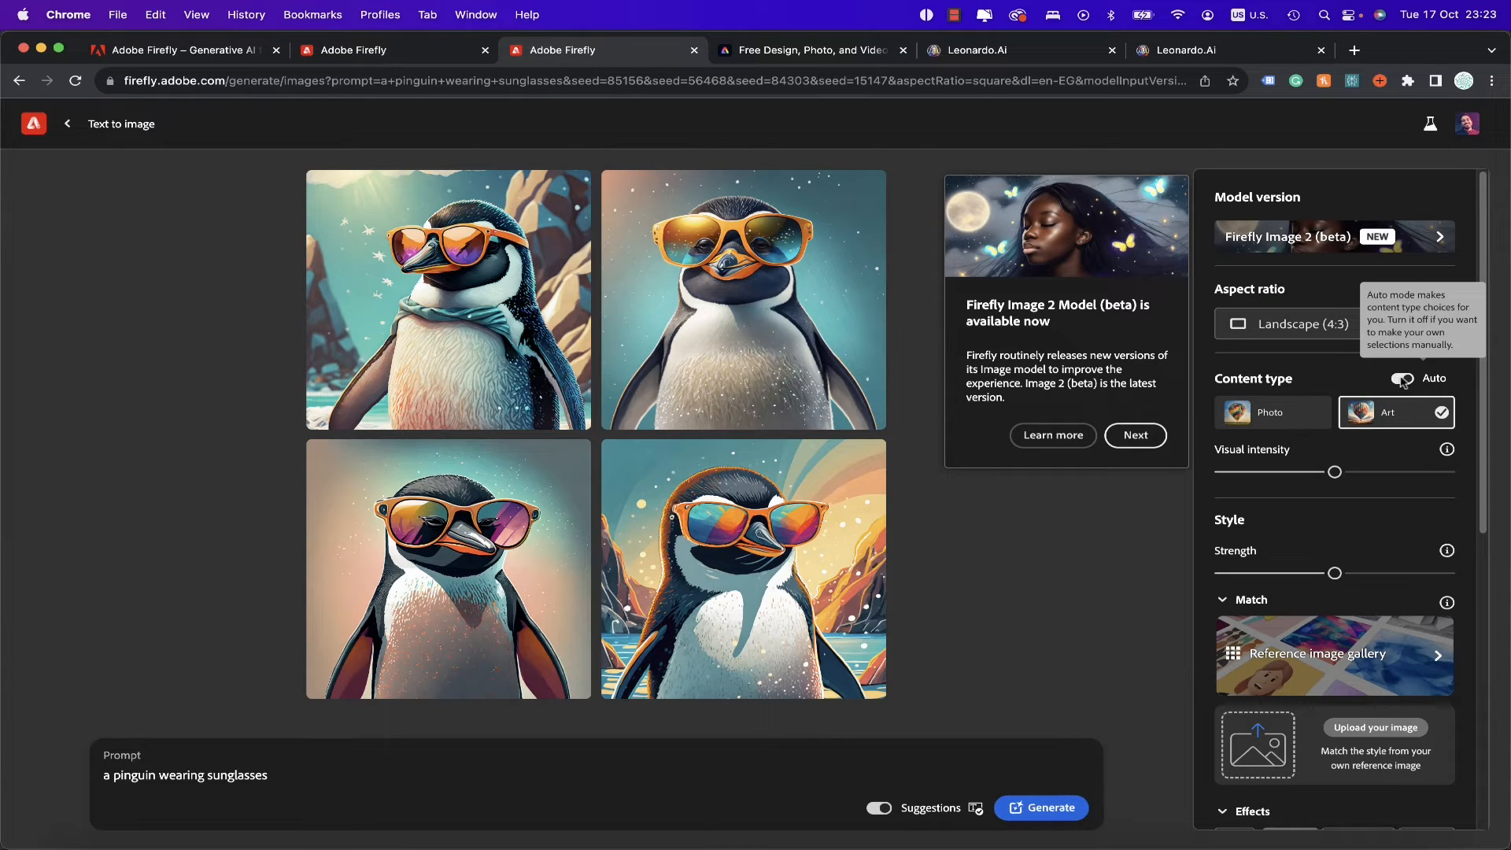
click(1299, 413)
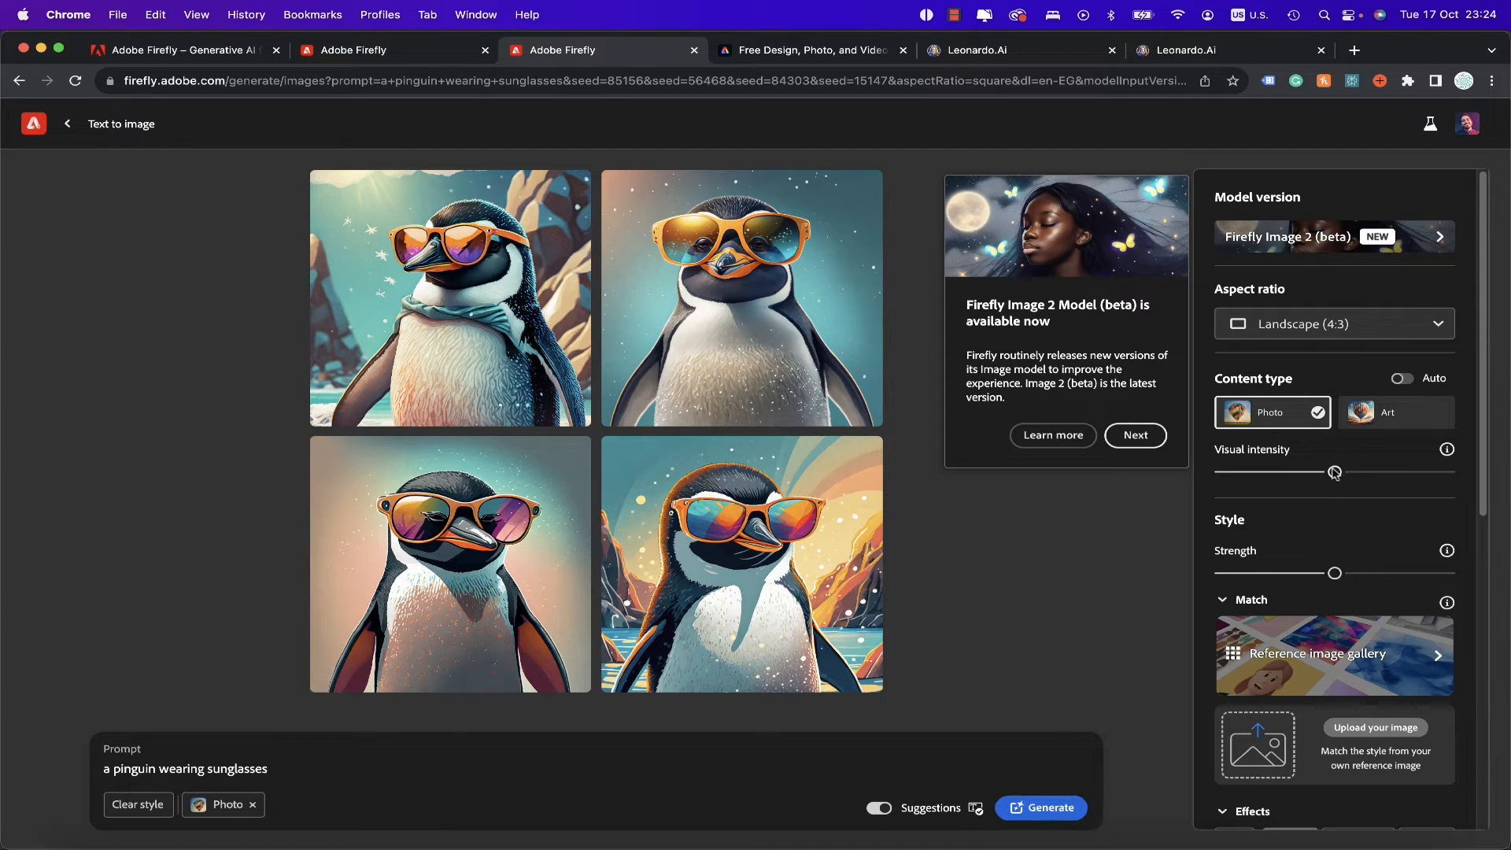
drag(1335, 474, 1389, 481)
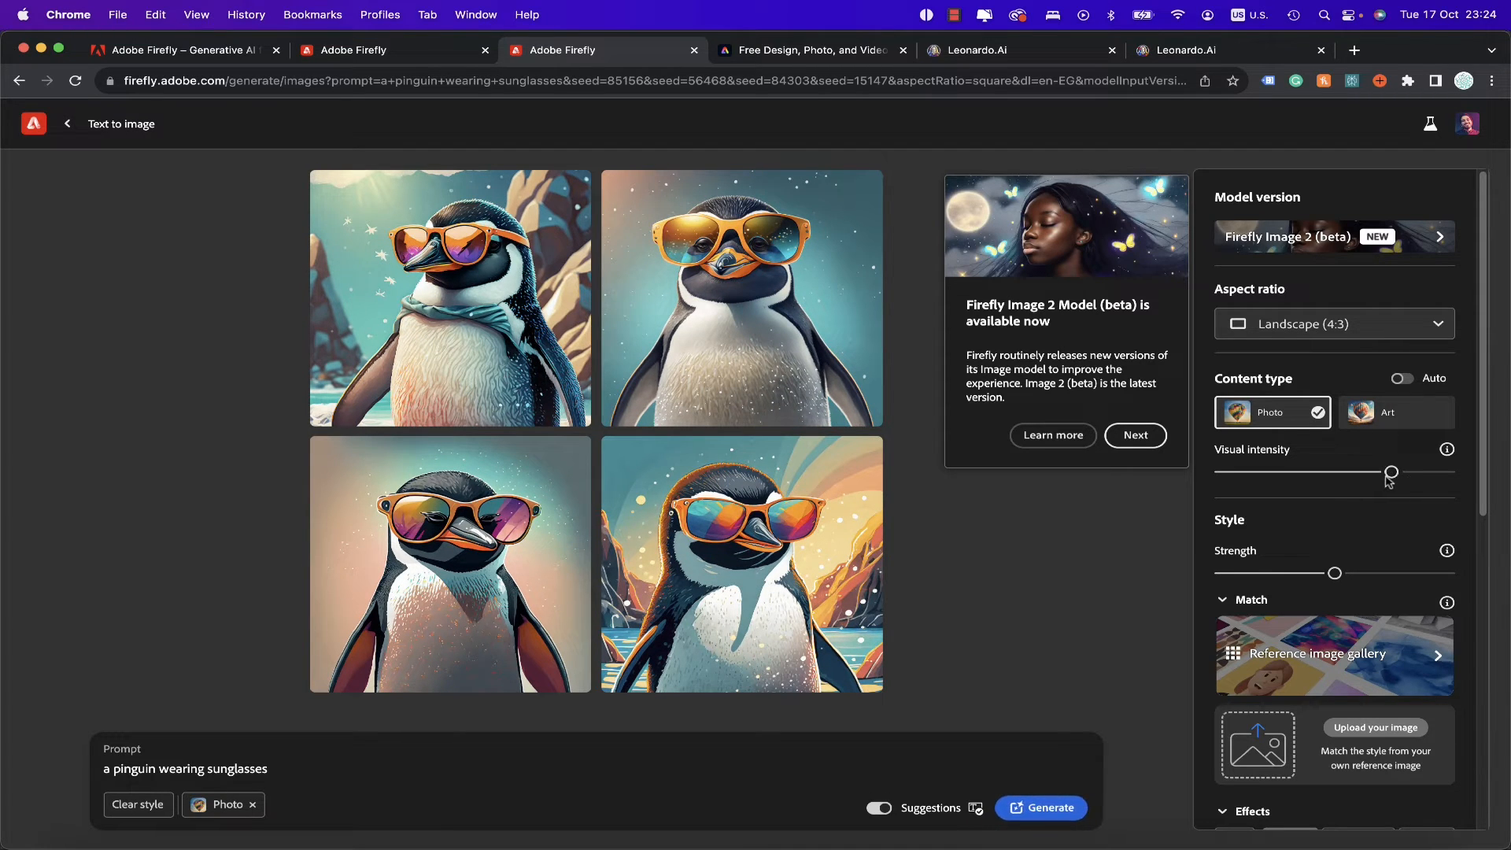
Browse all style categories in the reference image gallery, from Popular through to Flat.
click(1435, 656)
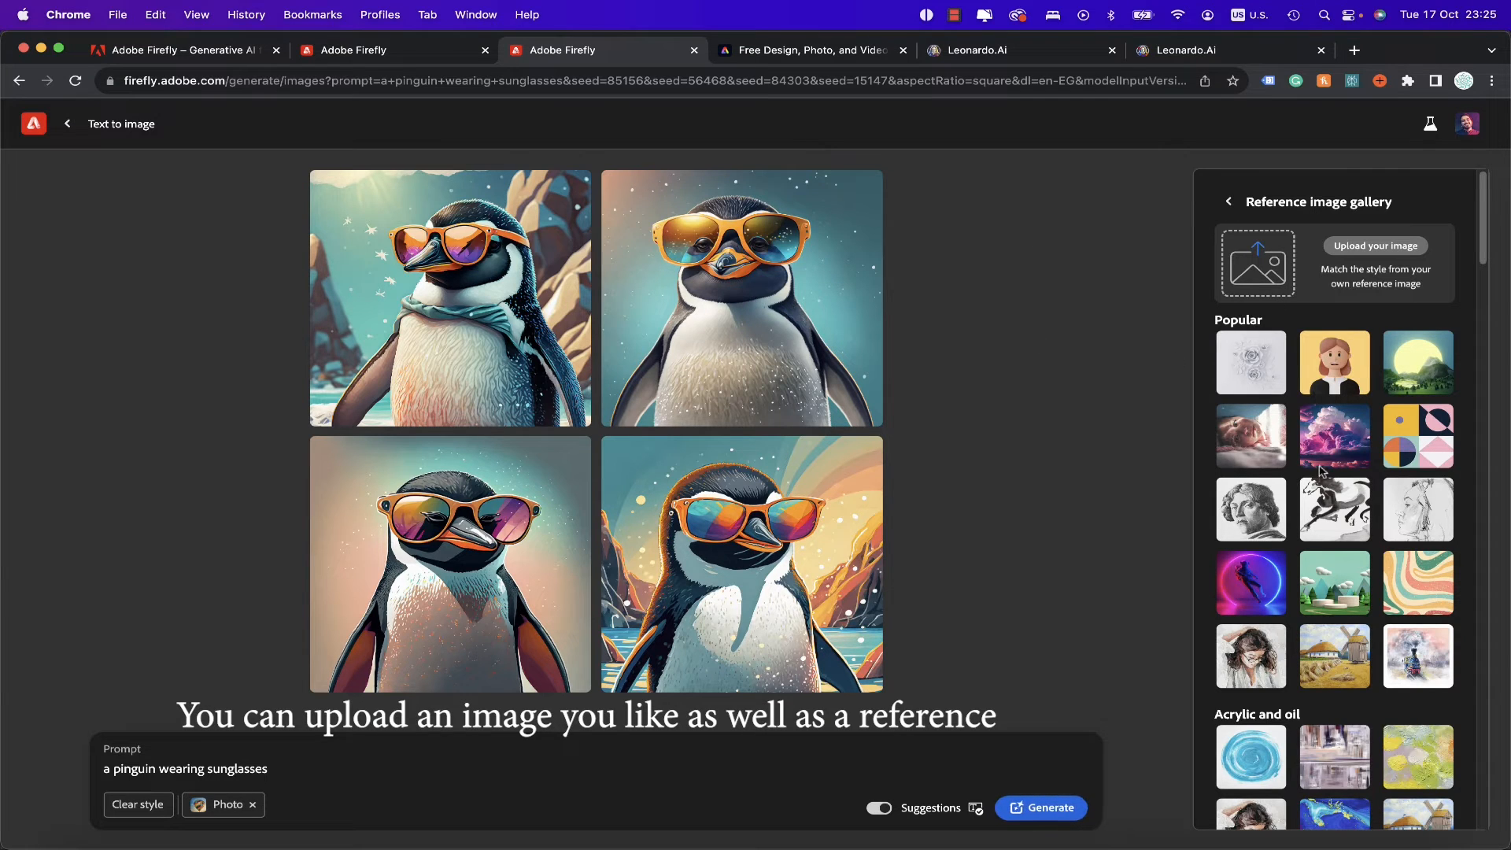
scroll(1320, 472, down, 5)
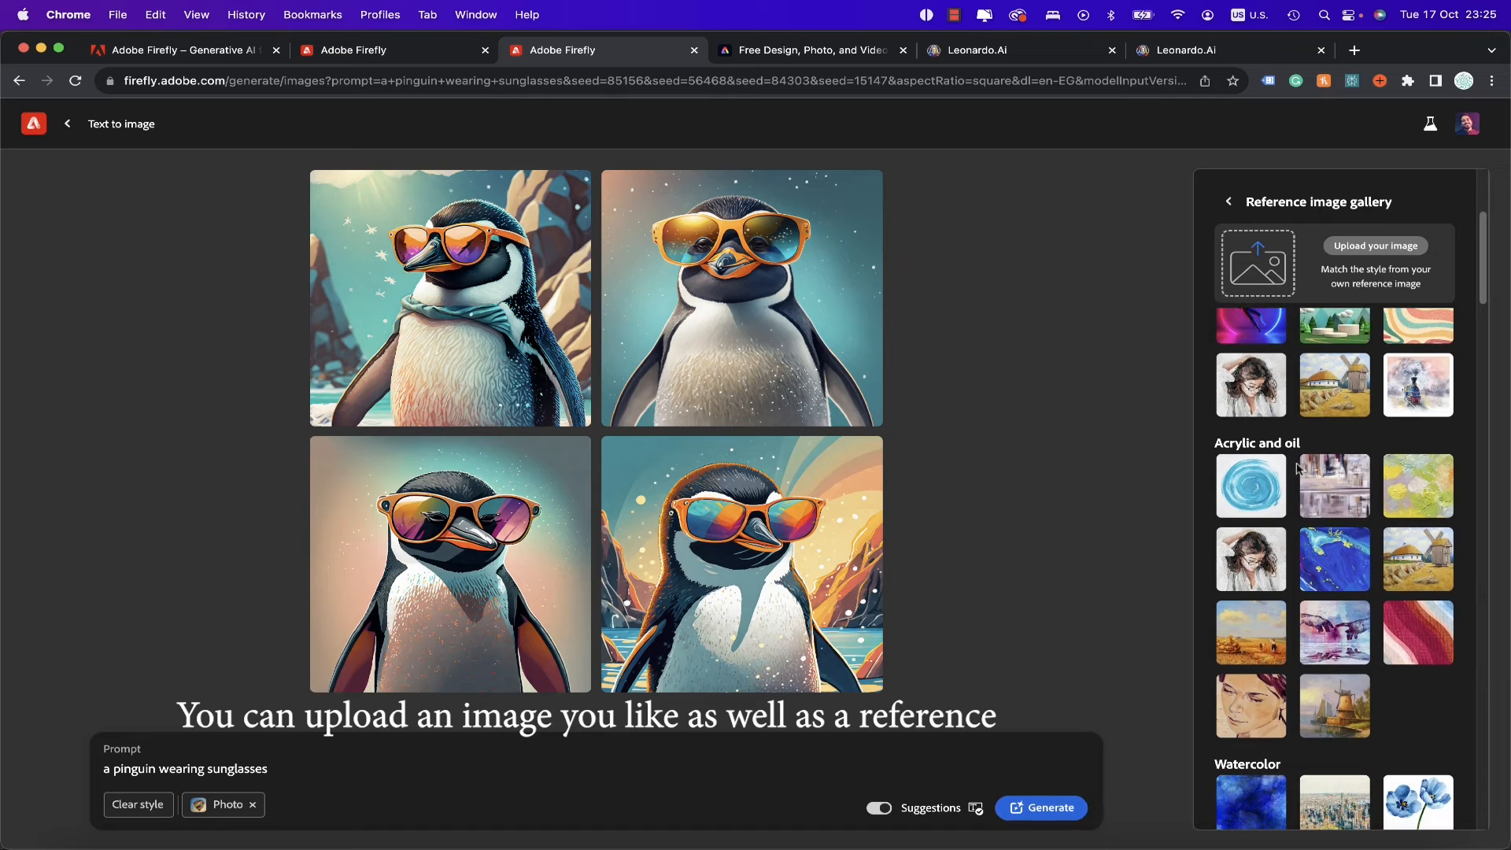
scroll(1336, 575, down, 4)
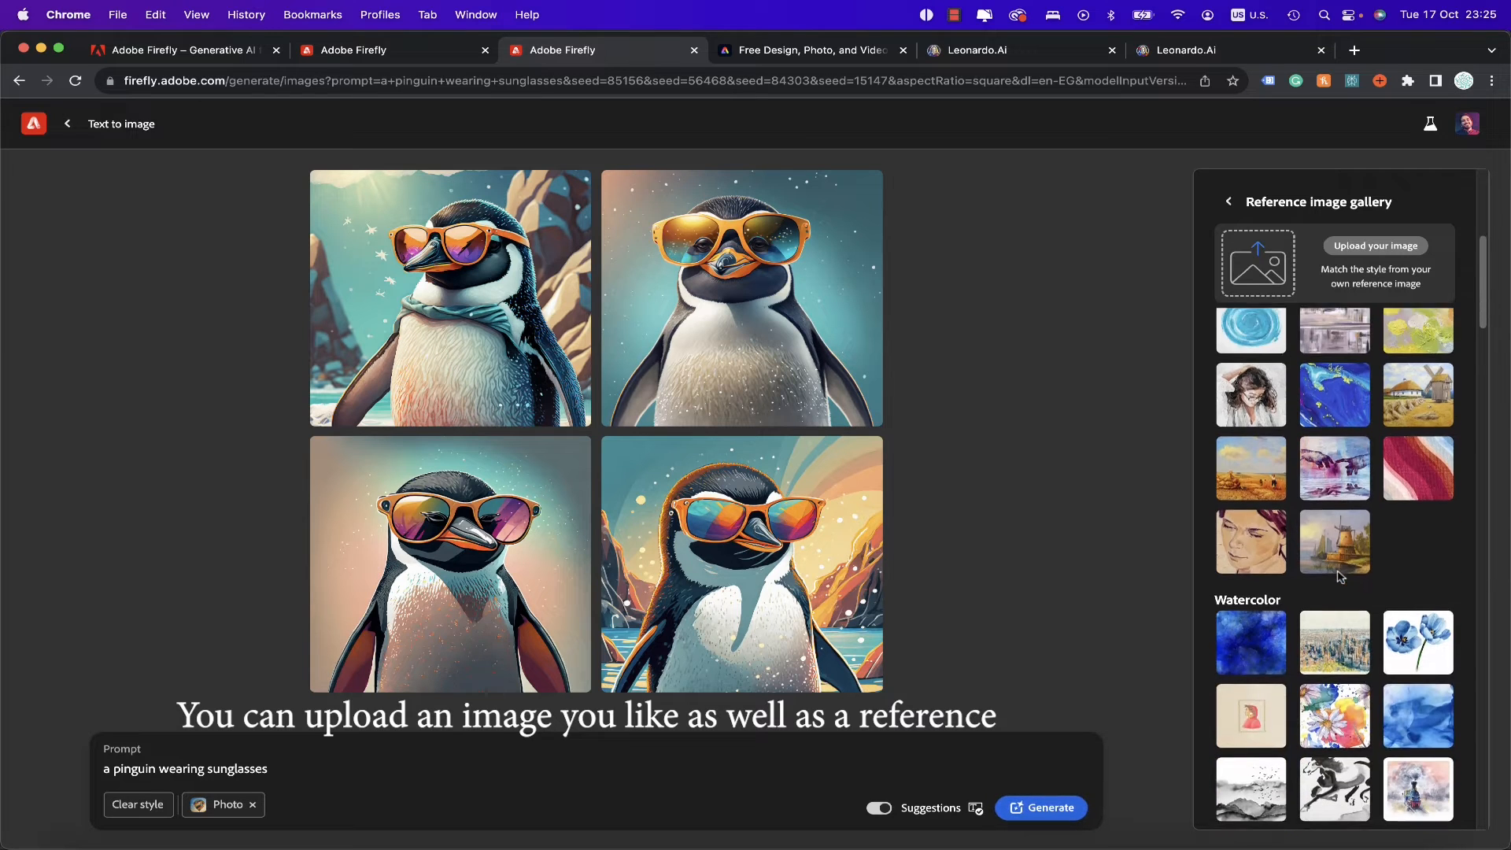
scroll(1423, 718, down, 10)
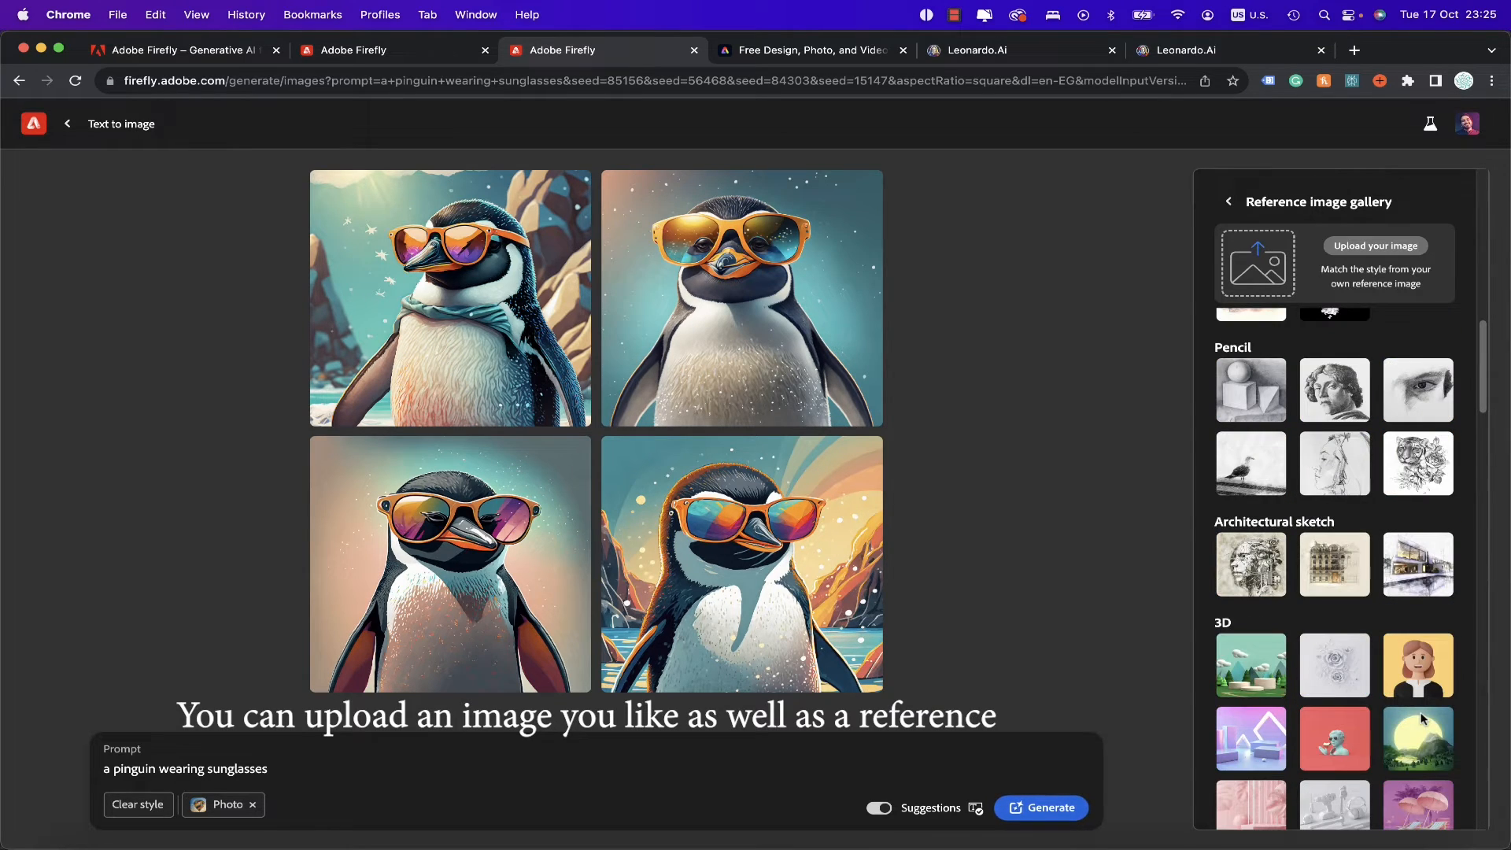
scroll(1422, 717, down, 3)
scroll(1423, 718, down, 1)
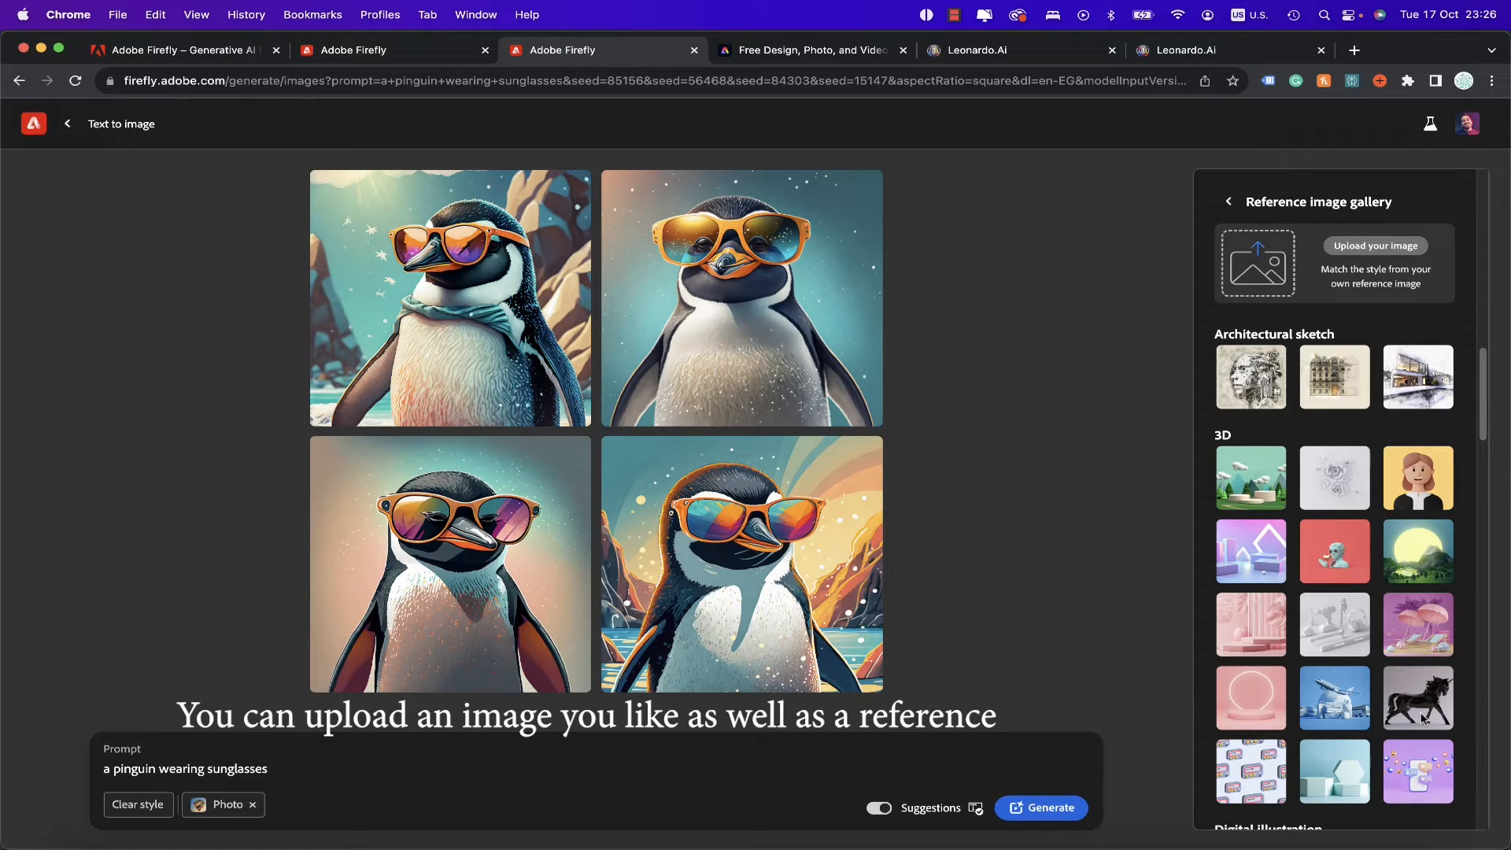
scroll(1425, 718, down, 5)
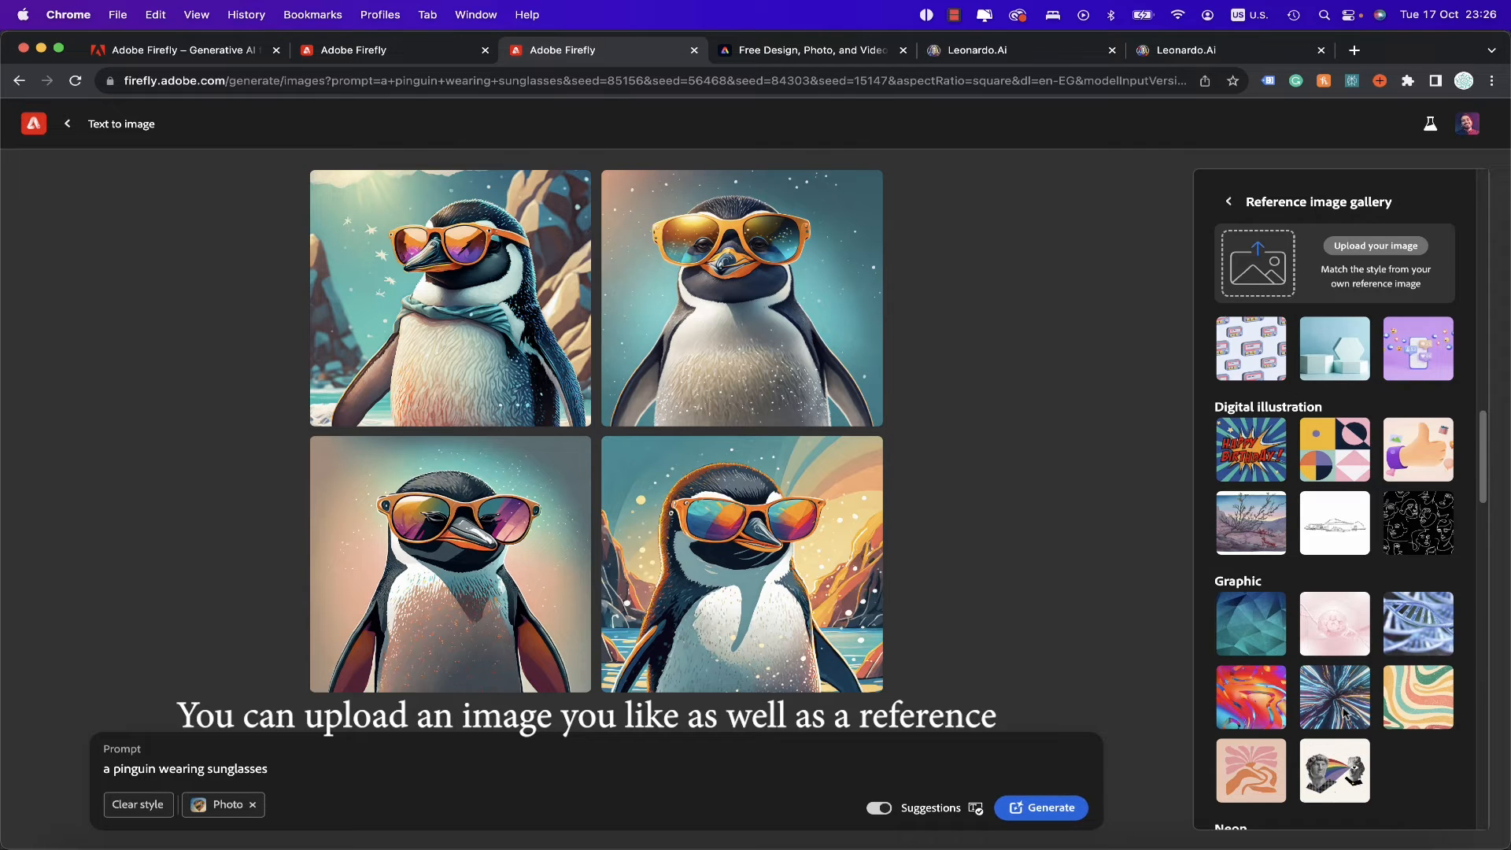
scroll(1343, 712, down, 10)
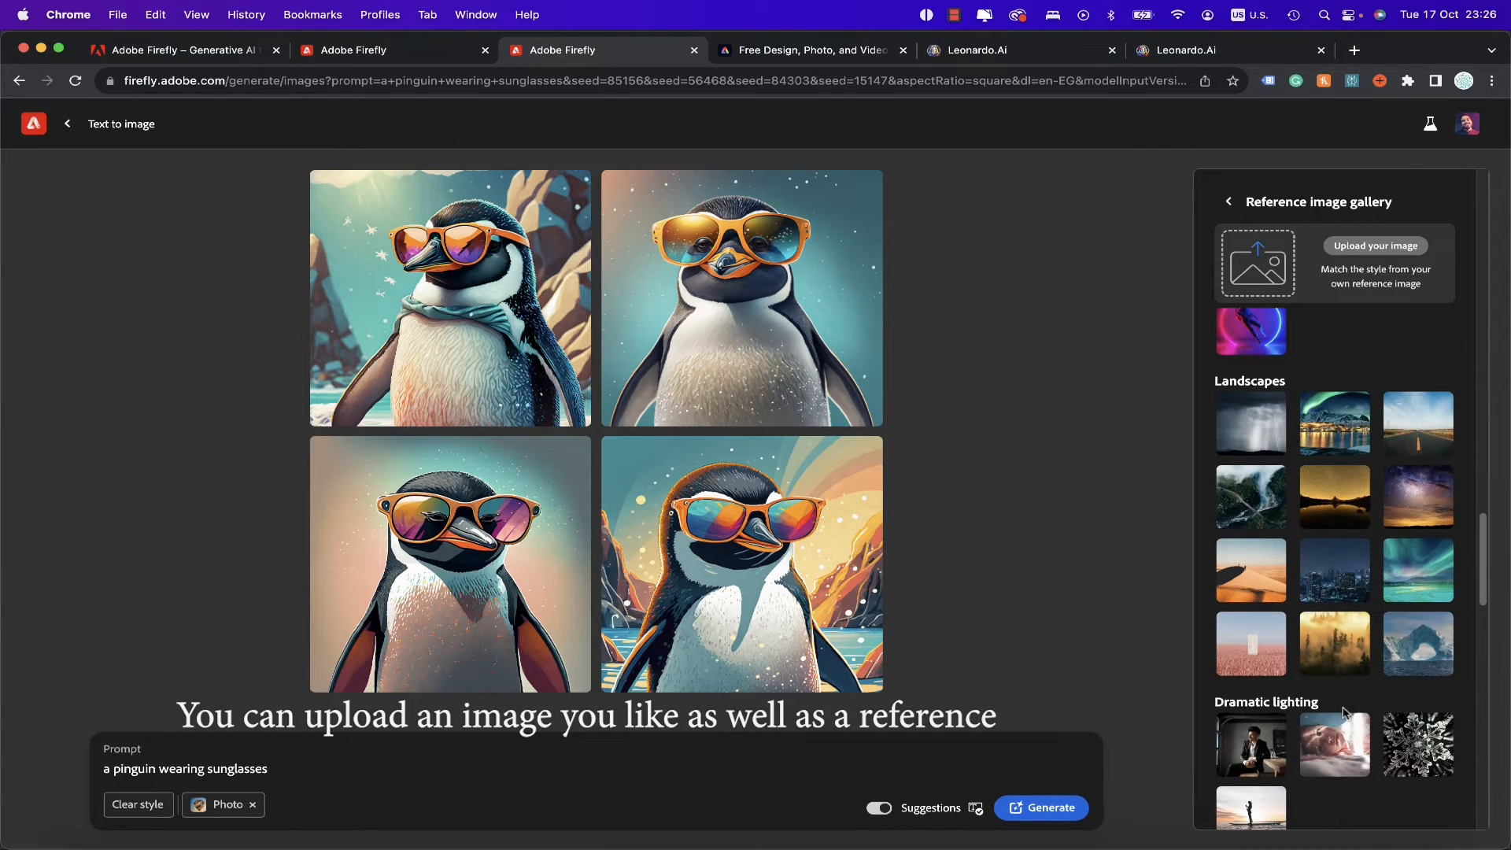
scroll(1409, 693, down, 5)
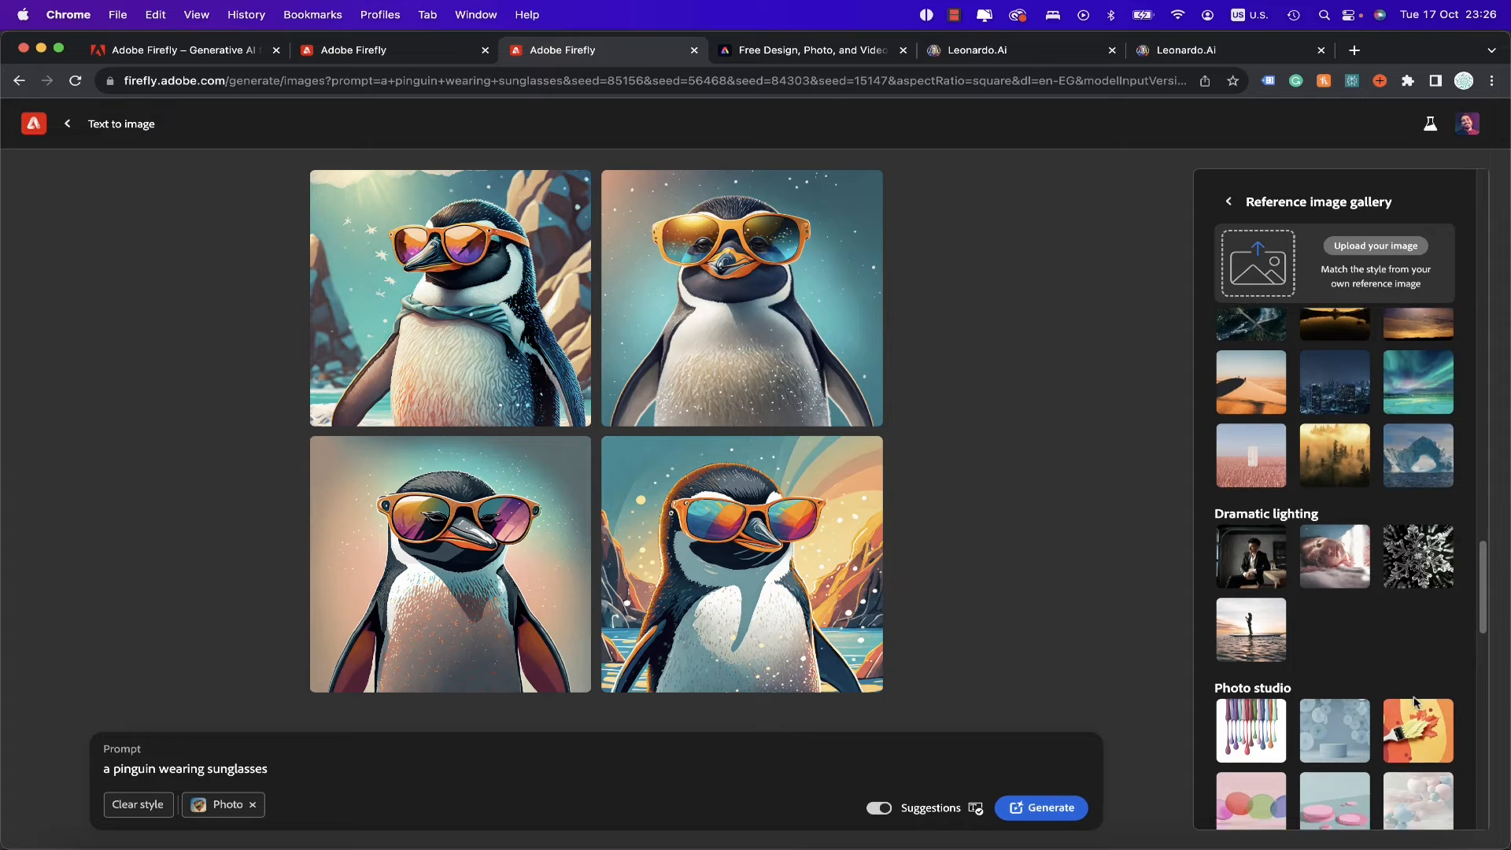
scroll(1414, 701, down, 10)
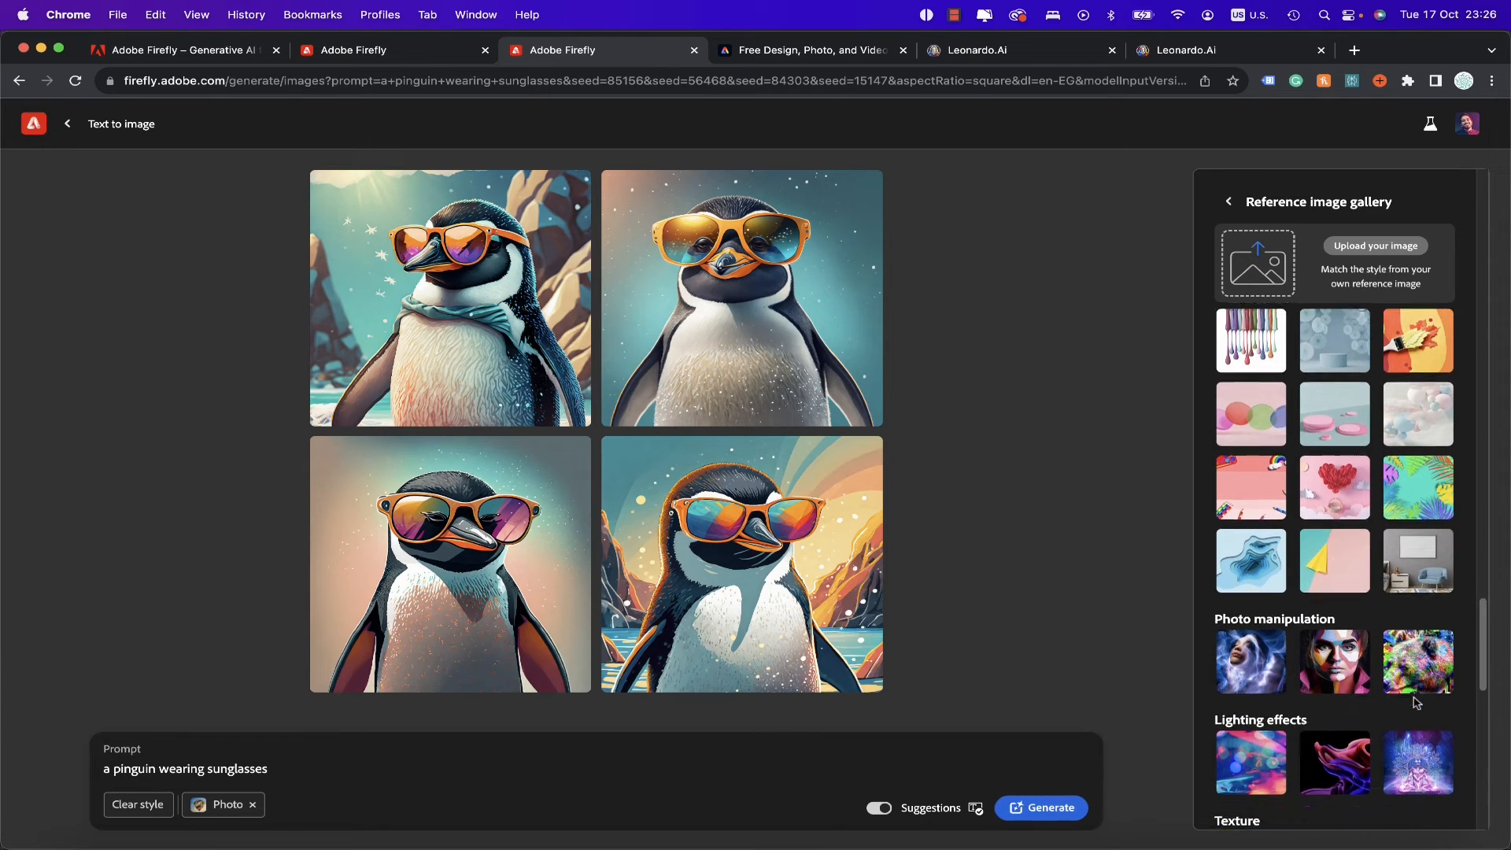
scroll(1415, 700, down, 20)
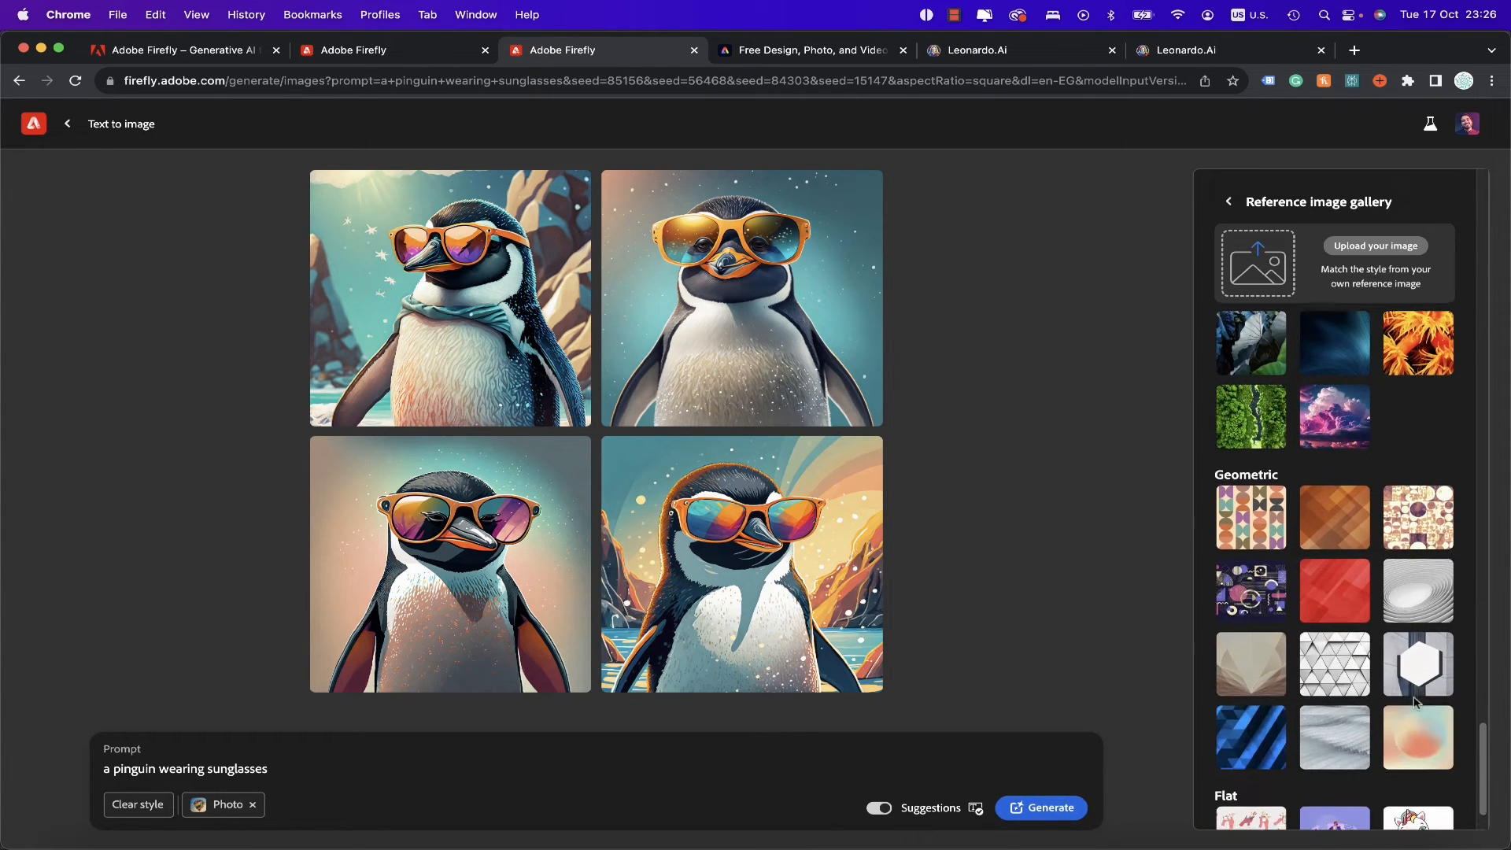
scroll(1415, 701, down, 2)
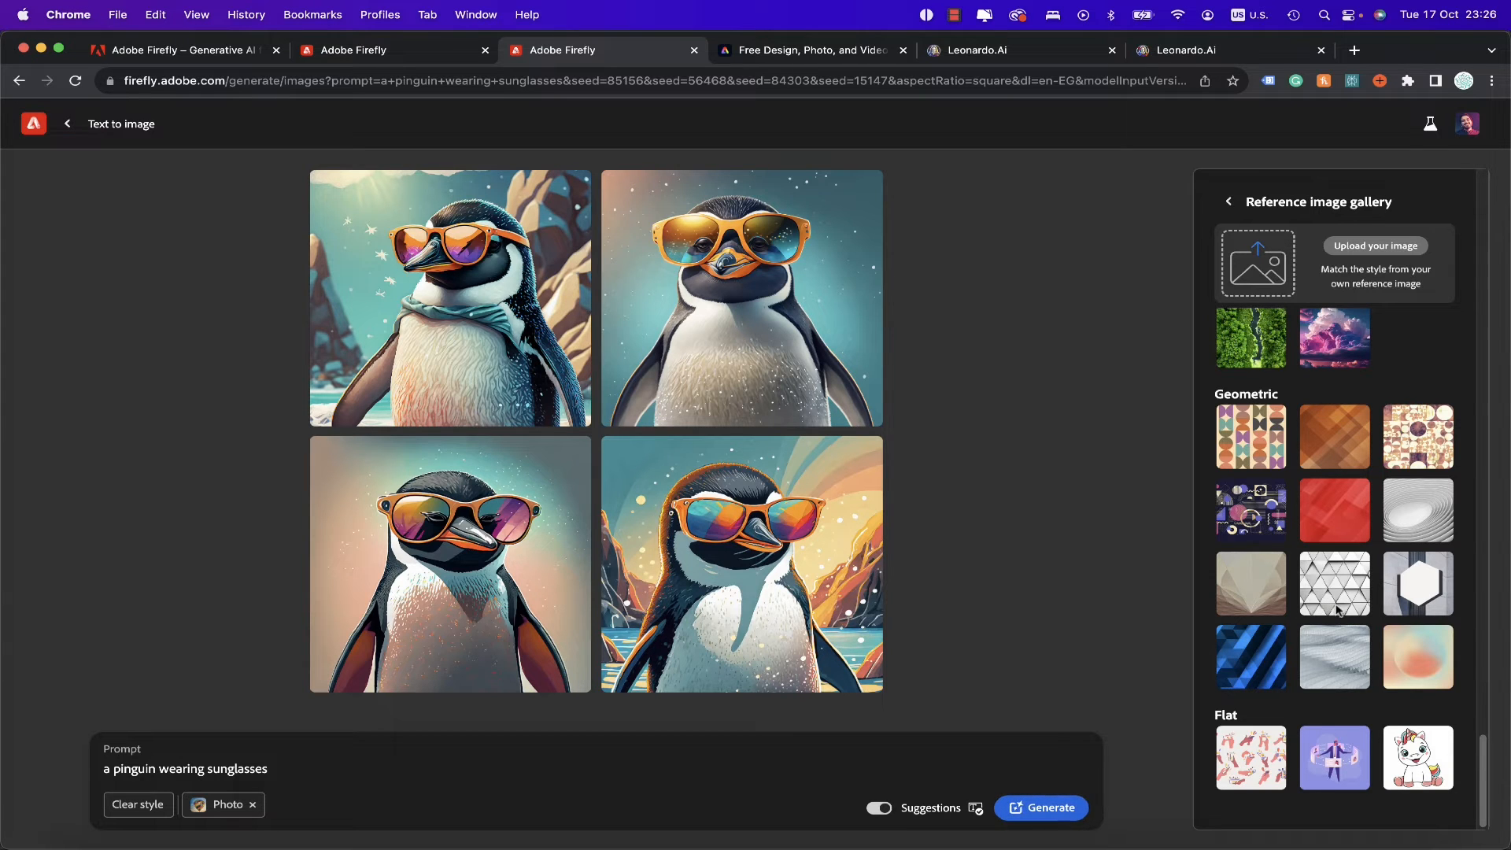
scroll(1338, 610, up, 20)
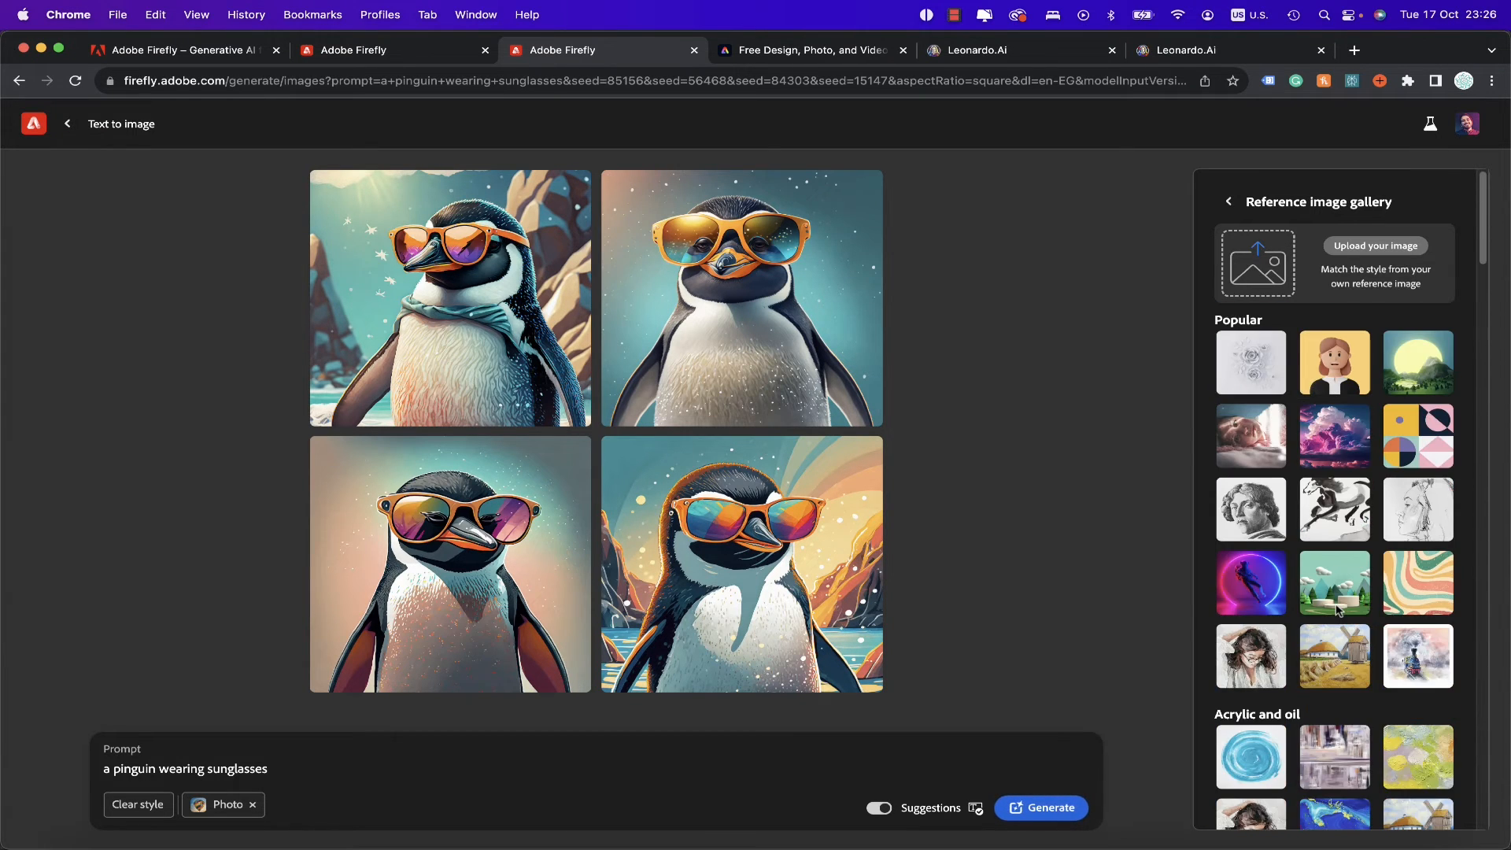
scroll(1338, 610, up, 1)
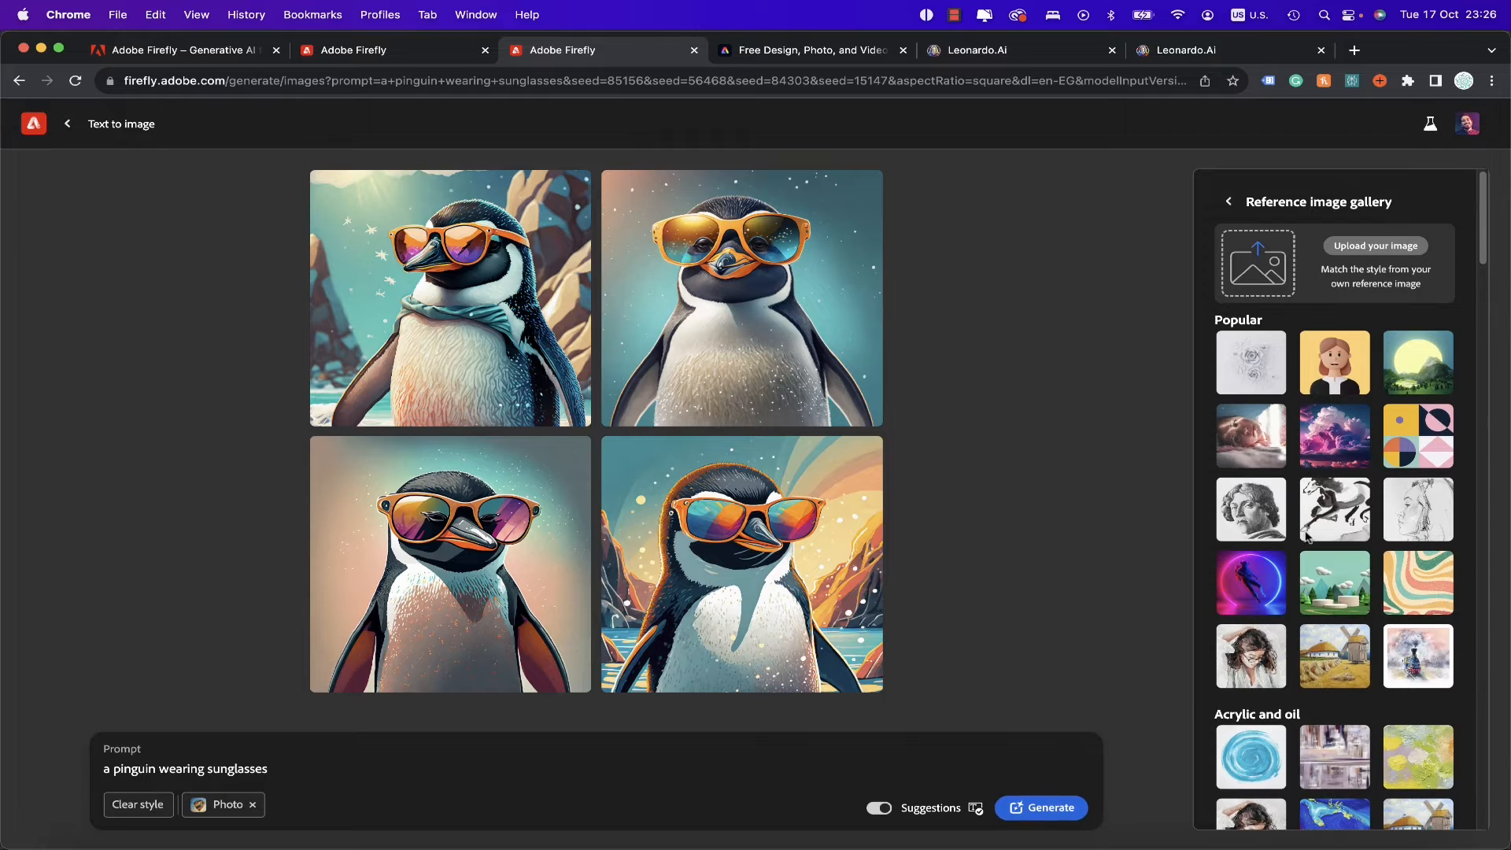
Use the pink and purple cloud image from the Popular references as style reference and add the Bokeh effect.
click(1329, 446)
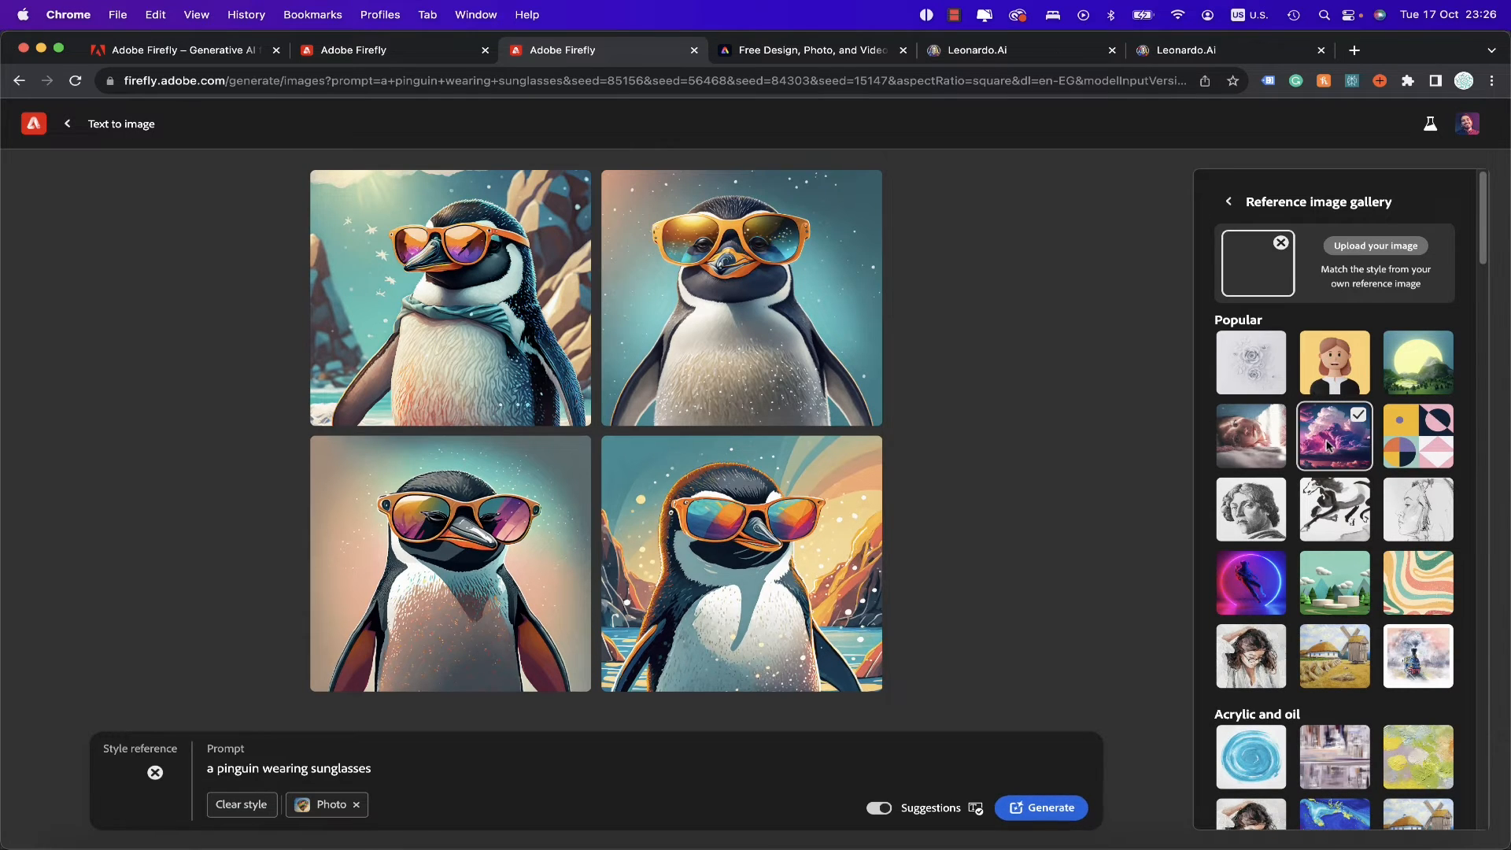
click(1230, 202)
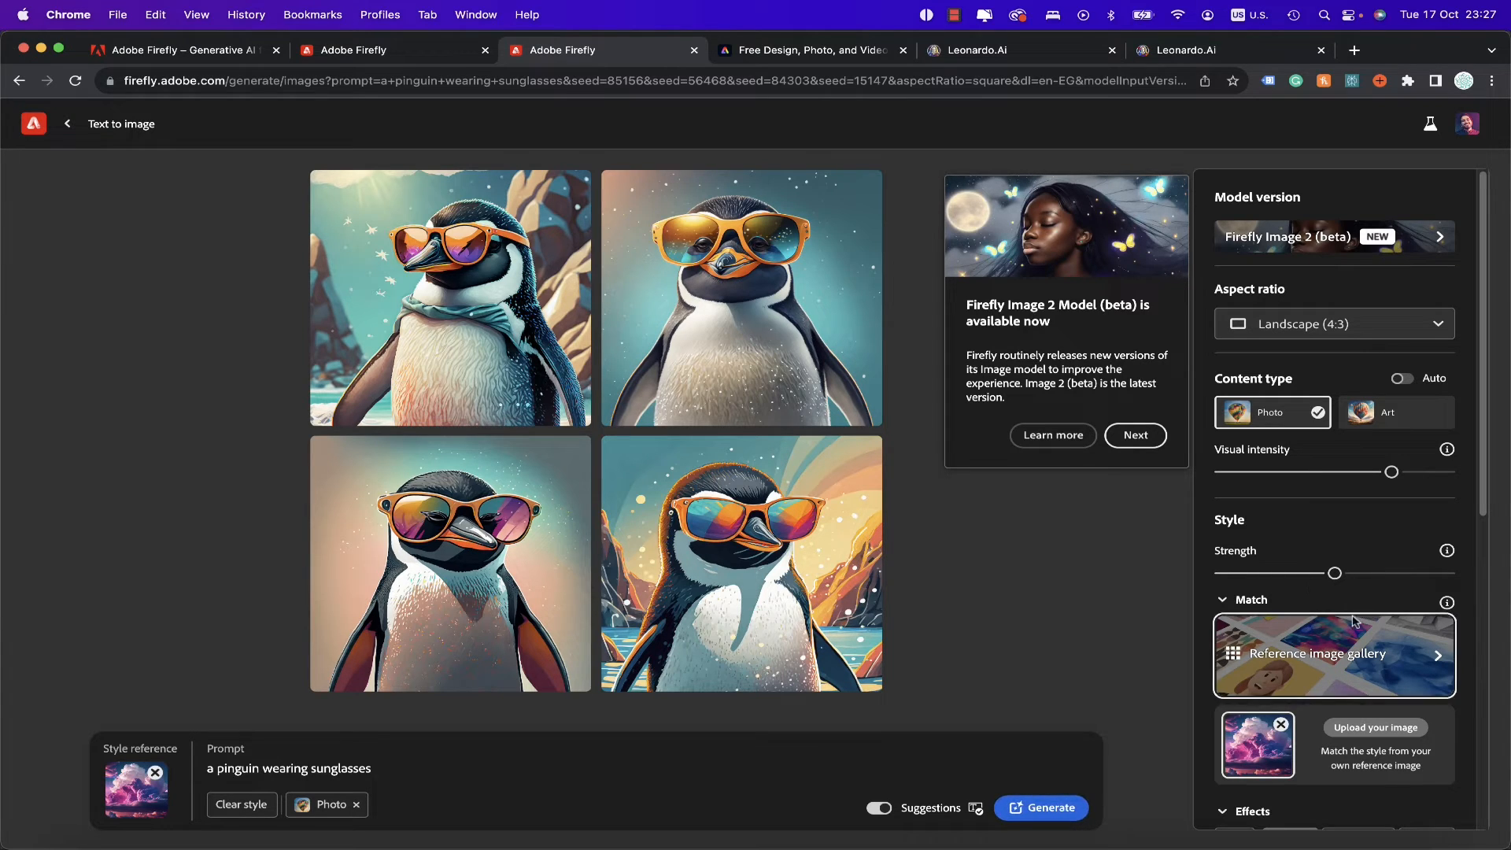
scroll(1354, 620, down, 5)
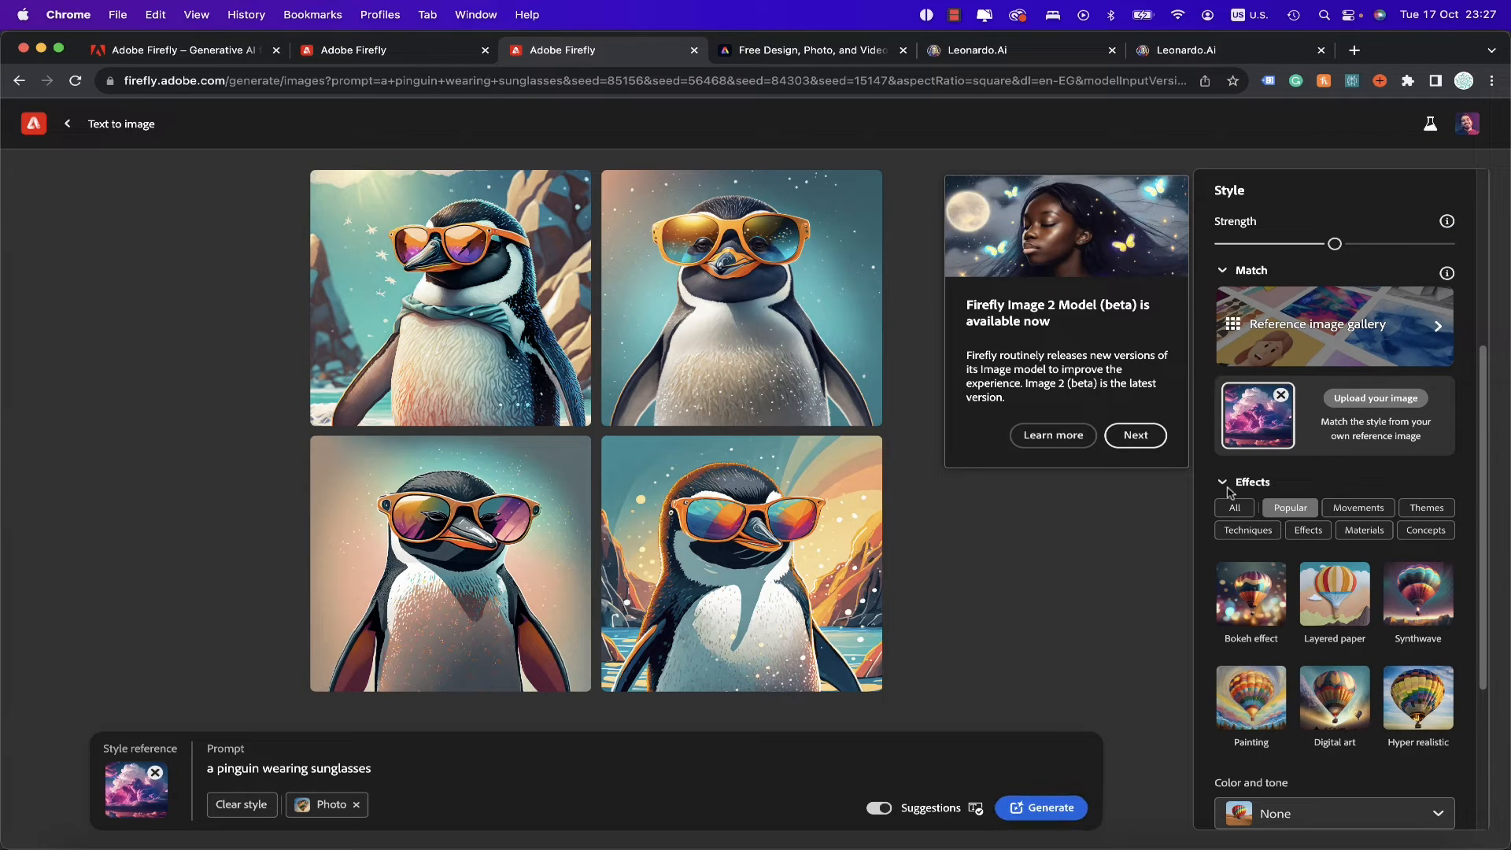
click(1269, 626)
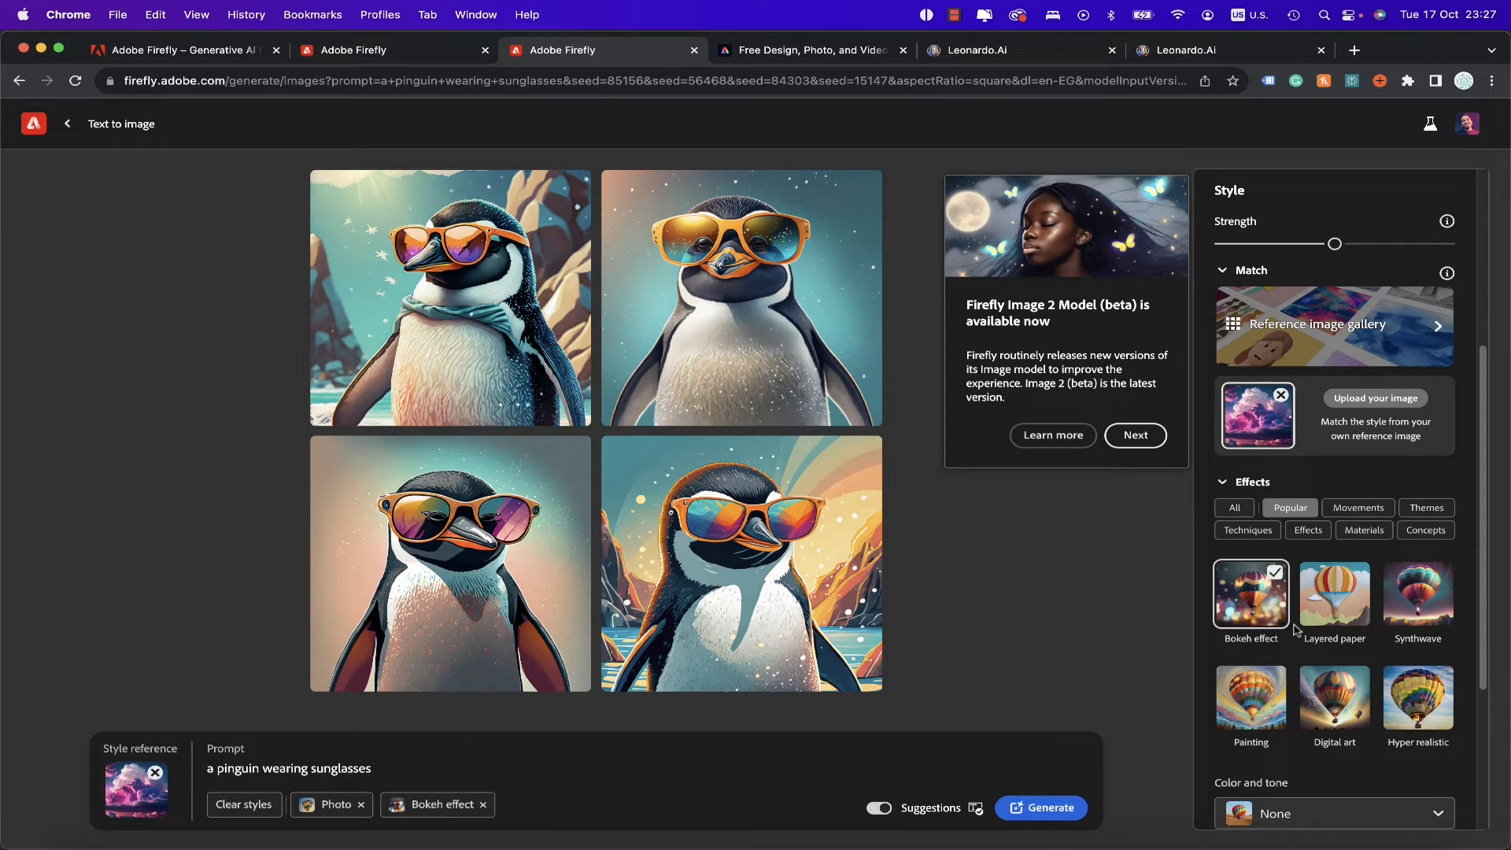
Set the color and tone to Cool tone, the lighting to Dramatic light and the composition to Shot from below.
scroll(1382, 655, down, 4)
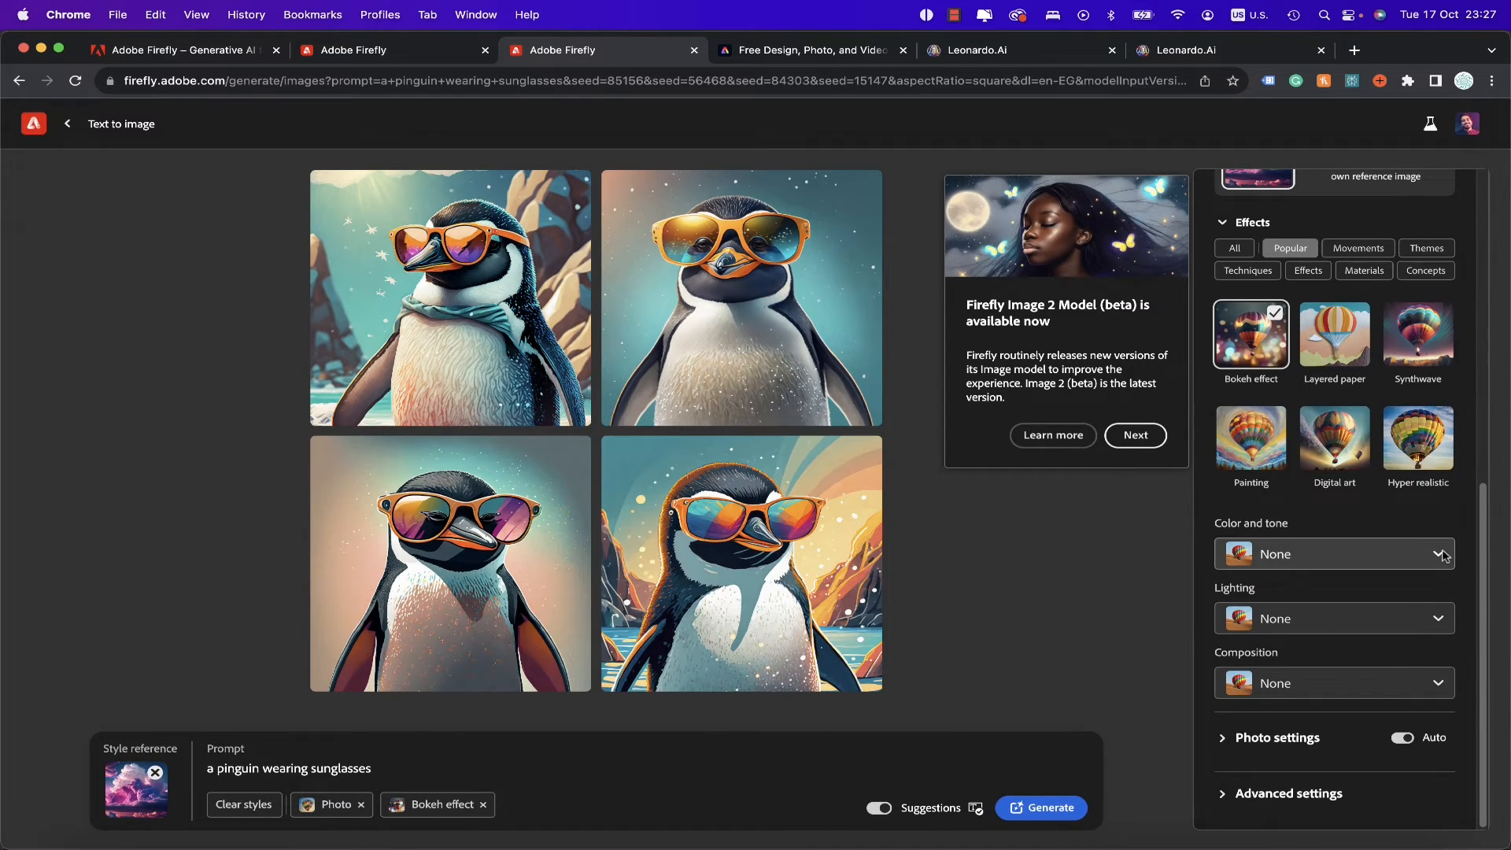
click(1382, 554)
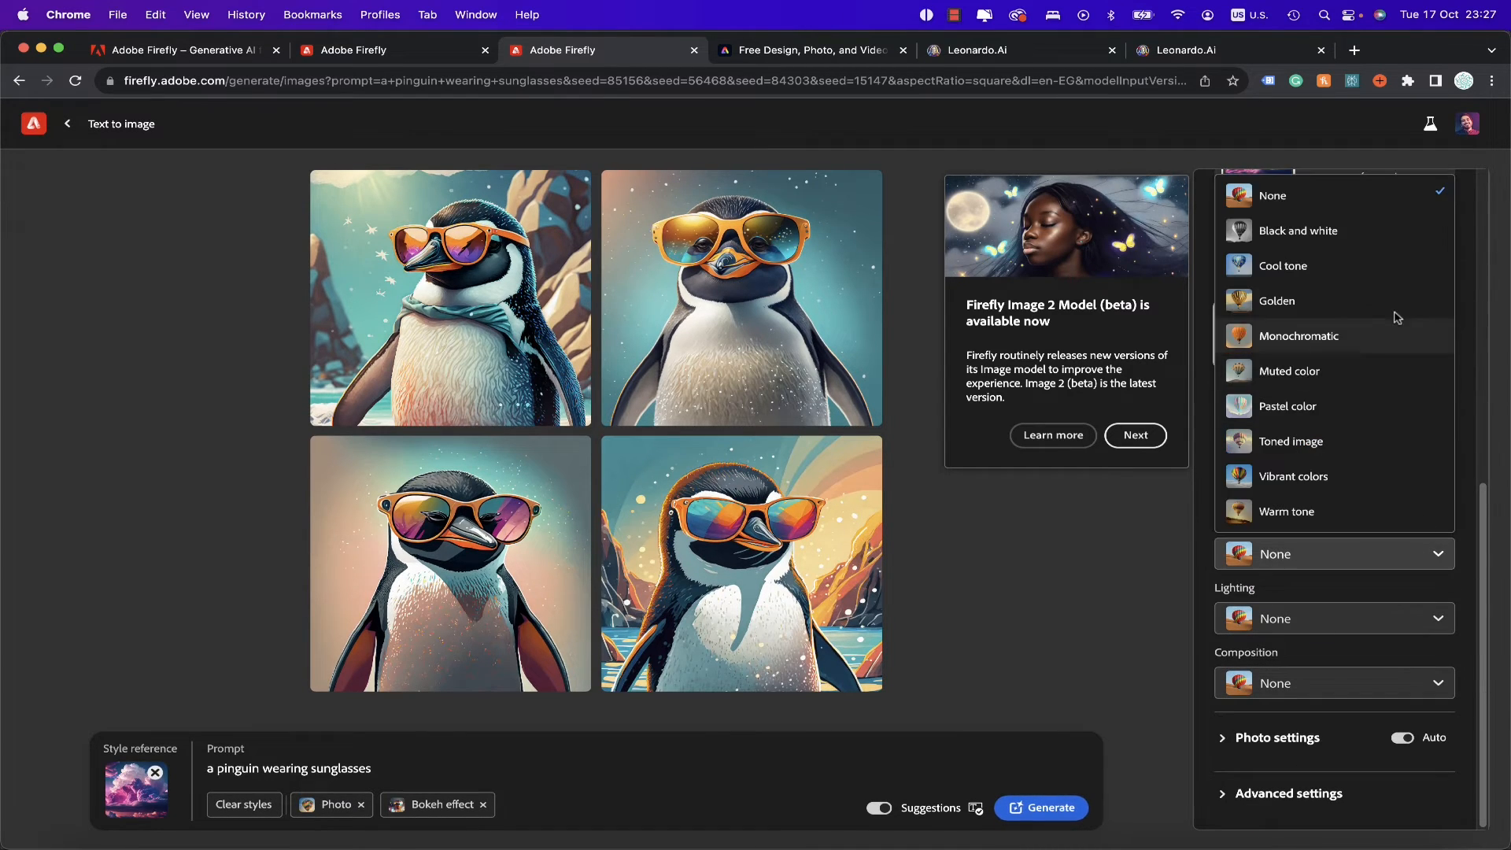
click(1384, 272)
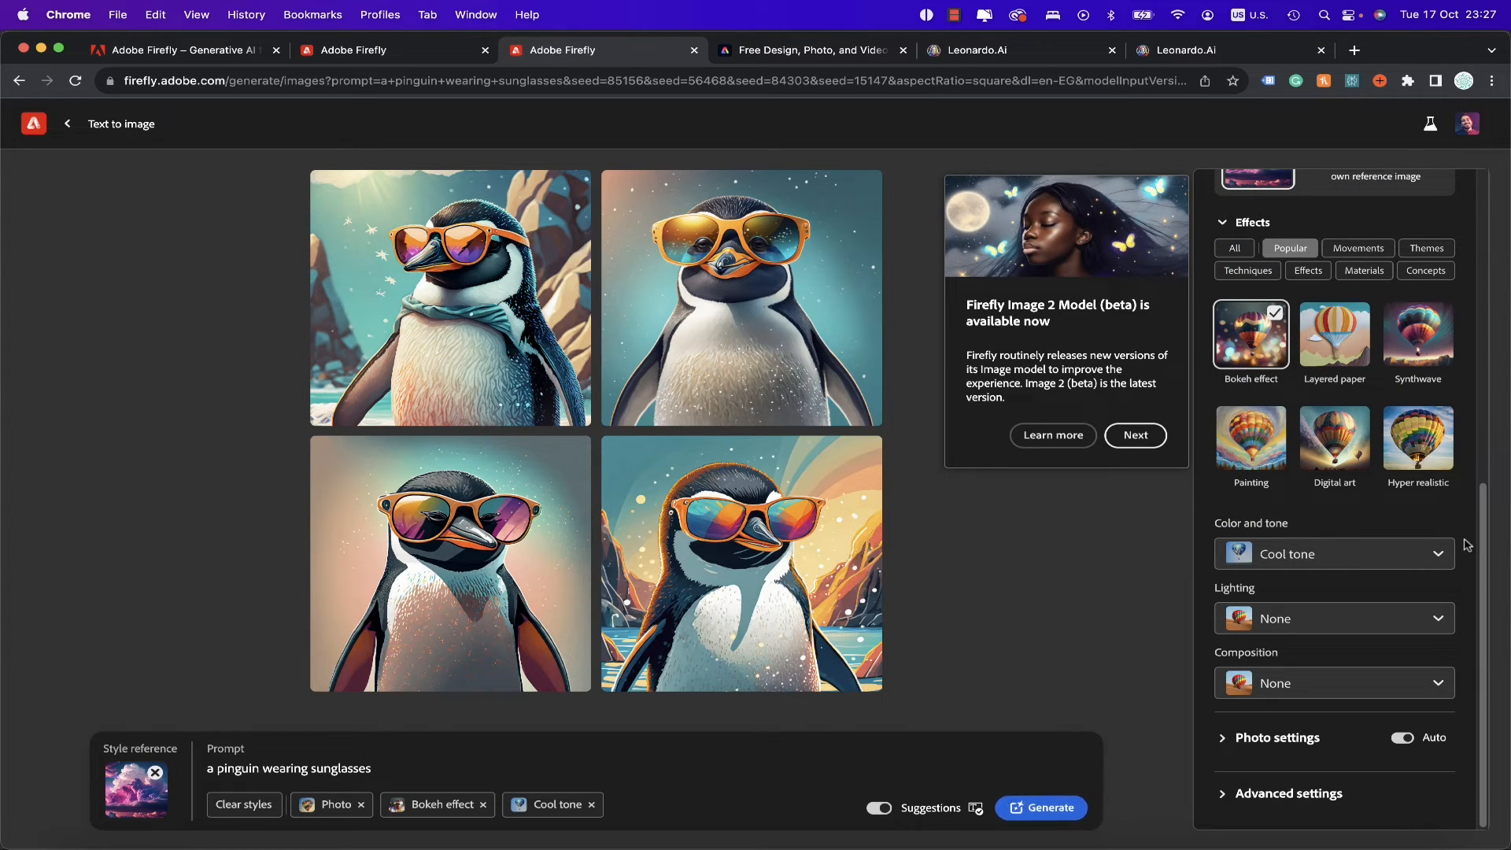
click(1439, 620)
click(1373, 329)
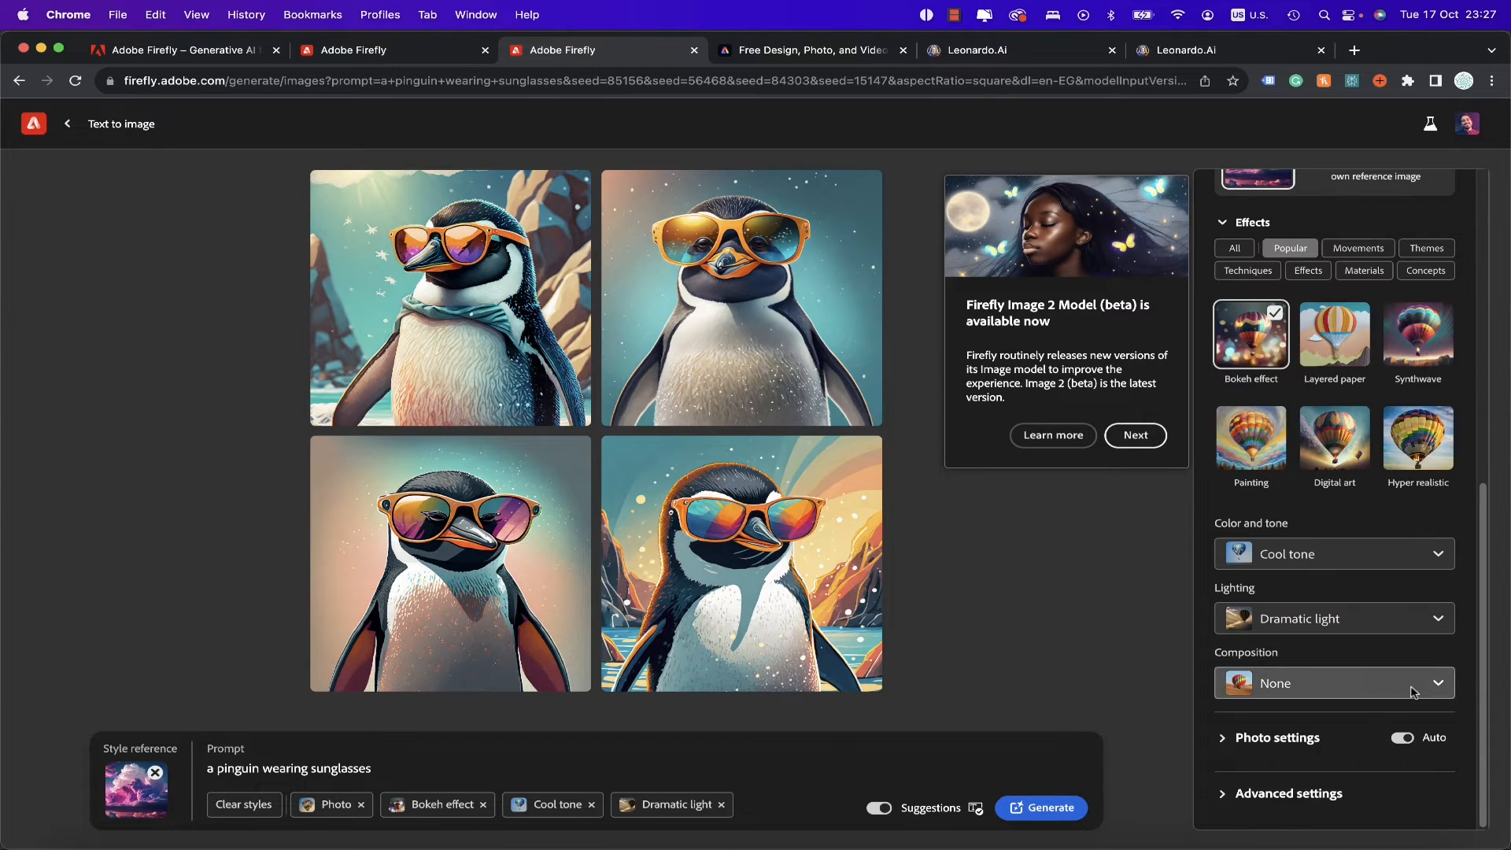
click(1394, 685)
click(1344, 572)
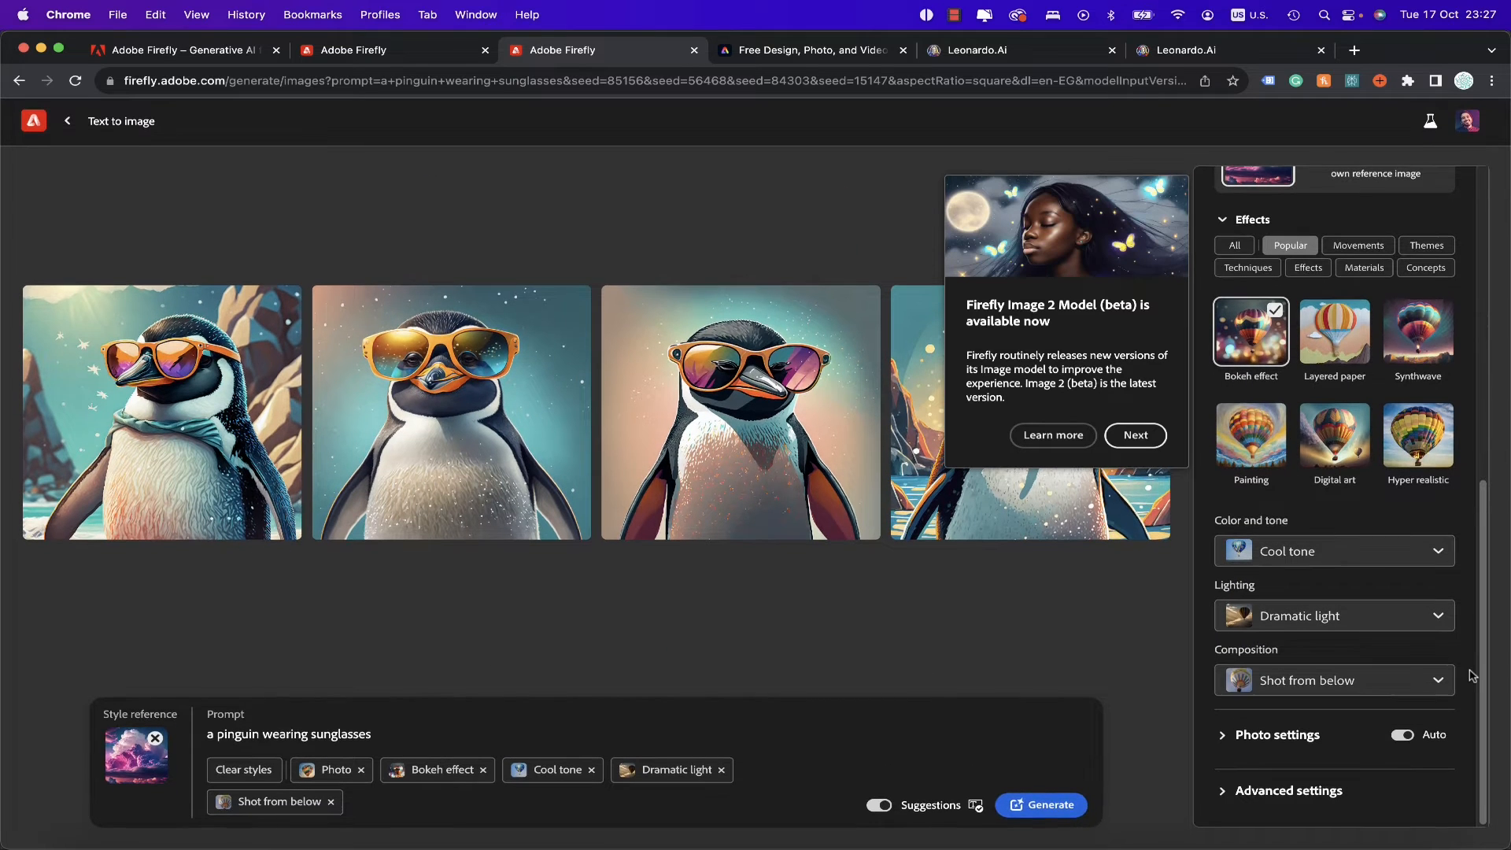
In the photo settings, set the aperture to f/2 and the field of view to 35mm.
click(1225, 739)
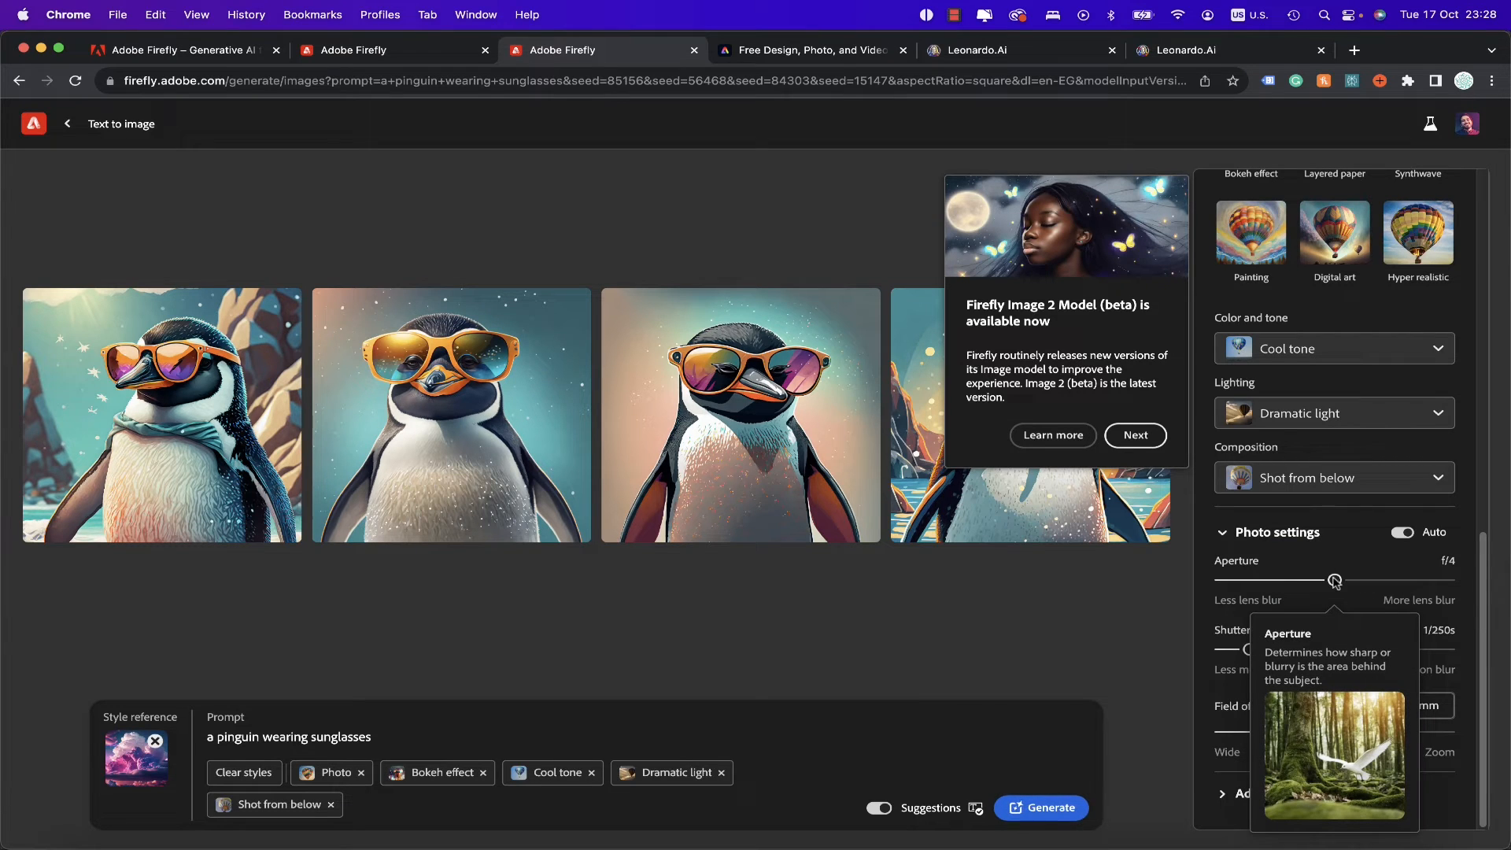
click(1390, 581)
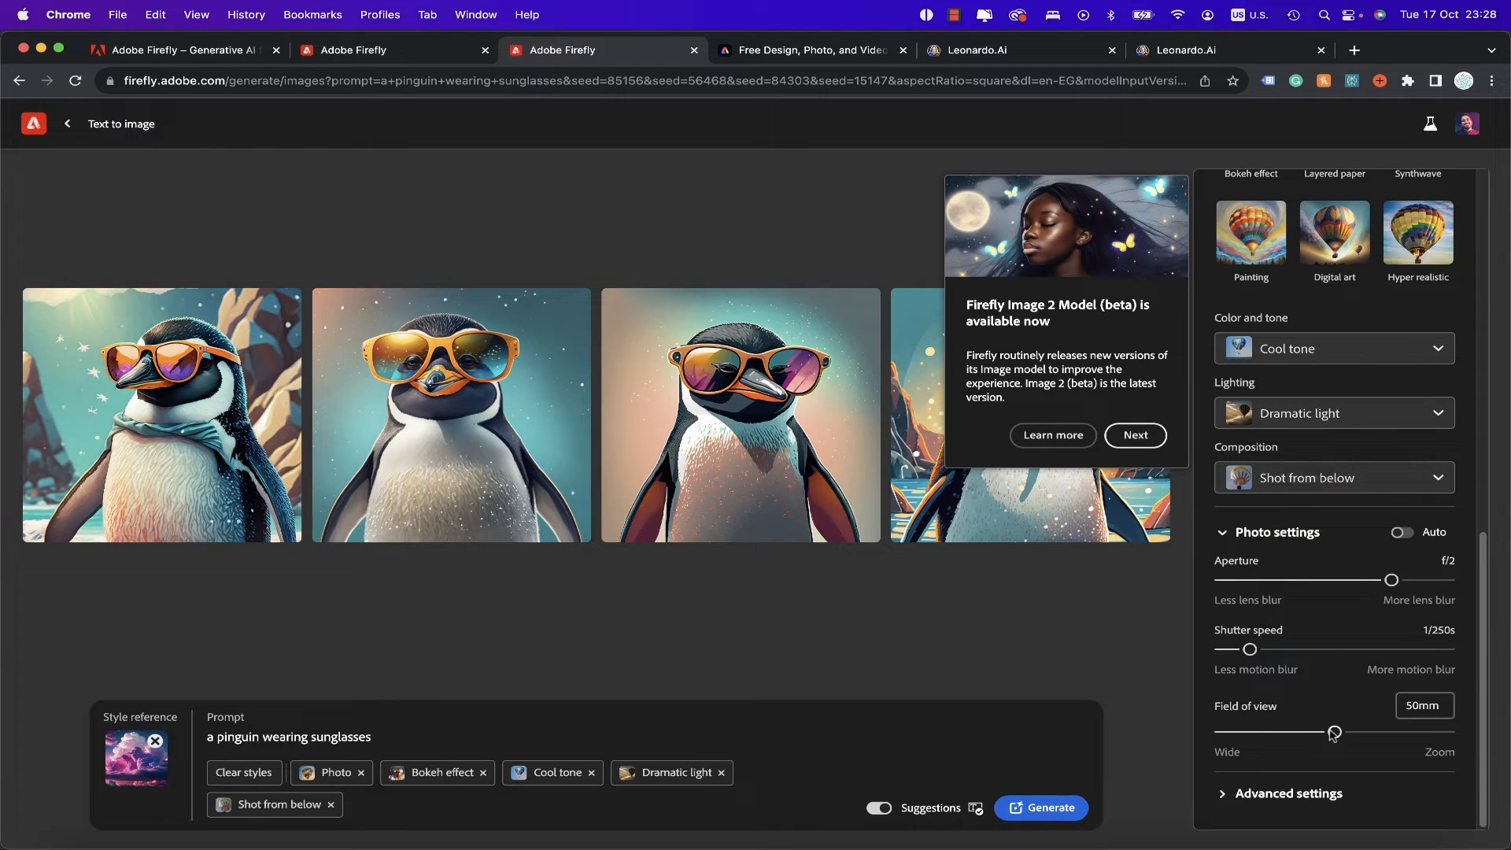
drag(1334, 733, 1307, 732)
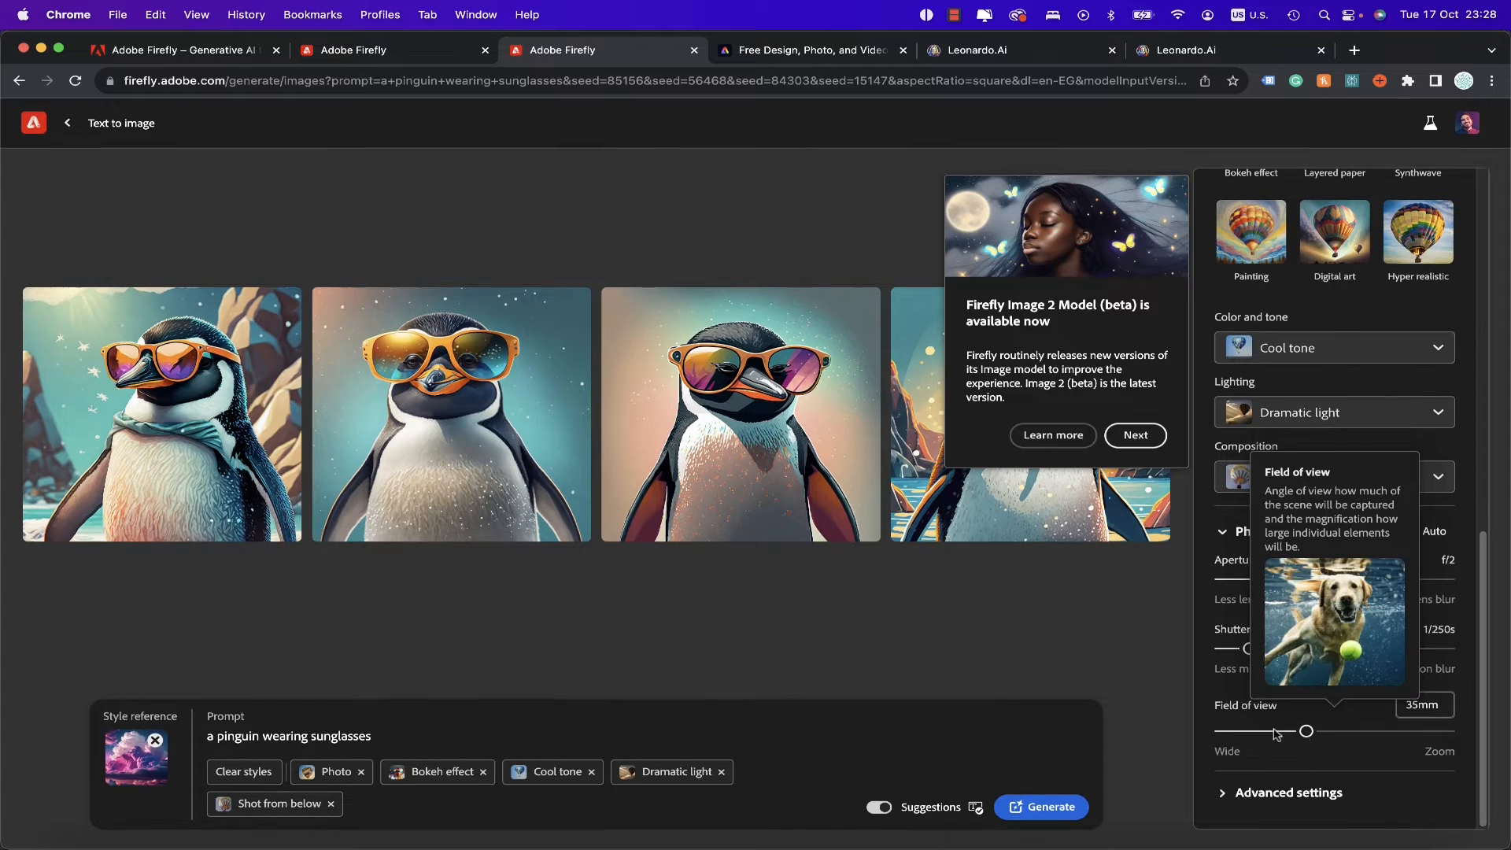
Exclude "sun" from the image in the advanced settings, dismiss the exclusion hint and regenerate the penguin images.
click(1219, 795)
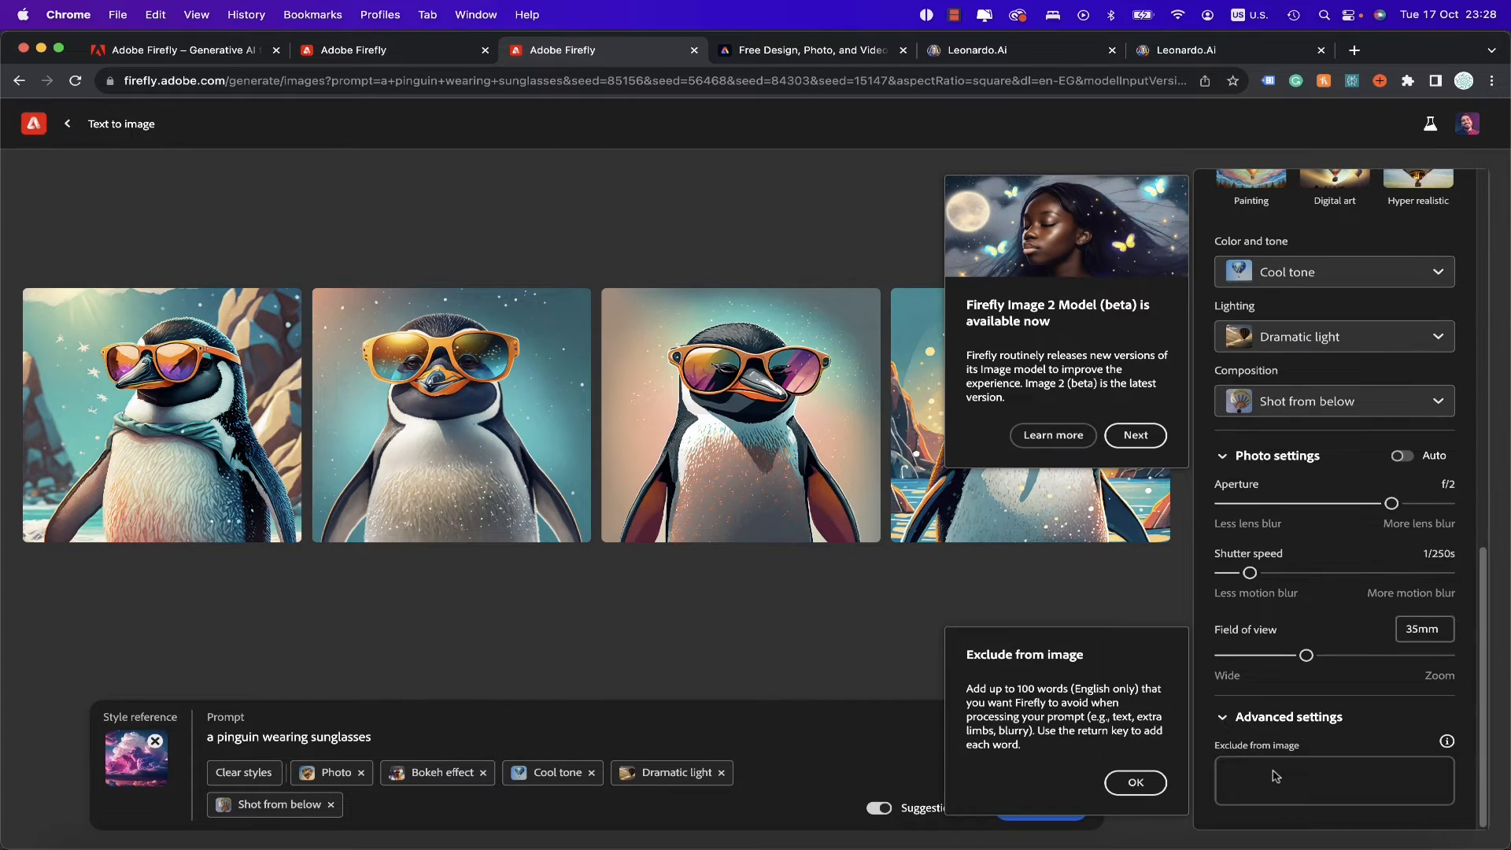
click(1276, 776)
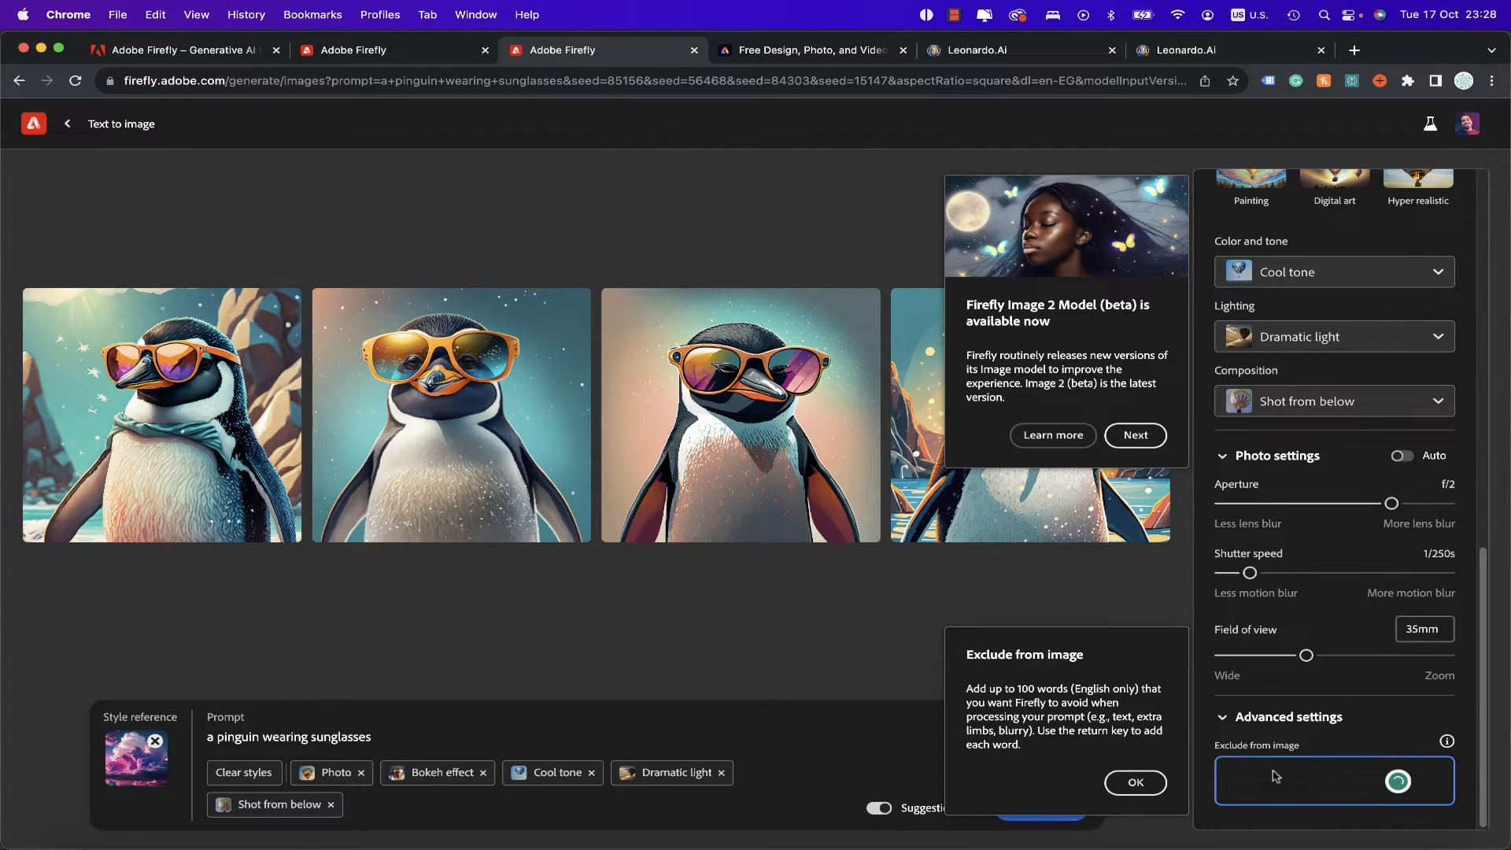
text(sun)
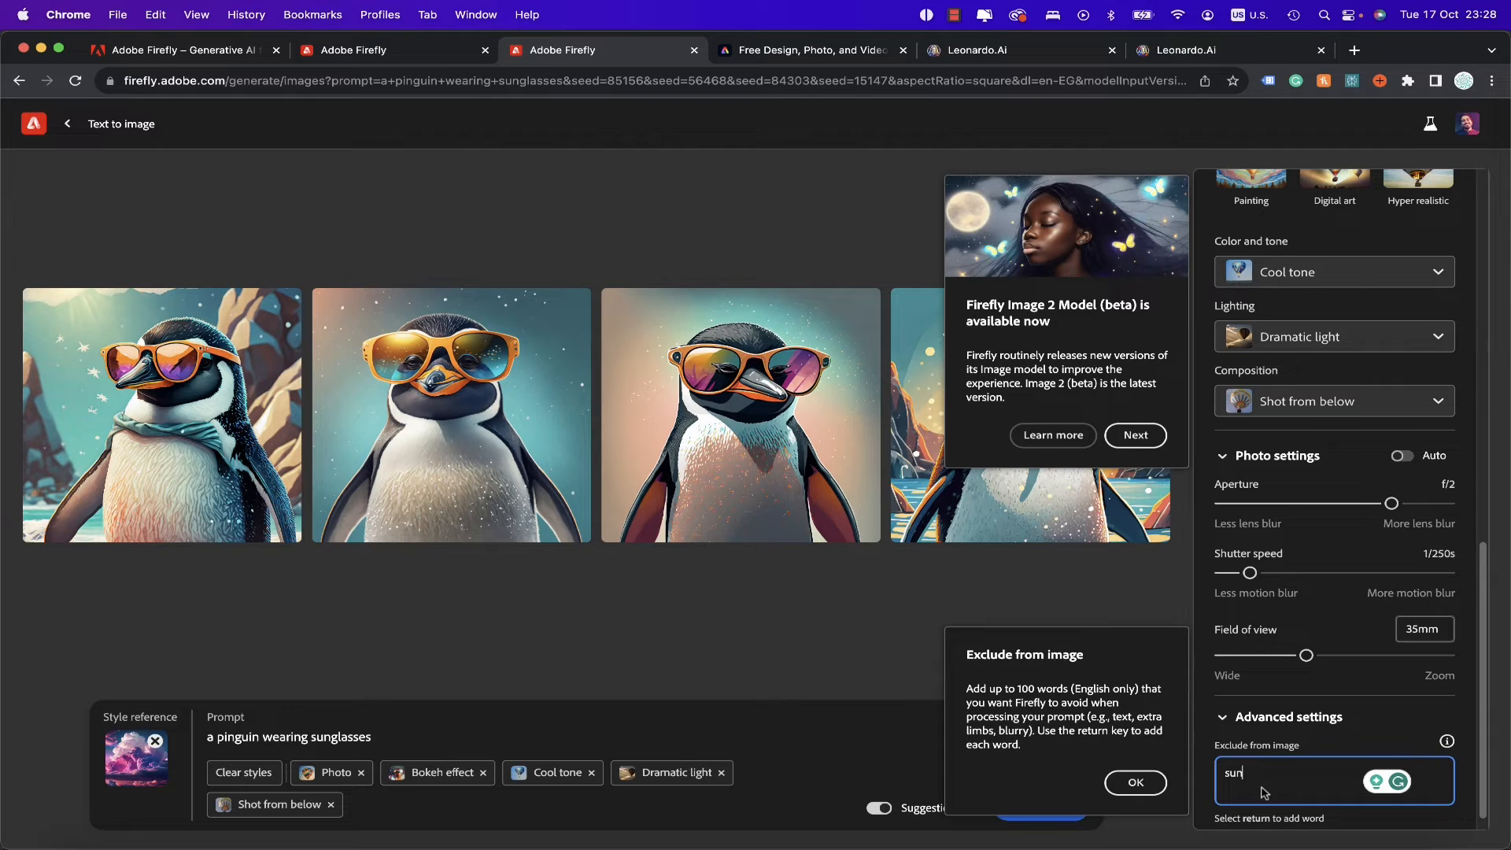
click(889, 619)
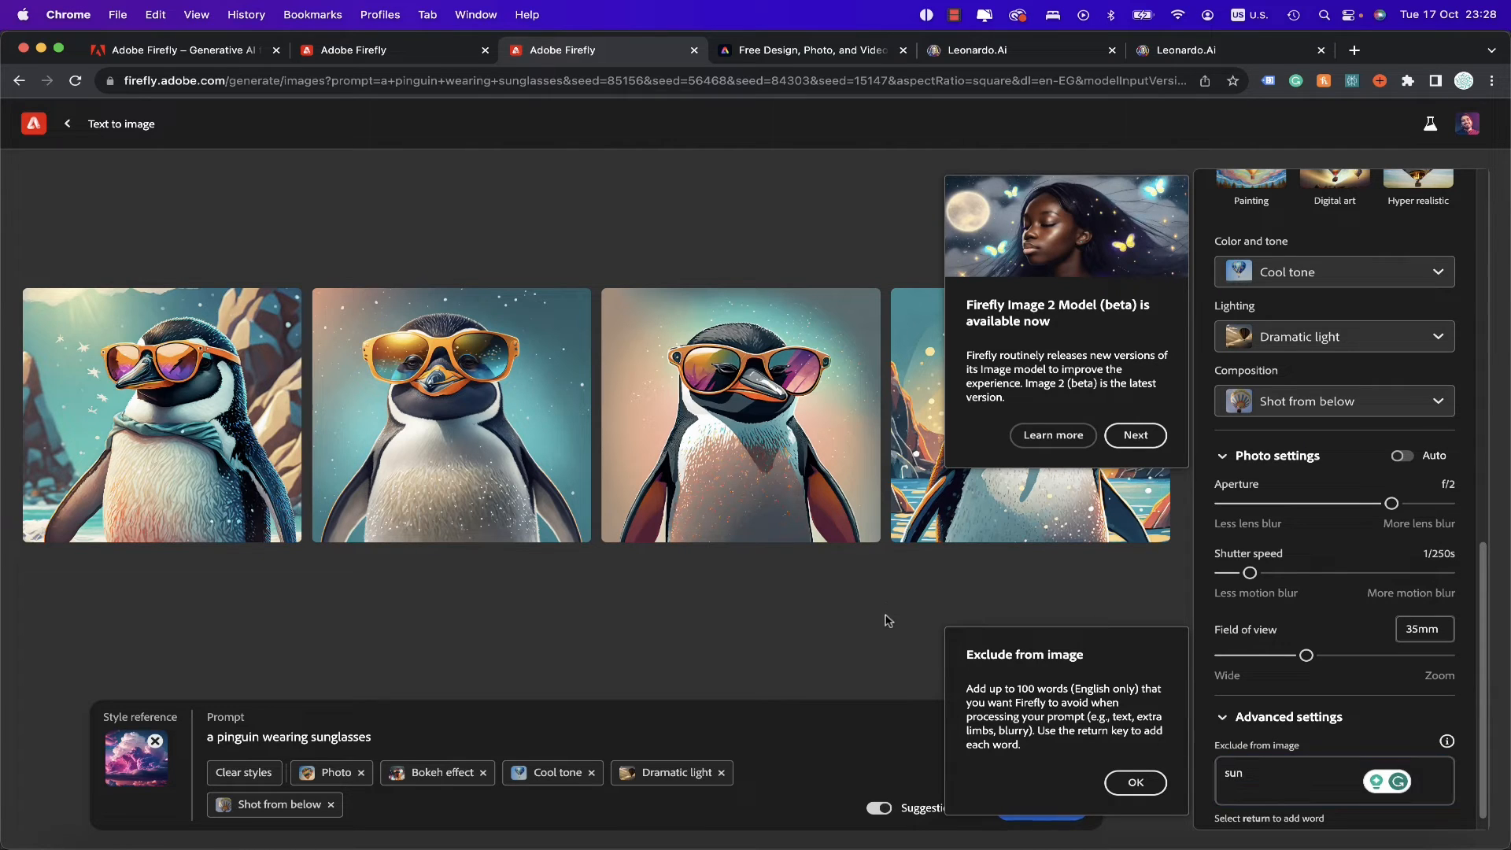
click(1137, 783)
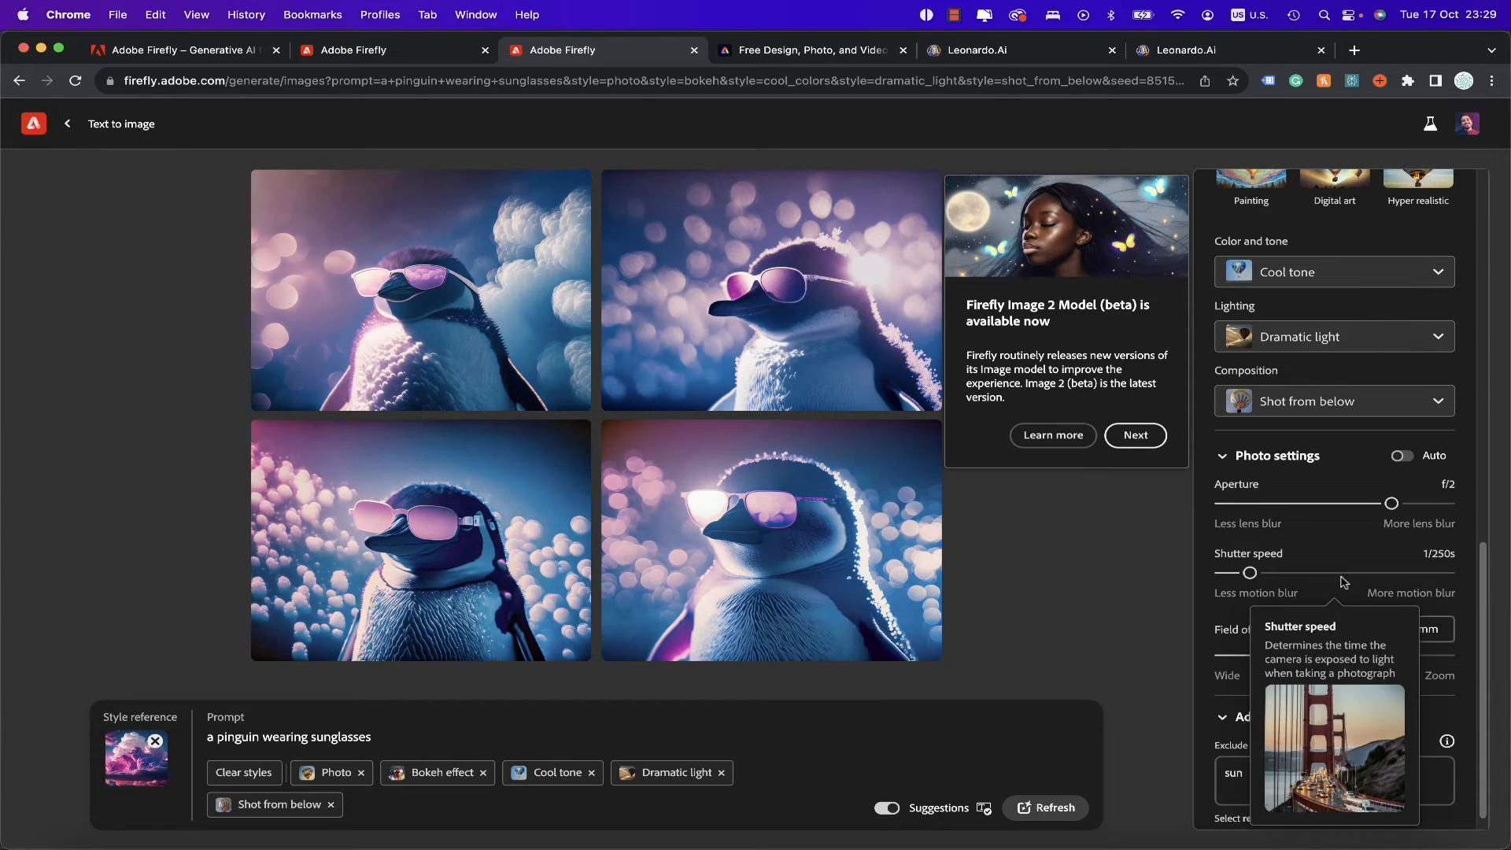
Raise the visual intensity to its maximum, remove the Dramatic light style and regenerate the images.
scroll(1340, 583, up, 10)
scroll(1342, 577, down, 1)
drag(1391, 445, 1498, 436)
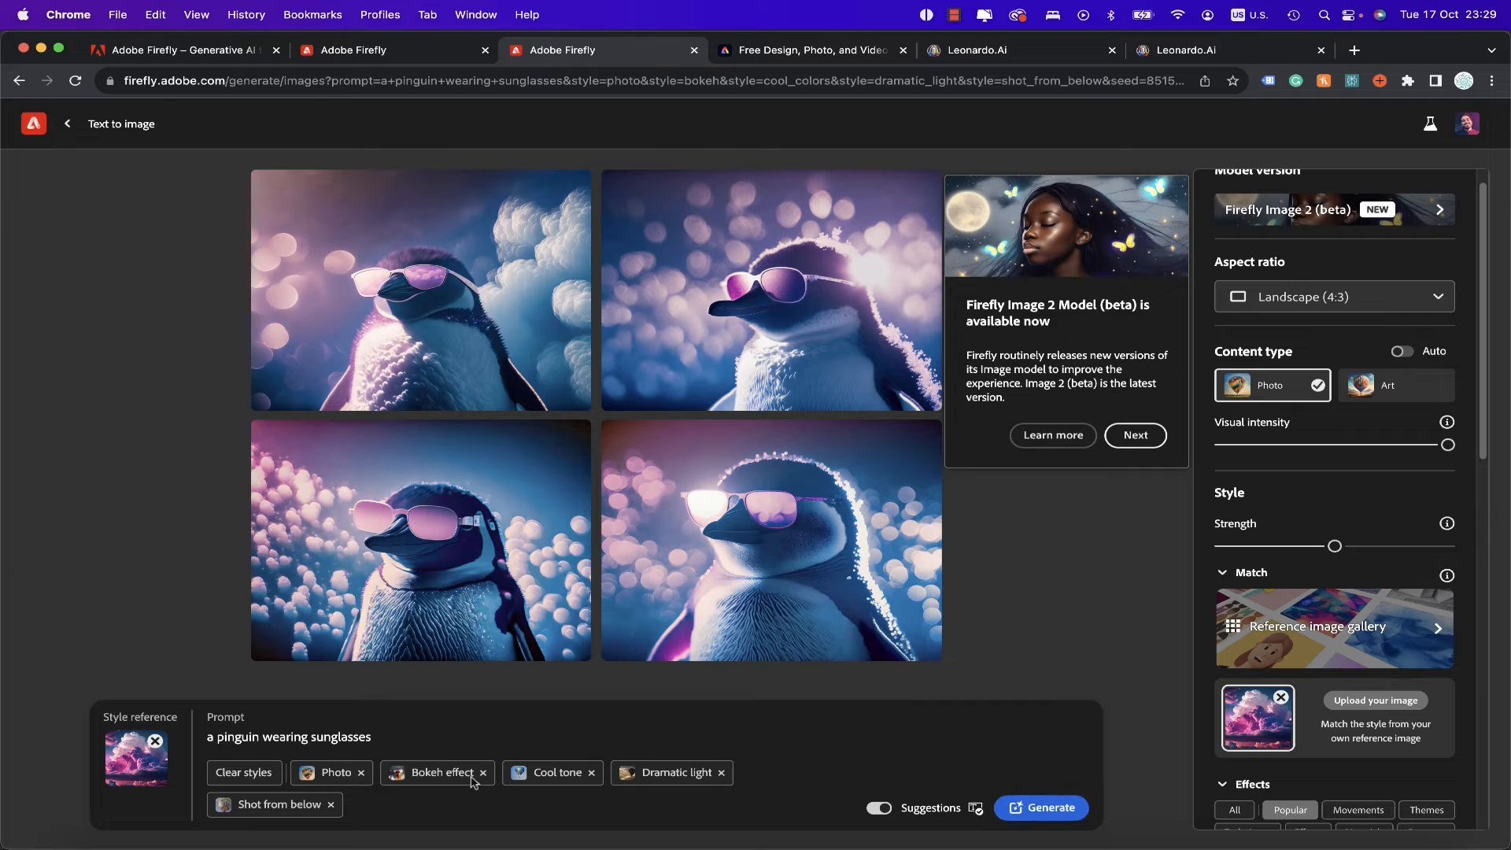
click(721, 776)
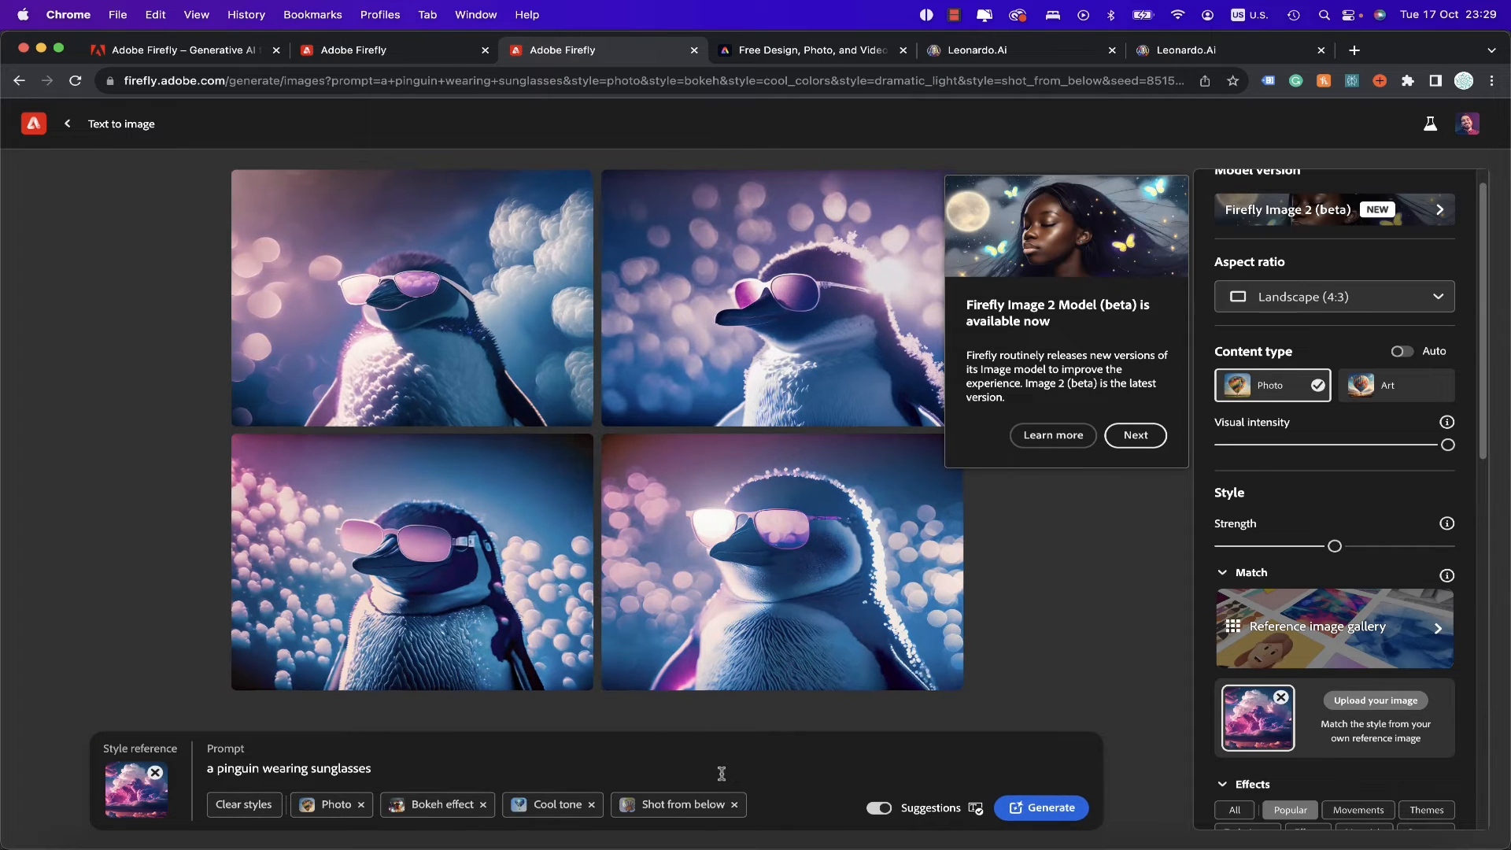
click(1069, 818)
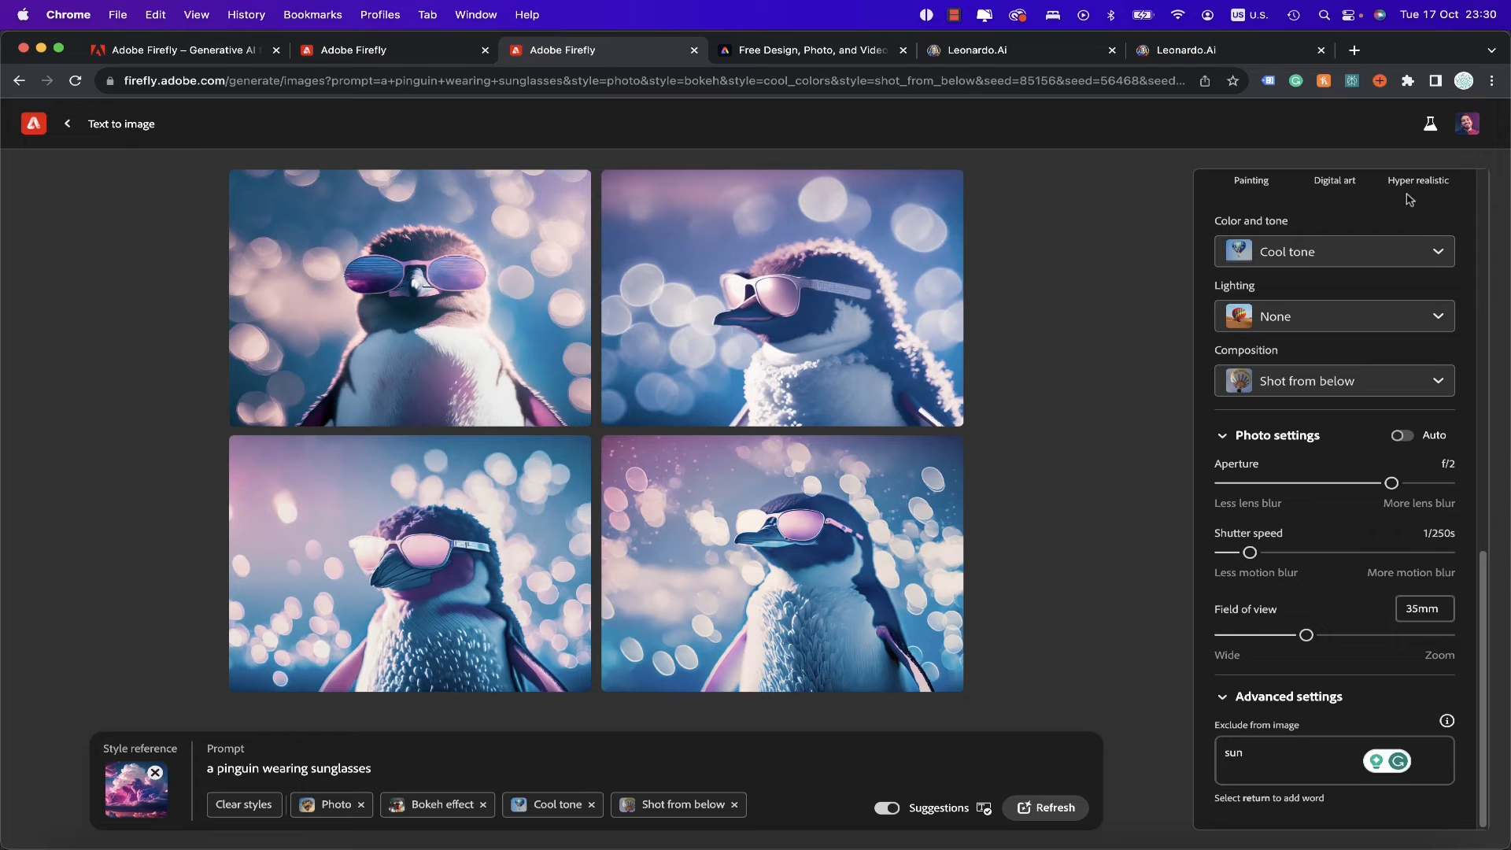
Add the Hyper realistic effect, remove the Bokeh effect and regenerate the images.
click(1425, 186)
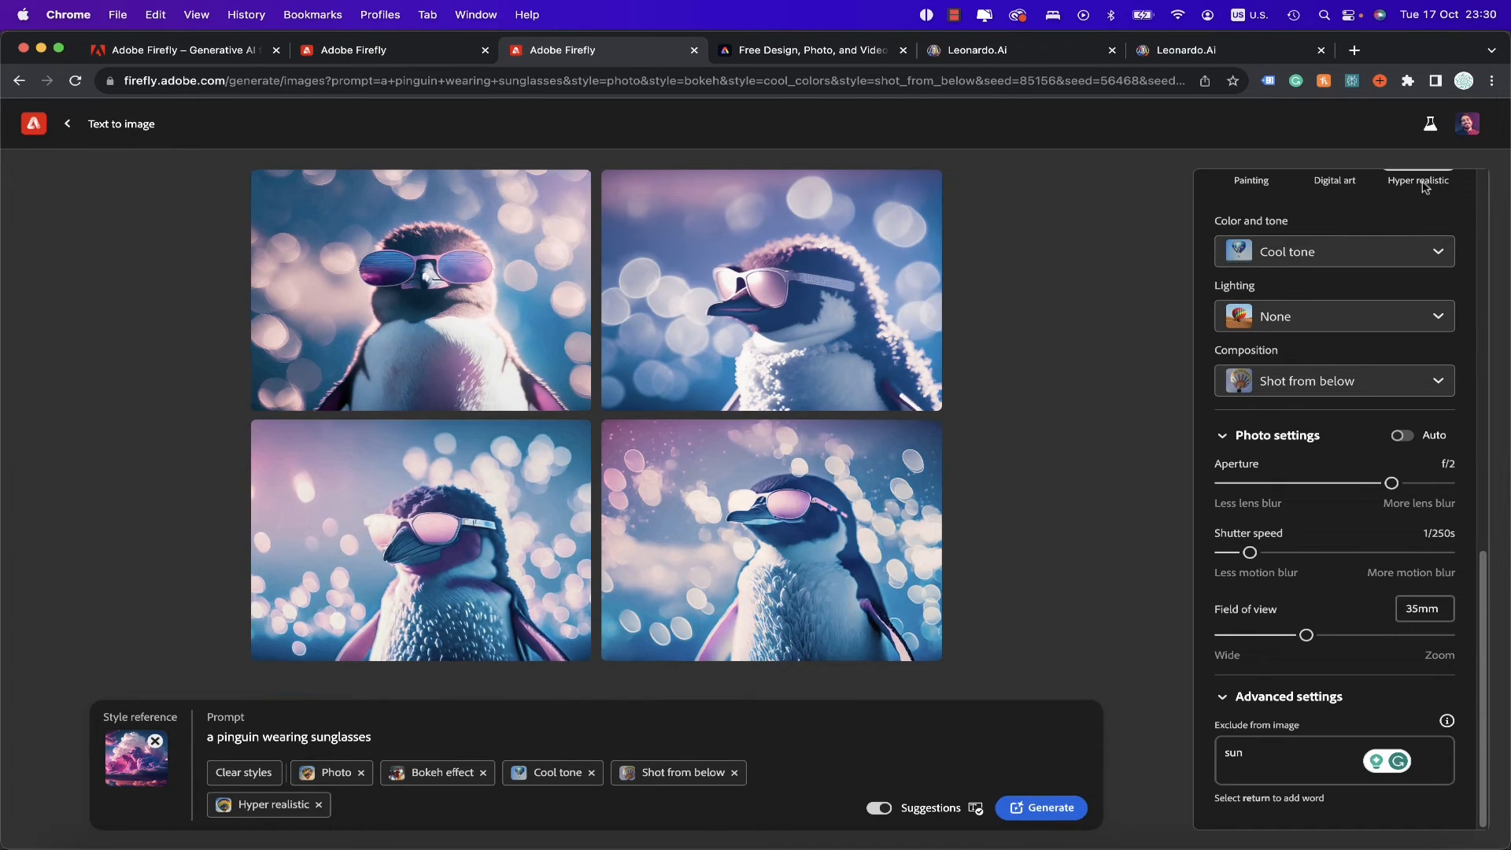
scroll(1284, 518, up, 5)
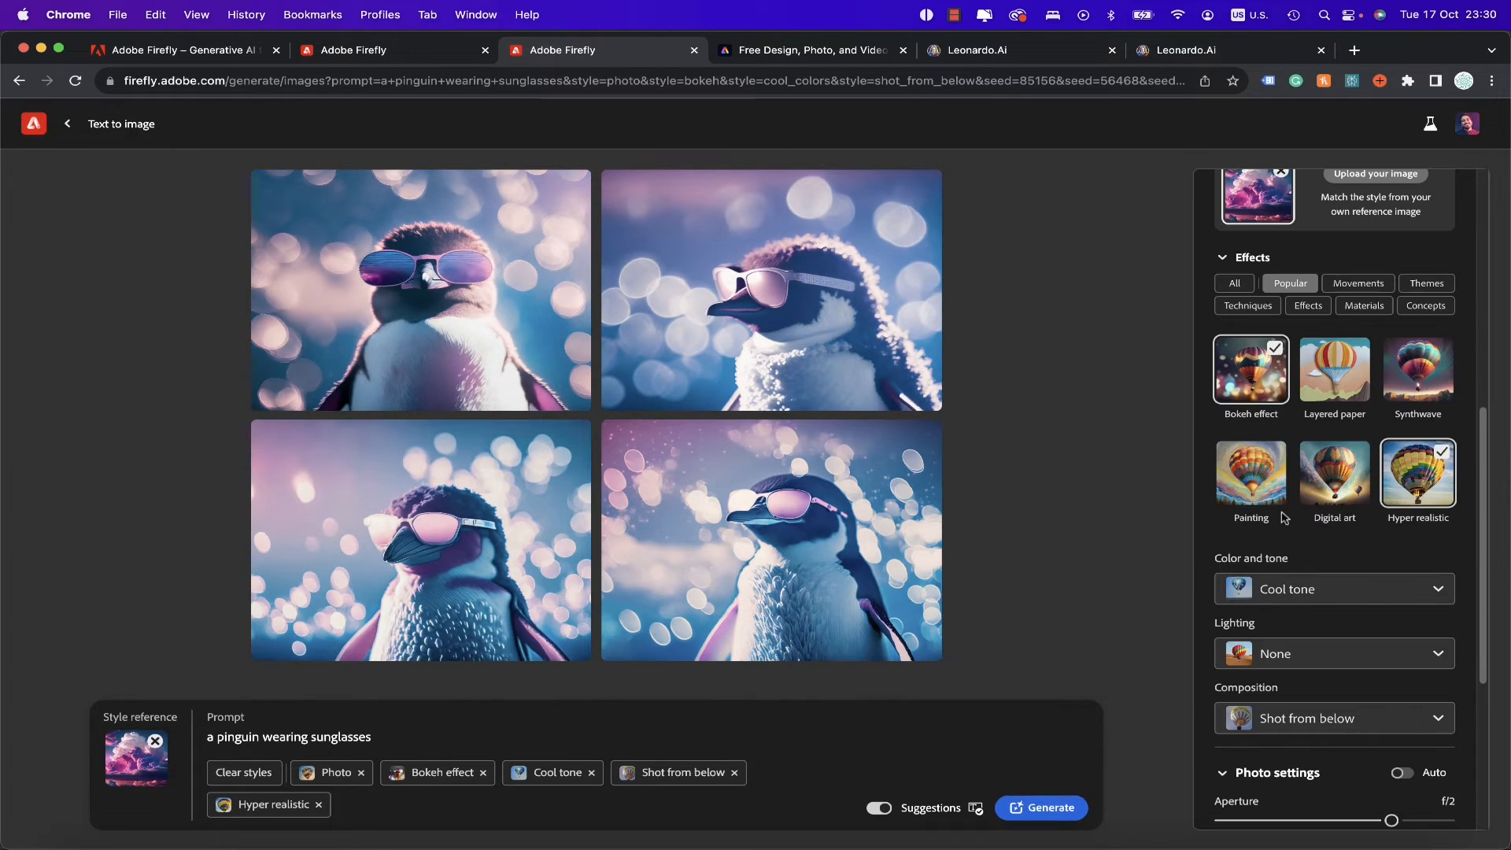
click(1275, 355)
click(1042, 807)
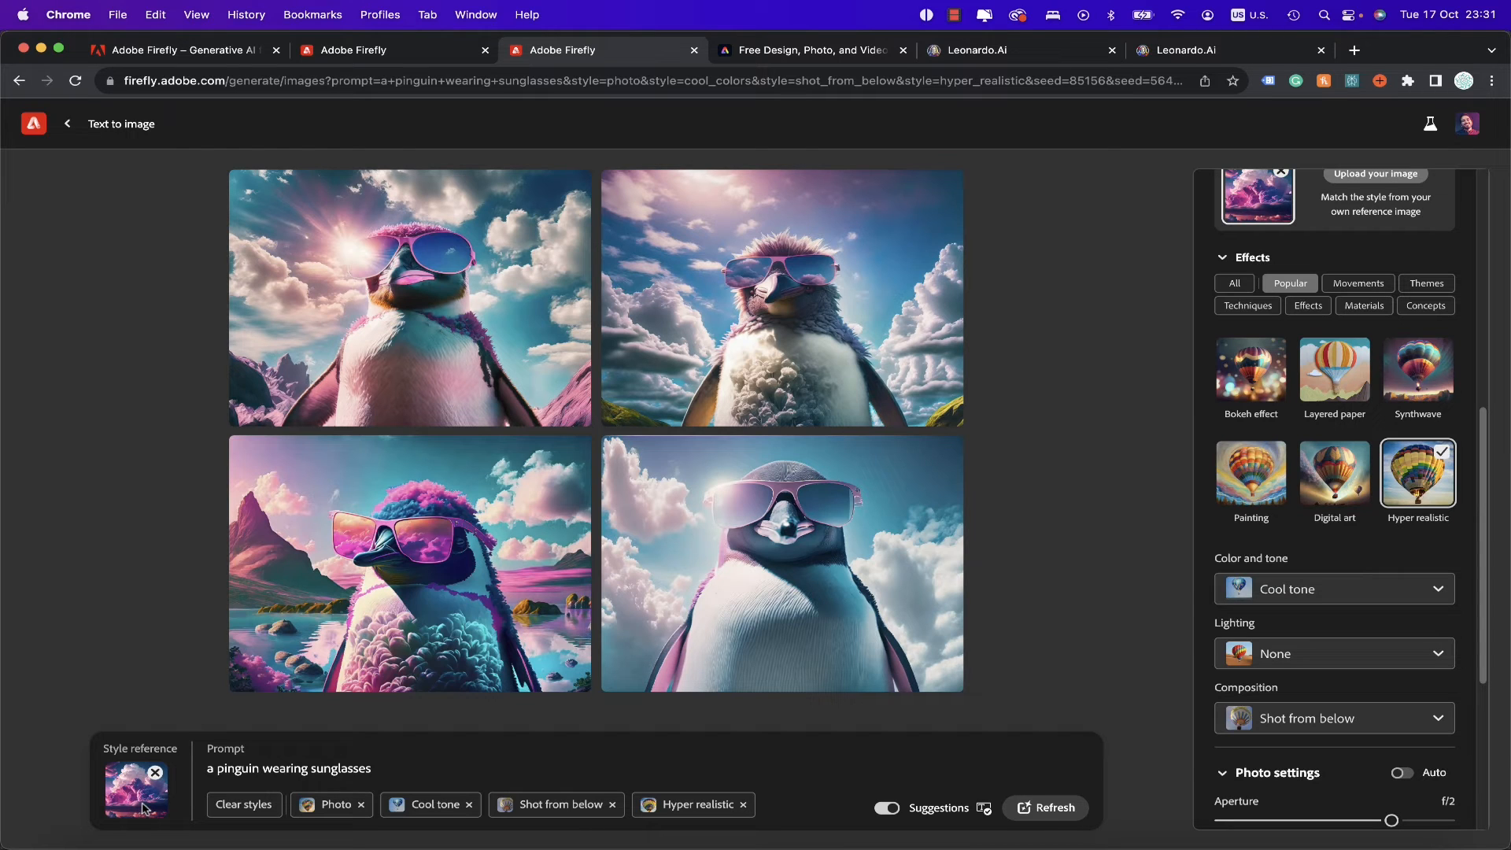
Use the empty road image from the Landscapes references as style reference and regenerate the penguin images.
mouse_move(775, 372)
scroll(1457, 424, up, 10)
scroll(1336, 681, down, 2)
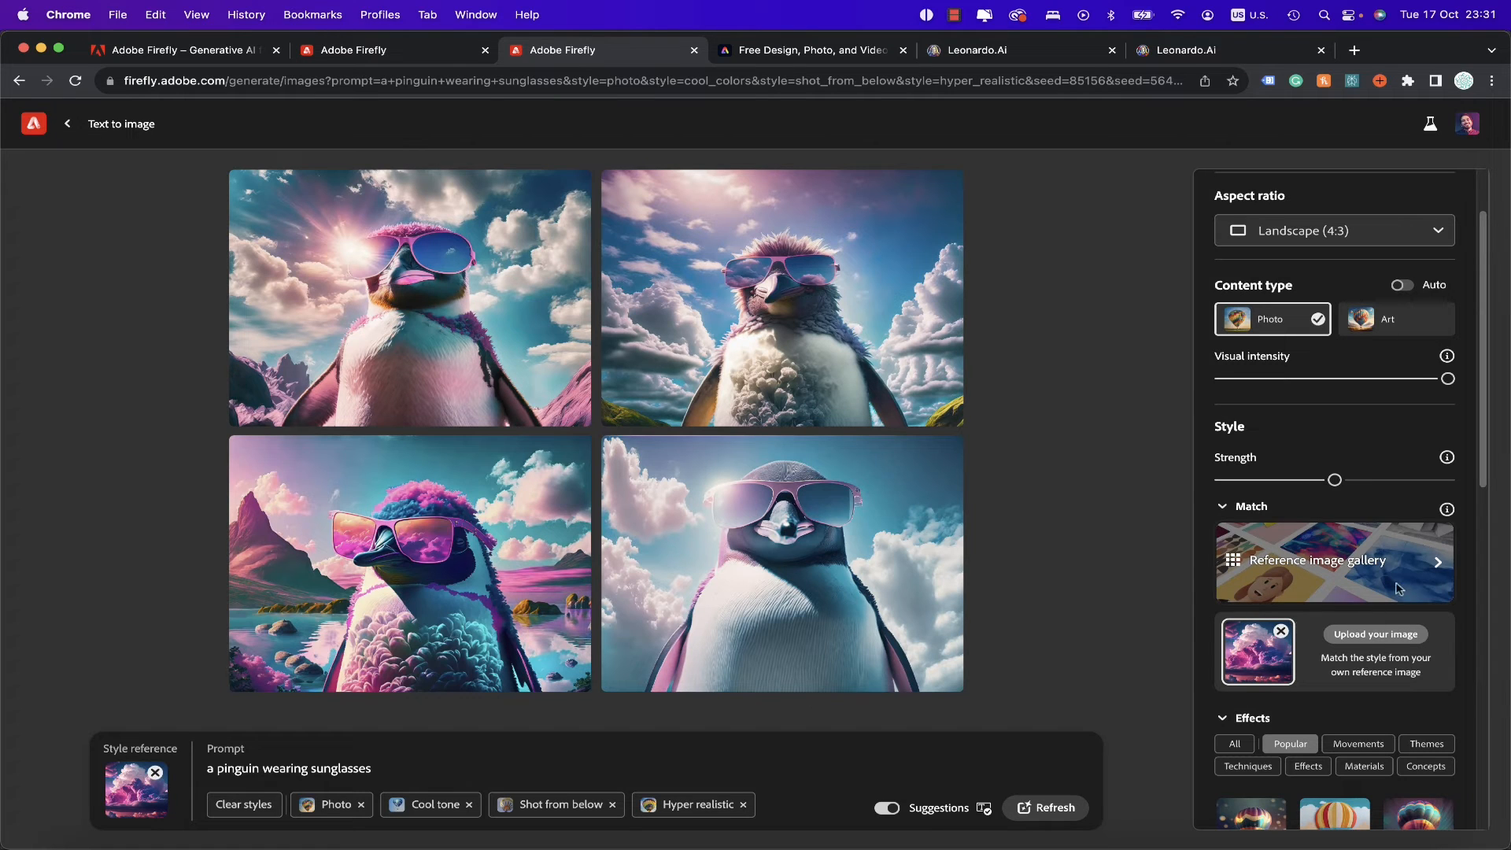
click(1426, 560)
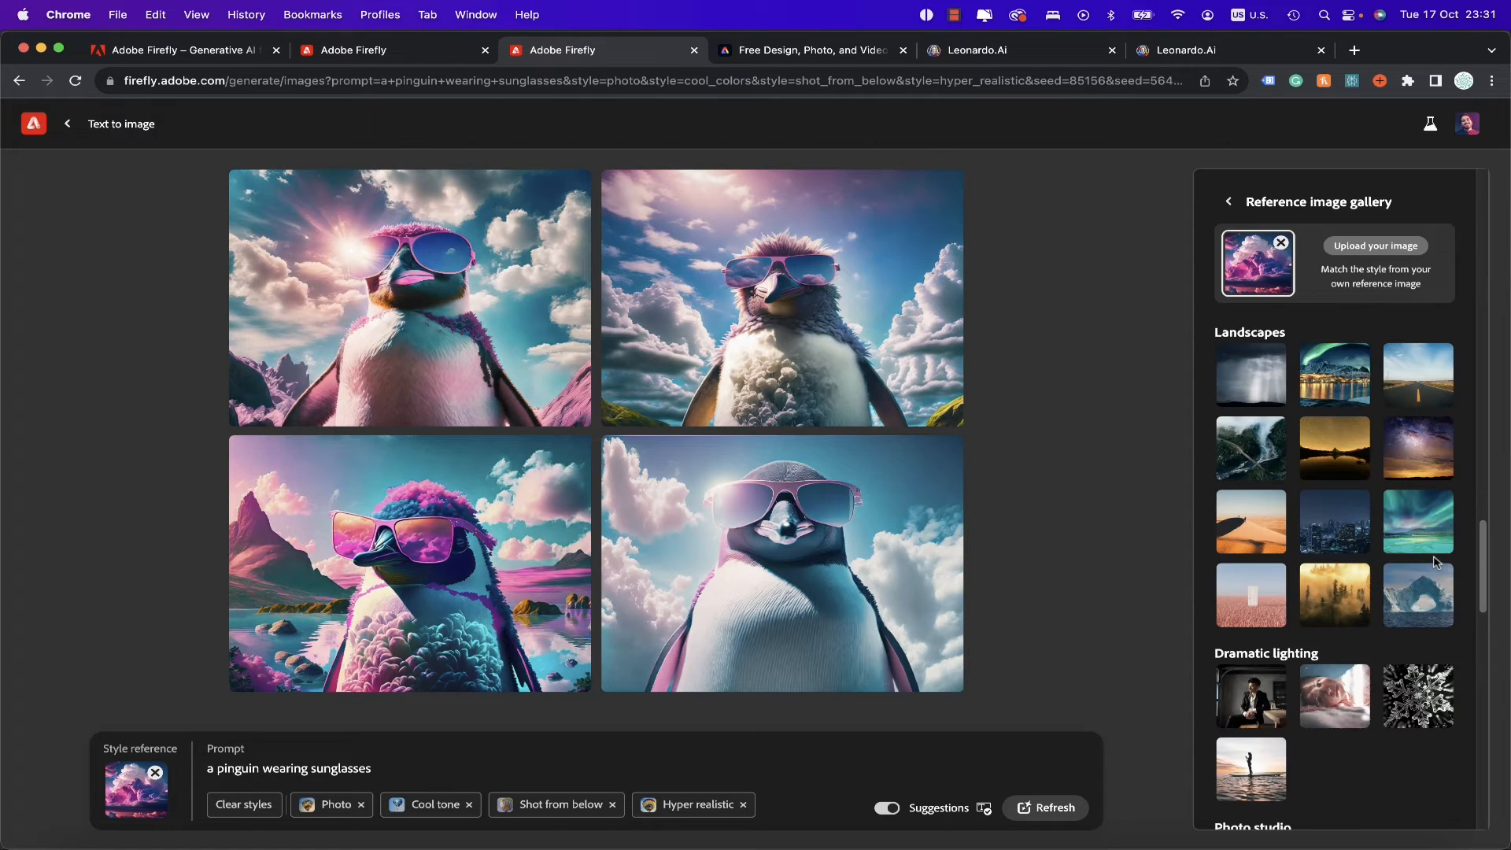
click(1438, 386)
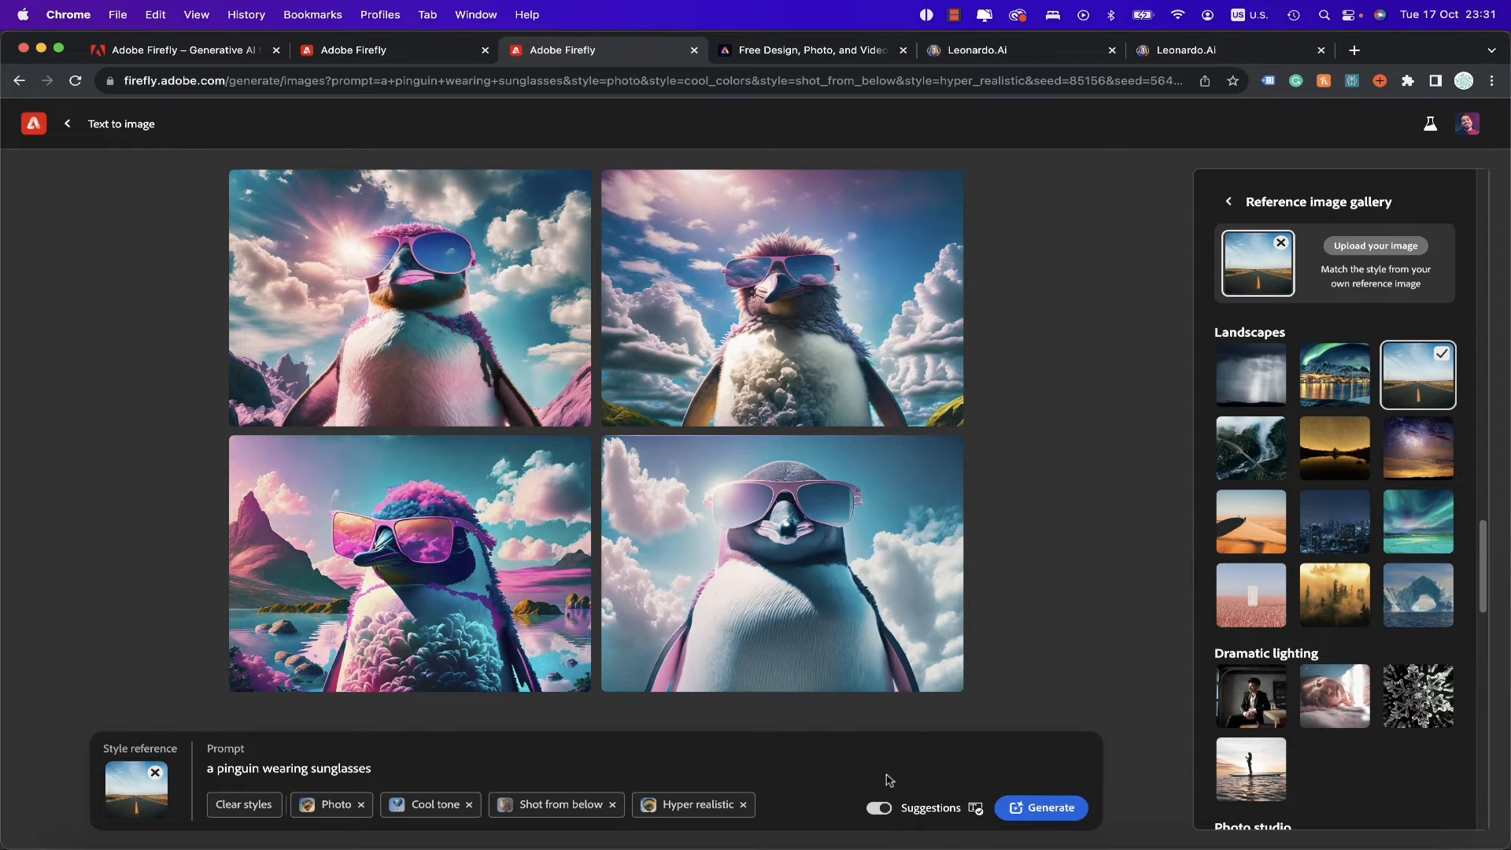
click(1046, 808)
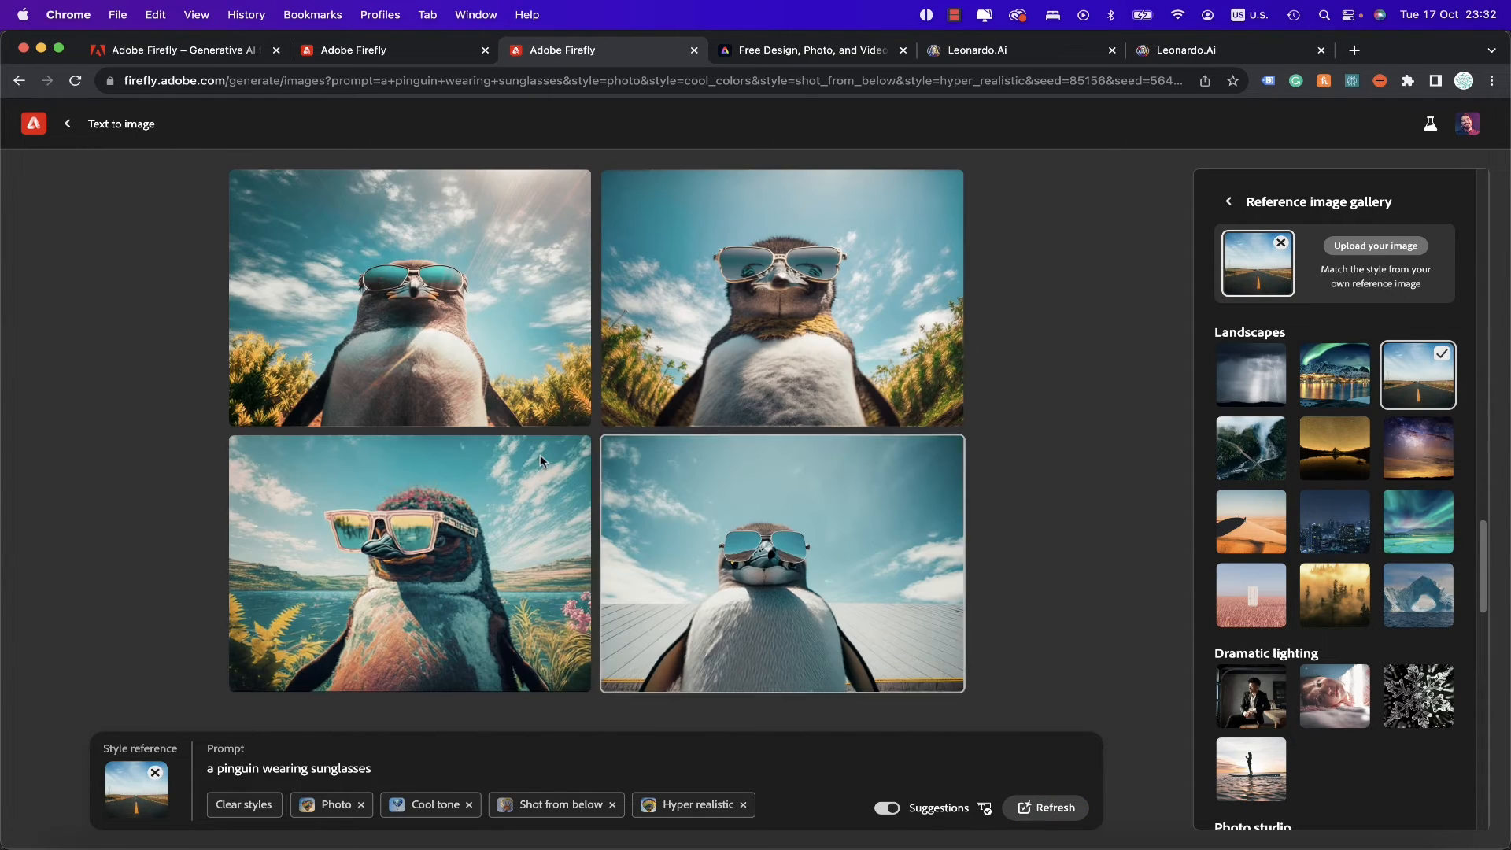
View the edit options and the sharing options of the fourth penguin image.
click(657, 454)
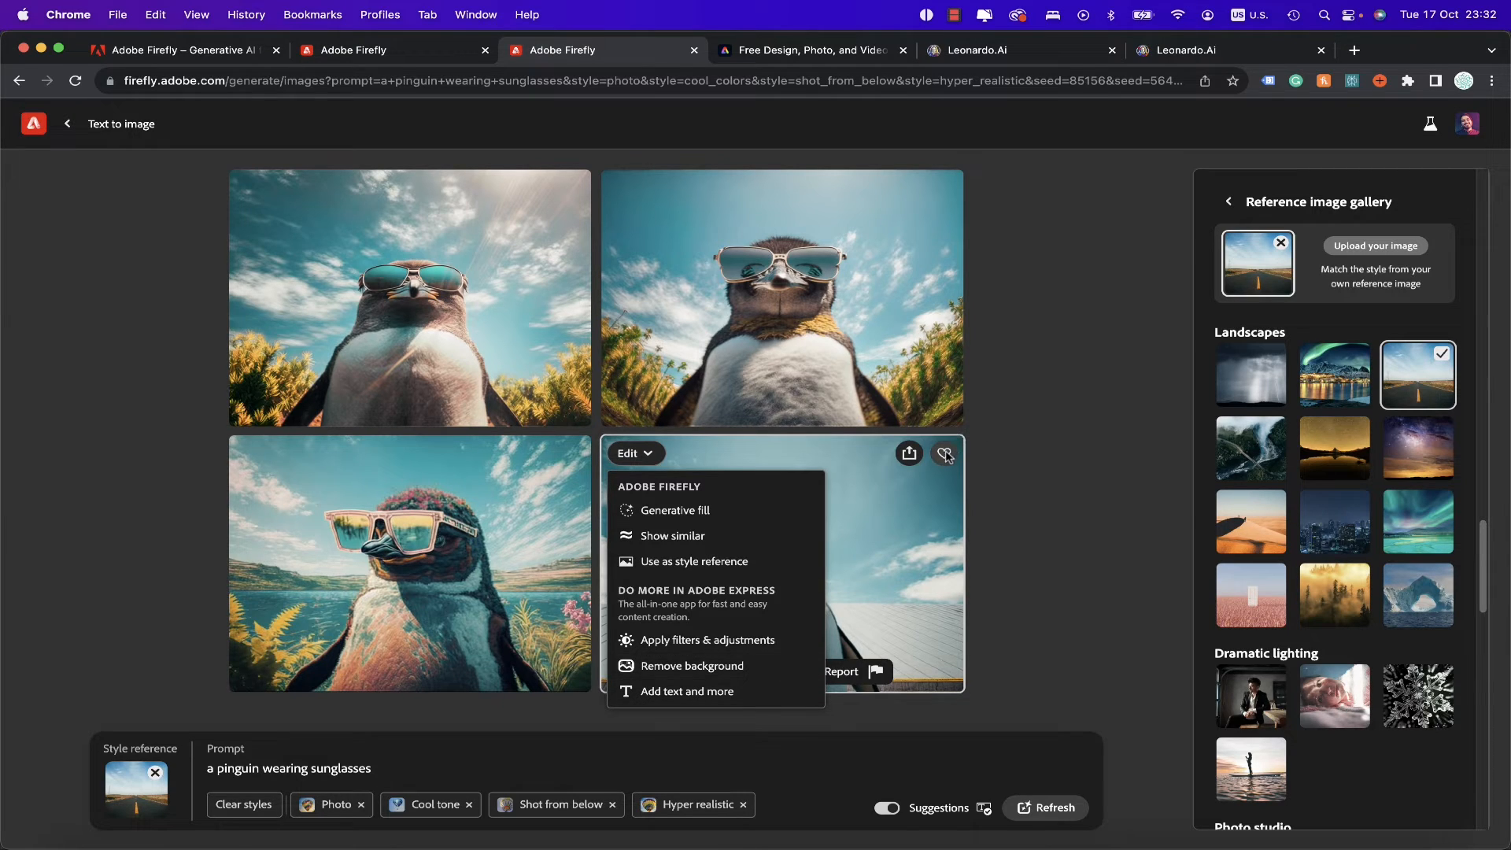
click(911, 457)
click(911, 456)
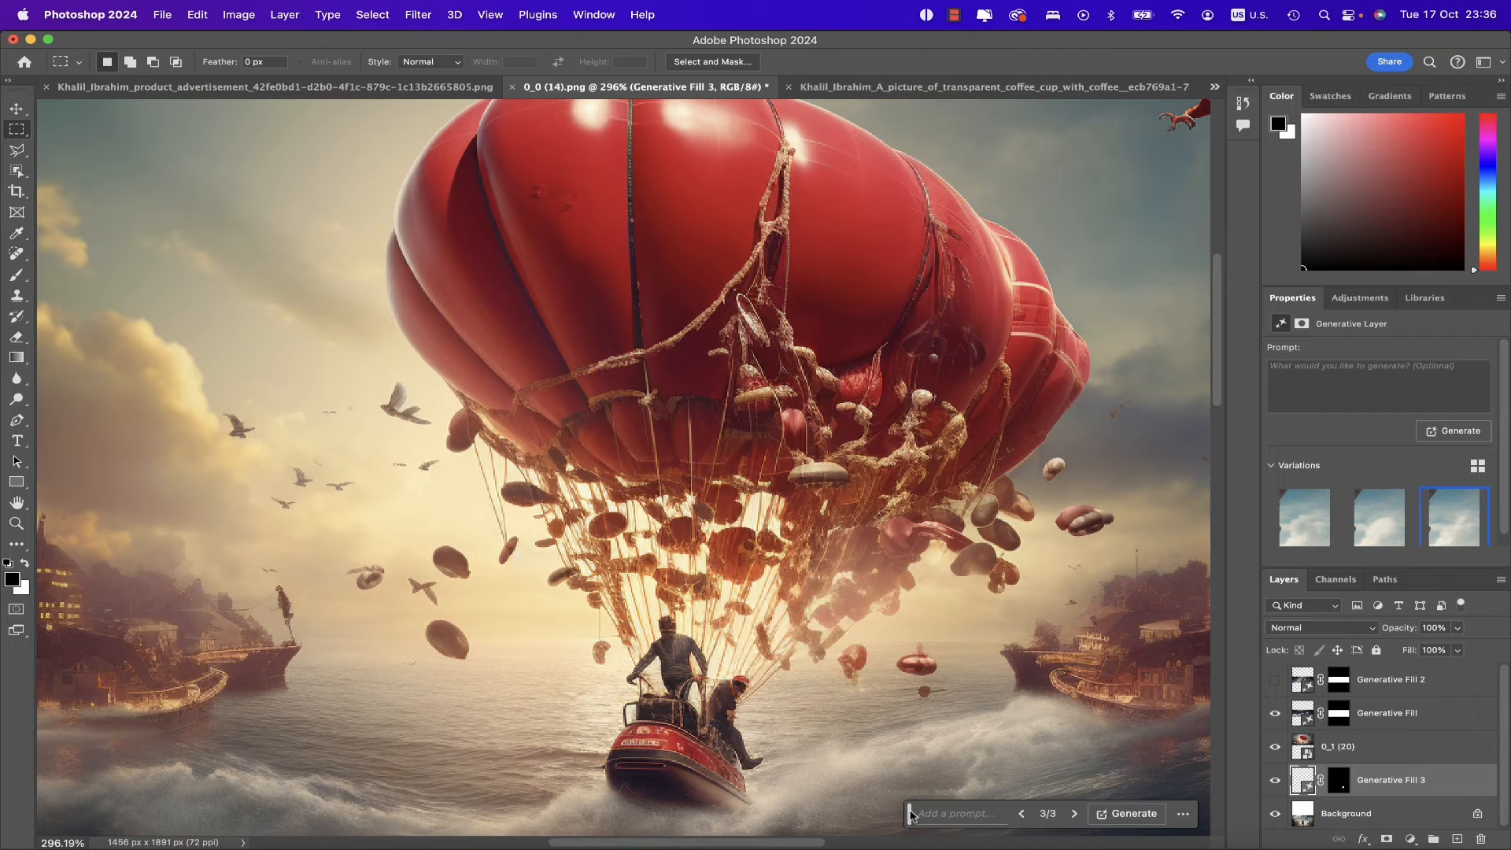
In Photoshop, reposition the contextual task bar over the balloon and marquee-select a rectangle around the balloon's left side on layer 0_1 (20).
drag(911, 814, 592, 262)
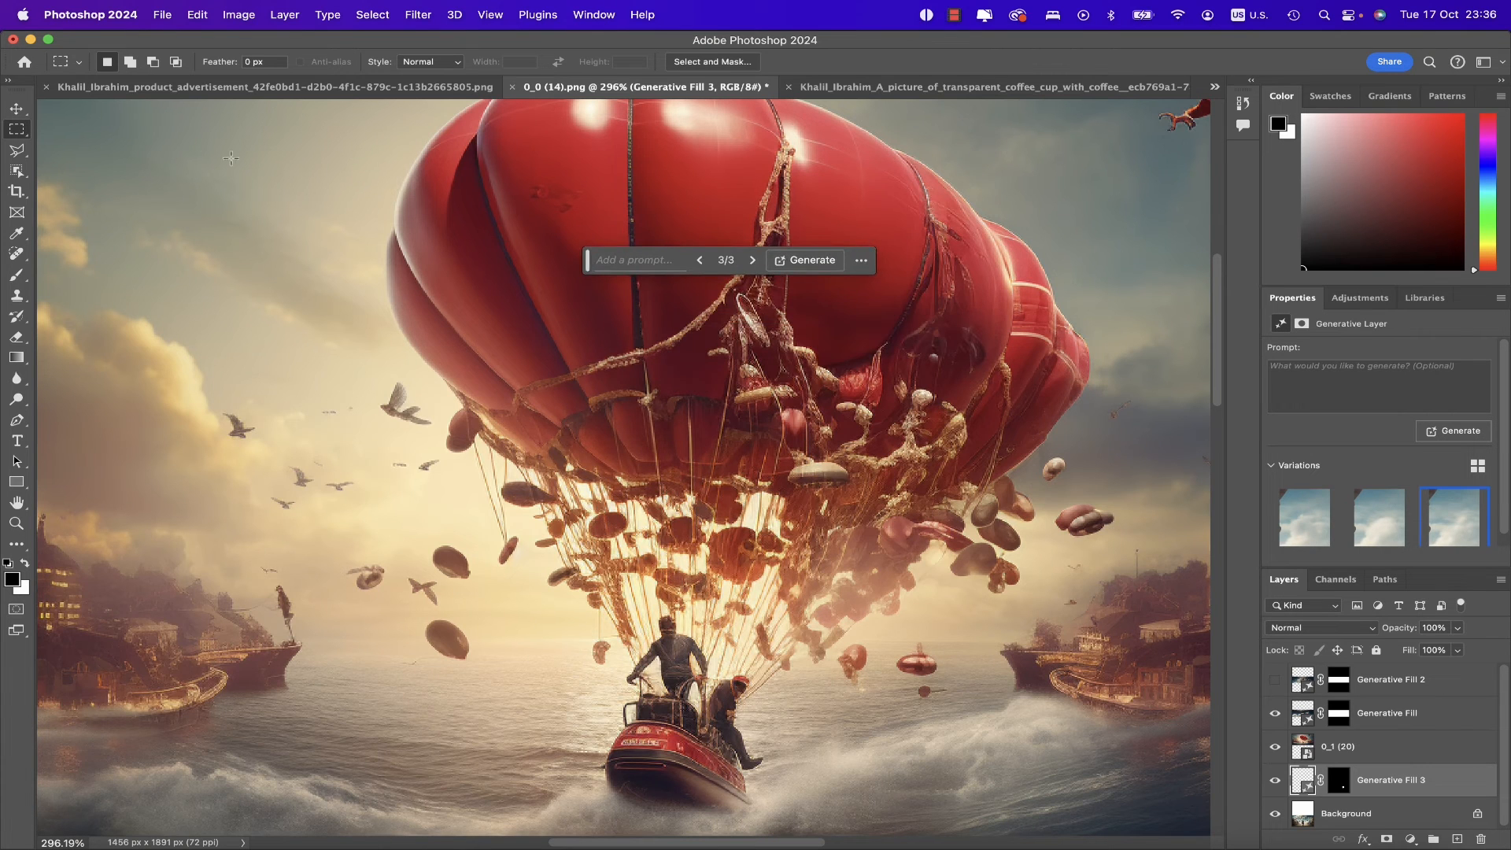
click(16, 108)
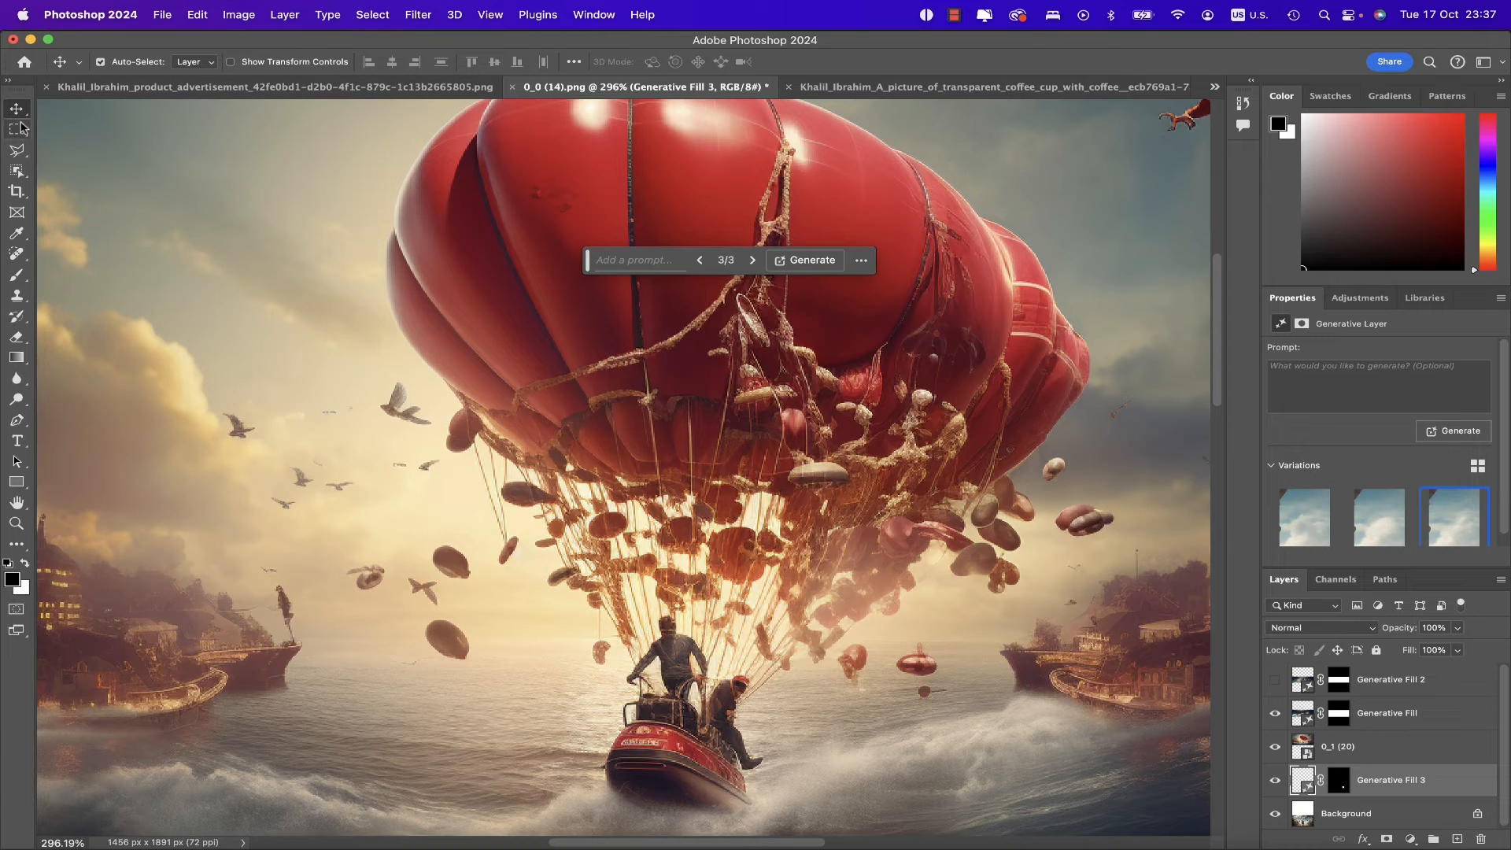
click(17, 129)
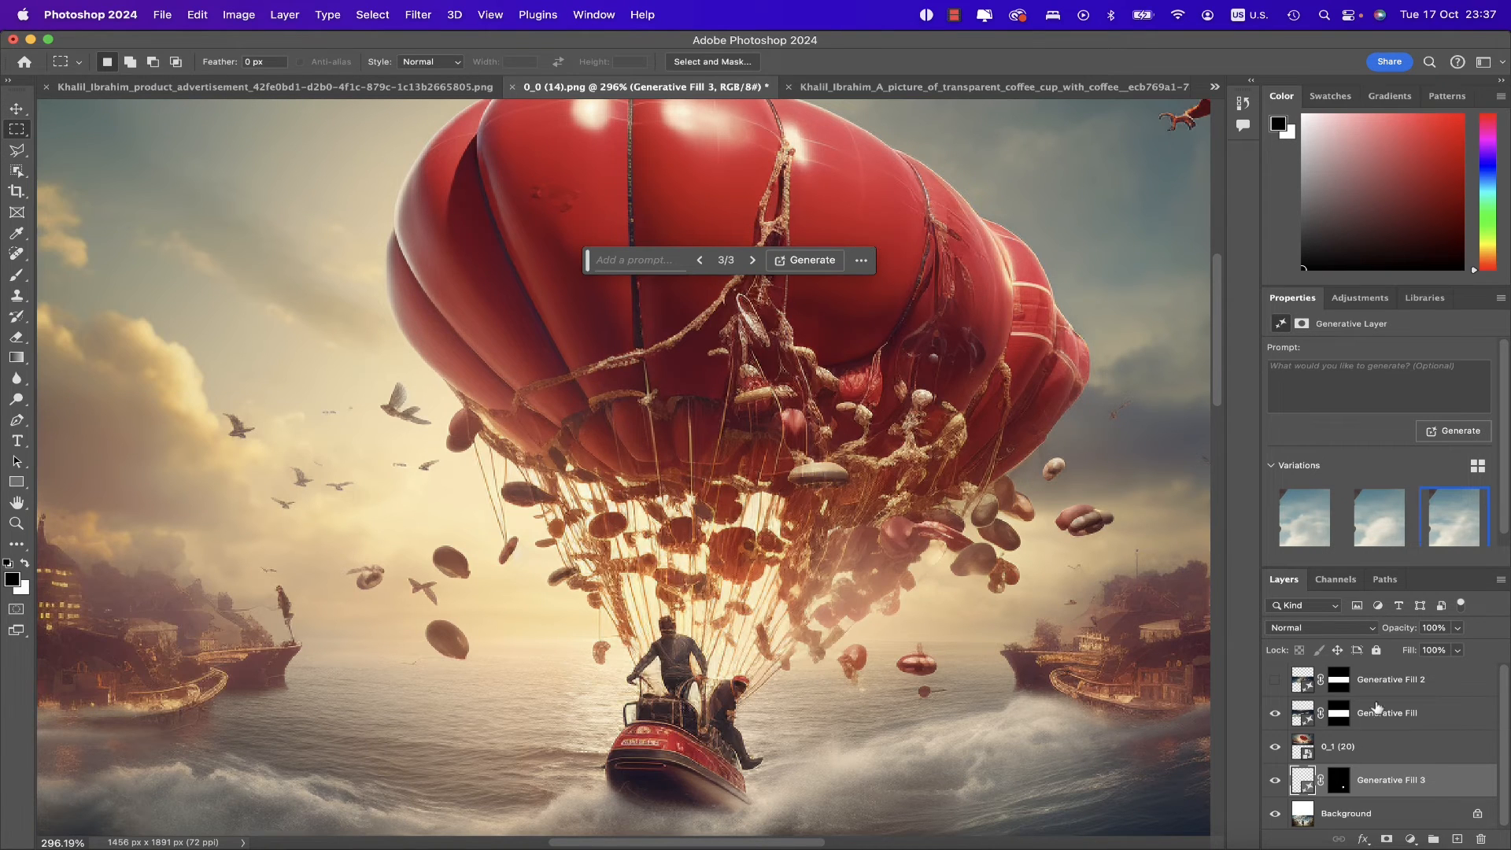
click(1354, 750)
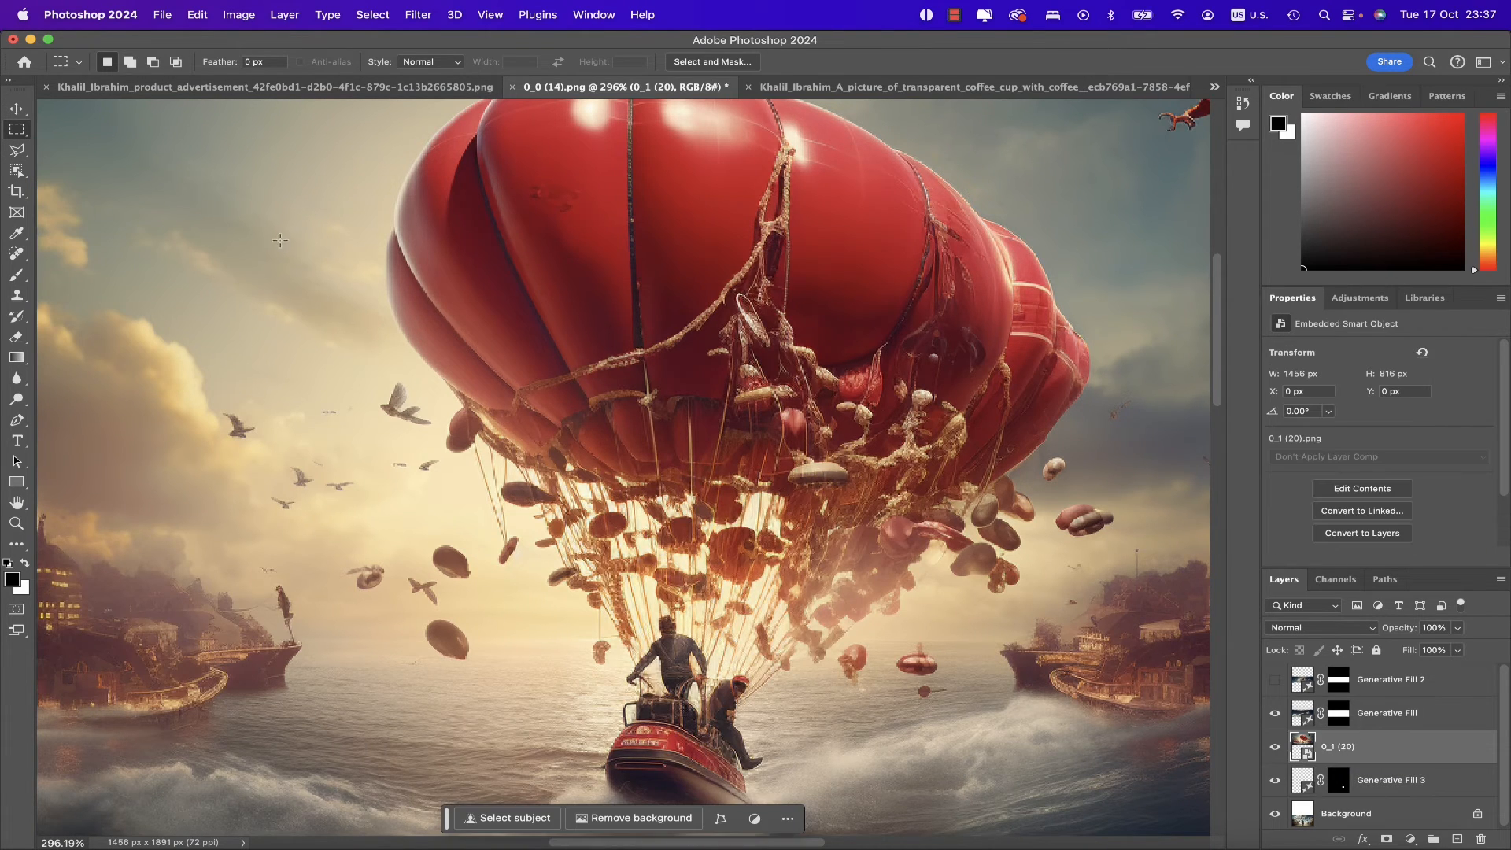
drag(274, 237, 644, 423)
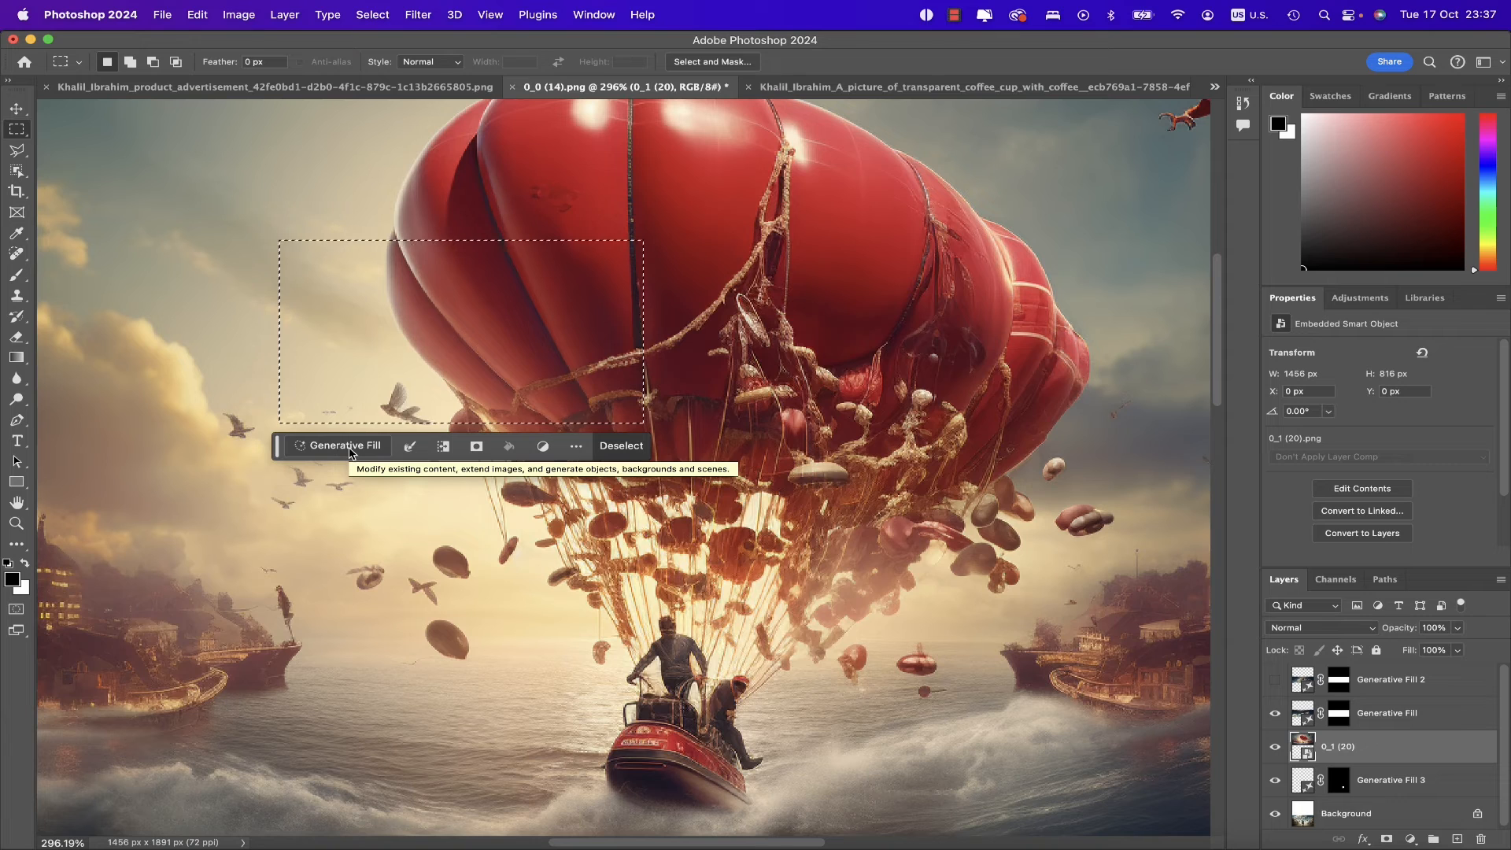
Compare the selection-modifying commands in the contextual task bar with those in Photoshop's main commands.
click(410, 447)
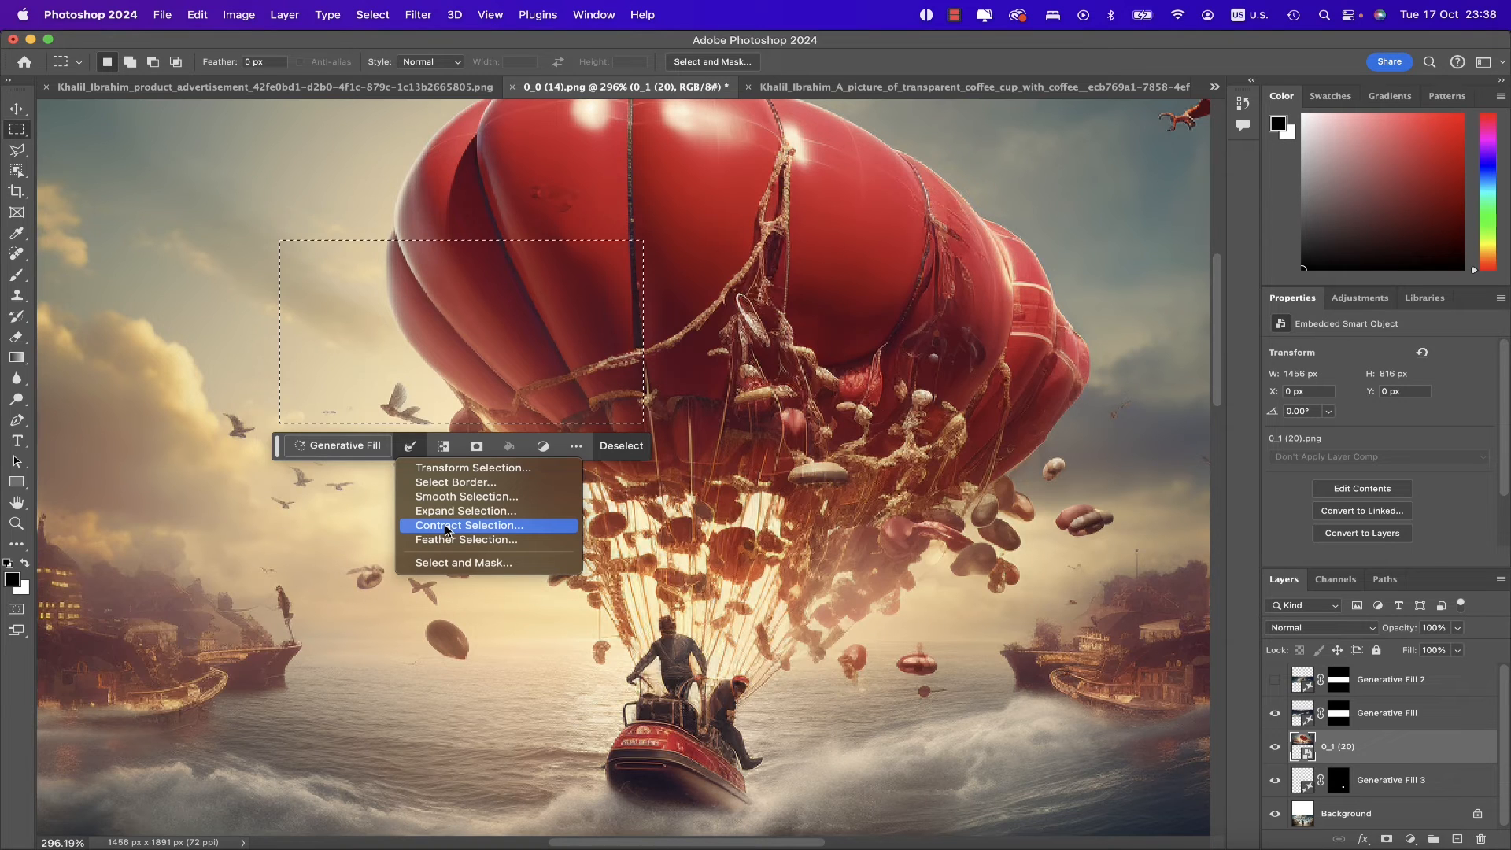
click(373, 14)
click(373, 14)
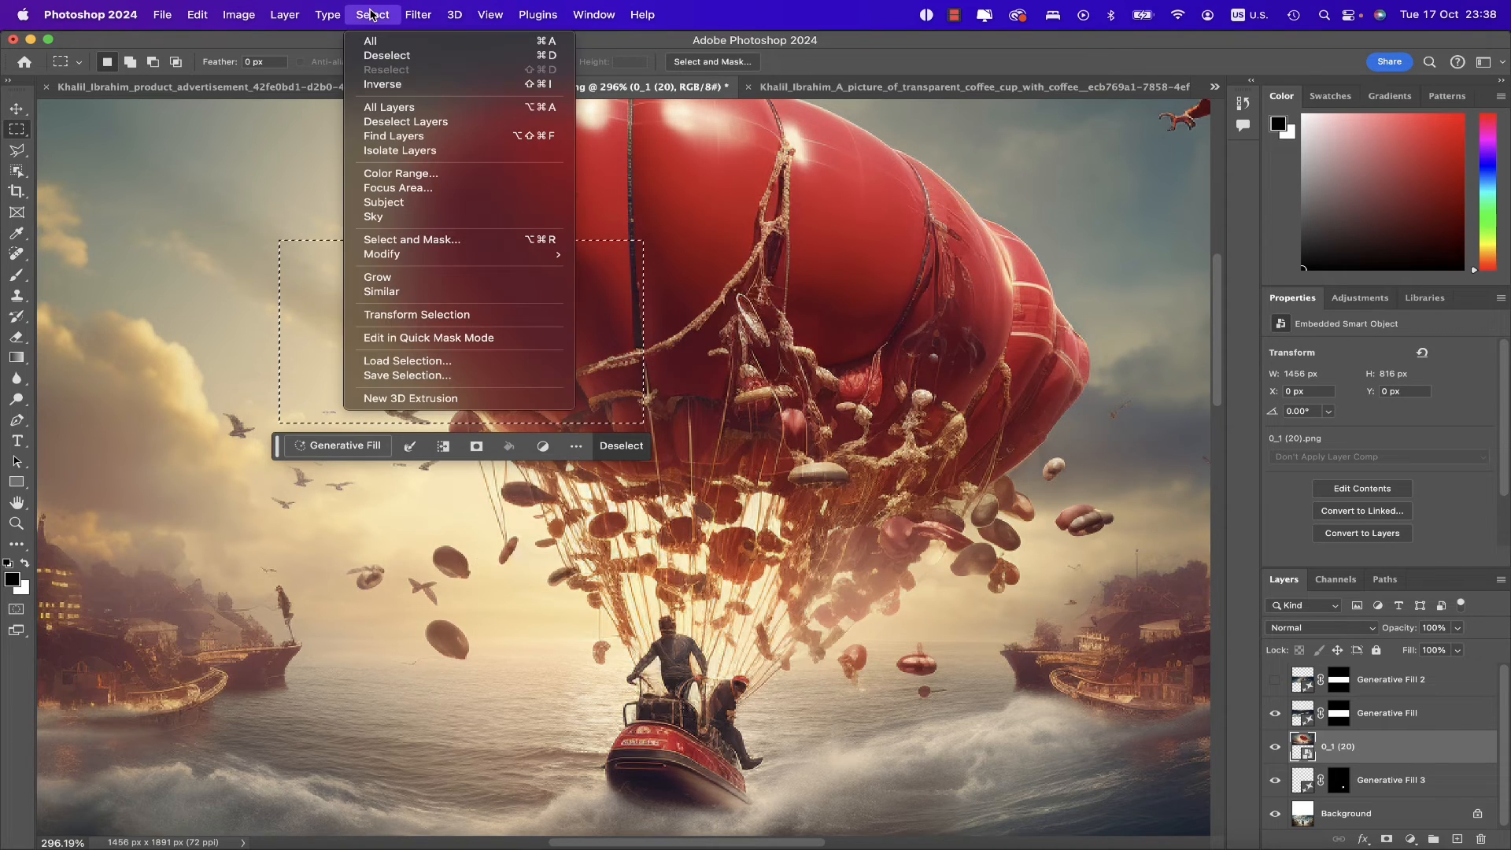
mouse_move(436, 255)
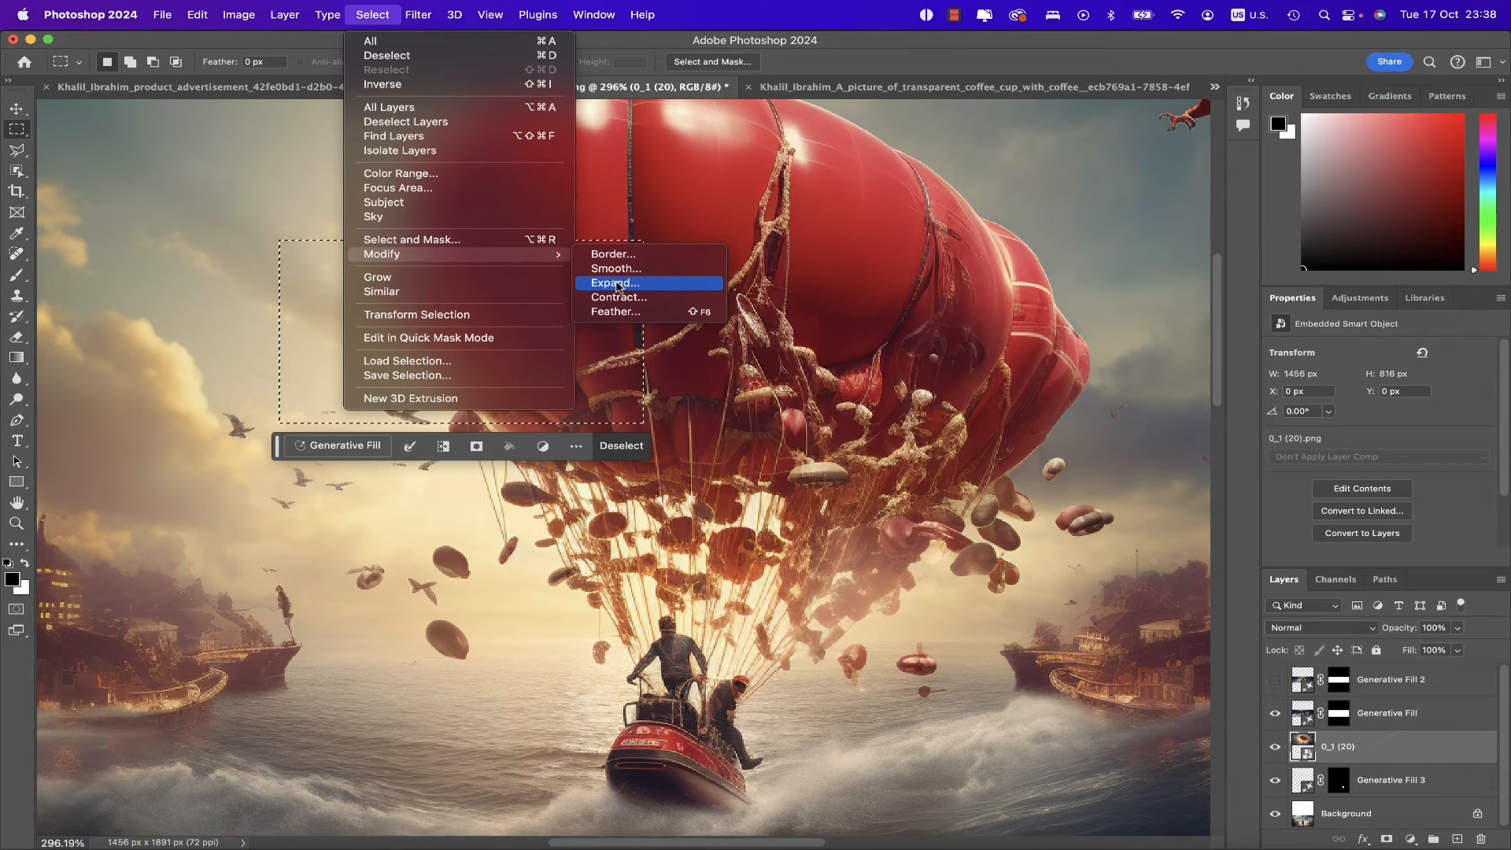
click(411, 453)
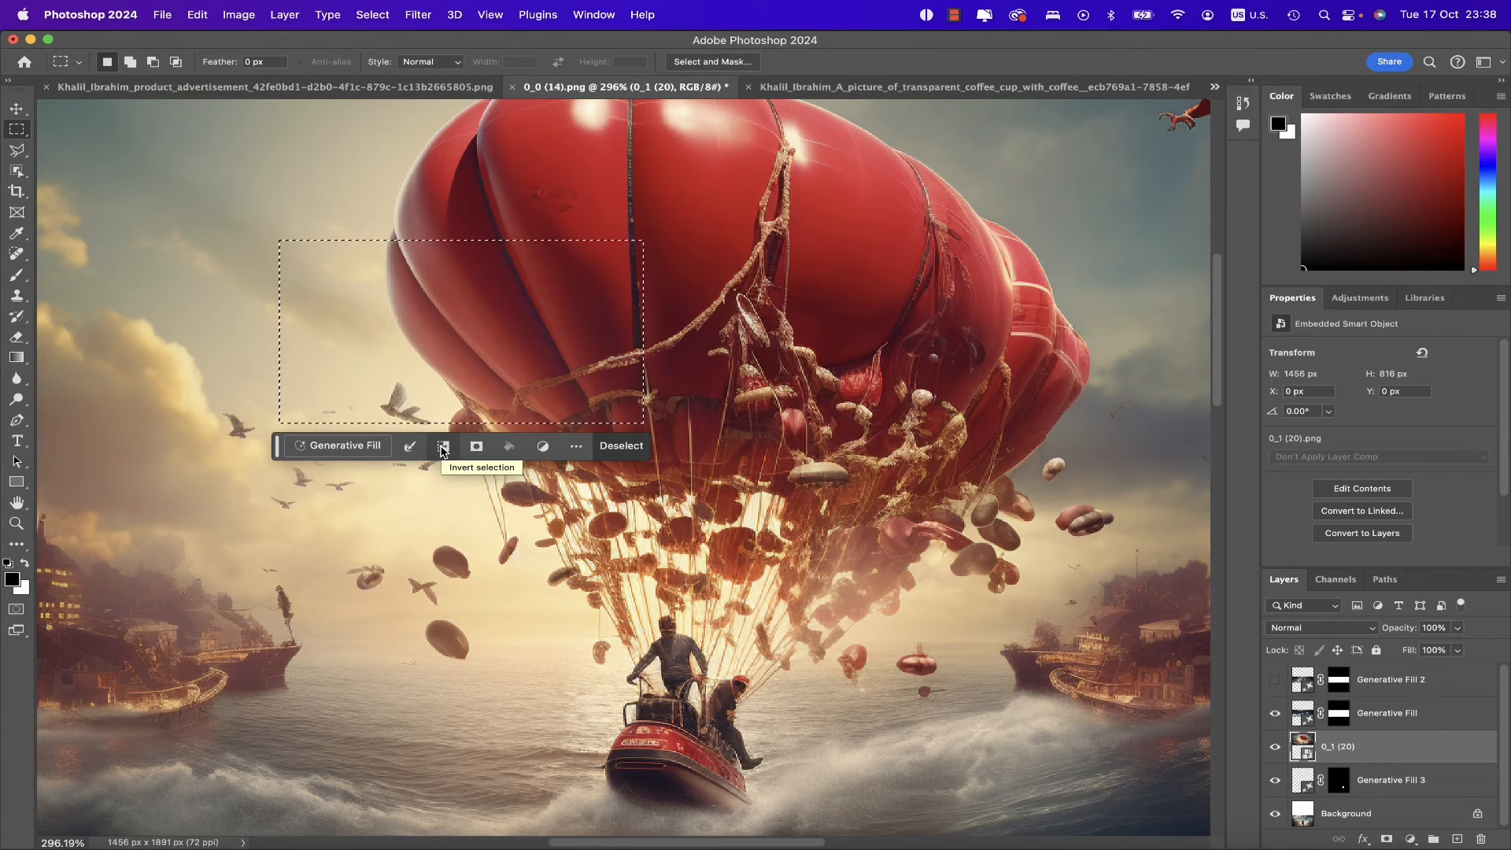
Invert the rectangular selection and invert it back to the original area.
click(444, 448)
scroll(443, 451, down, 5)
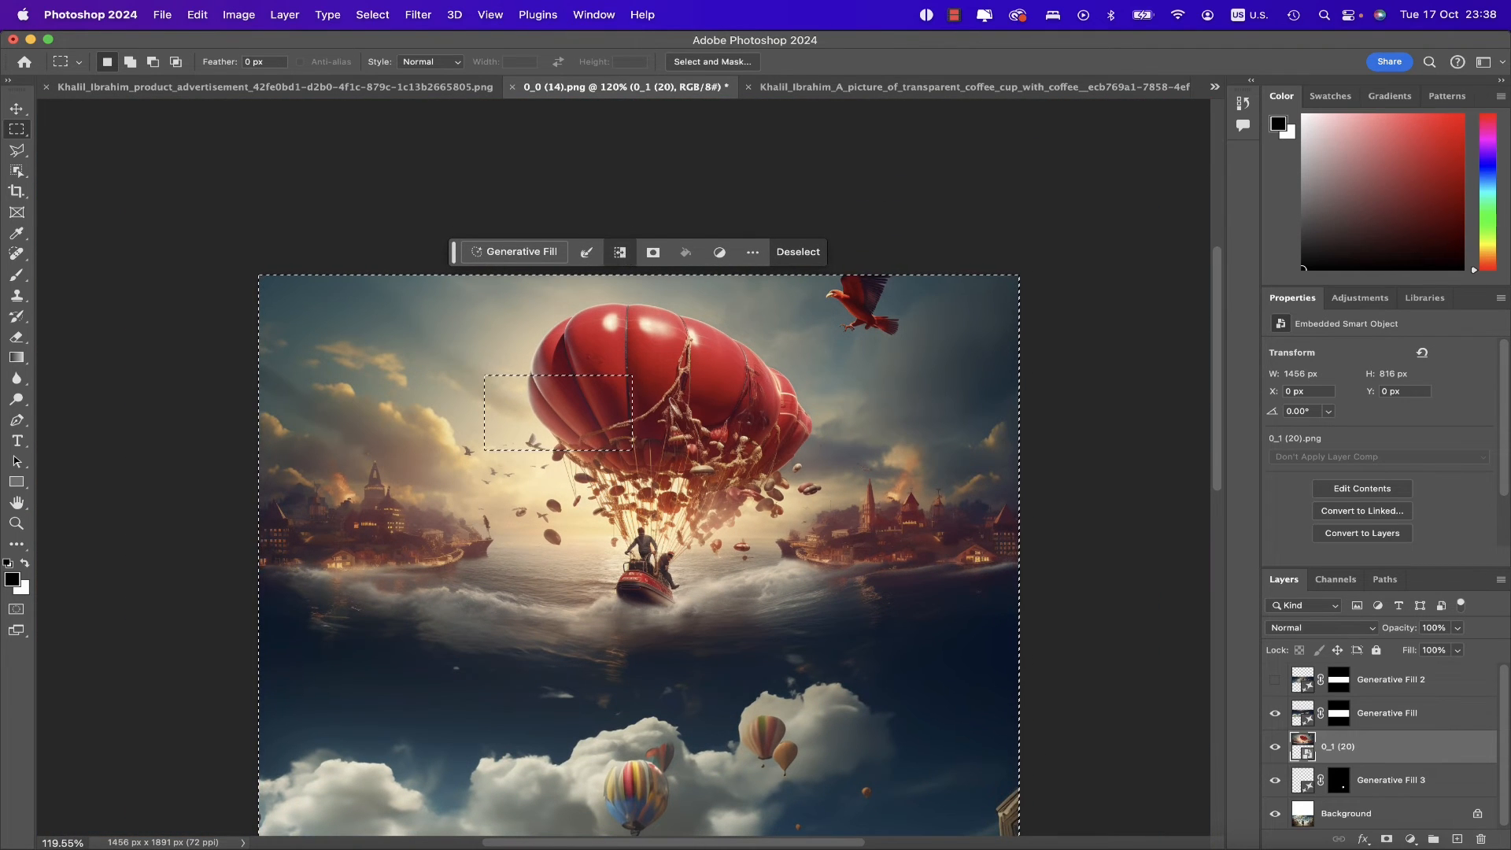
click(621, 253)
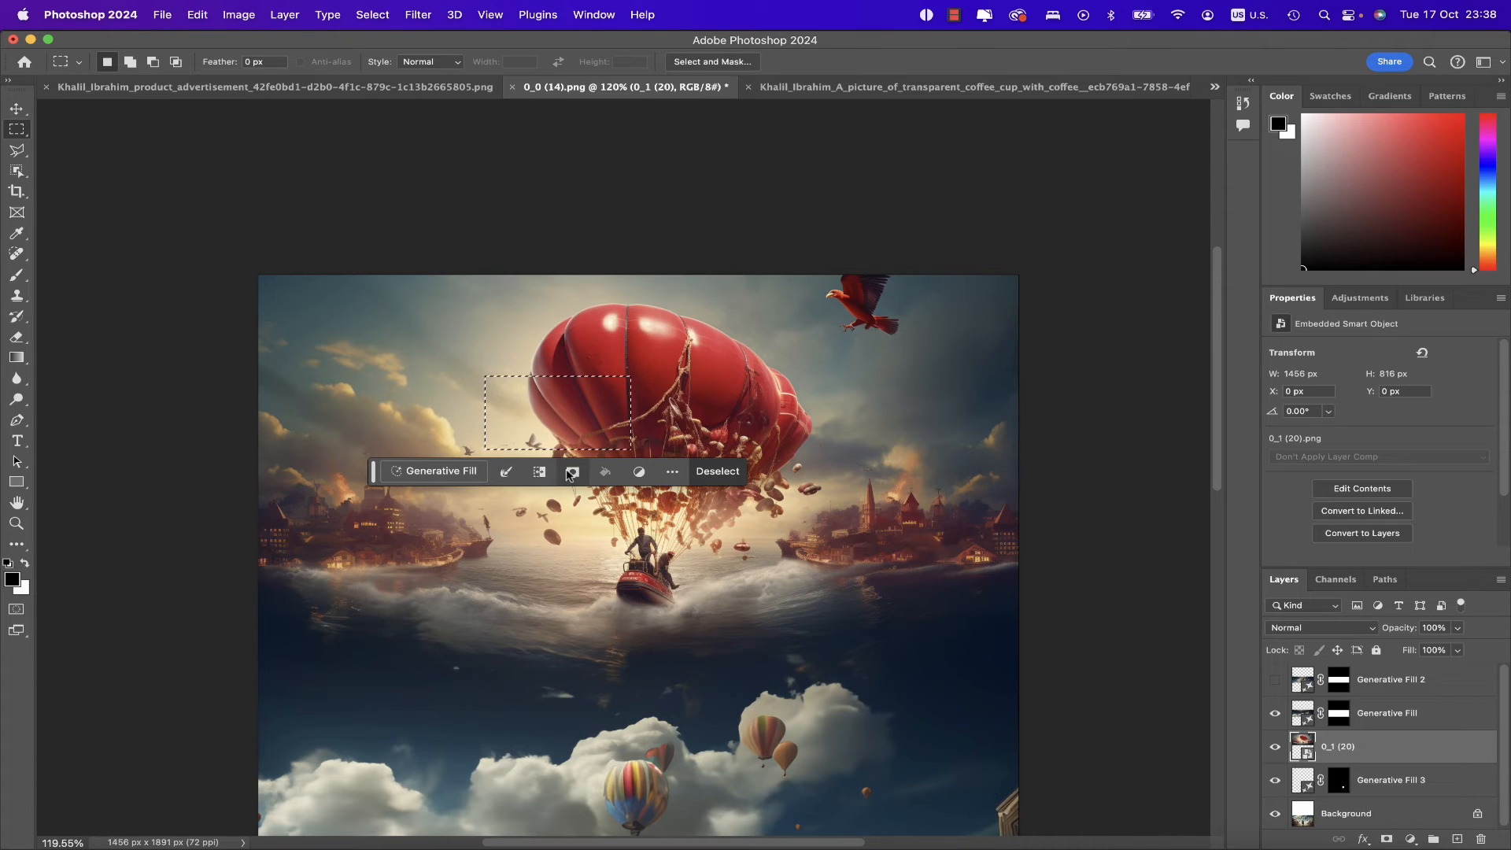
Create a layer mask from the rectangular selection on layer 0_1 (20) and move the contextual task bar up to the picture's lower sky.
click(571, 471)
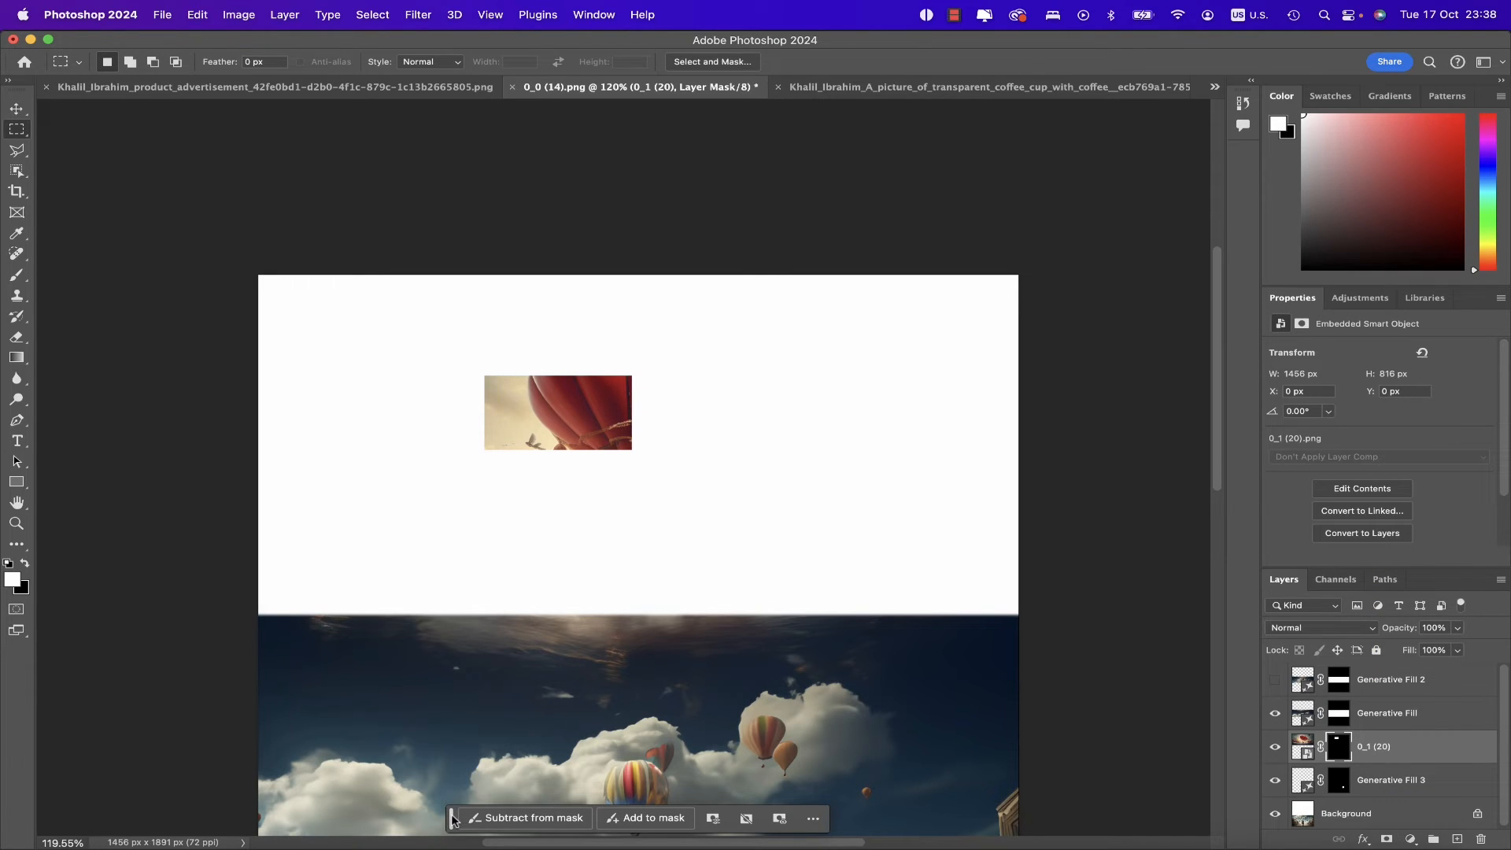
drag(454, 819, 459, 733)
drag(467, 660, 466, 598)
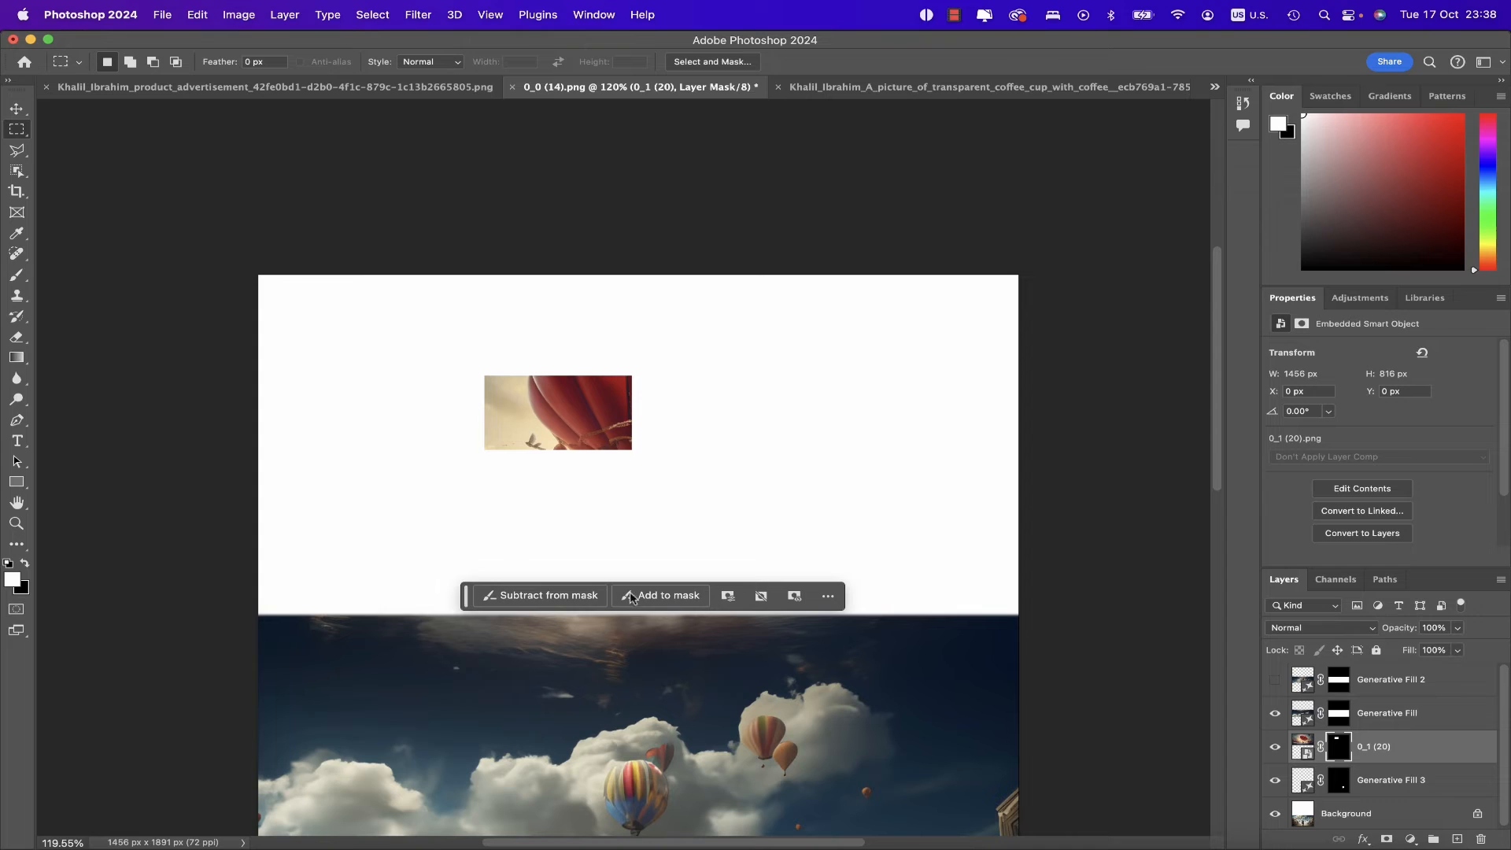
With a 50 px brush, add diagonal strokes across the balloon to the layer mask, and subtract part of the painted area.
click(669, 596)
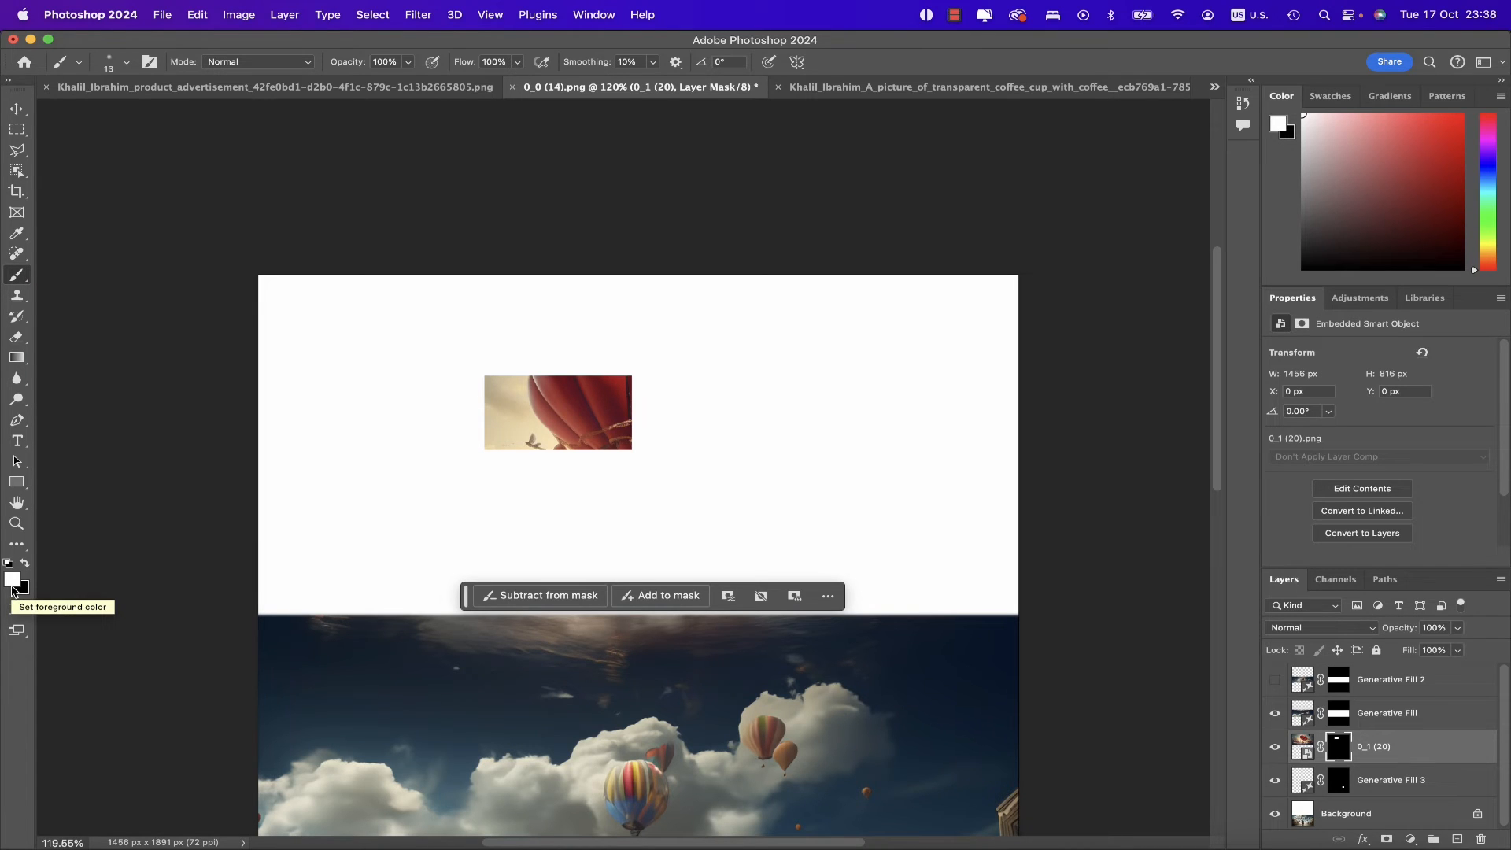
key(bracketright)
key(bracketright)
key(bracketright)
key(bracketright)
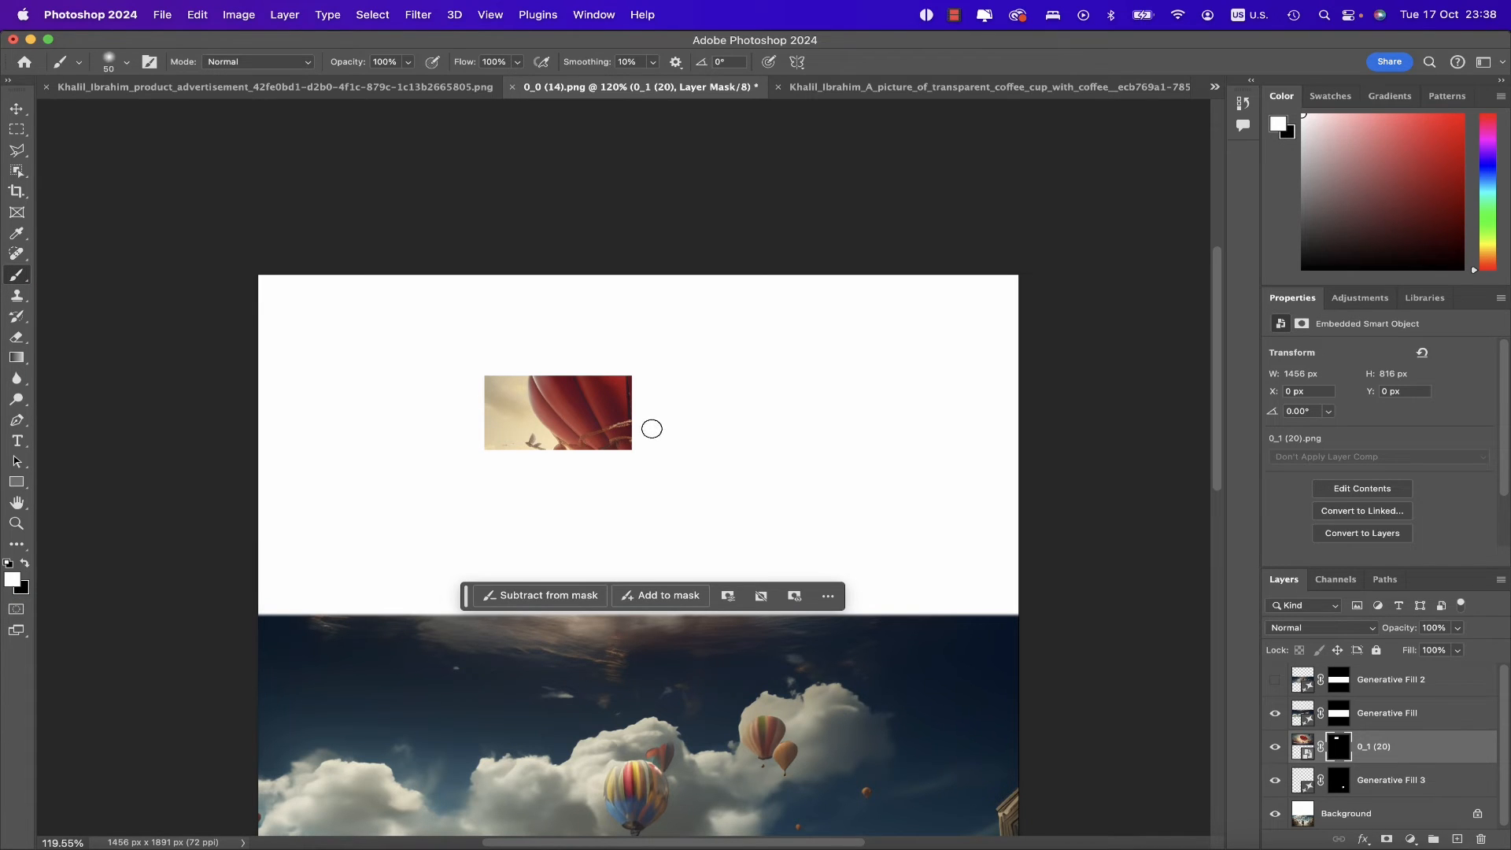
mouse_move(629, 429)
mouse_down()
mouse_move(710, 355)
mouse_move(577, 479)
mouse_move(761, 262)
mouse_move(631, 377)
mouse_up()
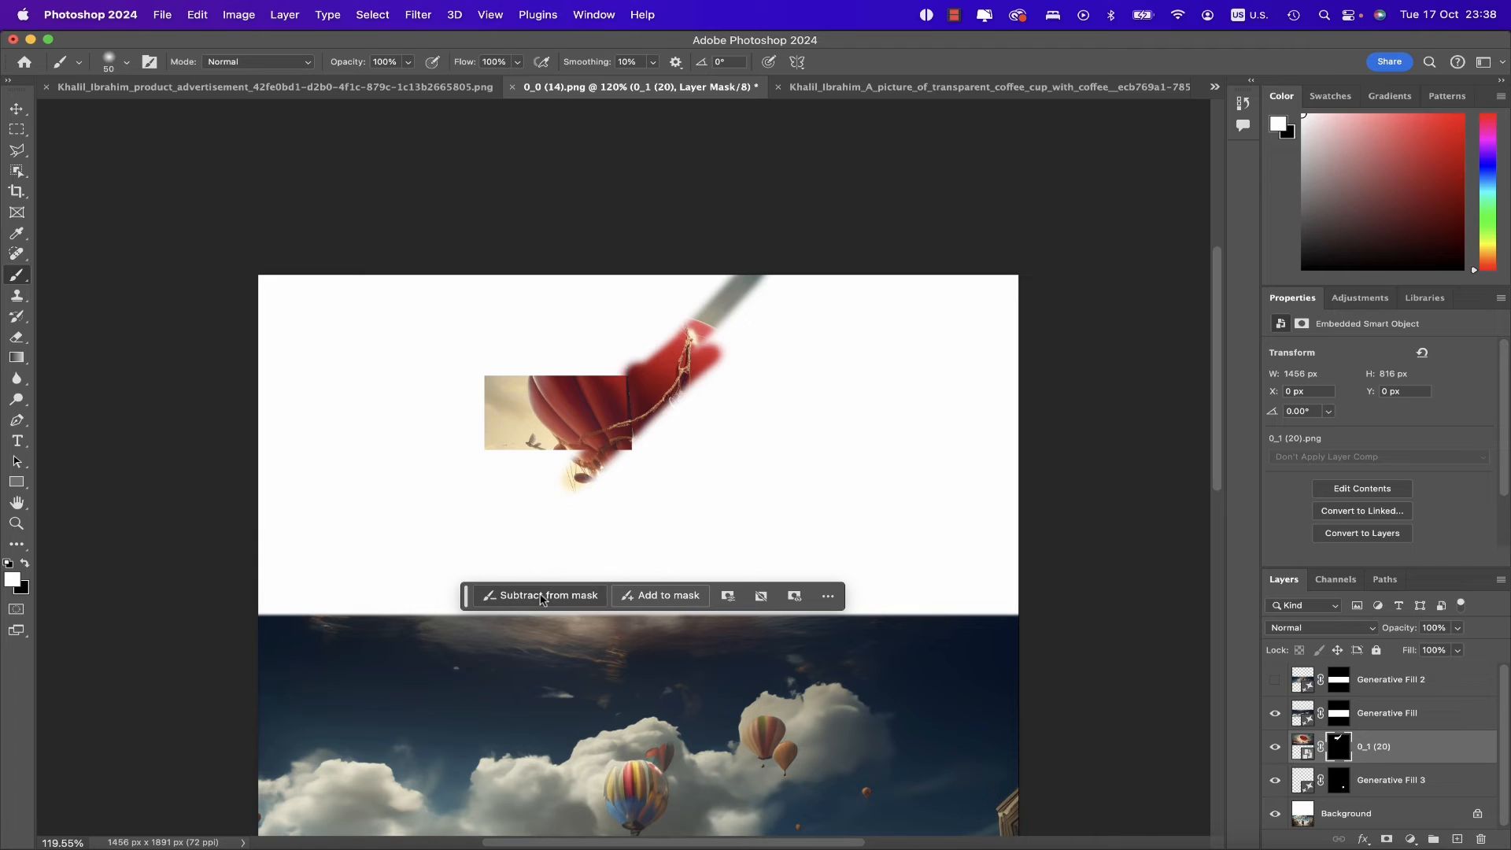
key(x)
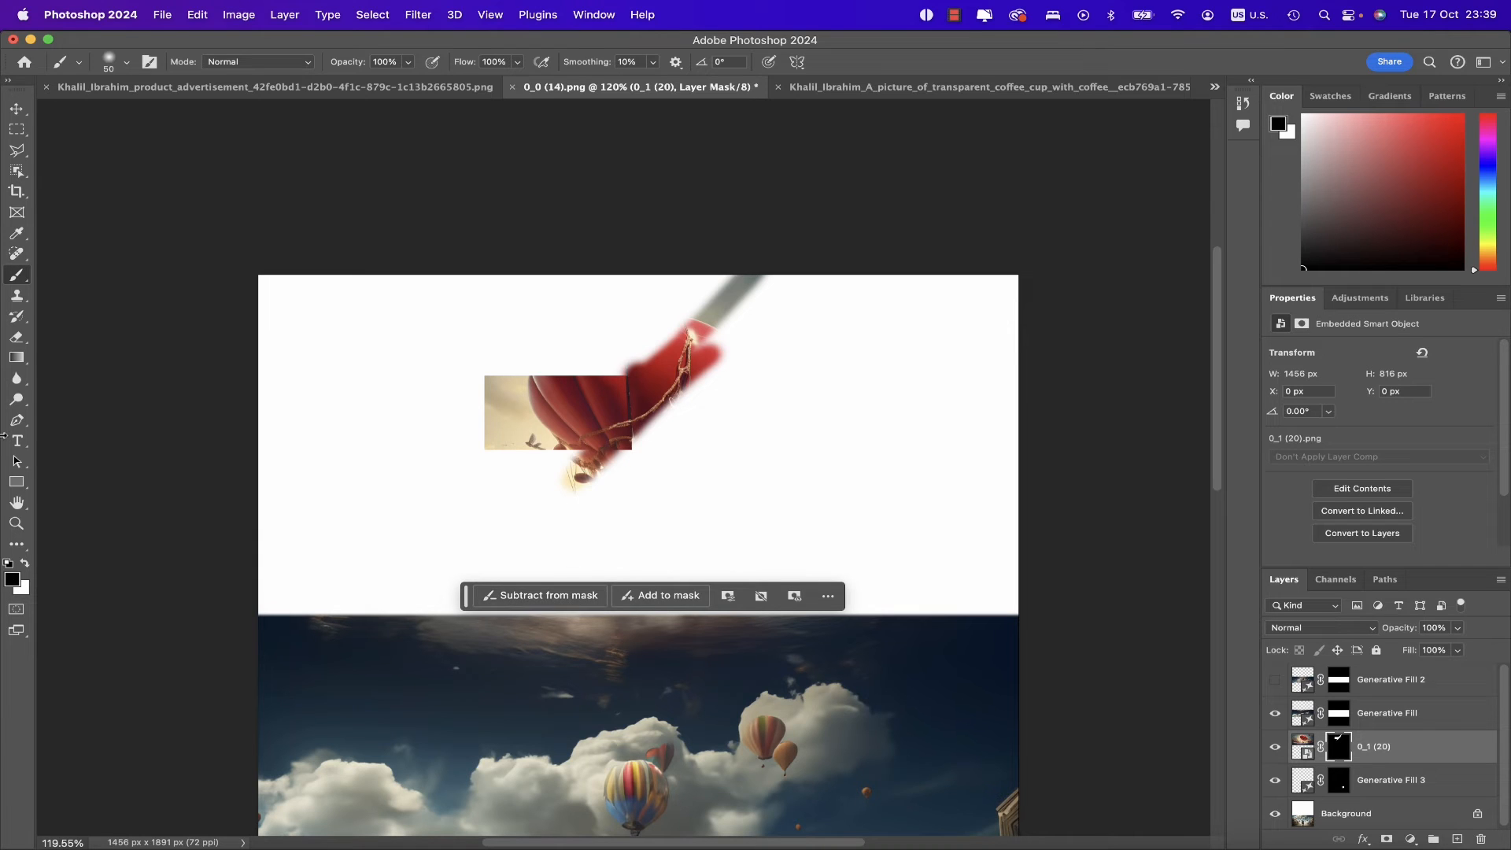
mouse_move(535, 460)
mouse_down()
mouse_move(680, 452)
mouse_move(562, 481)
mouse_move(714, 324)
mouse_move(608, 457)
mouse_up()
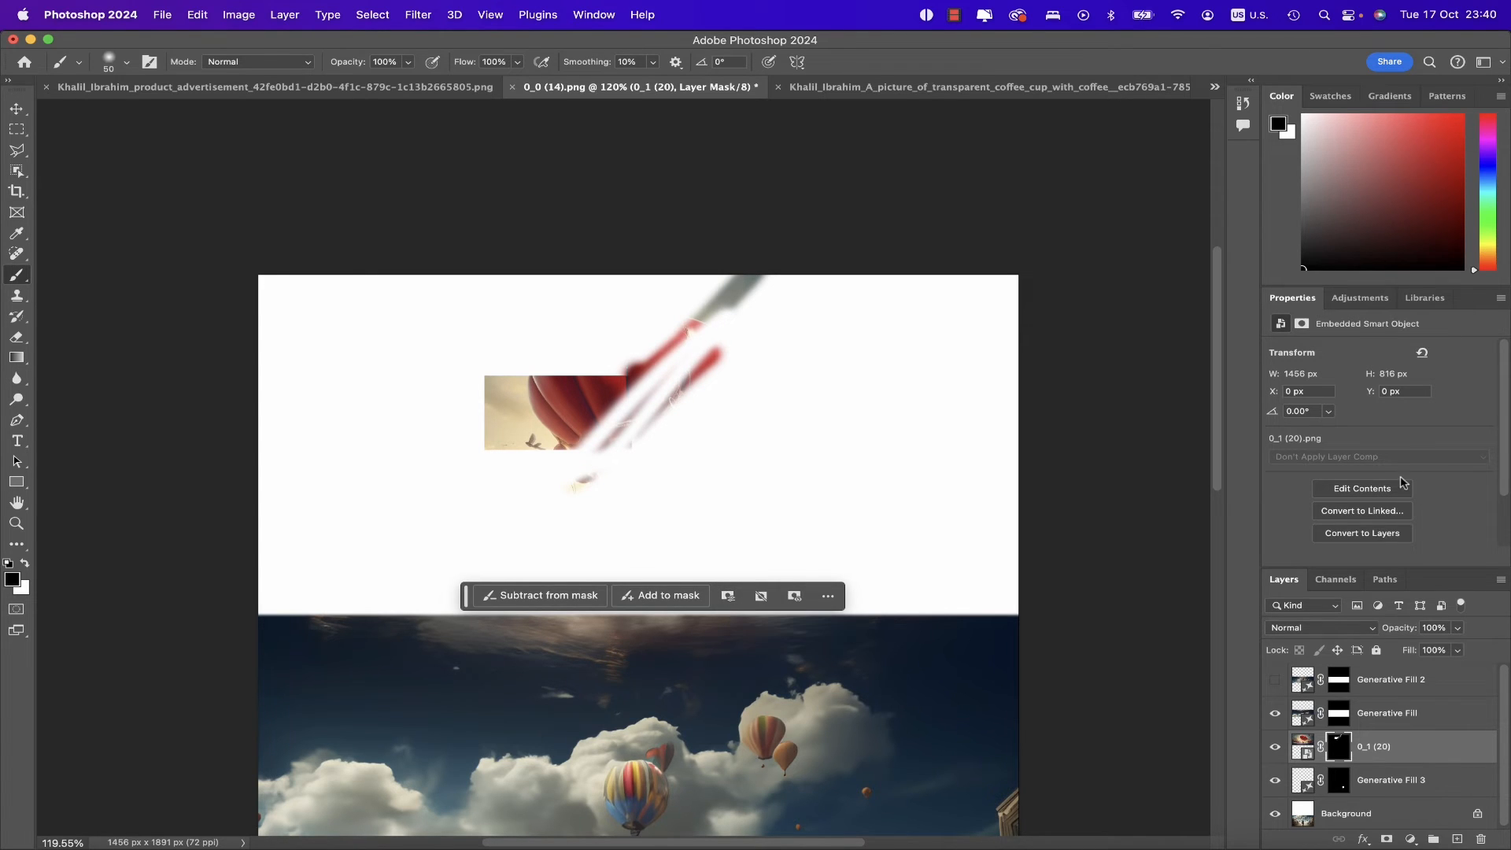
Reset the layer mask on layer 0_1 (20) and review the contextual task bar's position options.
click(838, 604)
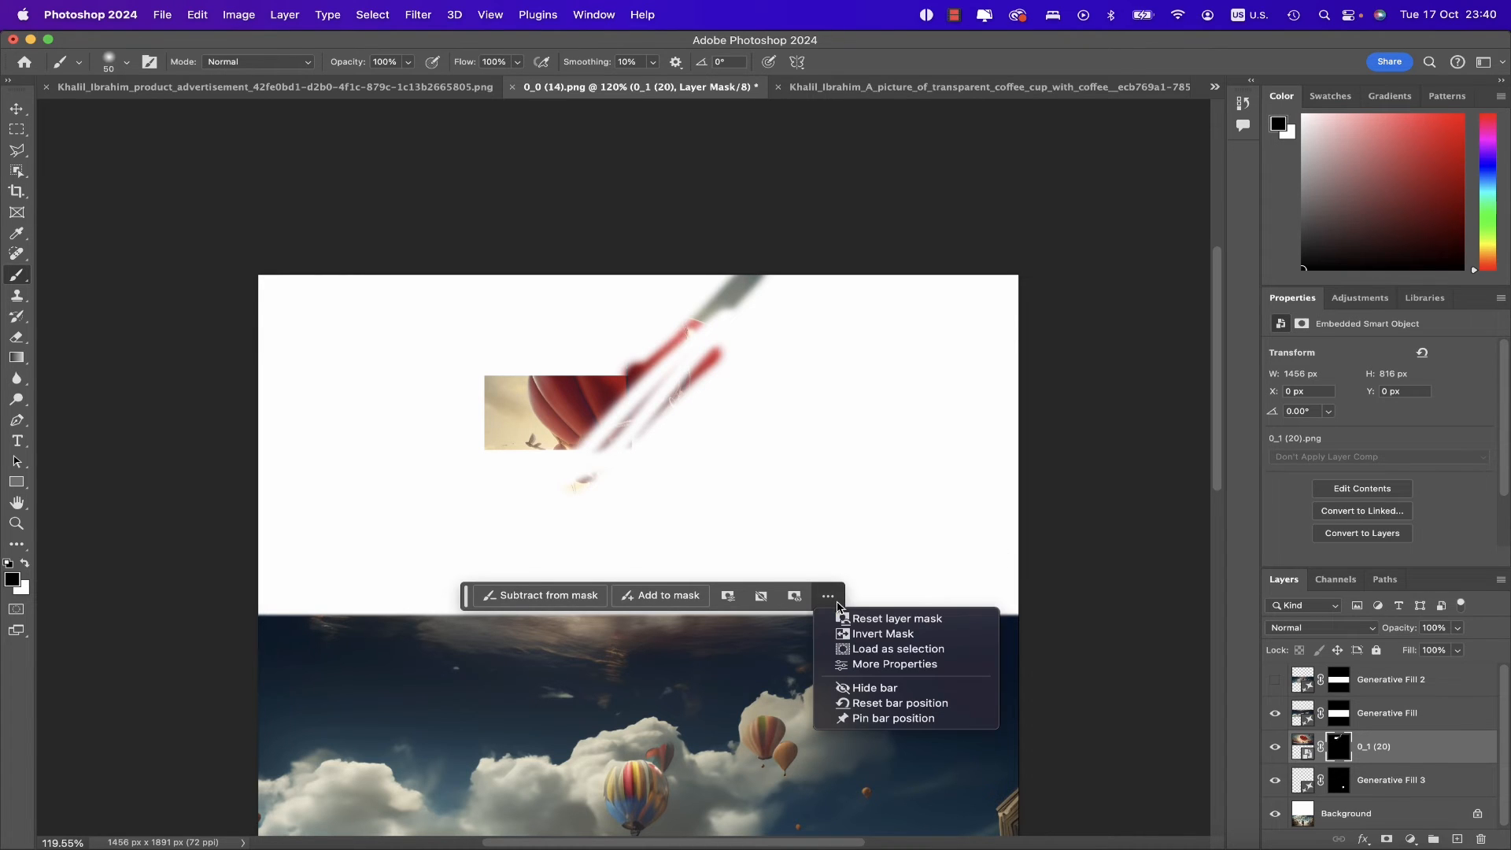
click(914, 620)
click(828, 598)
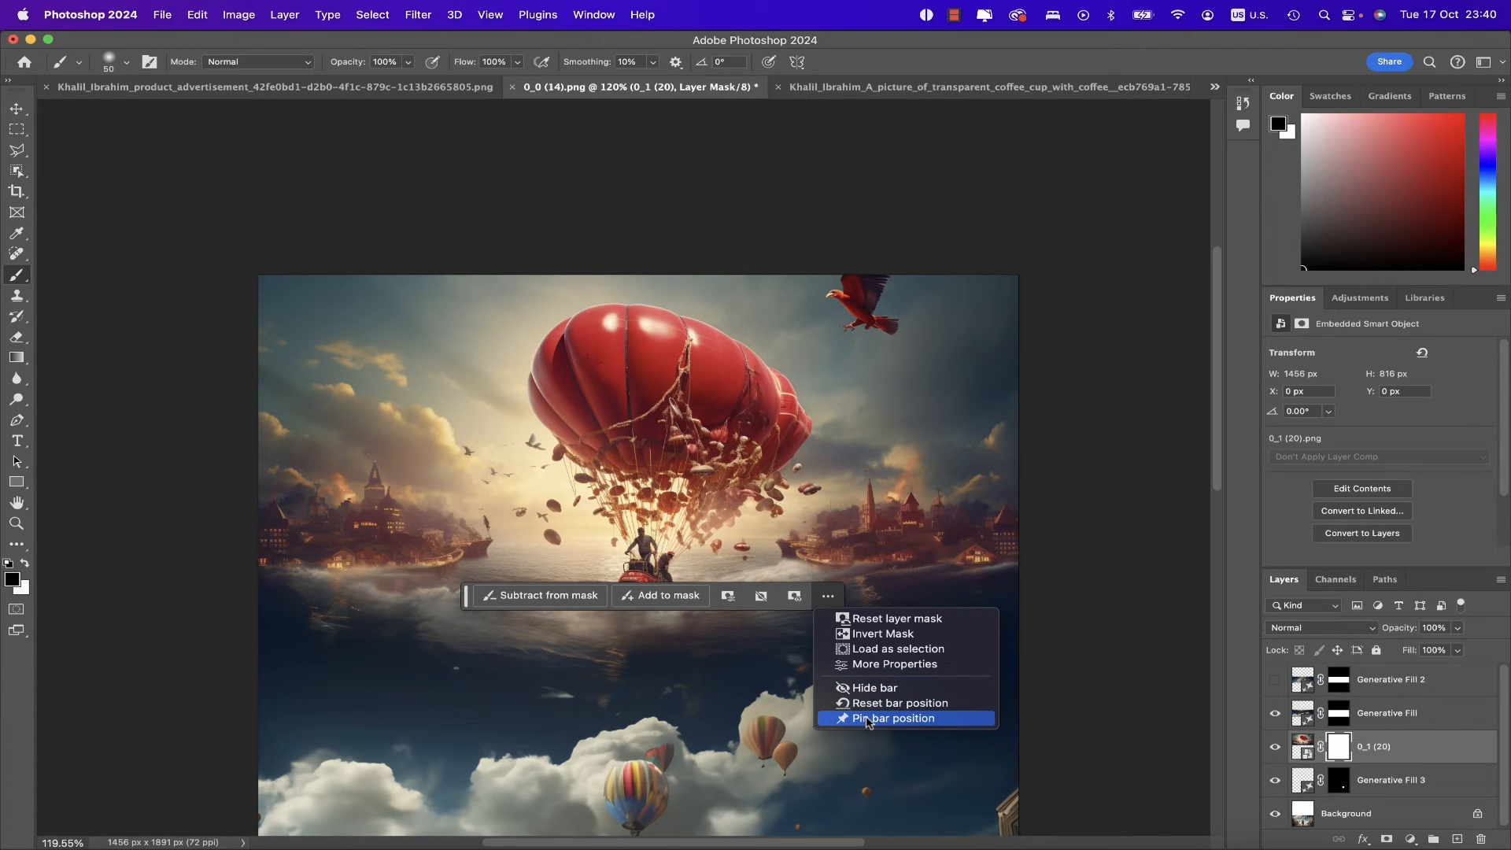
Undo the stray brush stroke on the mask and move the contextual task bar off the canvas, beyond the picture's upper-left corner.
click(465, 597)
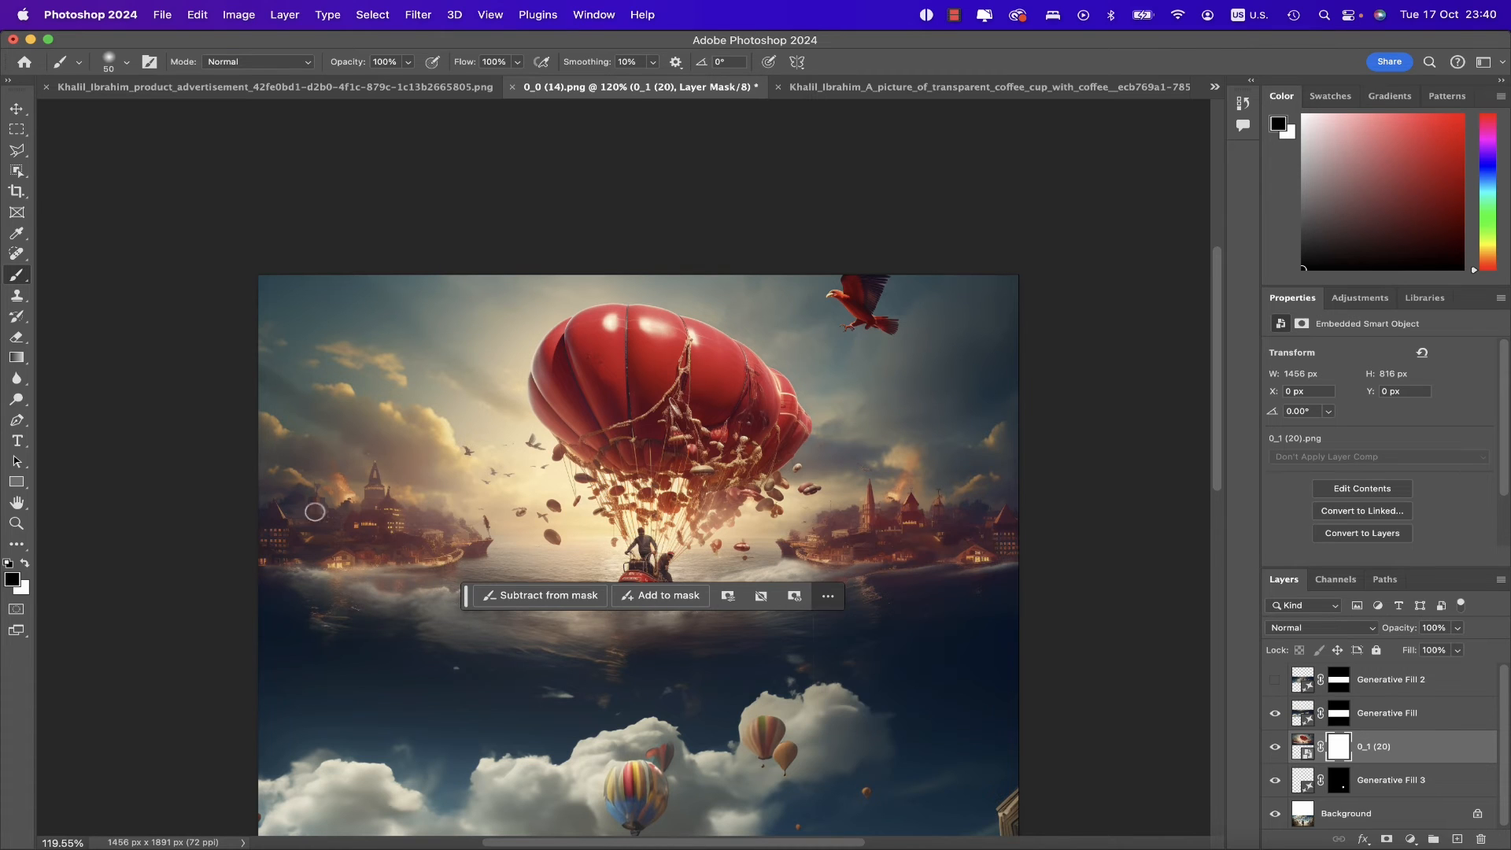
mouse_move(263, 282)
mouse_down()
mouse_move(280, 351)
mouse_move(455, 614)
mouse_up()
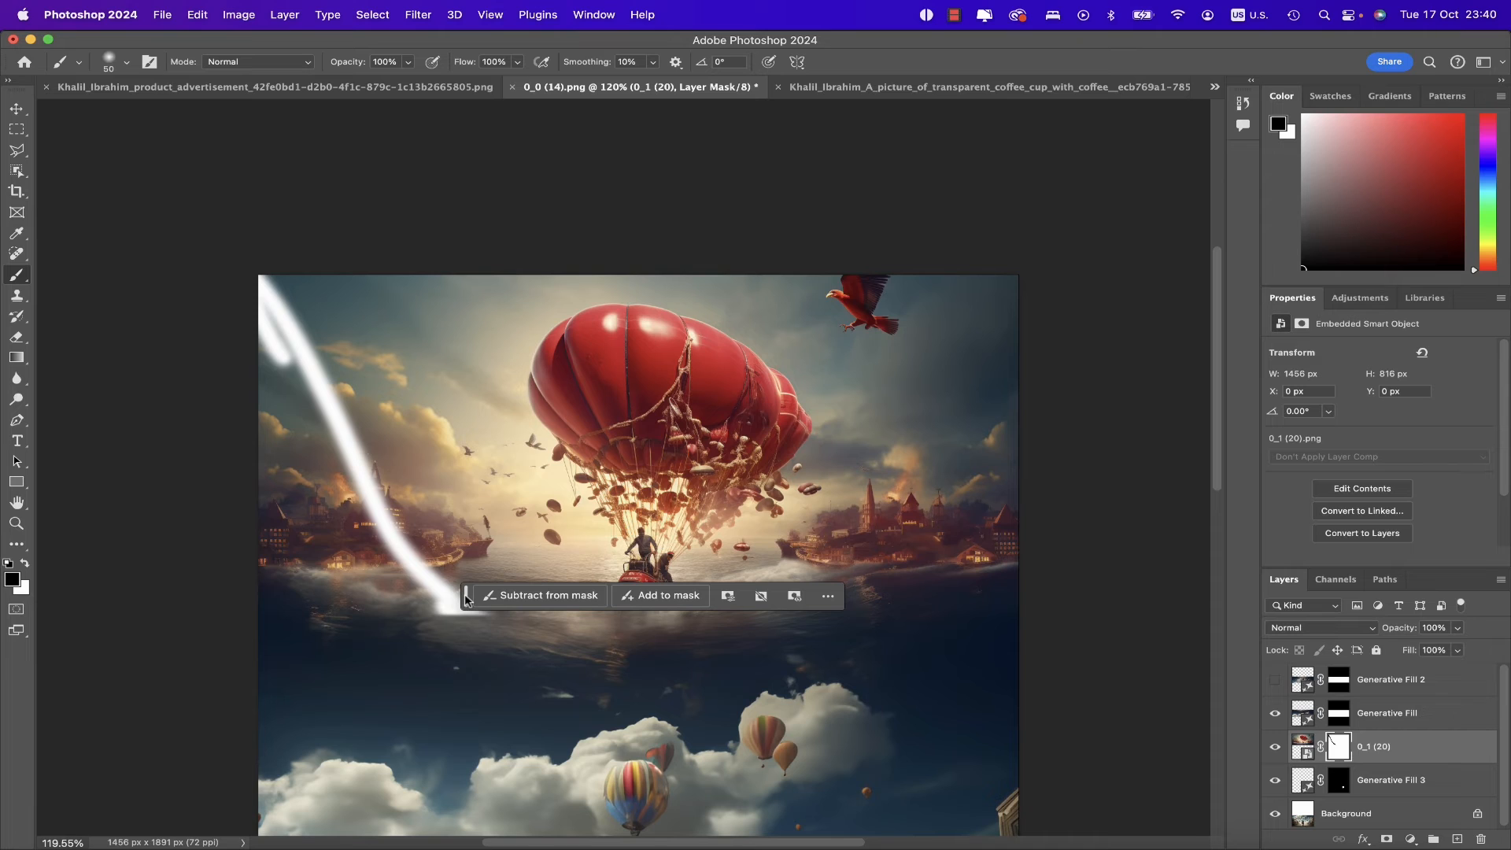
key(super+z)
mouse_move(465, 597)
mouse_down()
mouse_move(192, 233)
mouse_move(151, 209)
mouse_up()
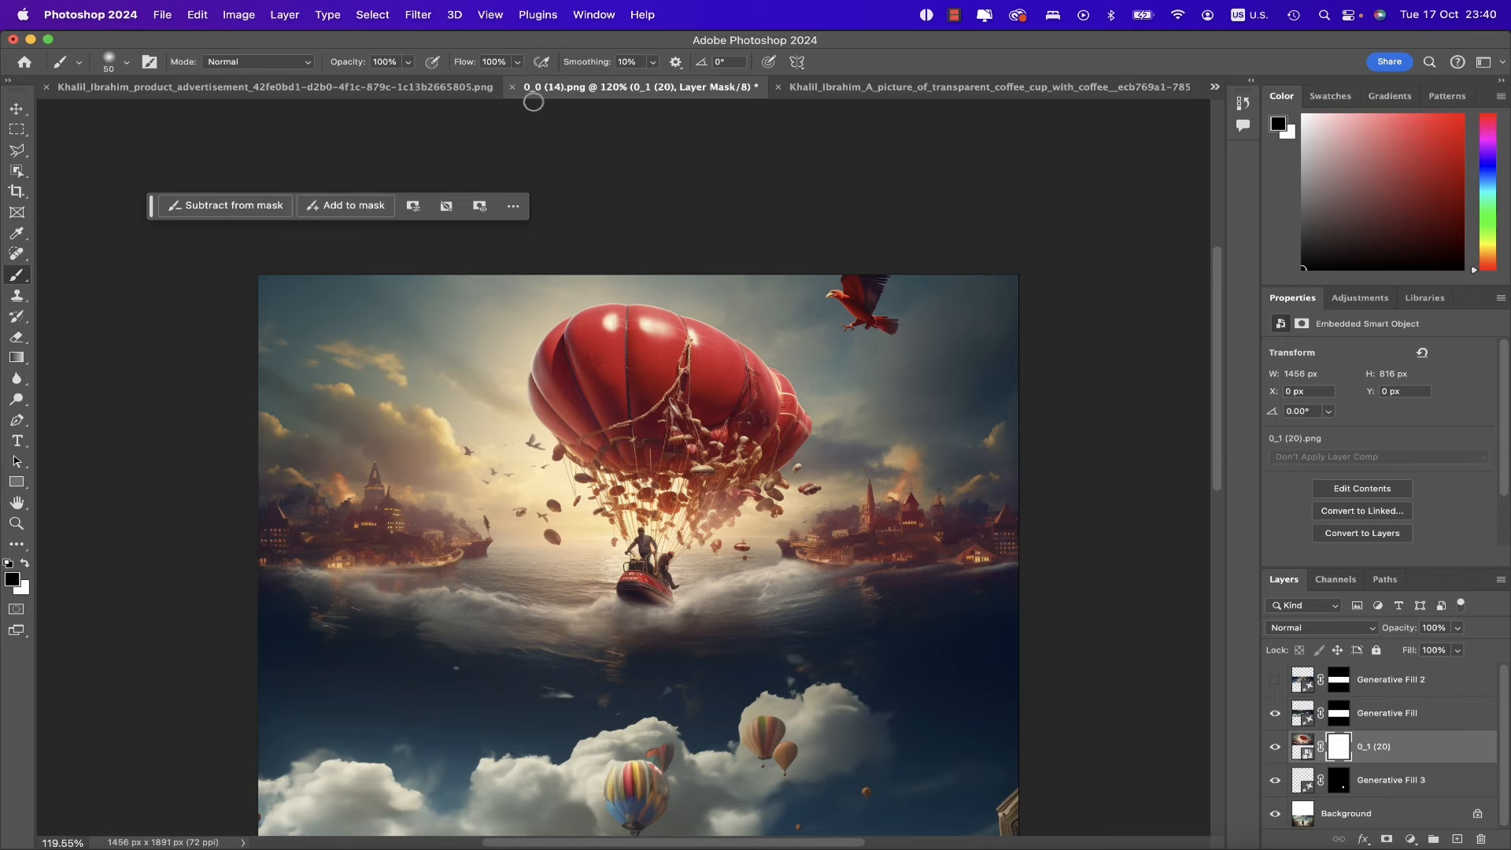
click(592, 18)
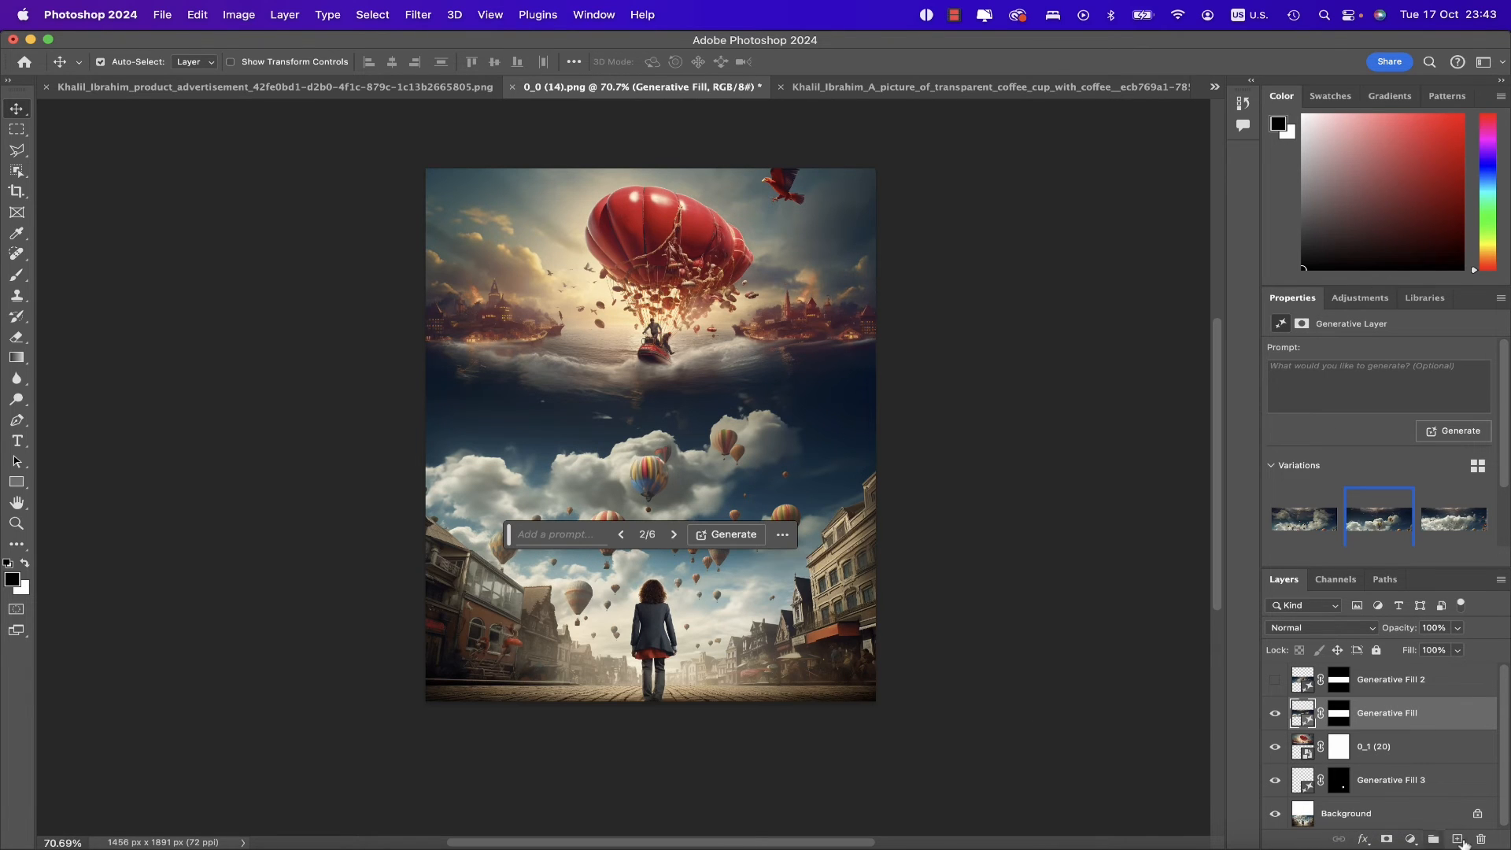
Add a new layer above the Generative Fill layer and activate the Gradient Tool.
click(1462, 843)
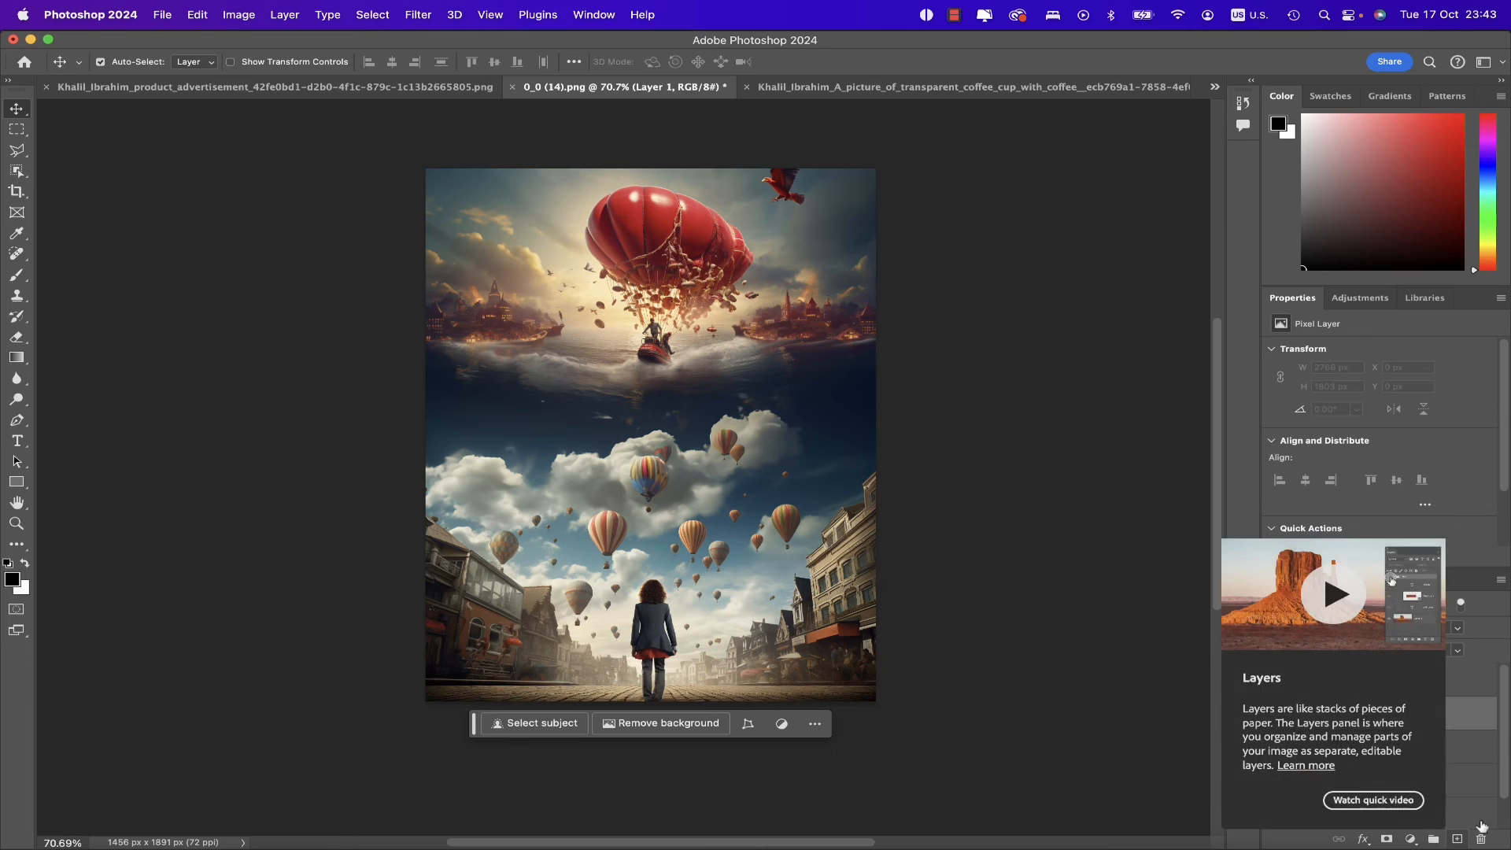
click(18, 358)
click(17, 359)
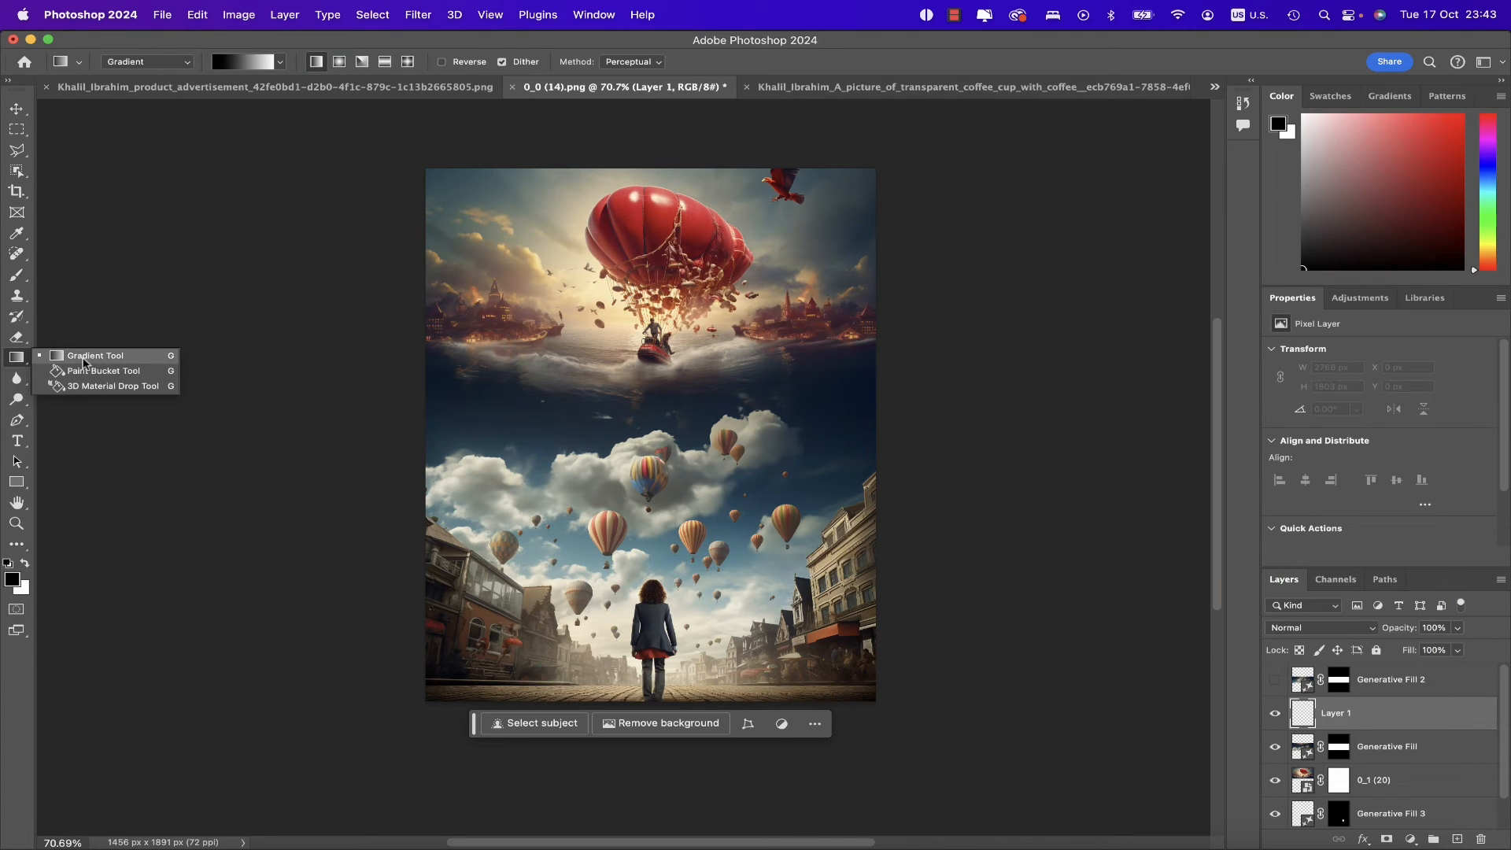
click(84, 356)
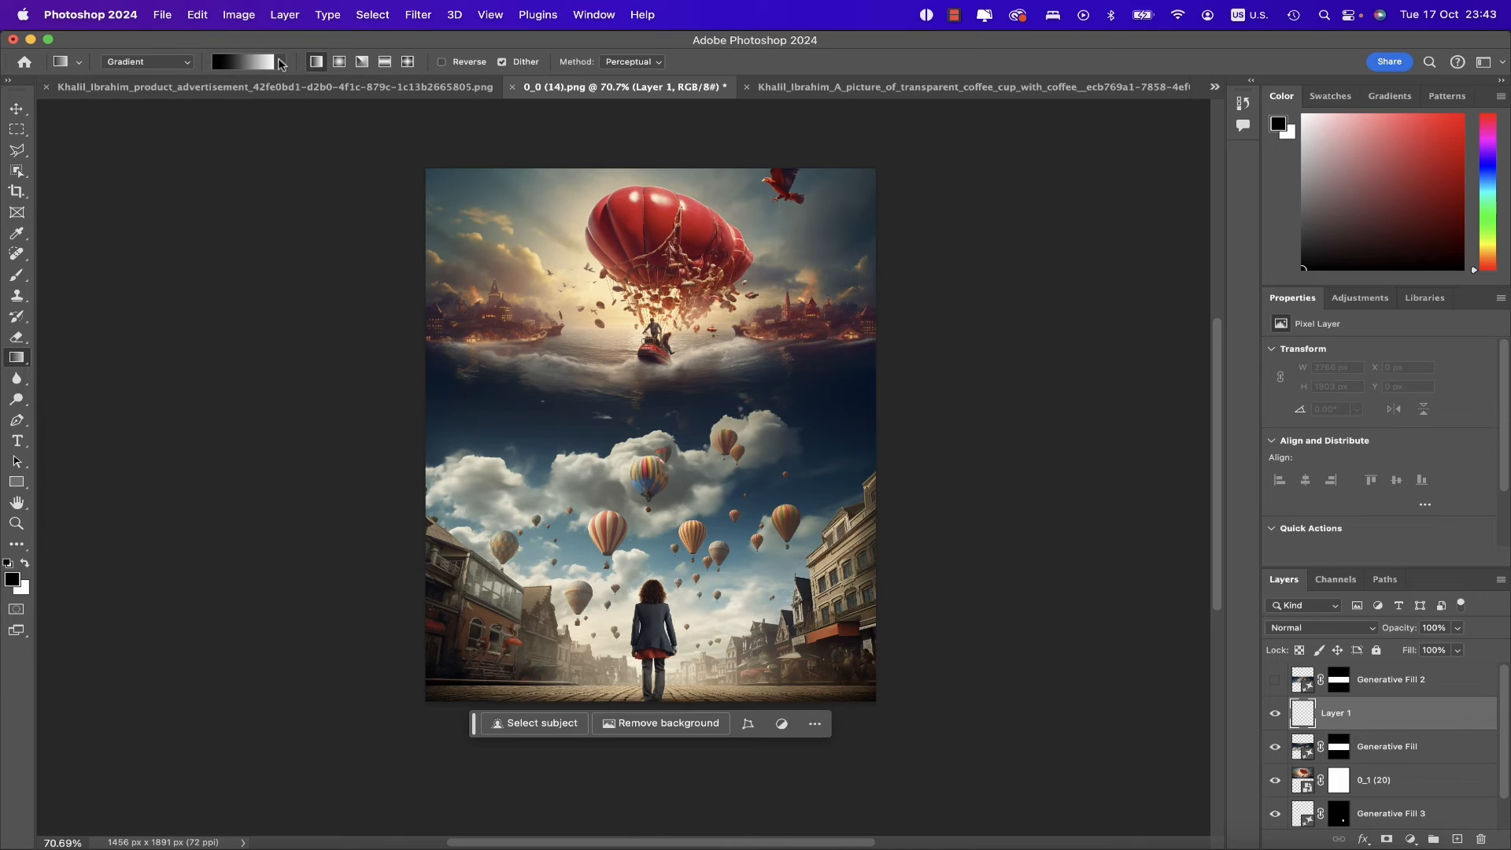
Expand the Blues gradient presets and pick the dark-to-light blue gradient.
click(280, 62)
click(151, 92)
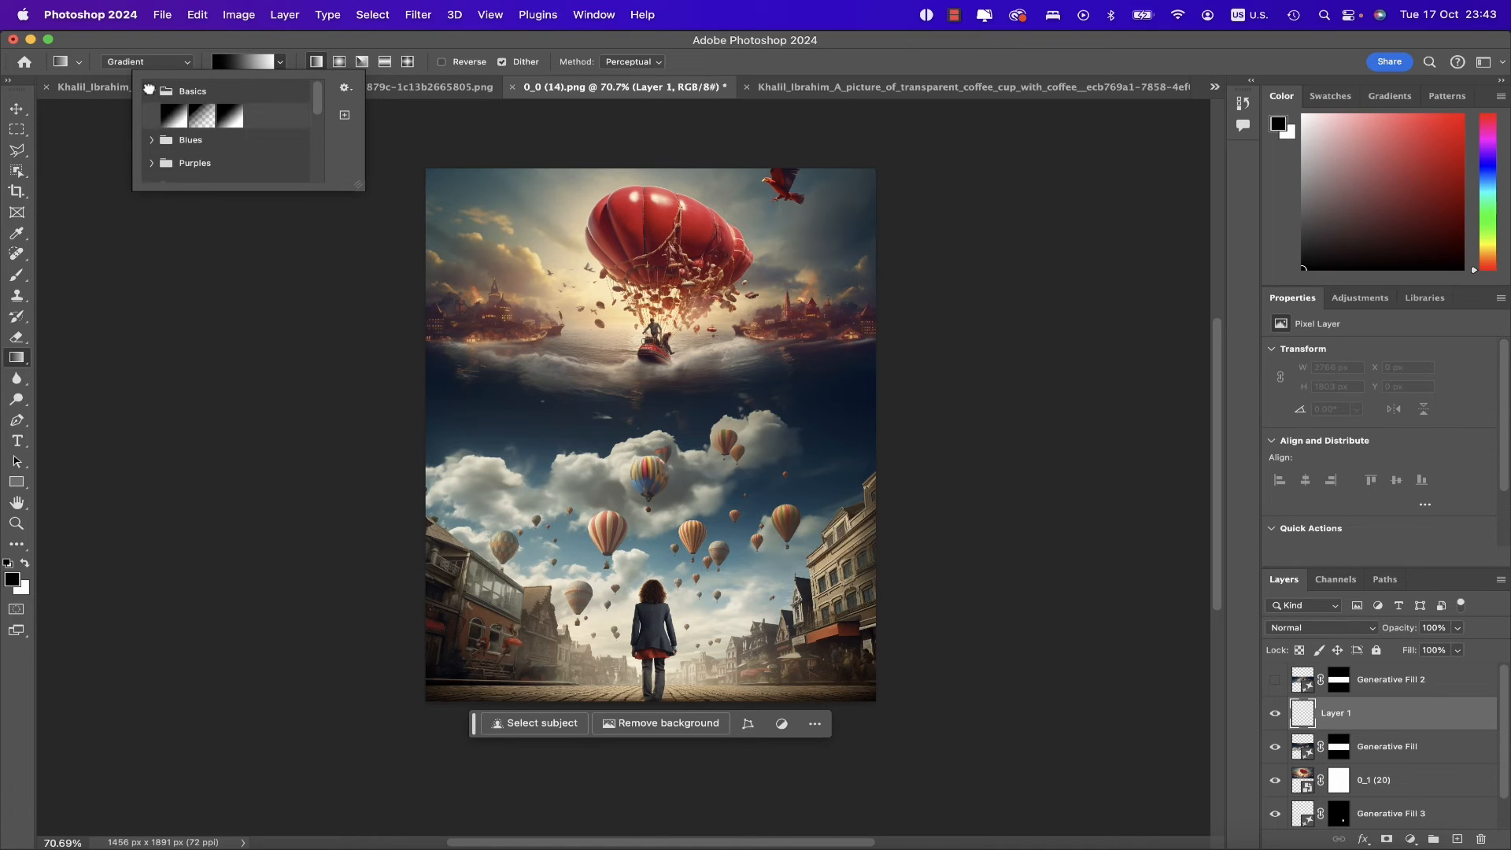
click(148, 139)
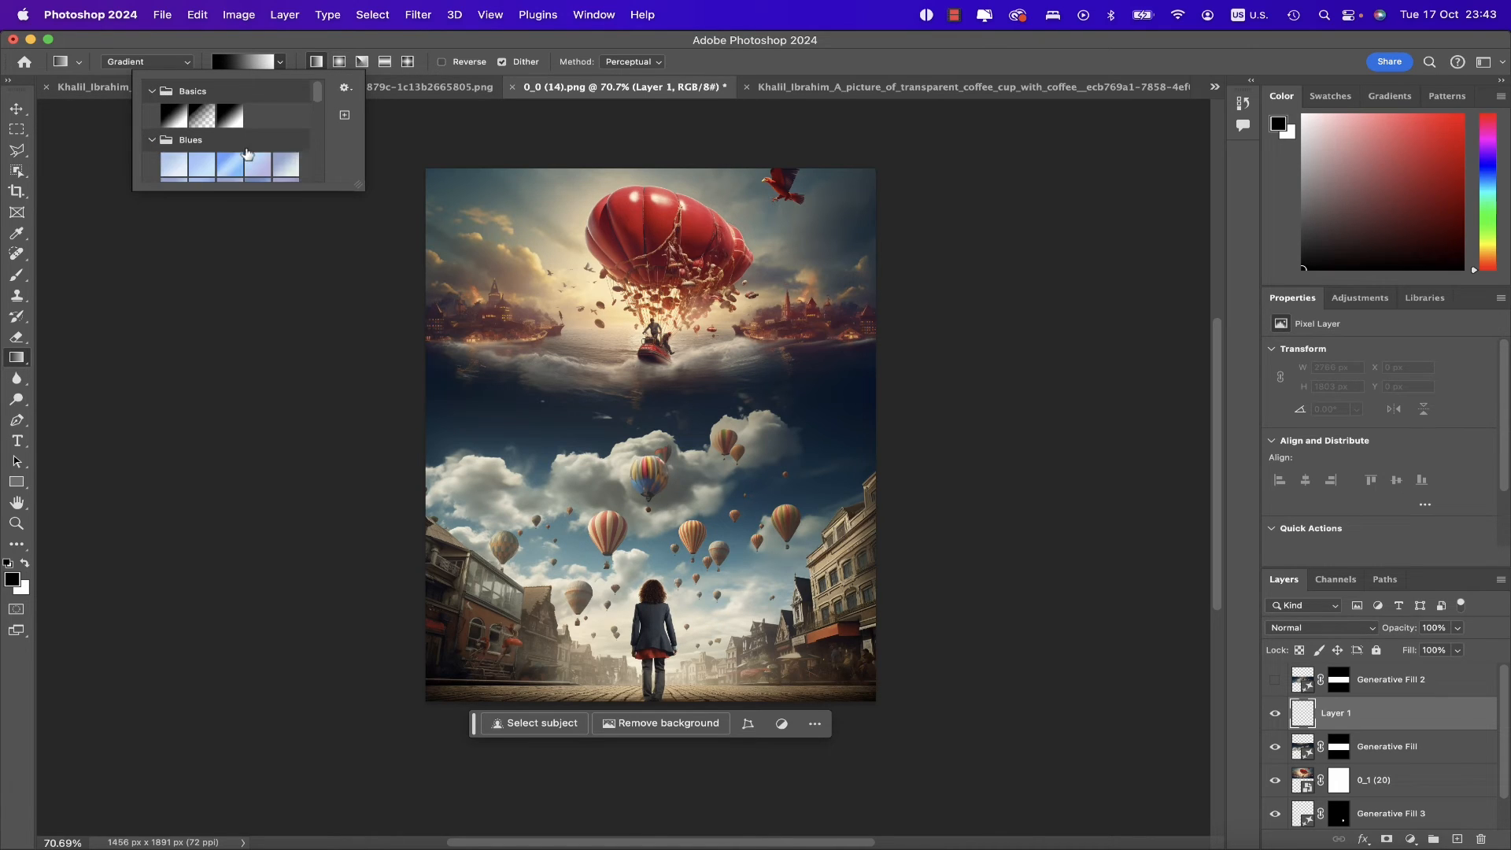
scroll(244, 154, down, 5)
scroll(246, 154, up, 4)
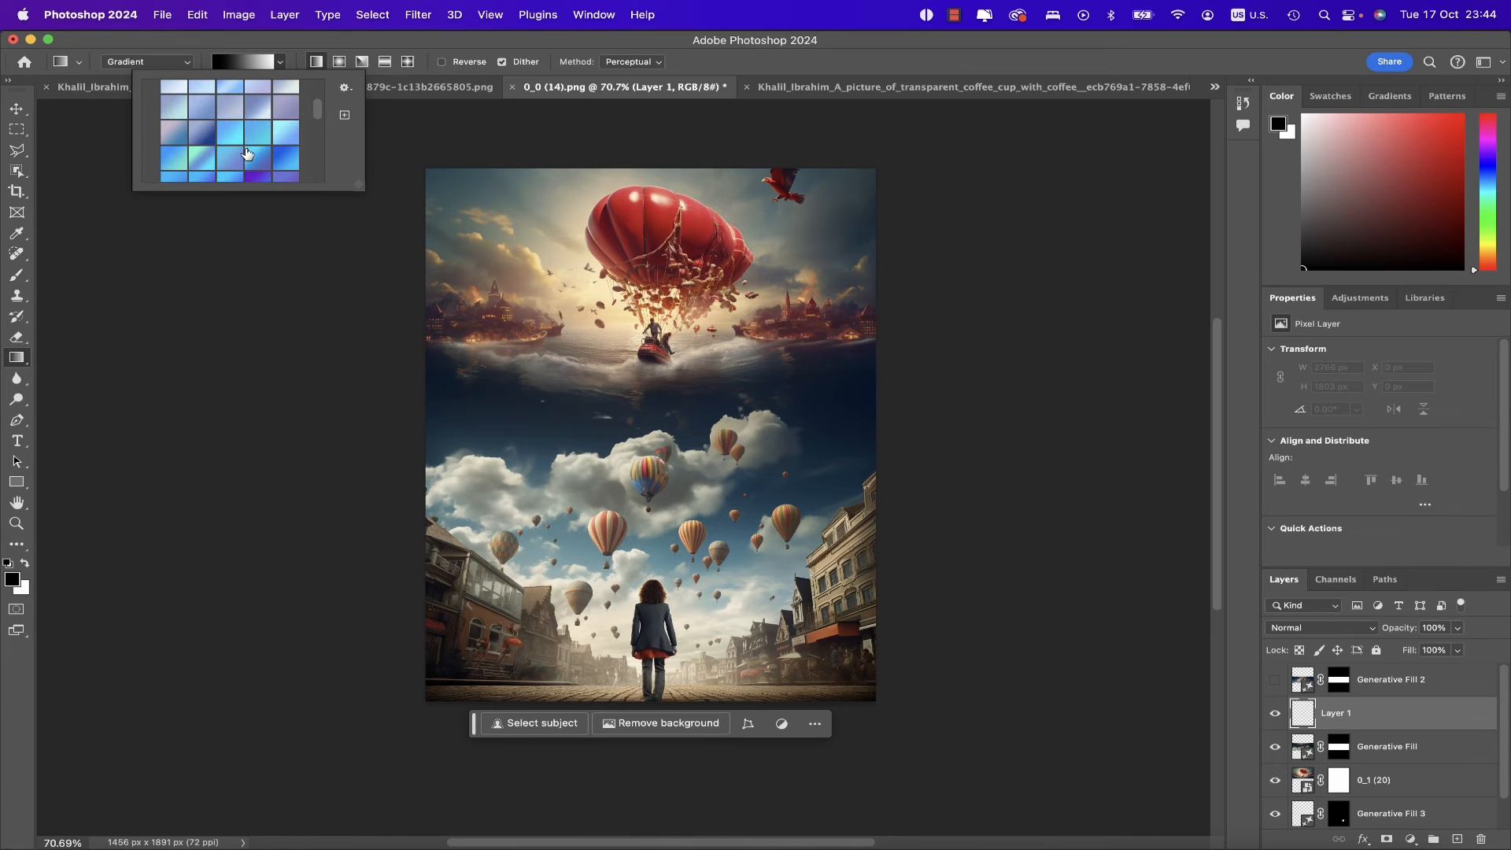
click(295, 161)
Keep the Gradient mode instead of Classic gradient and draw a linear gradient diagonally from the picture's upper-left to its lower-right corner.
click(186, 67)
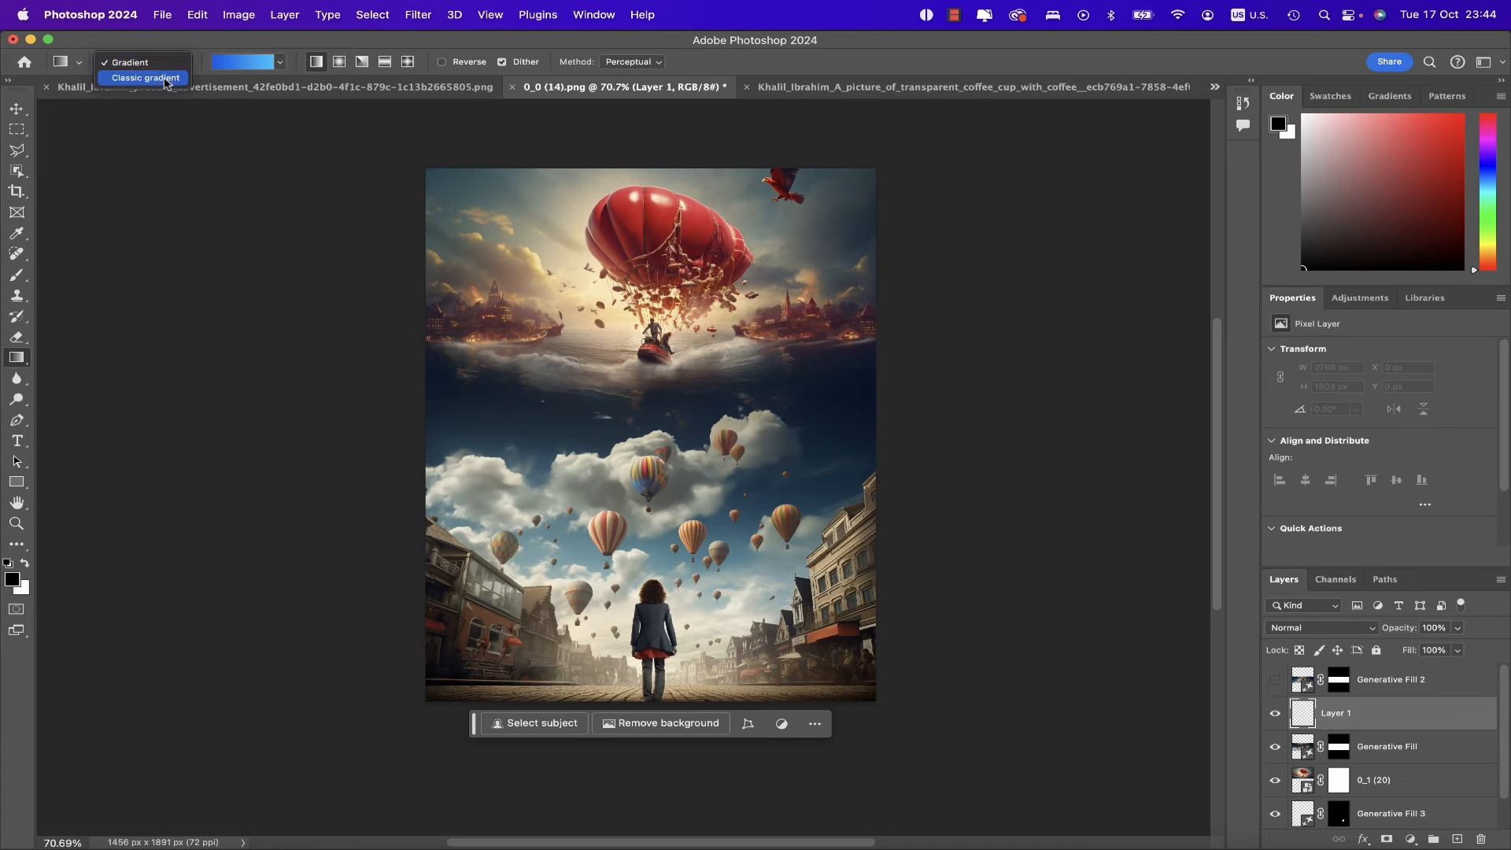
click(156, 64)
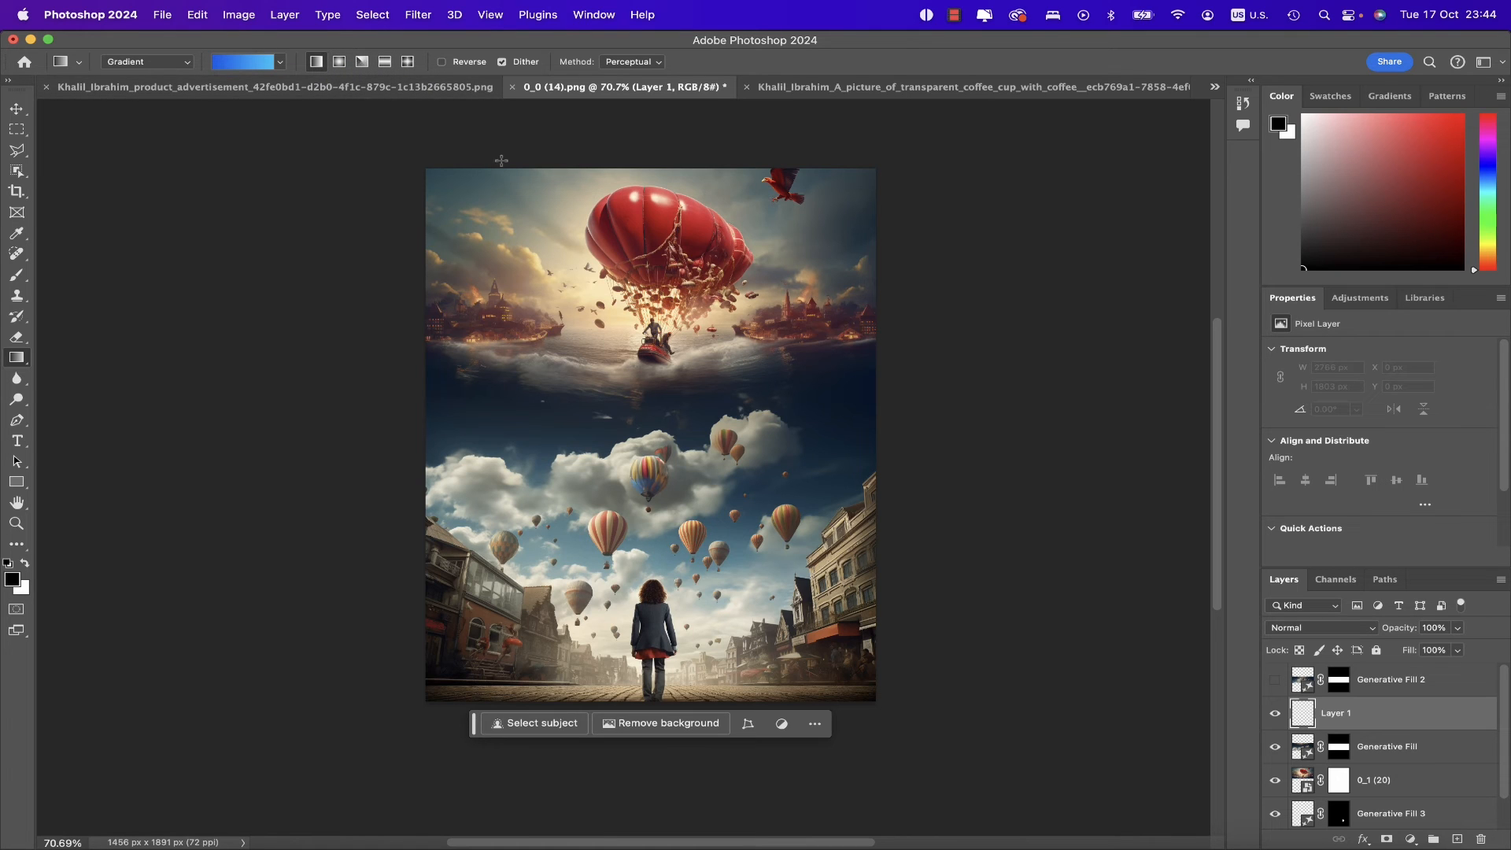
drag(444, 206, 842, 667)
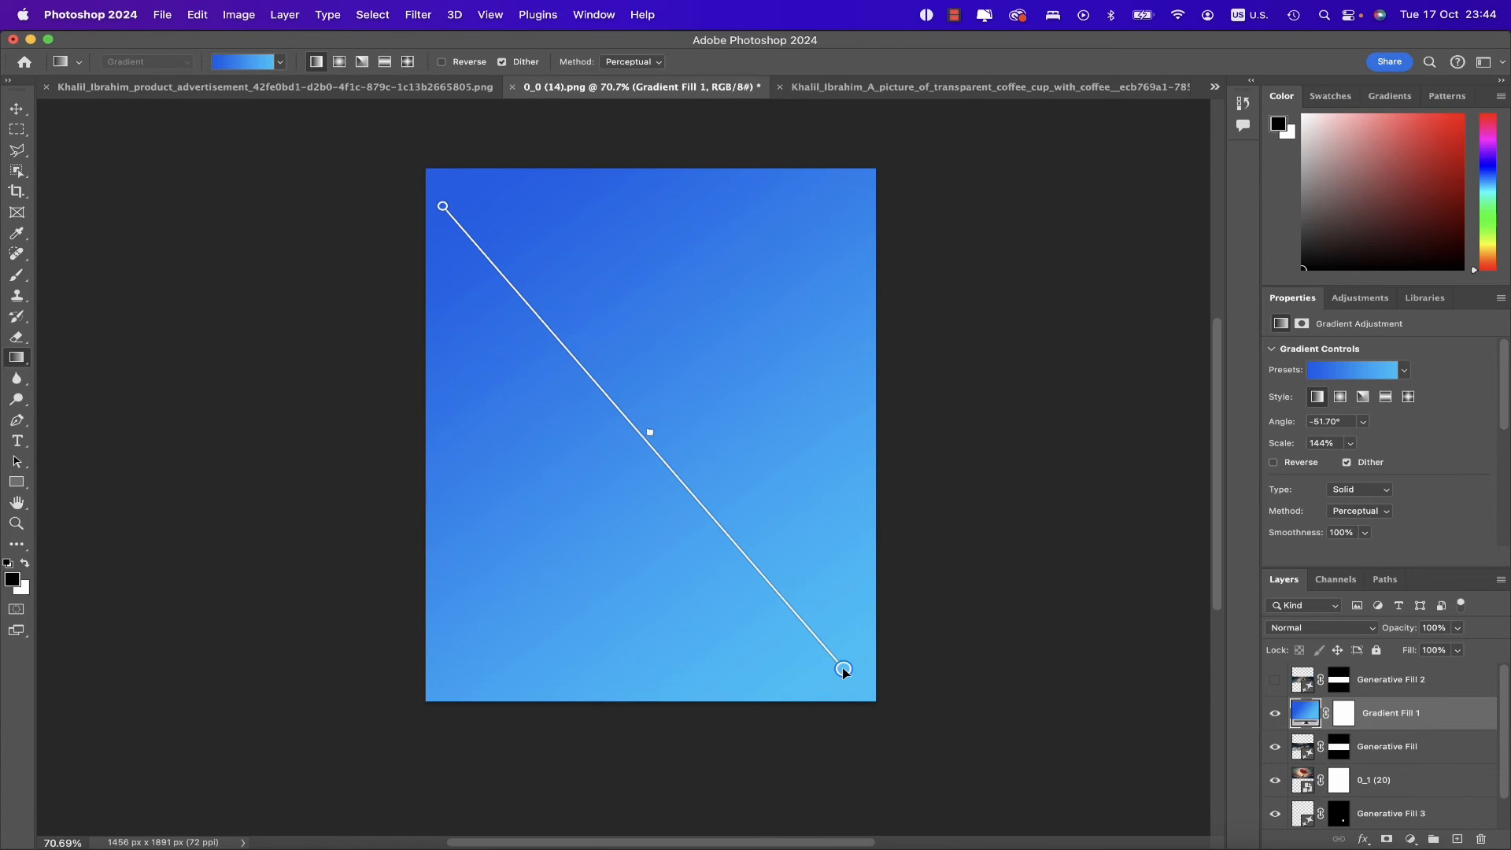
Reposition the gradient's endpoints to an angle of about -11.6° and 62% scale, and shift its midpoint slightly toward the dark blue end.
drag(842, 668, 756, 501)
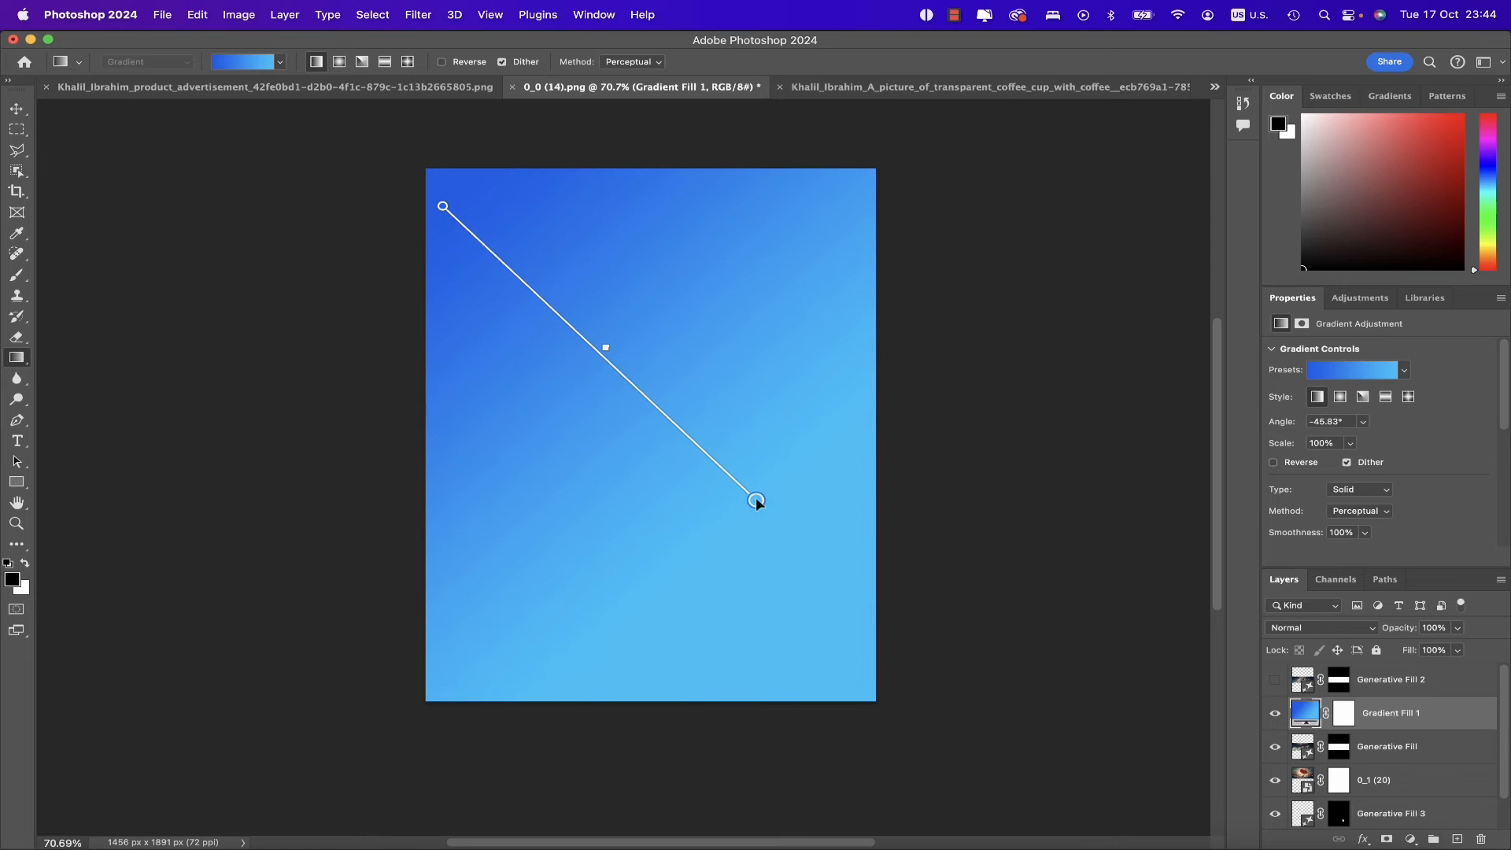
drag(445, 209, 551, 321)
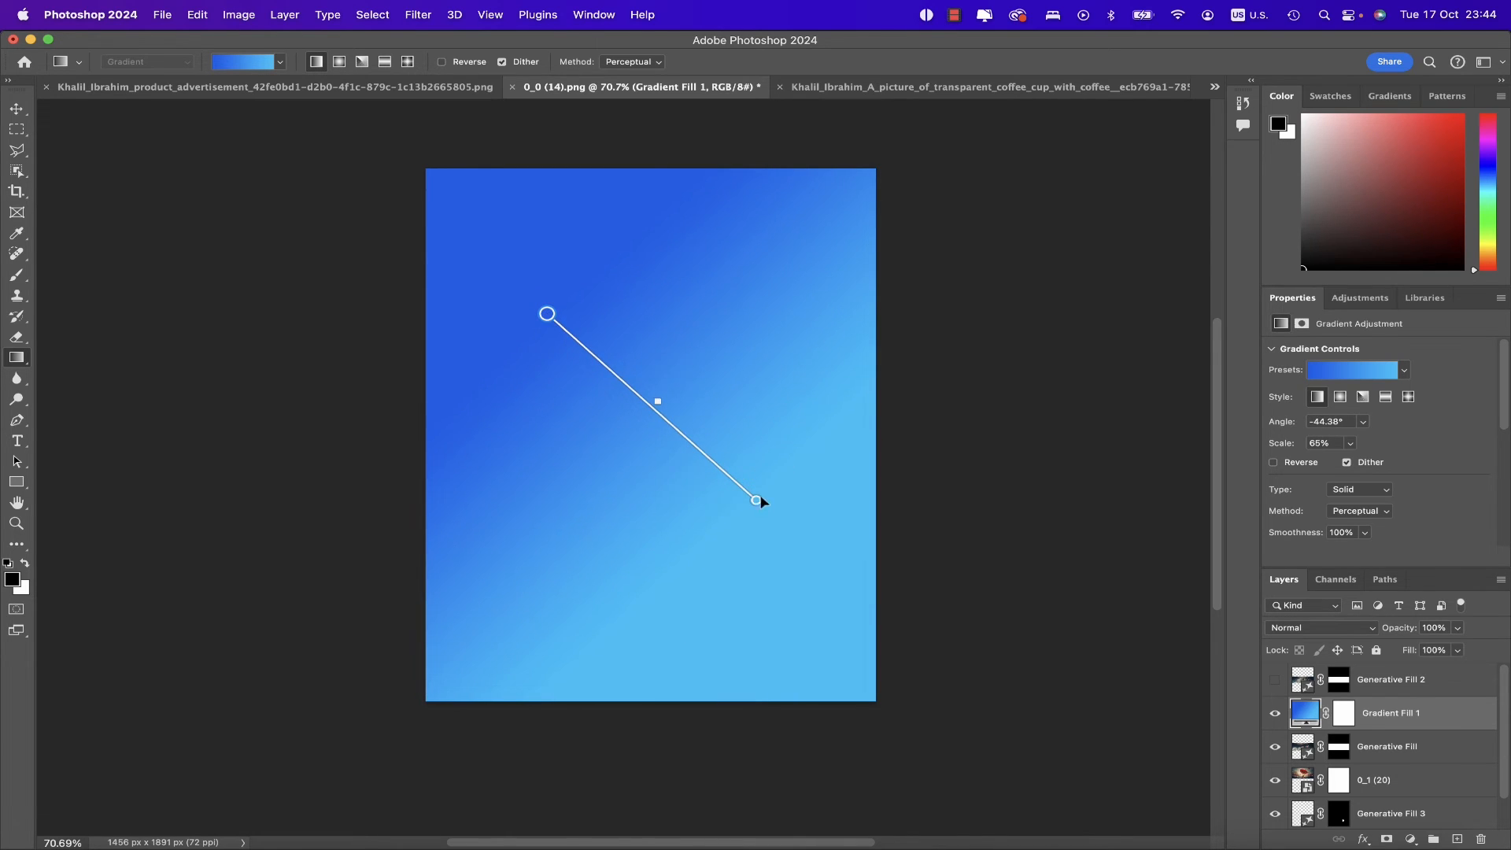
drag(757, 501, 819, 365)
drag(685, 332, 655, 325)
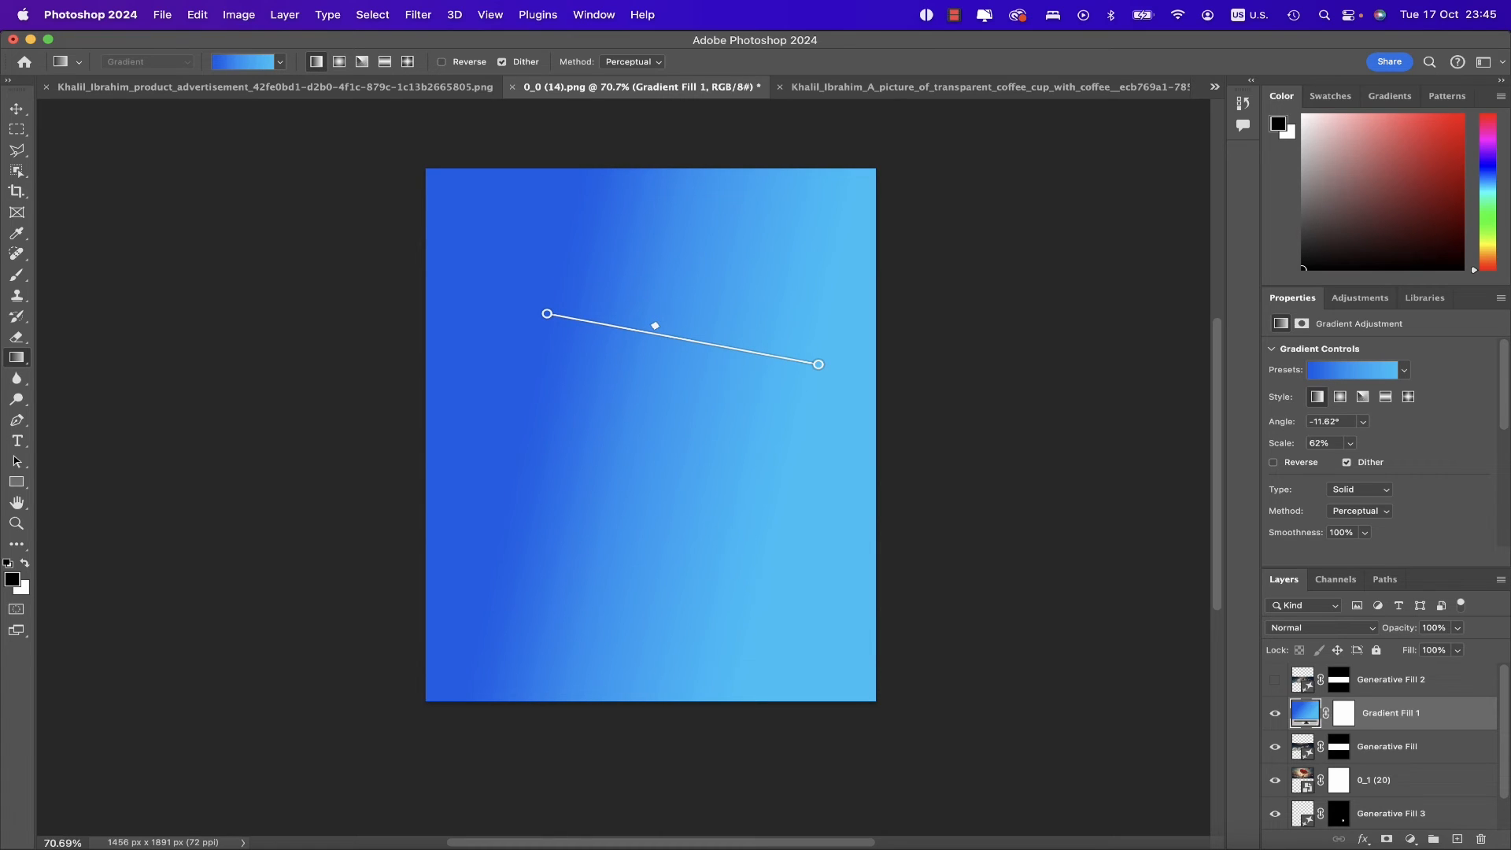
Add a color stop near the gradient's light blue end and make it bright green with hue 127°.
click(748, 350)
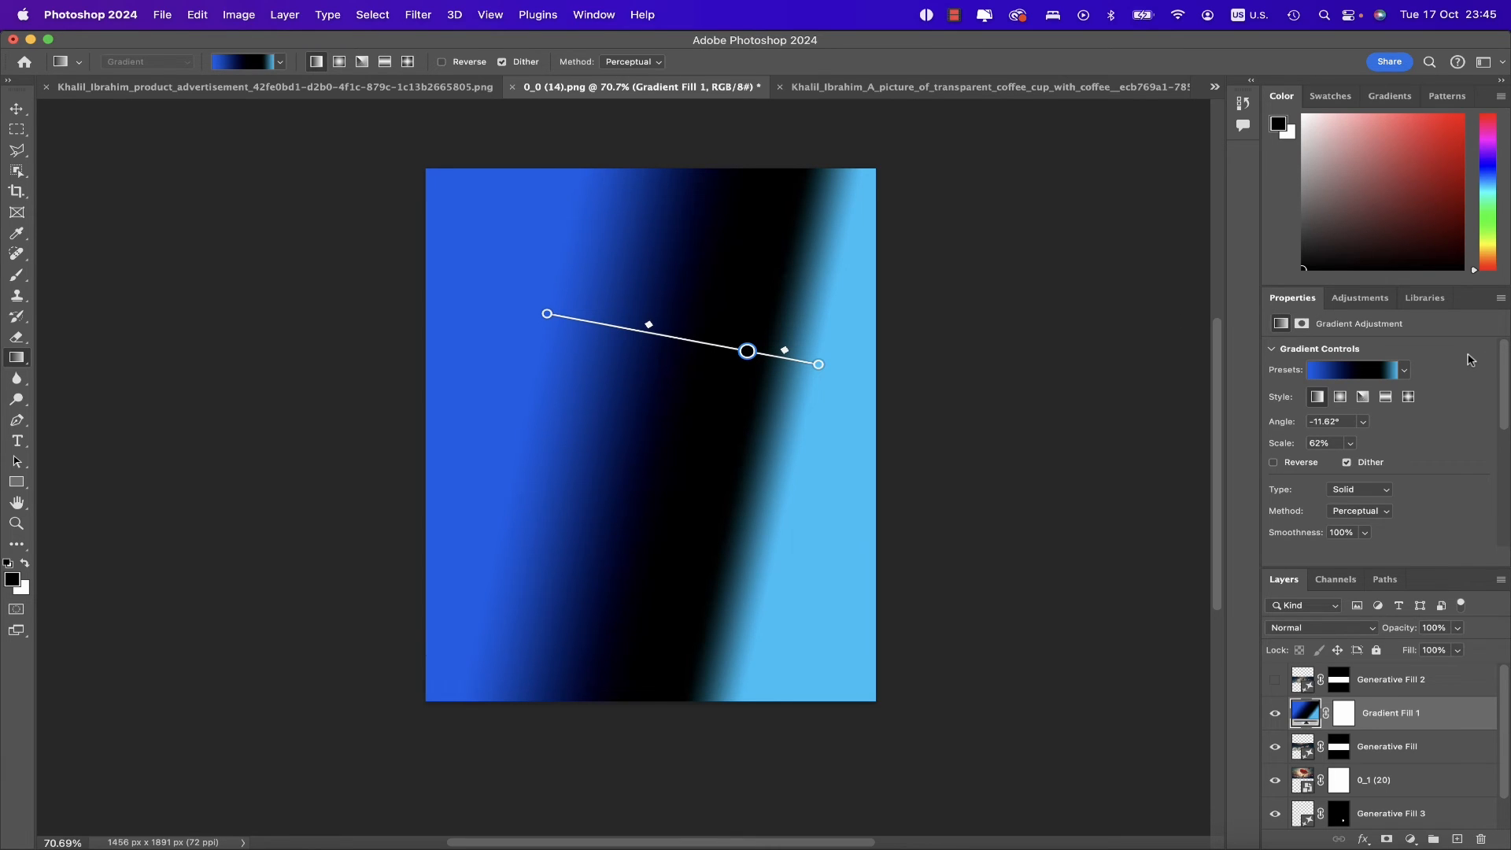
click(1405, 374)
click(1406, 375)
double_click(748, 351)
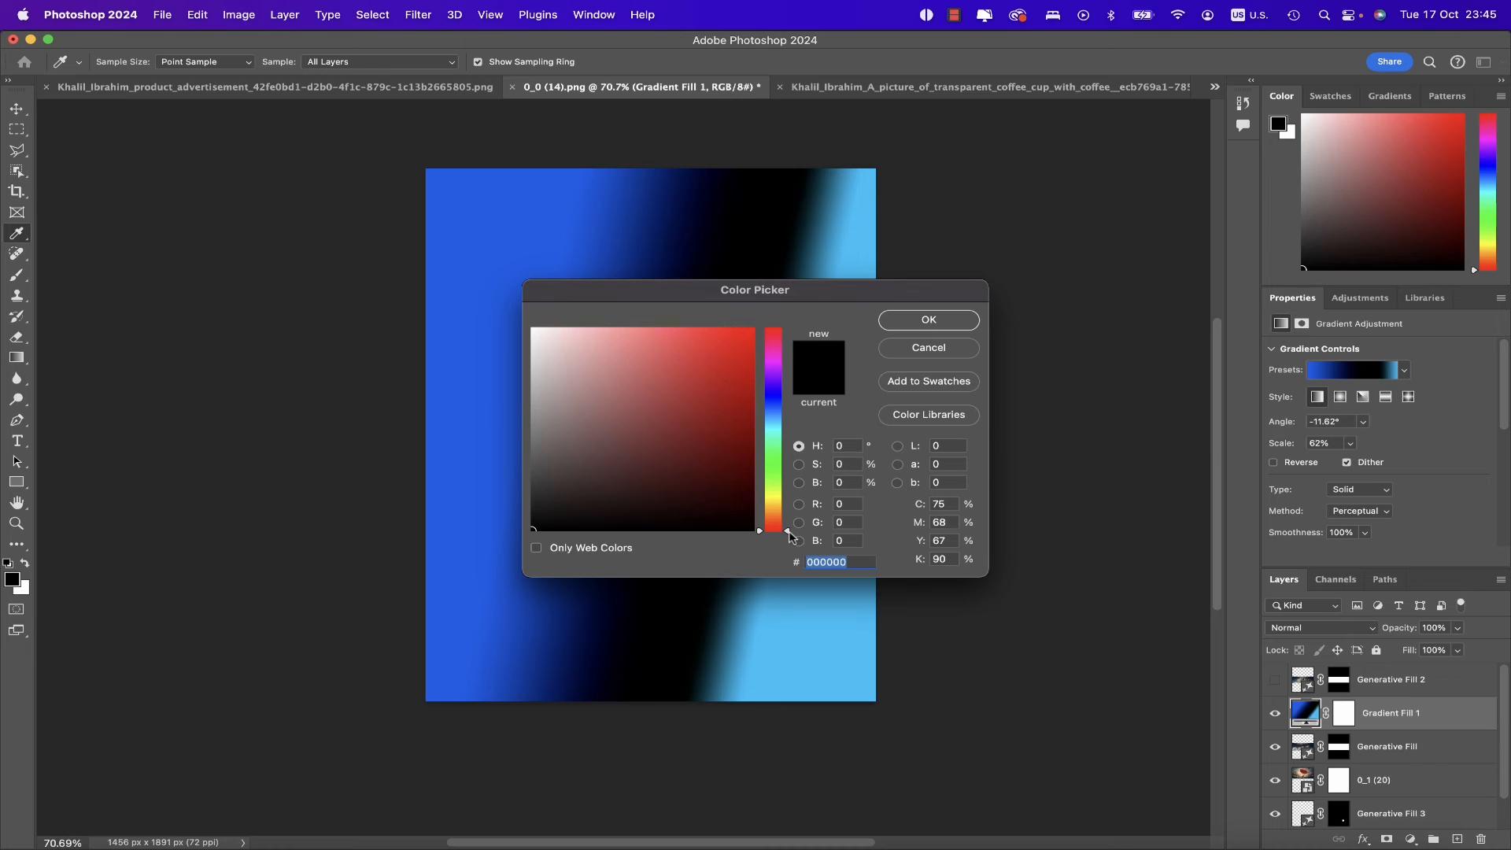
drag(790, 536, 790, 462)
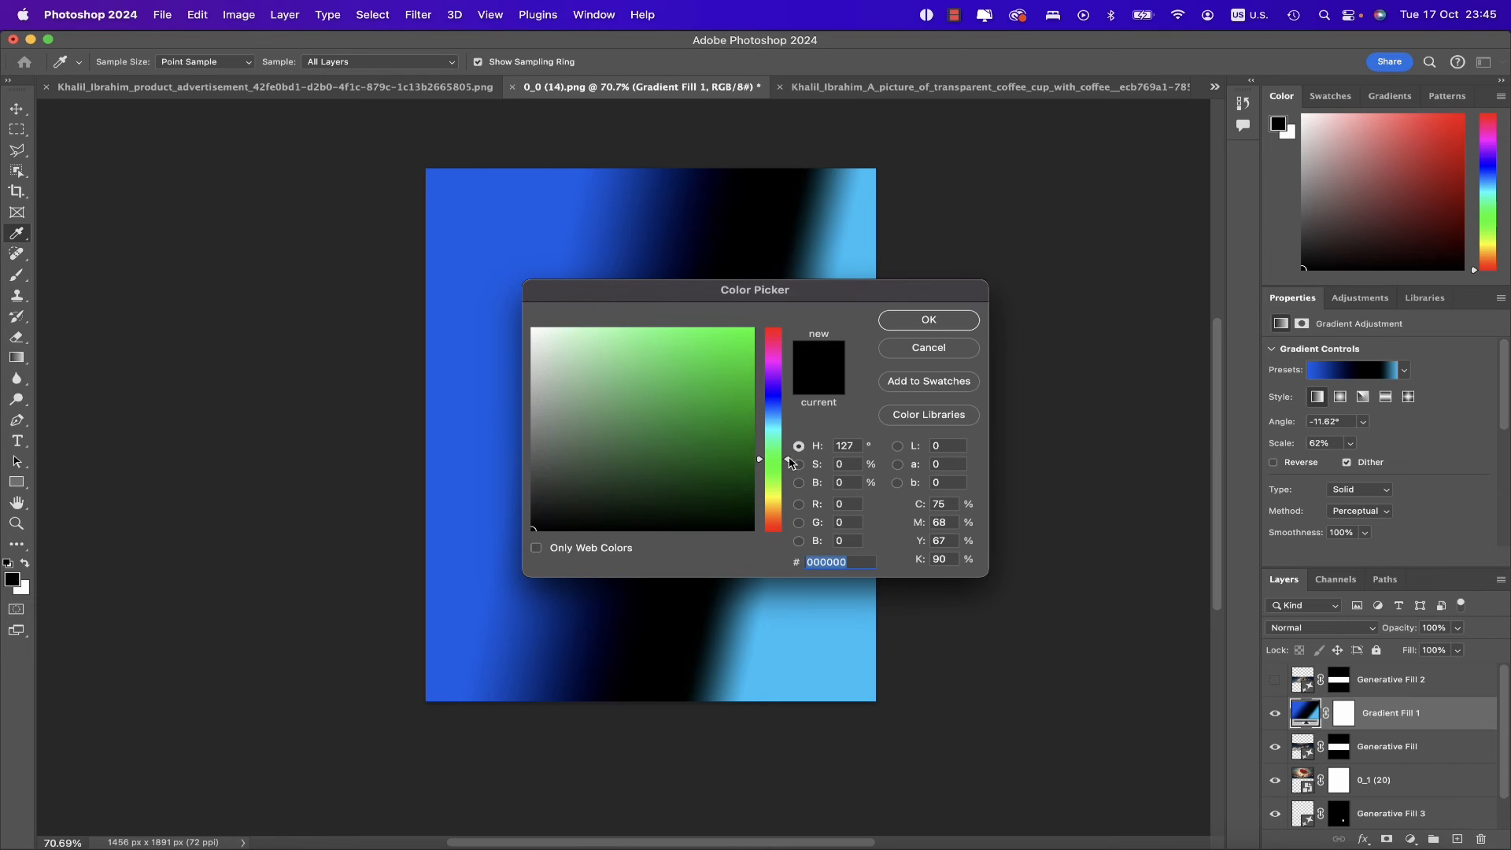
click(740, 338)
click(929, 320)
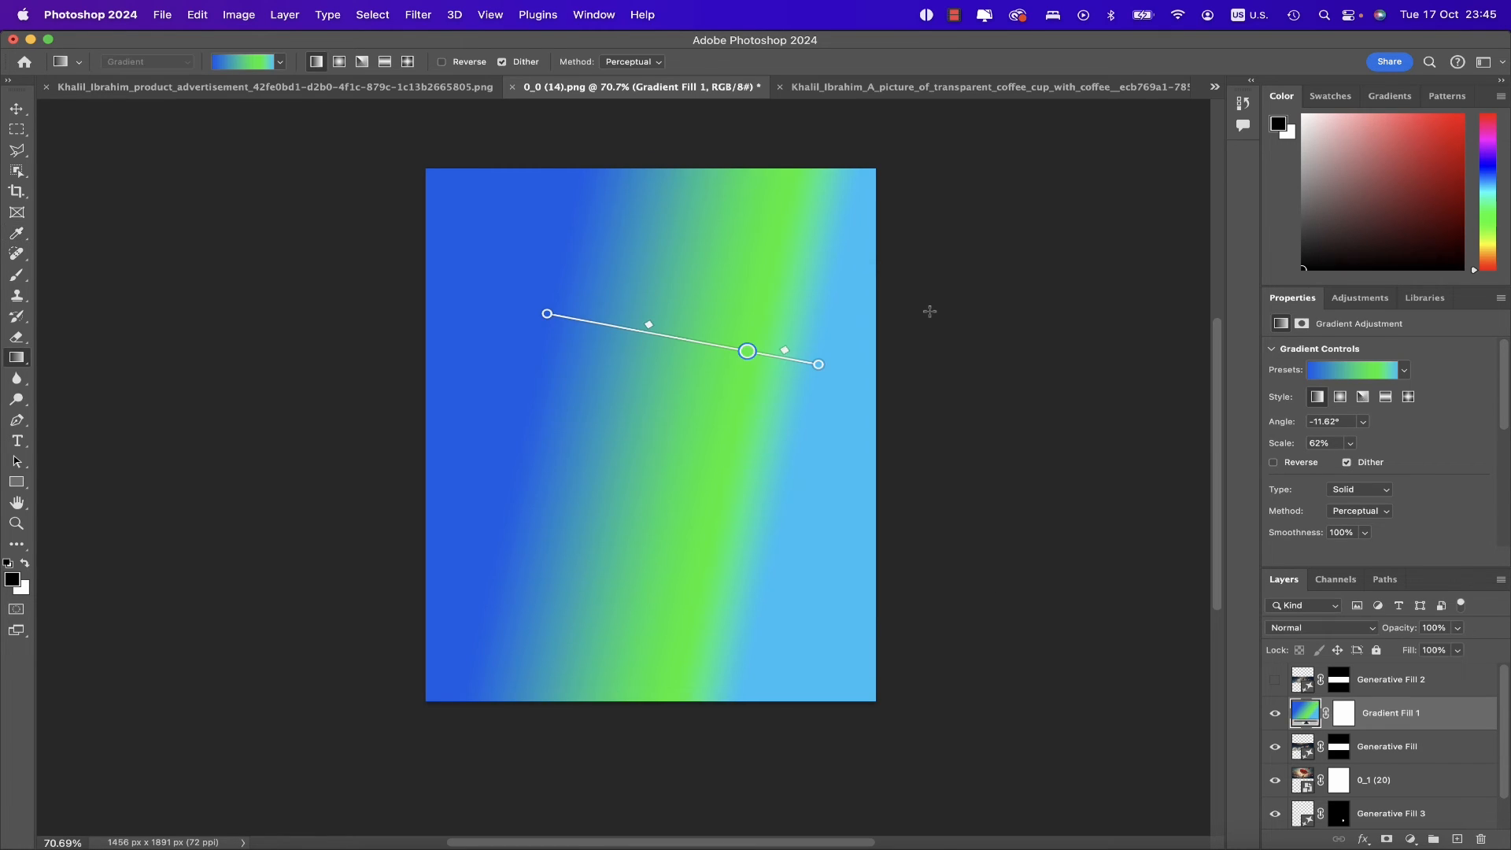
Add a color stop near the gradient's dark blue end and make it magenta with hue 296°.
double_click(603, 326)
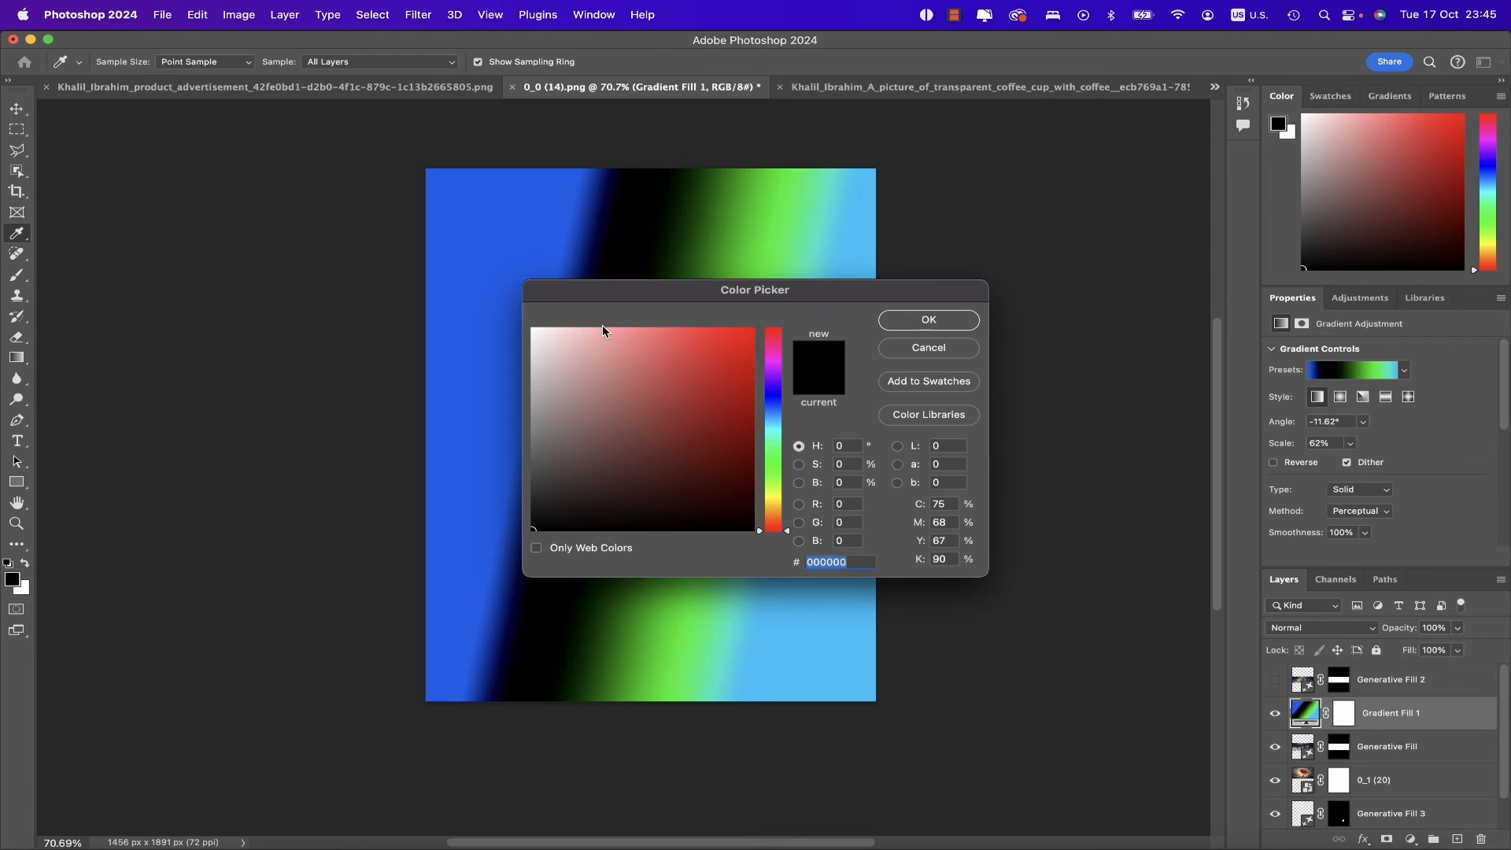
click(779, 365)
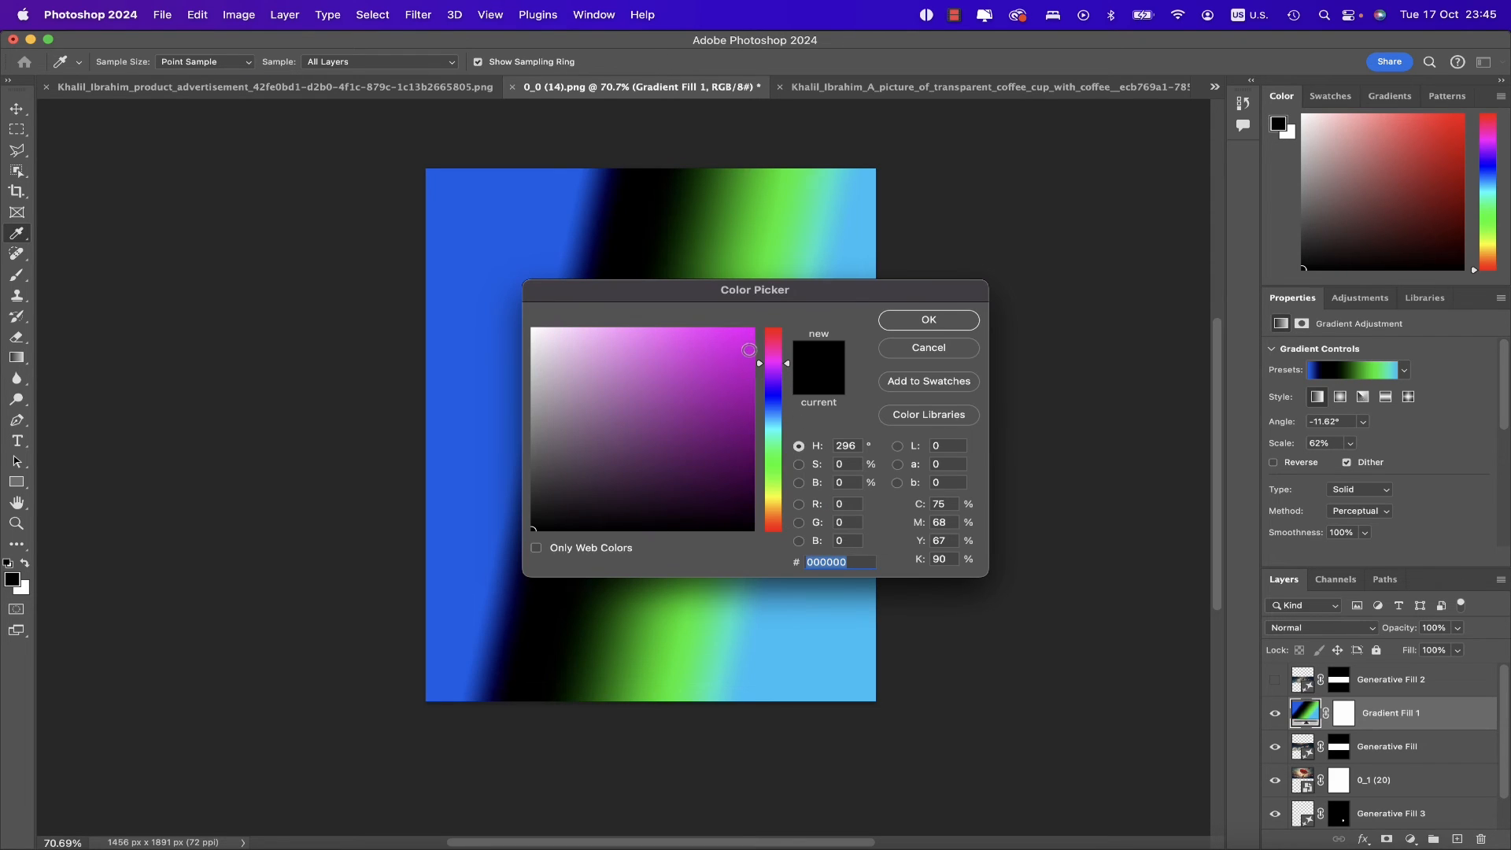
click(749, 350)
click(931, 320)
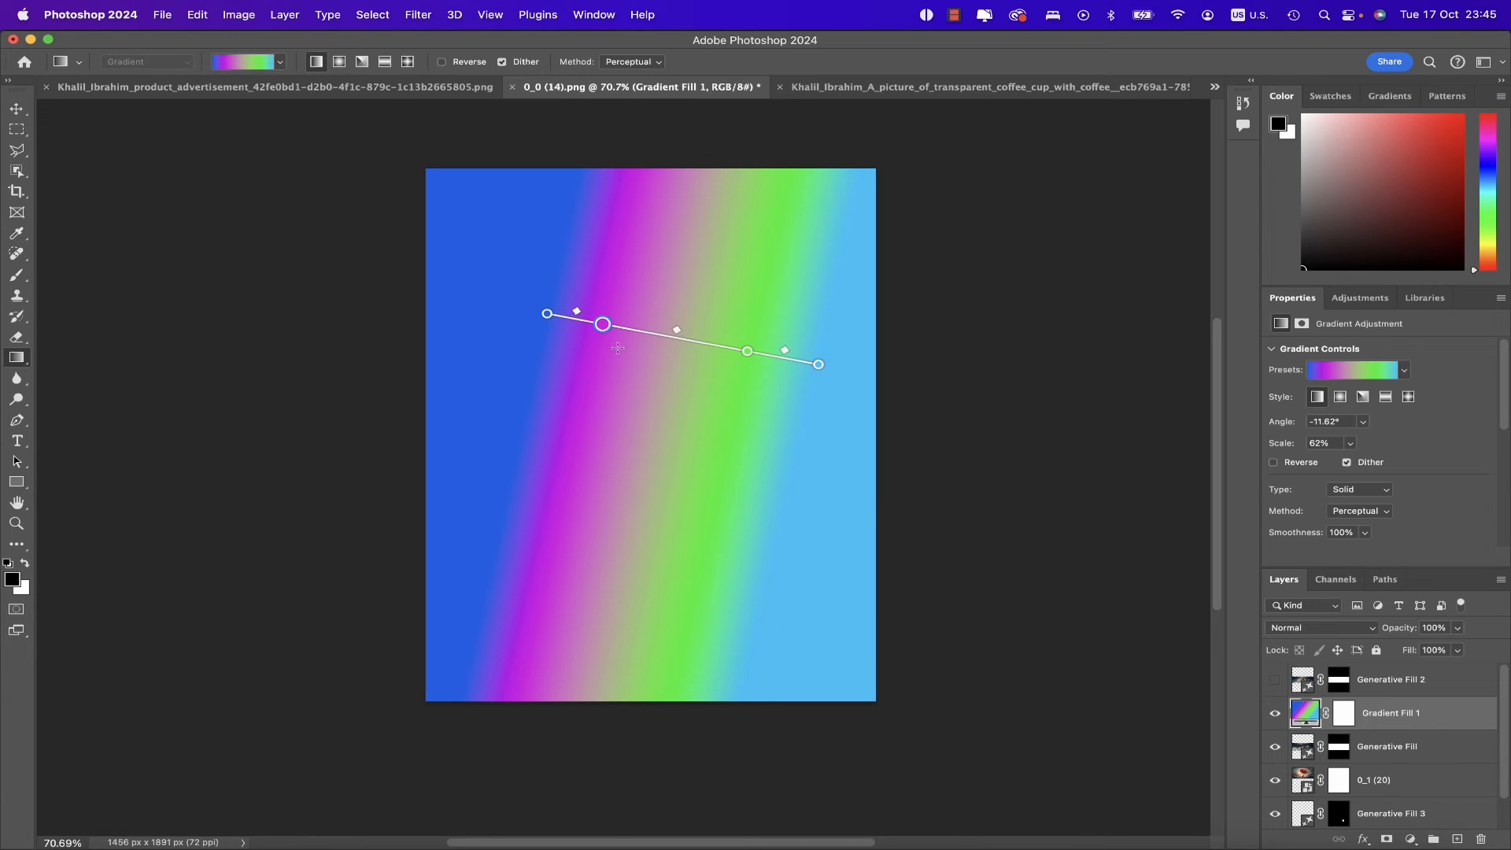
Move both gradient endpoints so the gradient rises toward the picture's right edge at about 32.4° and 104% scale.
drag(547, 313, 479, 549)
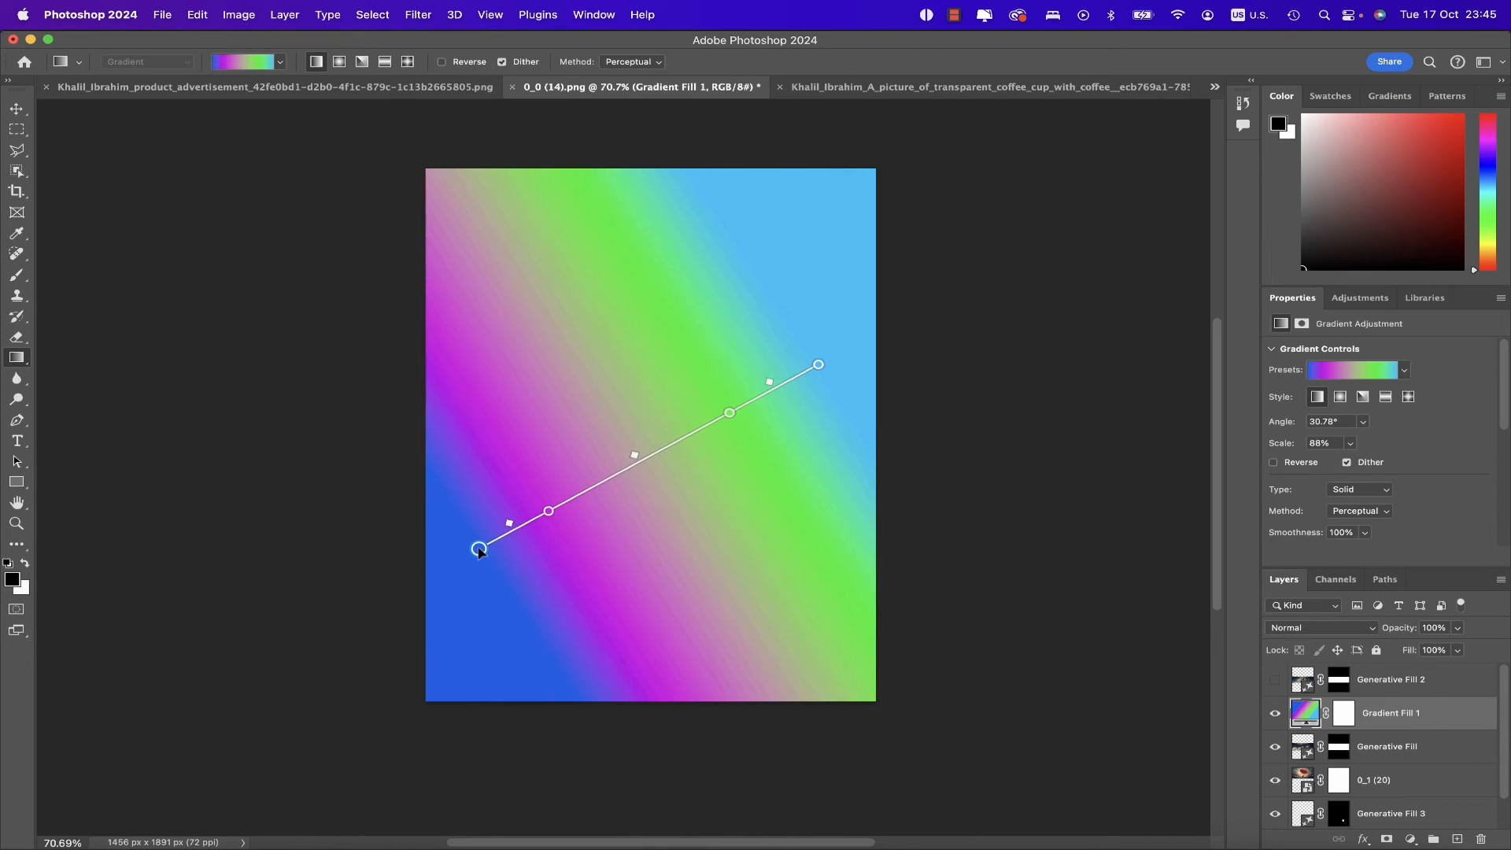
drag(818, 364, 872, 321)
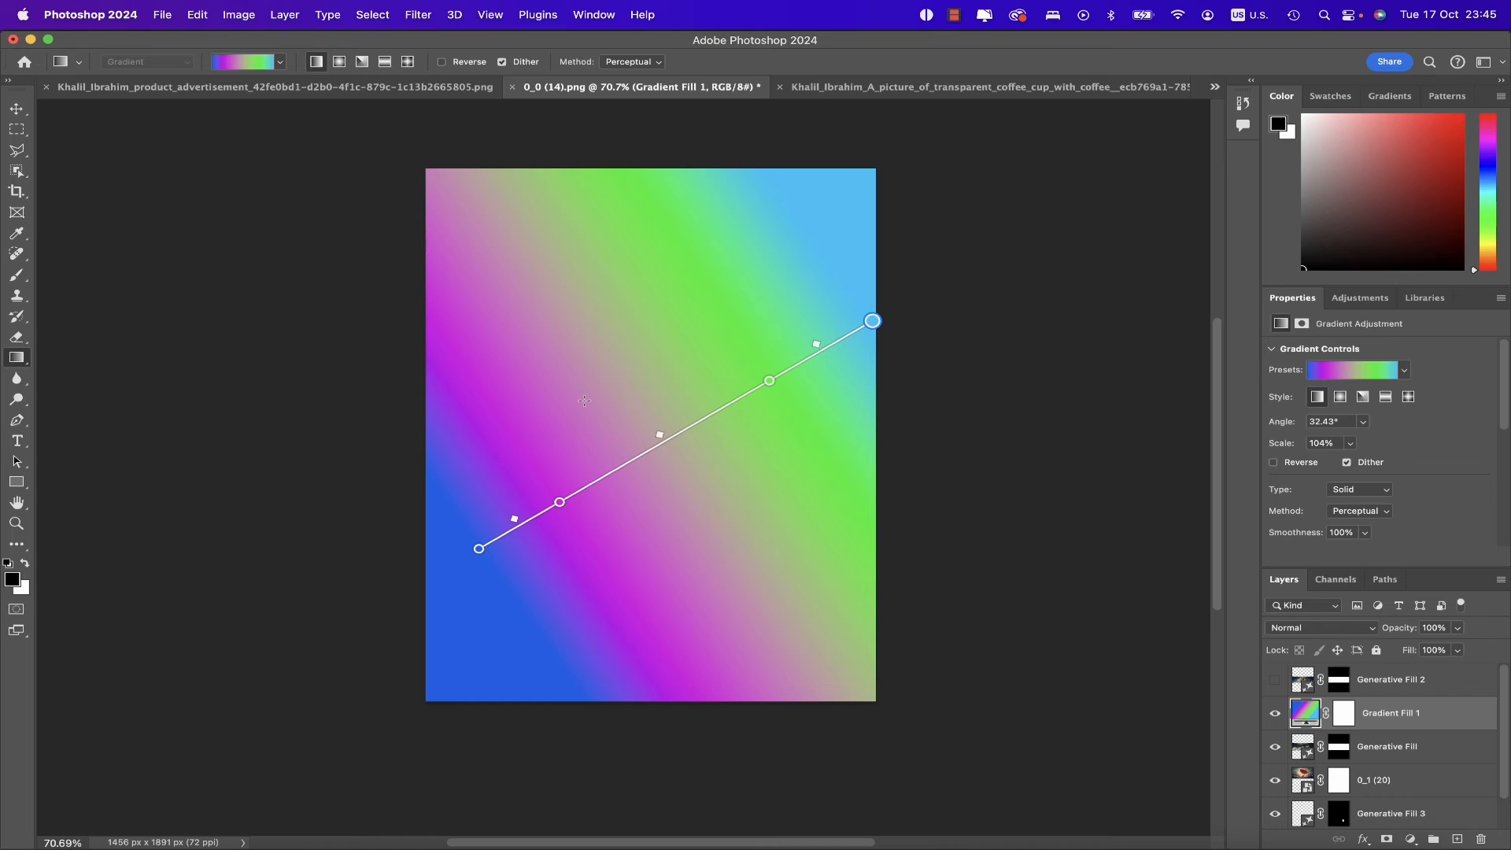
Try the Reverse option and the Noise gradient type, and restore the unreversed Solid gradient.
click(1273, 463)
click(1273, 463)
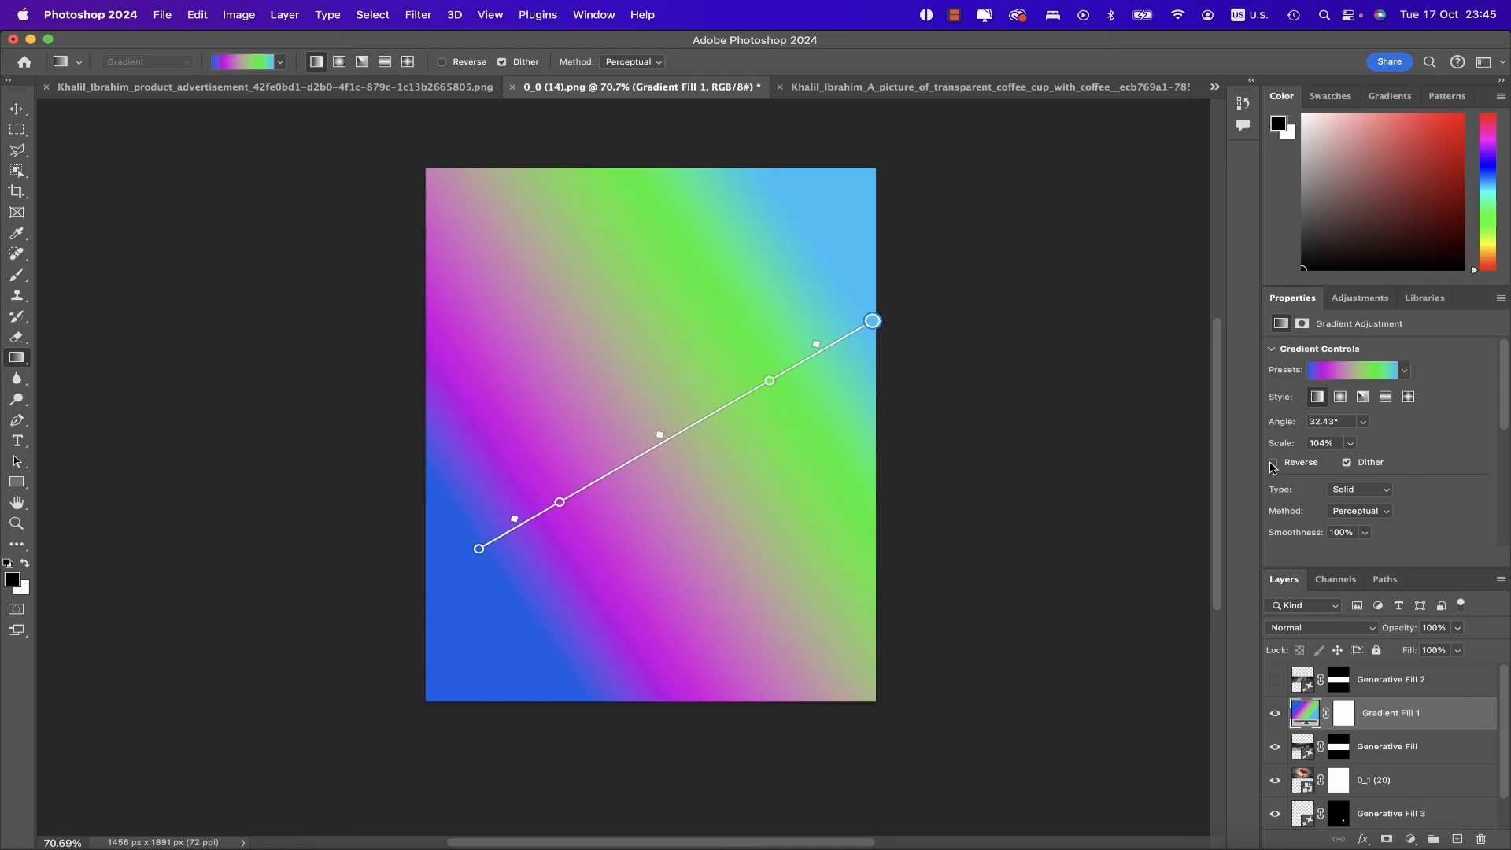
click(1374, 491)
click(1374, 507)
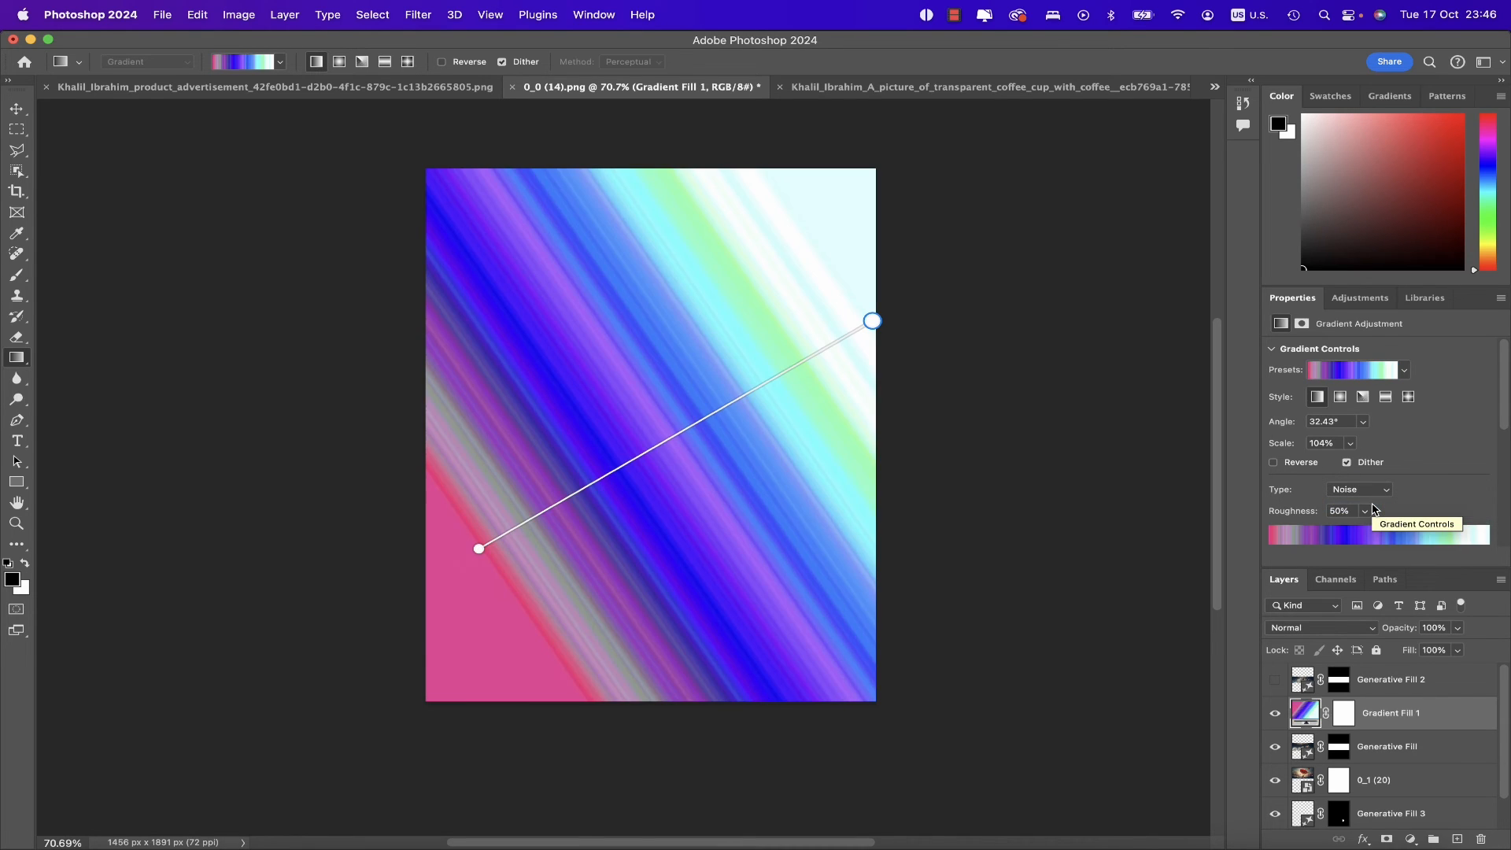
click(1375, 491)
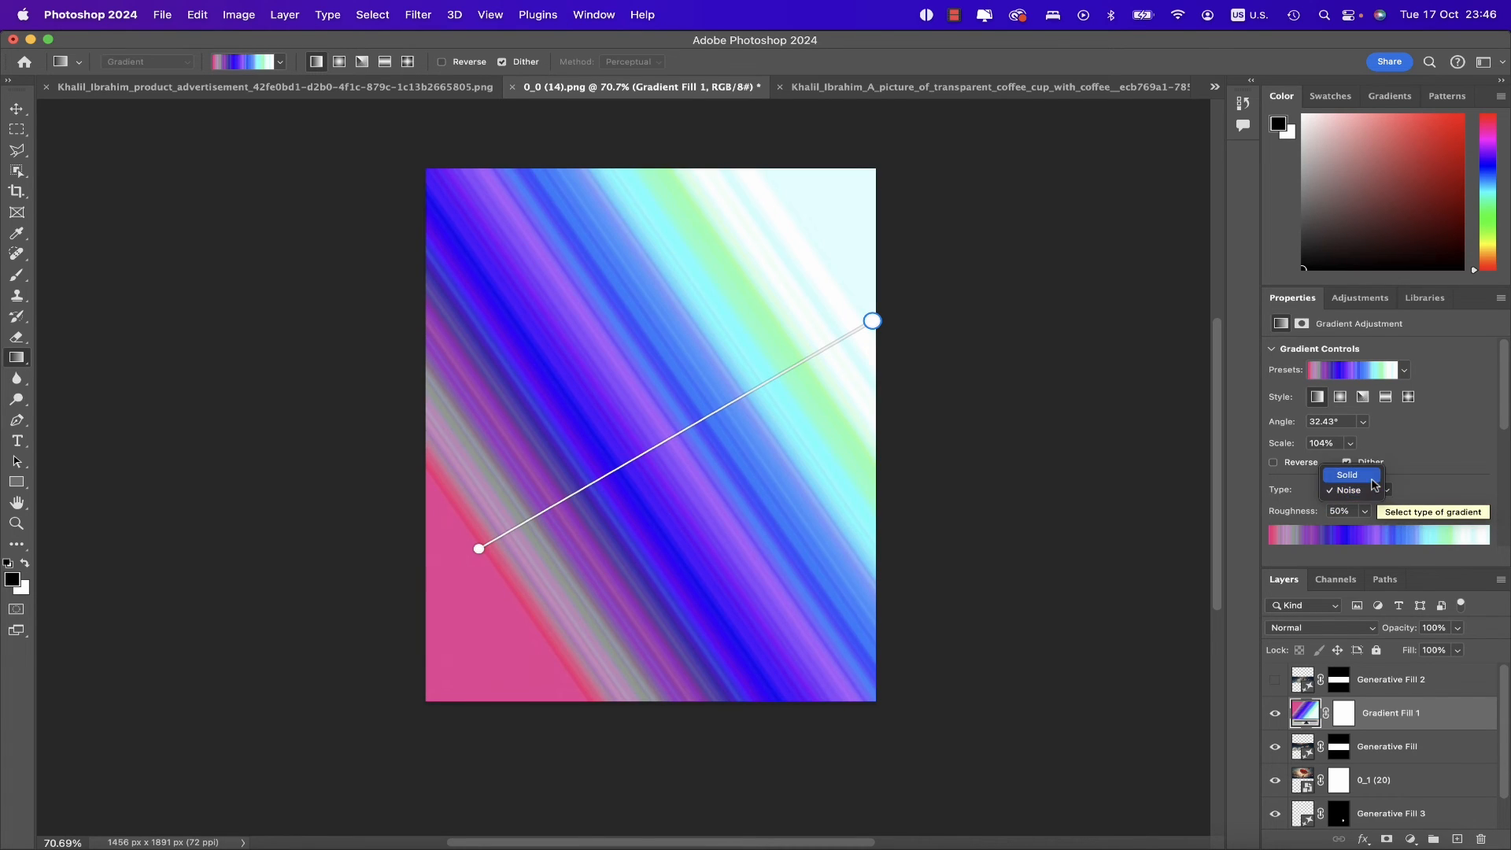
click(1373, 481)
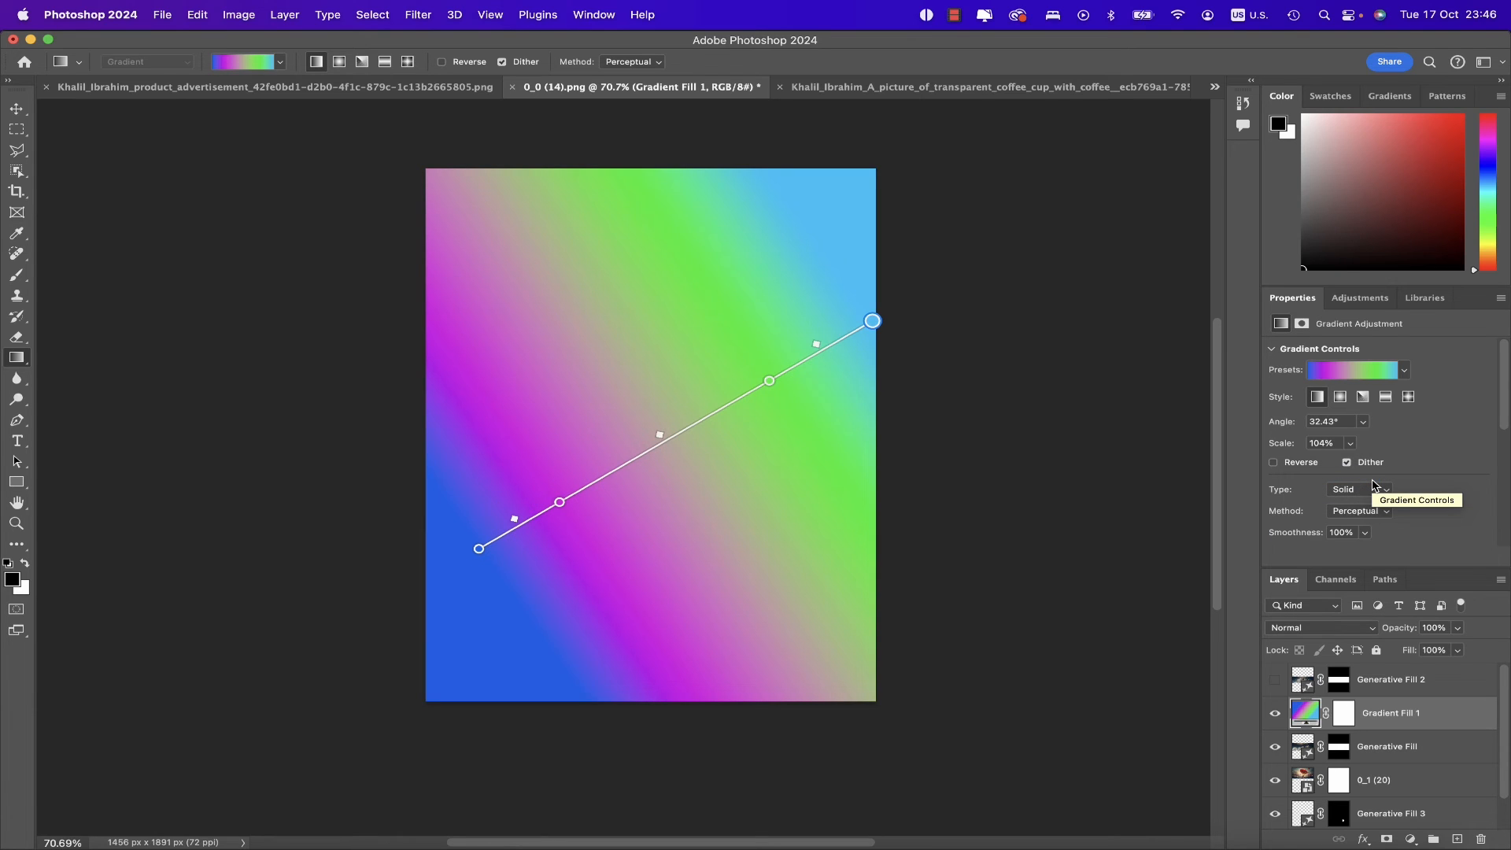
Try a gradient smoothness of 13% and restore it to 100%.
click(1366, 536)
drag(1336, 552, 1296, 556)
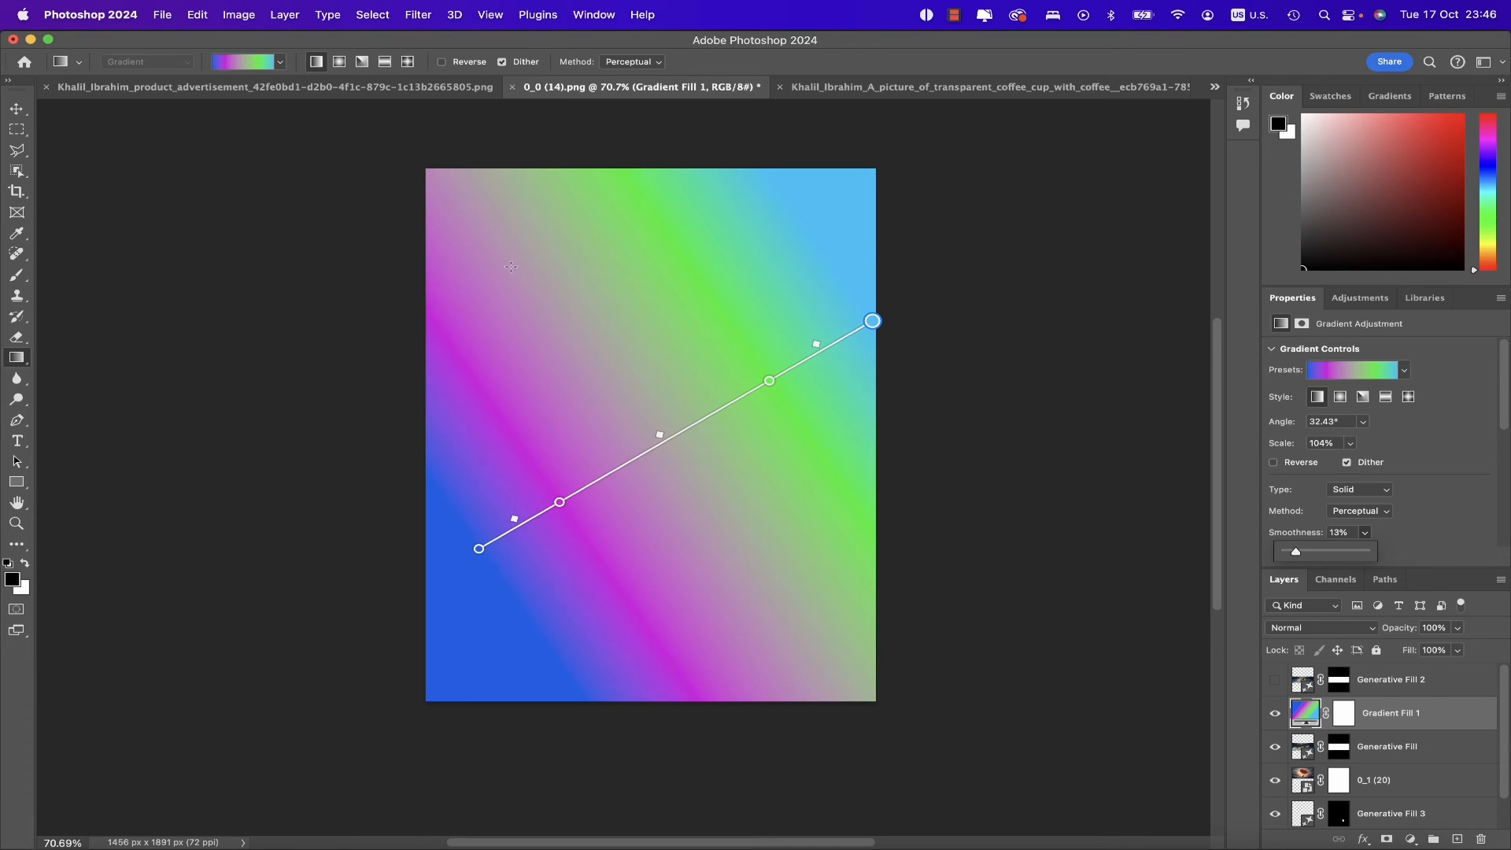
click(1367, 553)
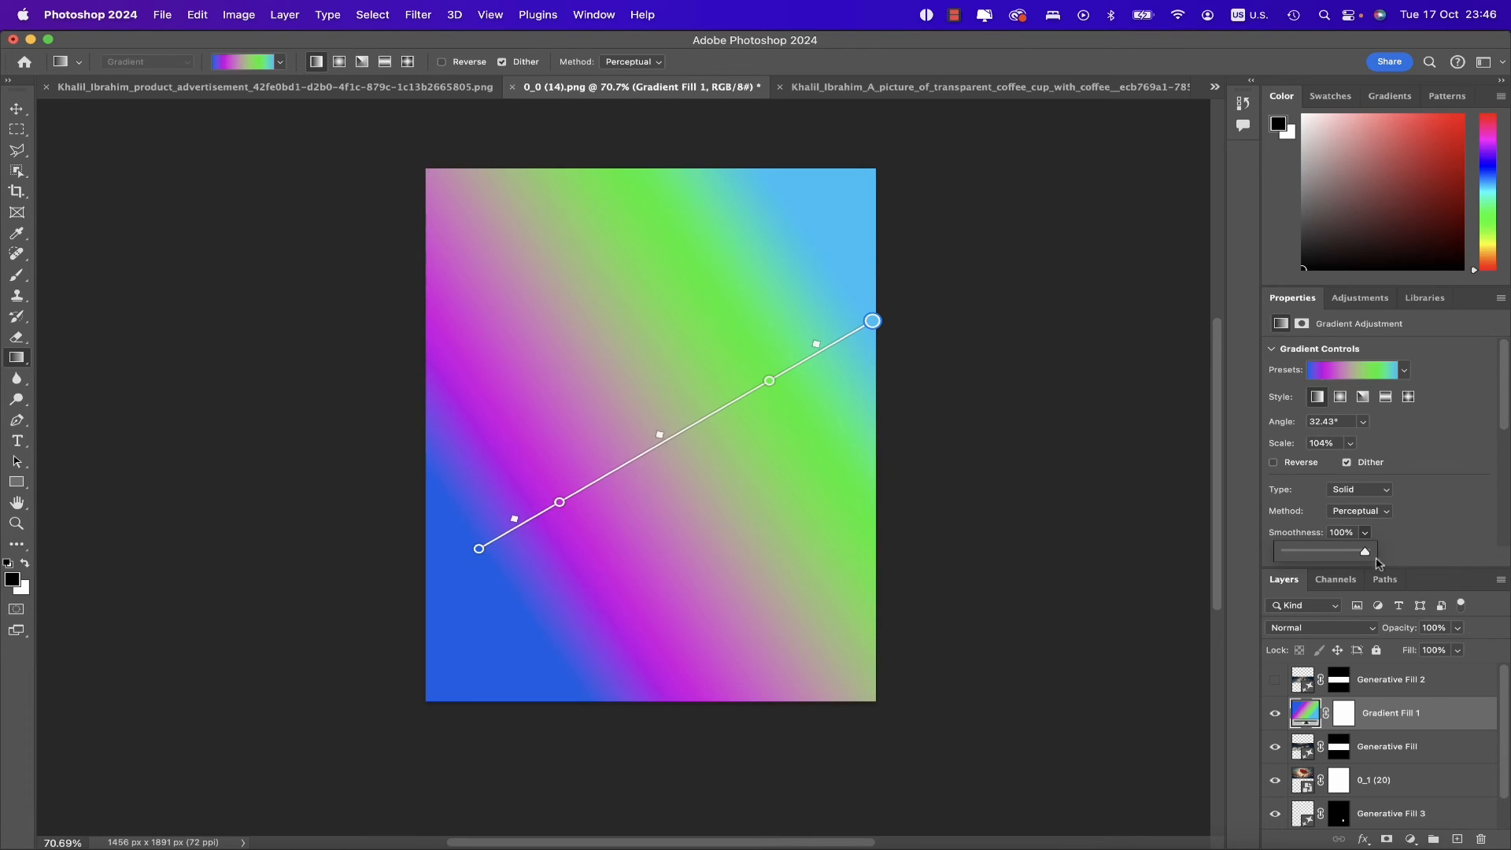
Set the gradient fill layer's opacity to 40% and change the gradient's style to radial.
click(1457, 629)
drag(1461, 648, 1411, 650)
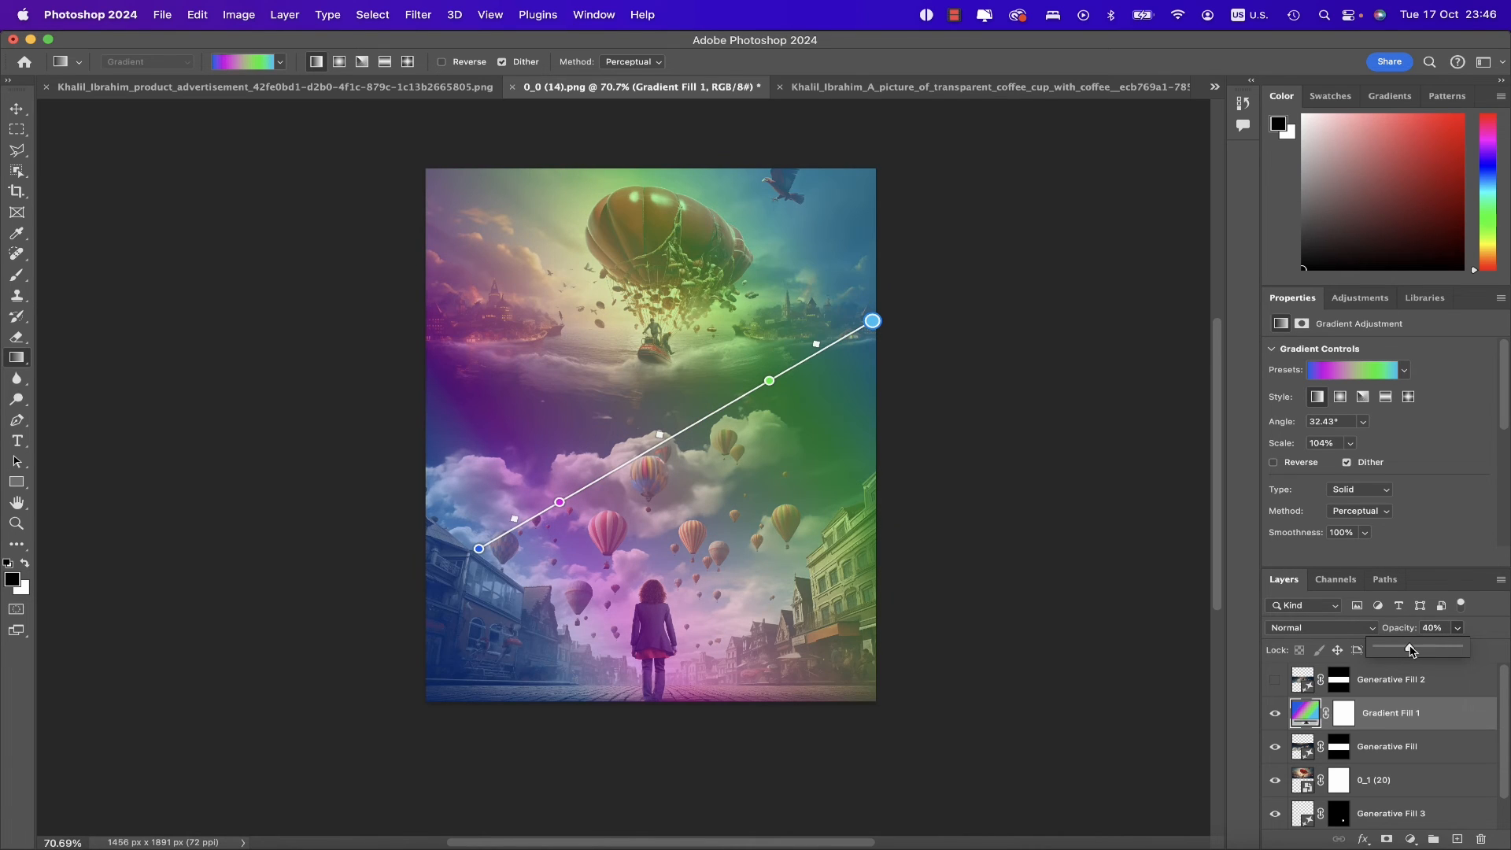
click(340, 62)
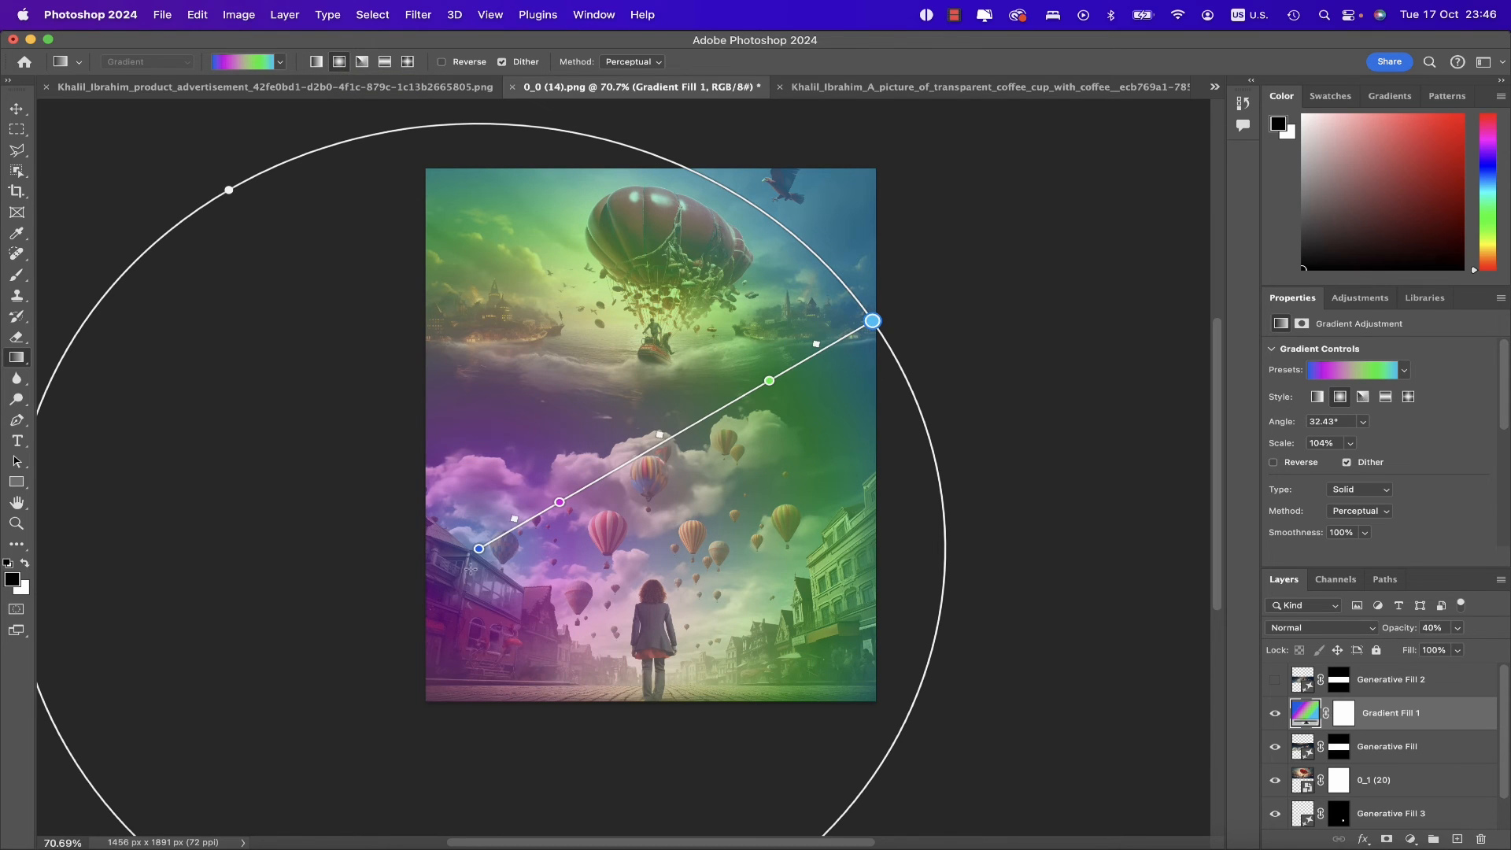
Reposition the radial gradient around the middle of the picture at about 47° and 68% scale.
drag(480, 549, 685, 397)
drag(660, 464, 638, 445)
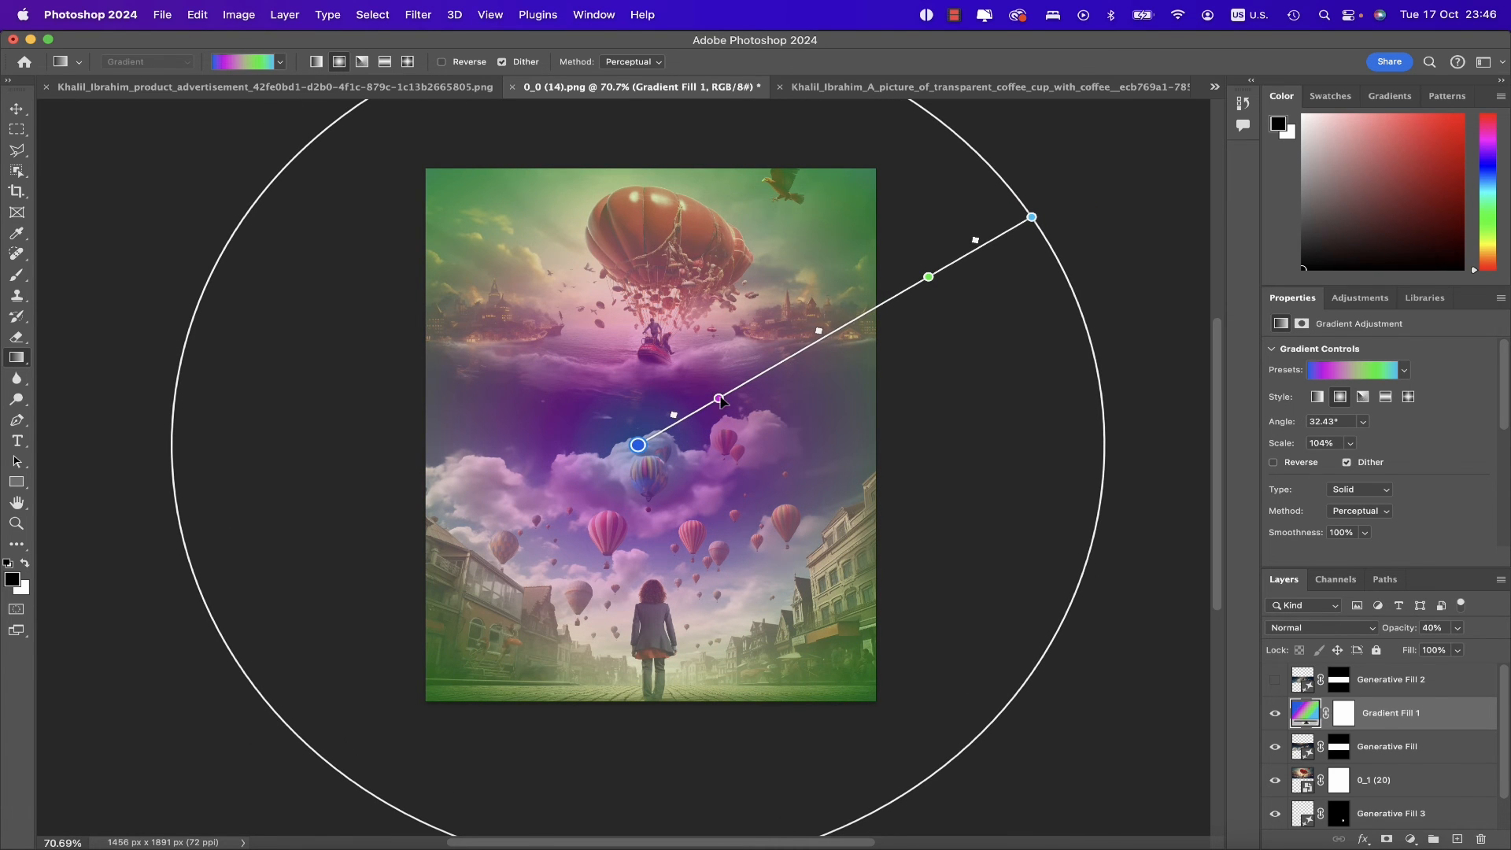
mouse_move(719, 398)
mouse_down()
mouse_move(752, 380)
mouse_move(674, 421)
mouse_move(870, 216)
mouse_move(877, 186)
mouse_move(874, 200)
mouse_up()
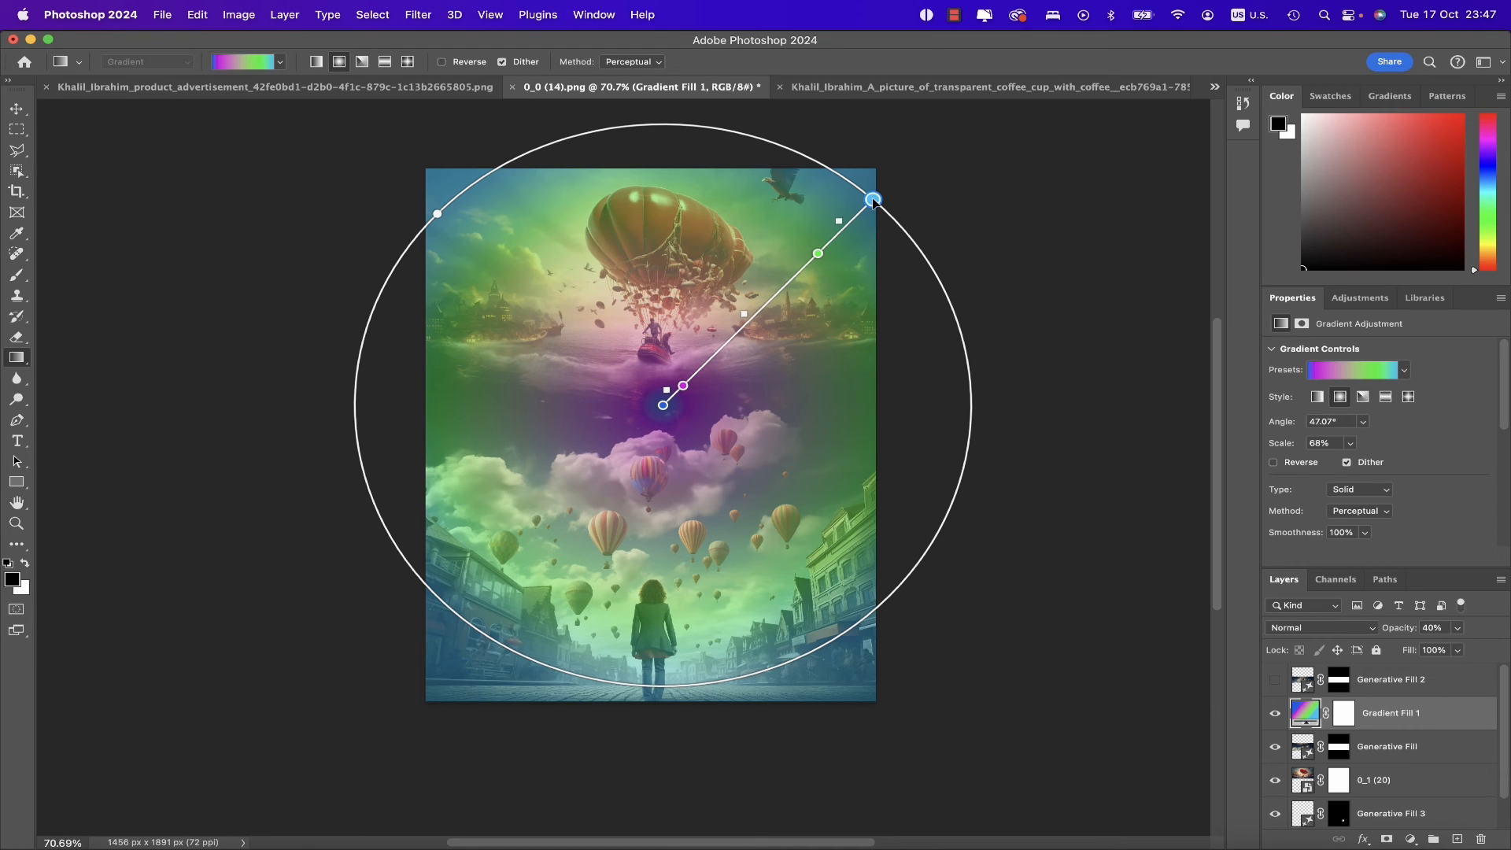
Rasterize the Gradient Fill 1 layer and hide it.
right_click(1427, 715)
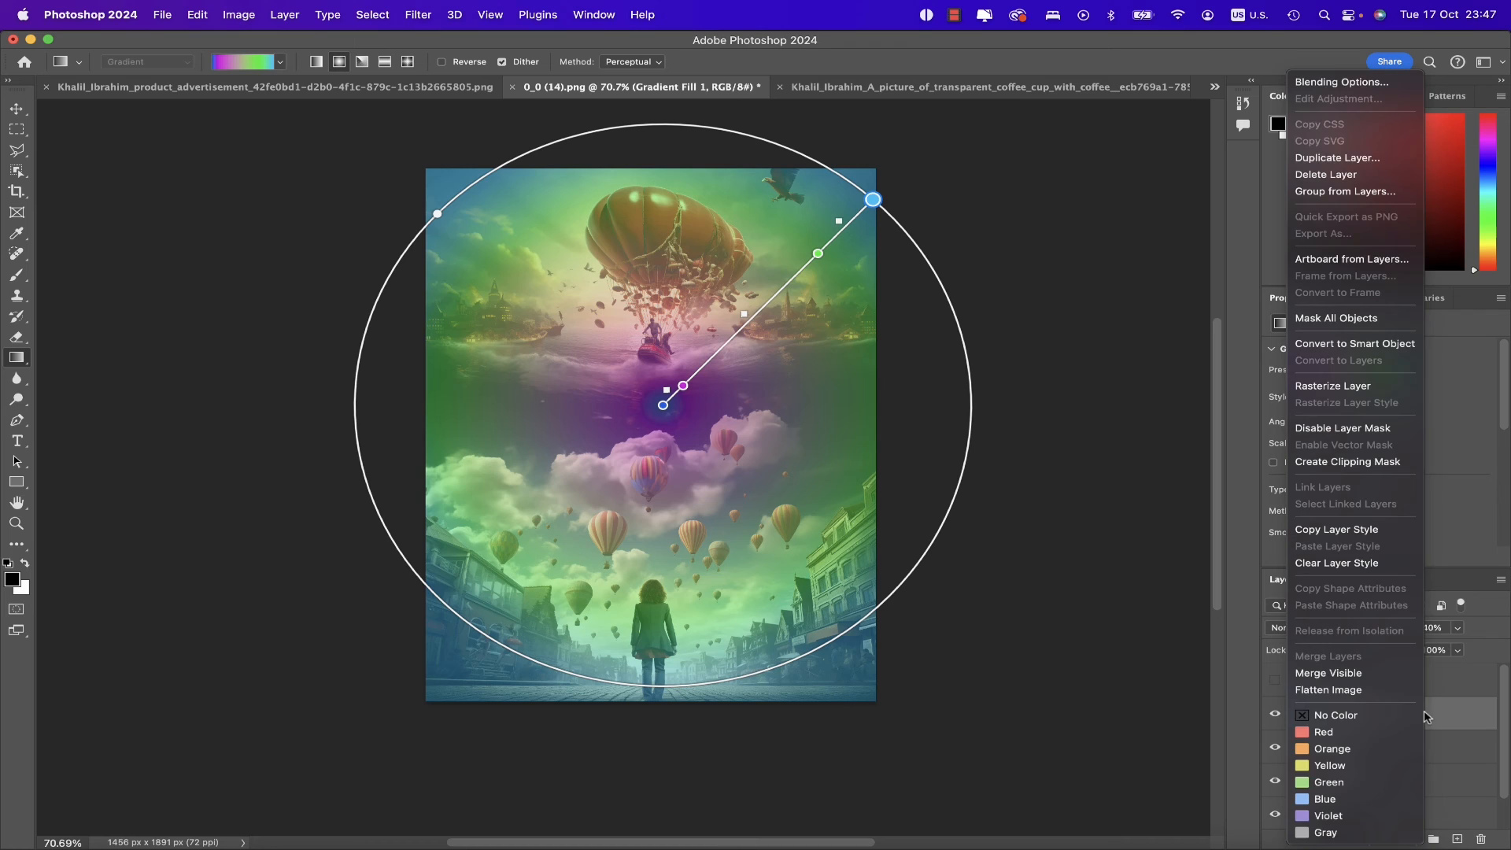
click(1397, 391)
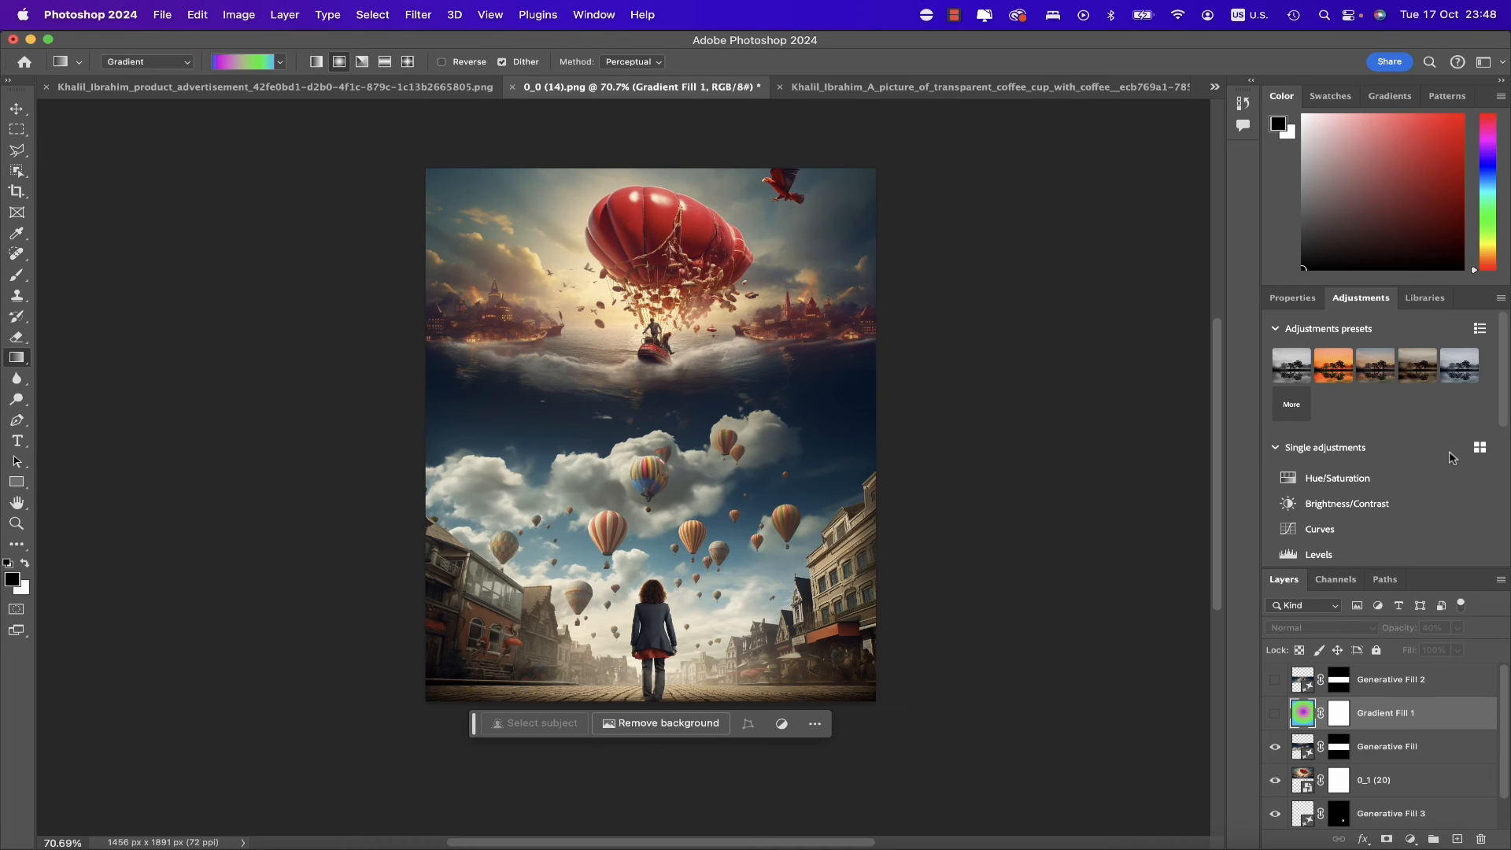
Dock Adjustments separately in the collapsed side strip, open it, and enlarge it to show the full list of single adjustments.
drag(1351, 300, 1241, 157)
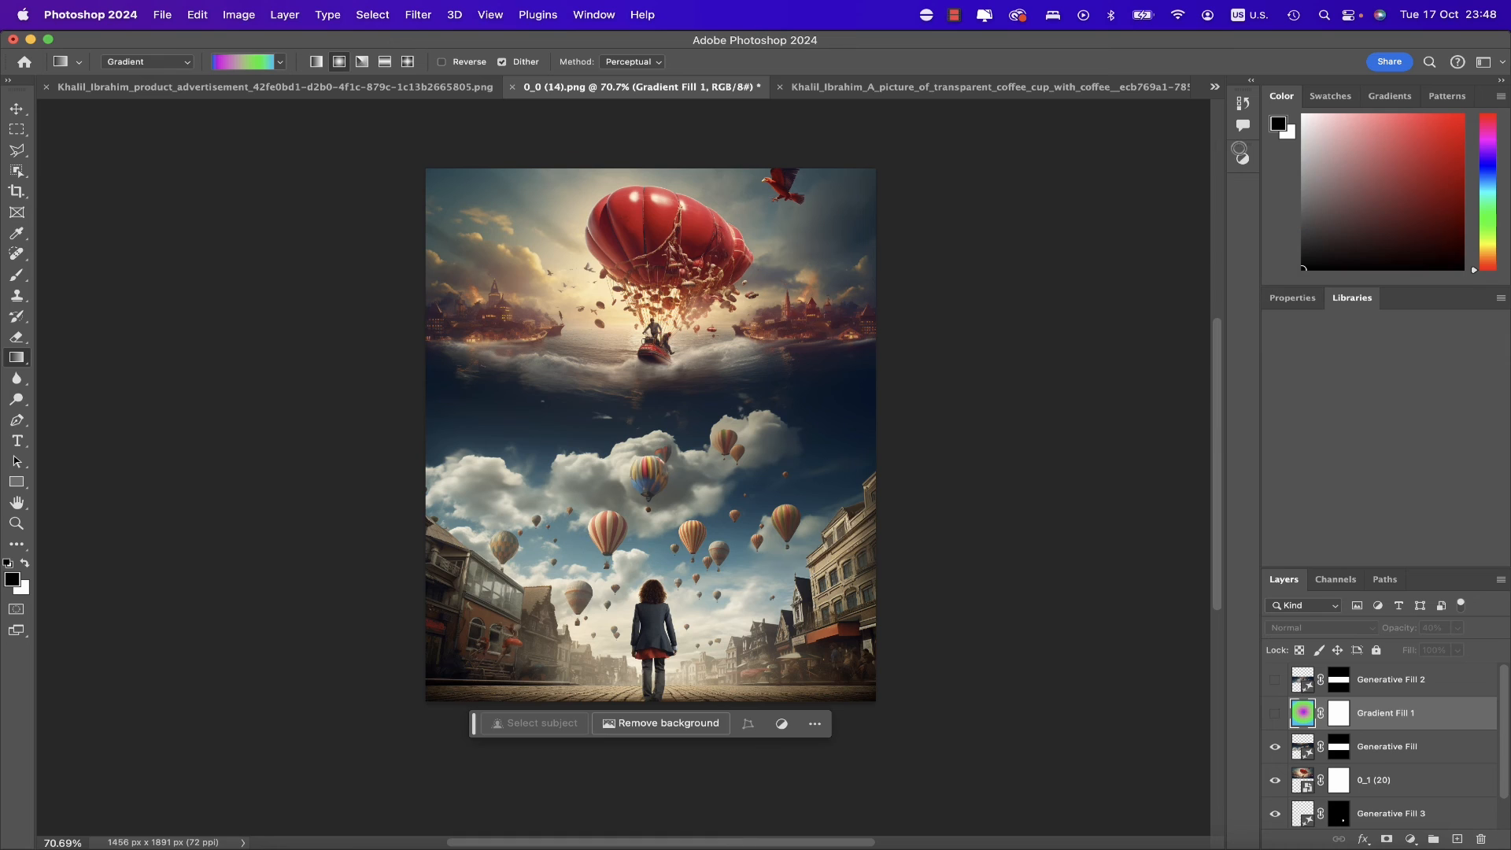
click(1241, 157)
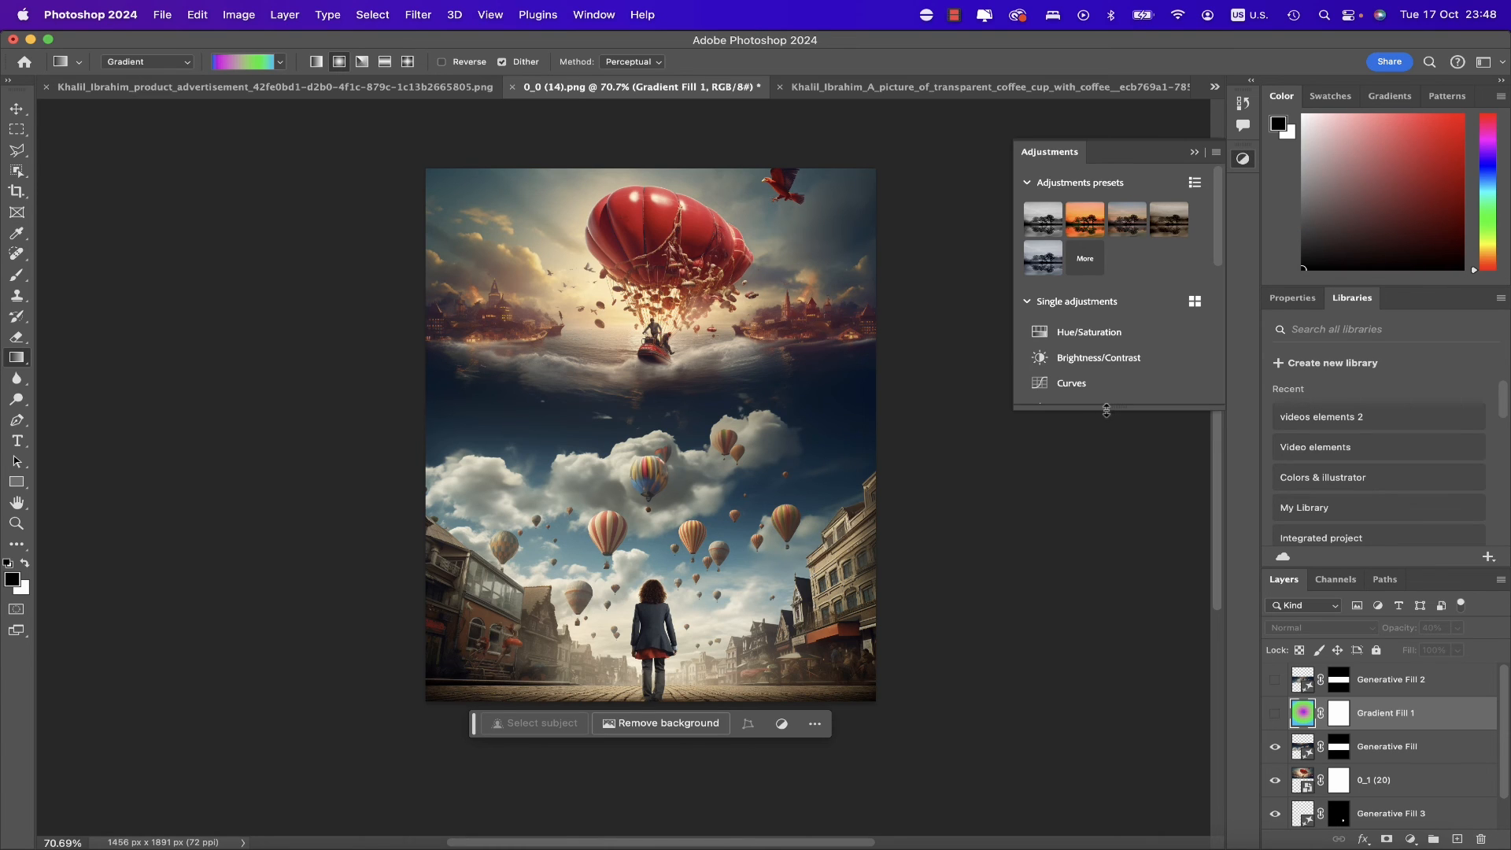
drag(1102, 402, 1132, 766)
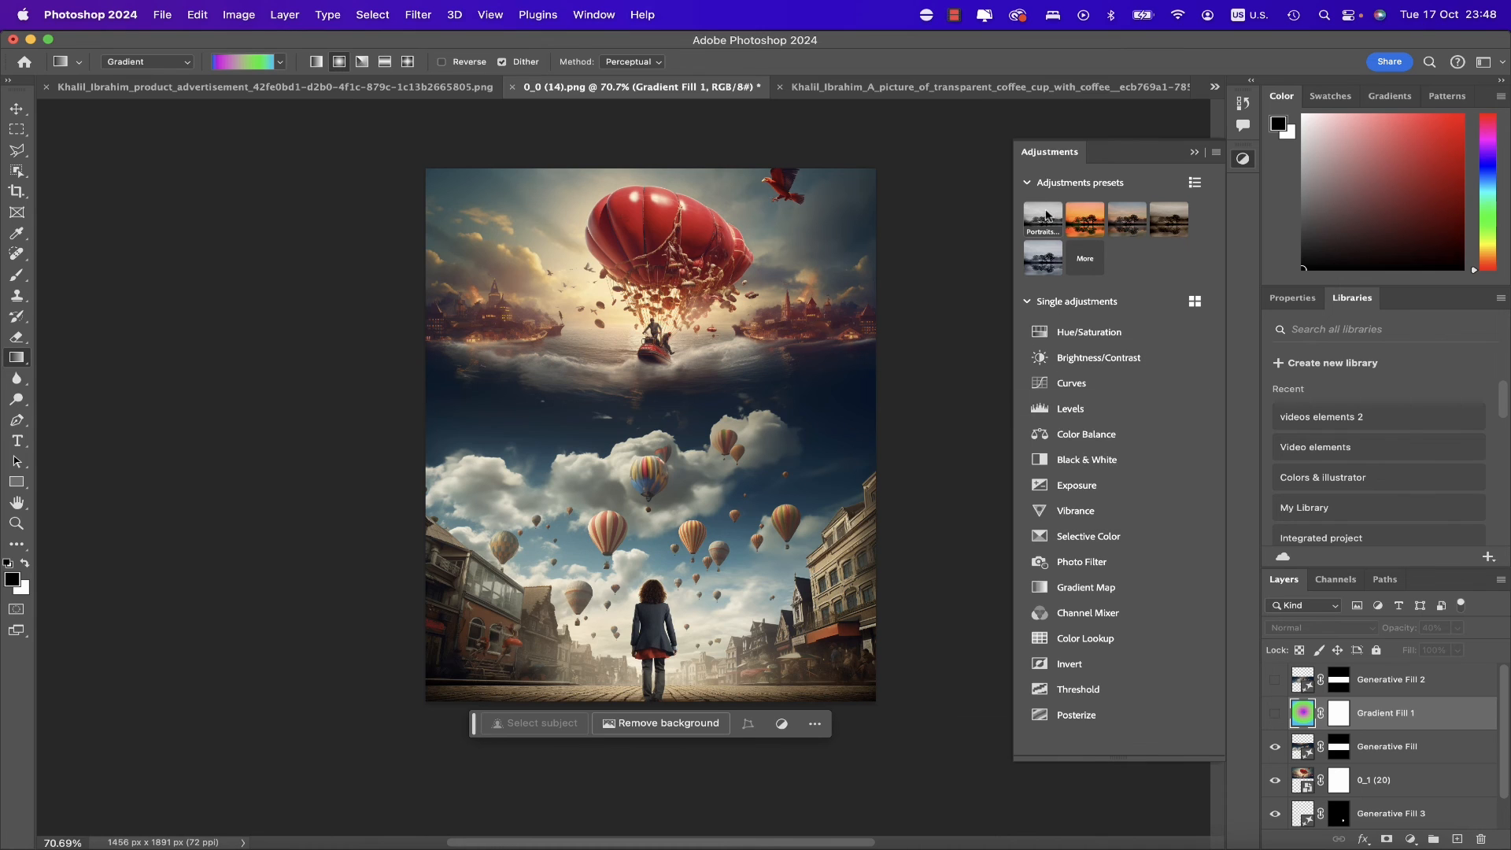
Apply the Cinematic - Split Tone adjustment preset to the picture.
mouse_move(1050, 226)
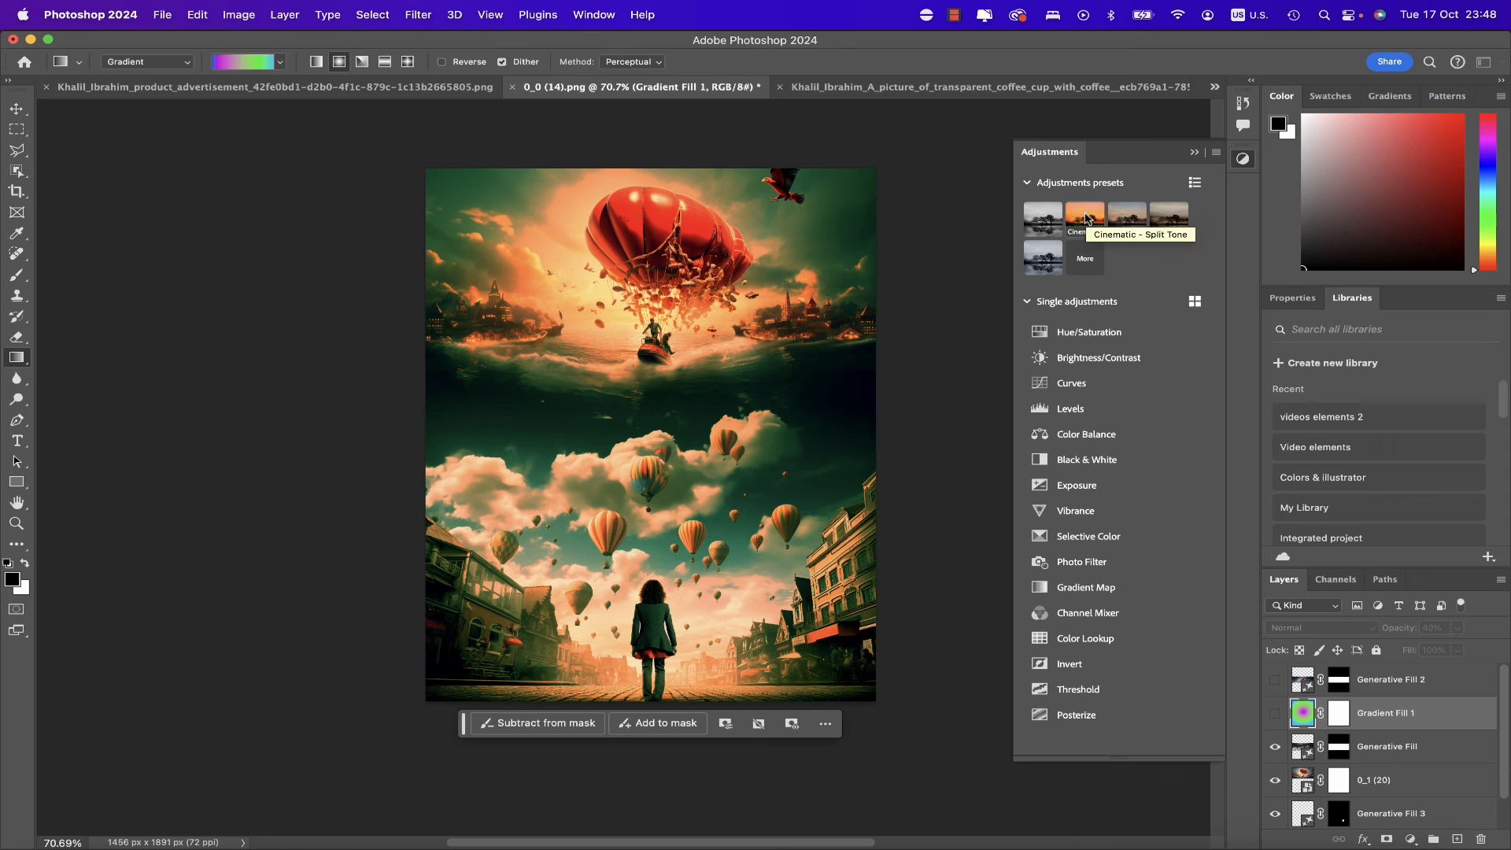
click(1086, 217)
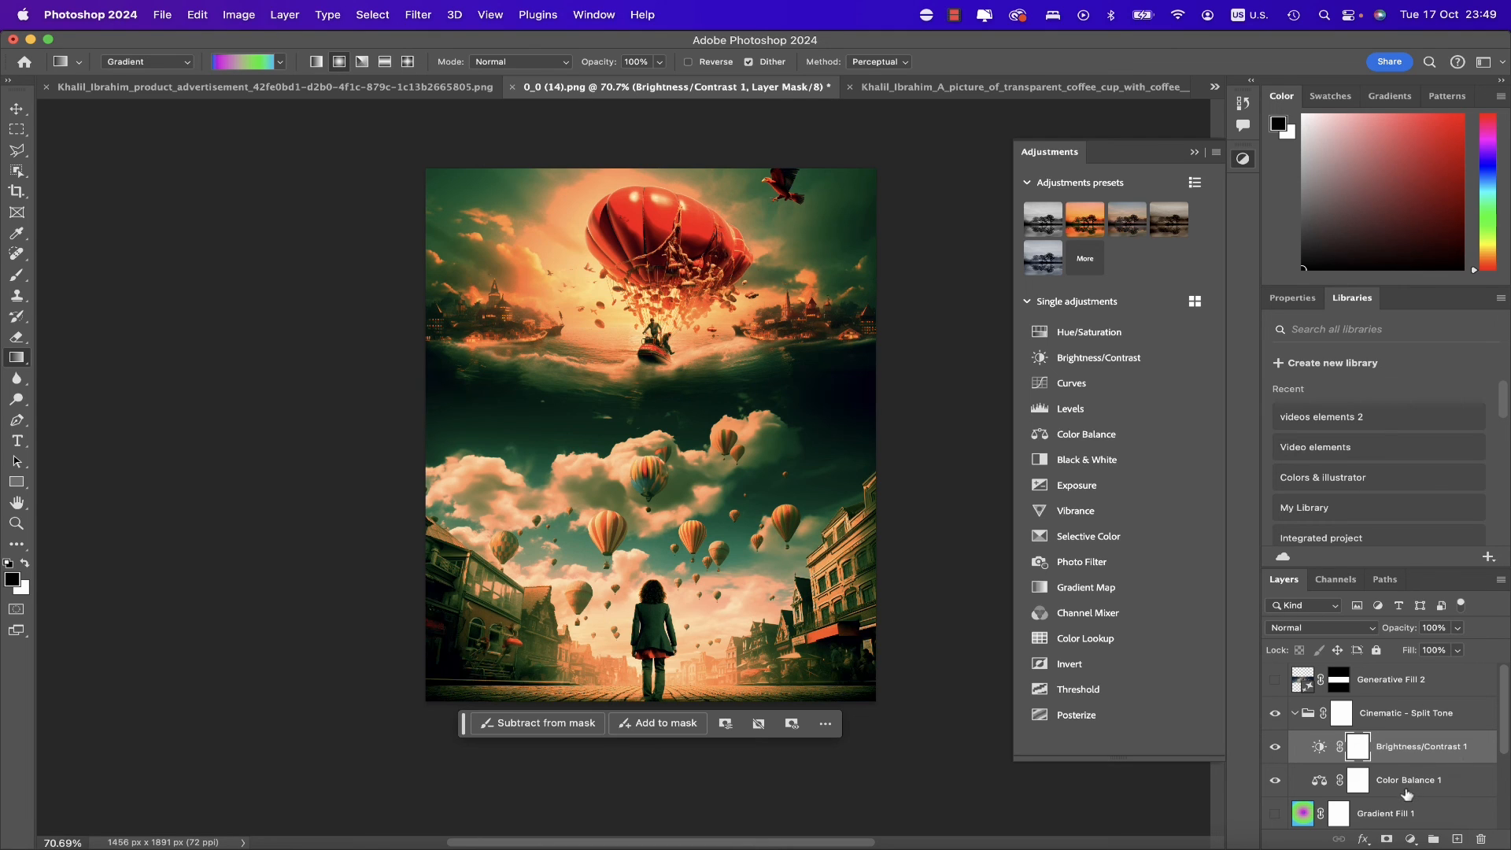
Compare the picture with the preset's Brightness/Contrast and Color Balance layers hidden and shown, and view the Brightness/Contrast settings.
click(1274, 751)
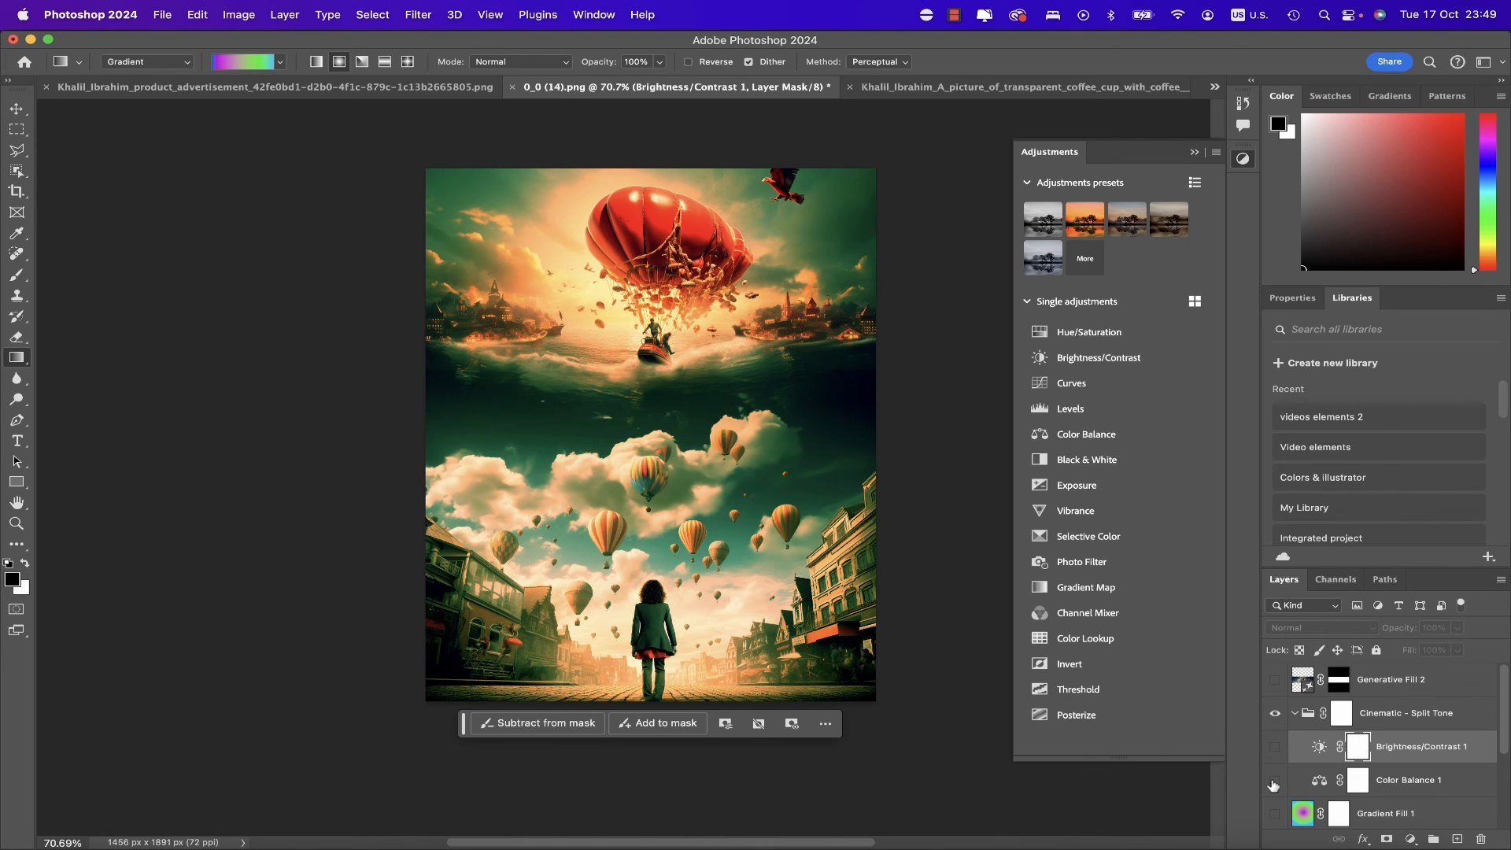
click(1274, 781)
click(1275, 748)
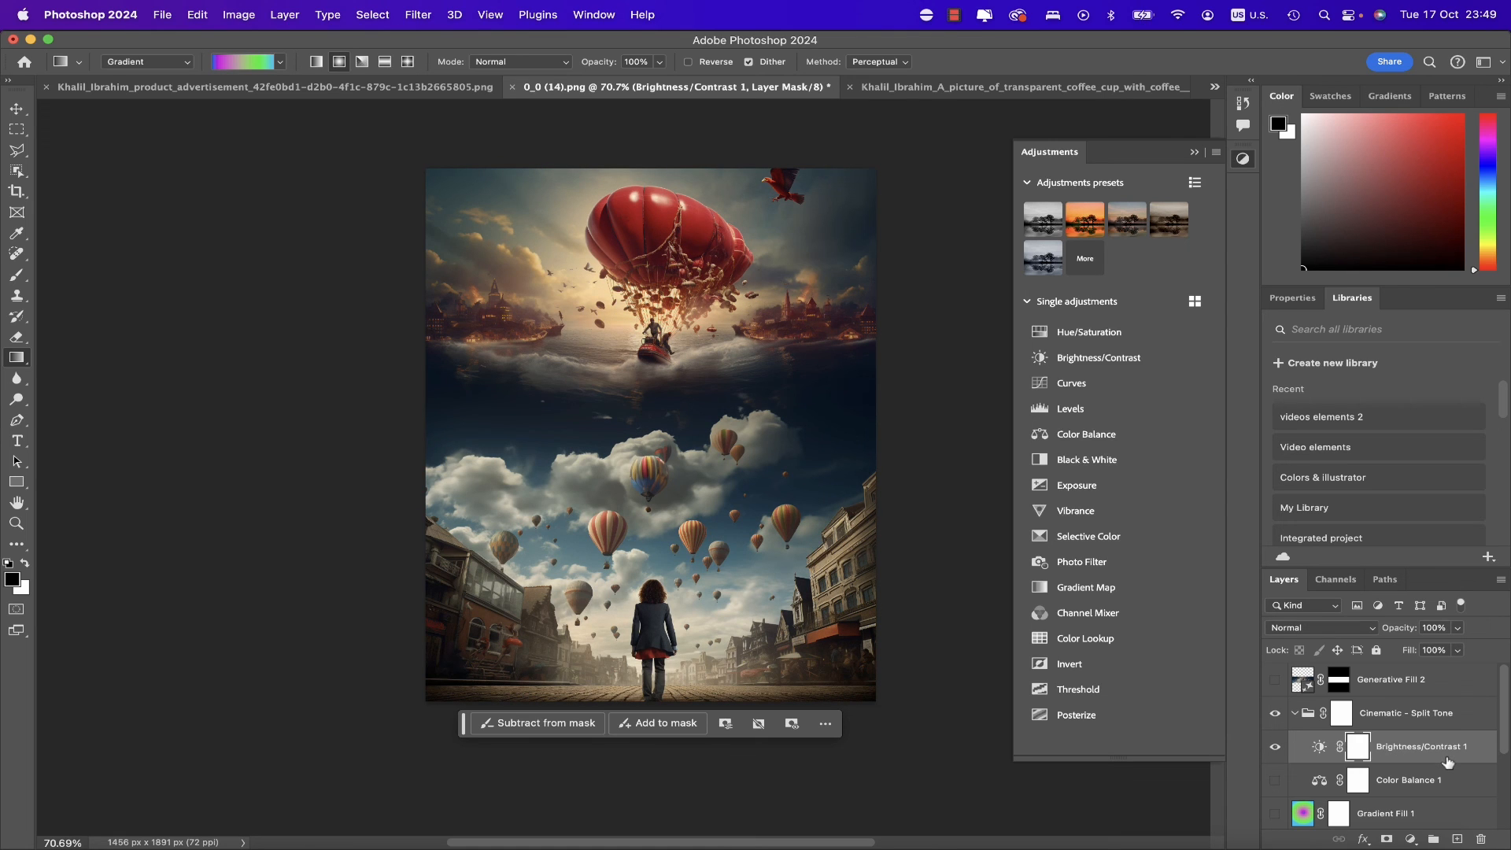
click(1284, 306)
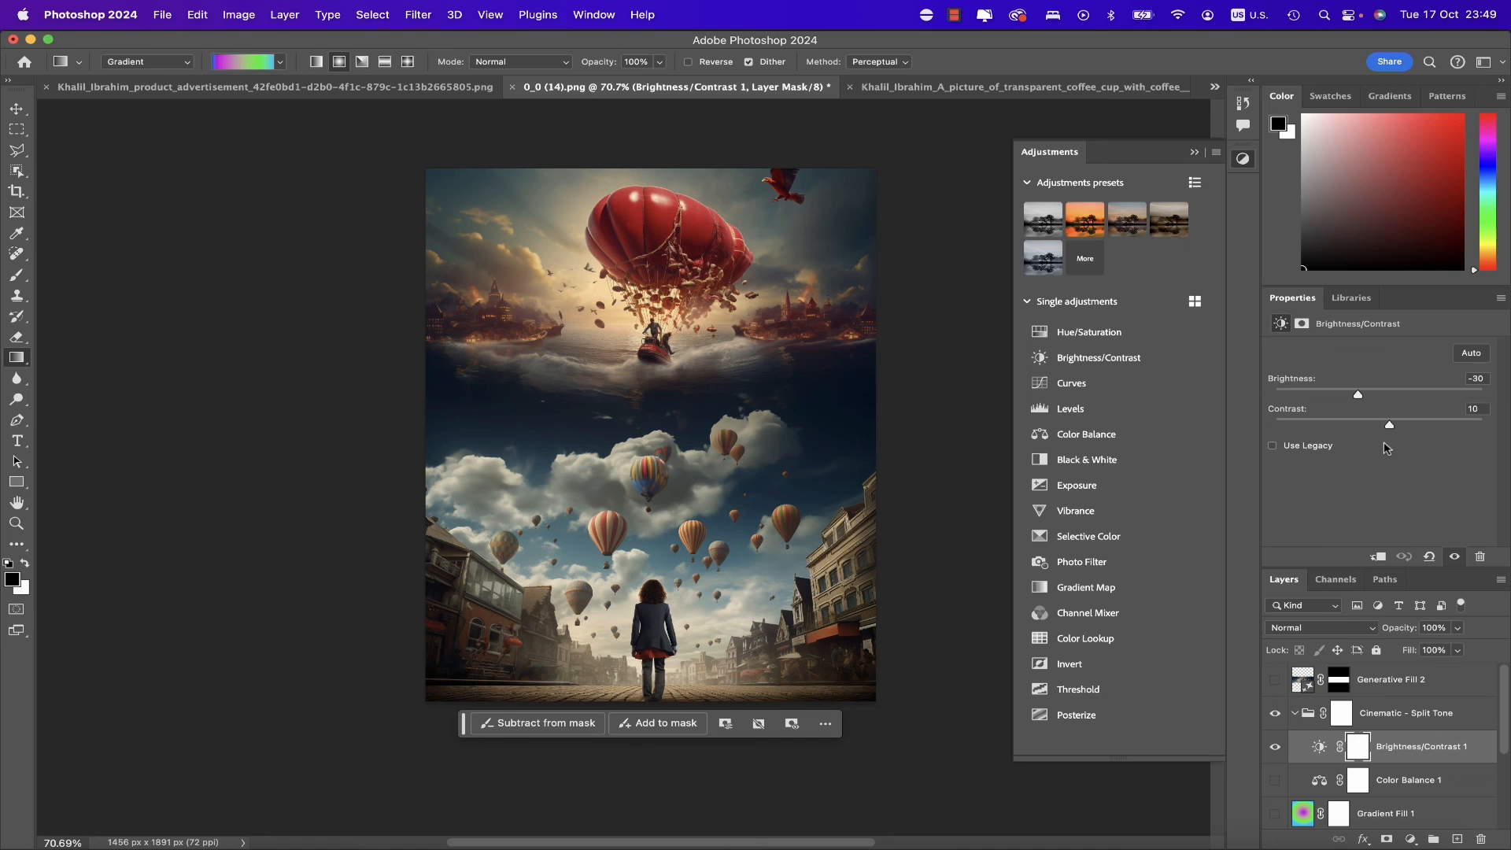
click(1275, 748)
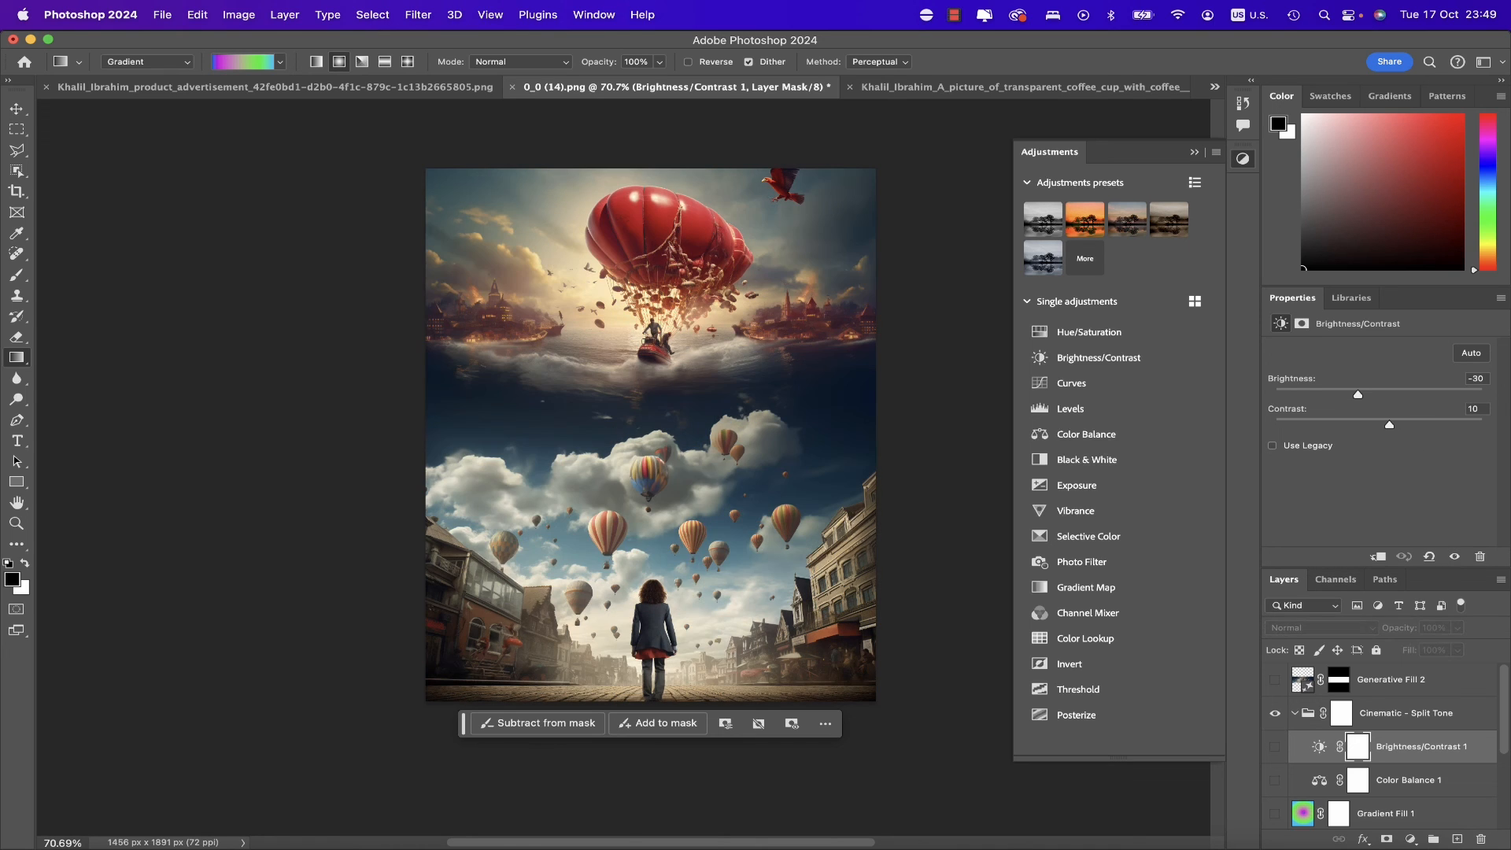
click(1275, 748)
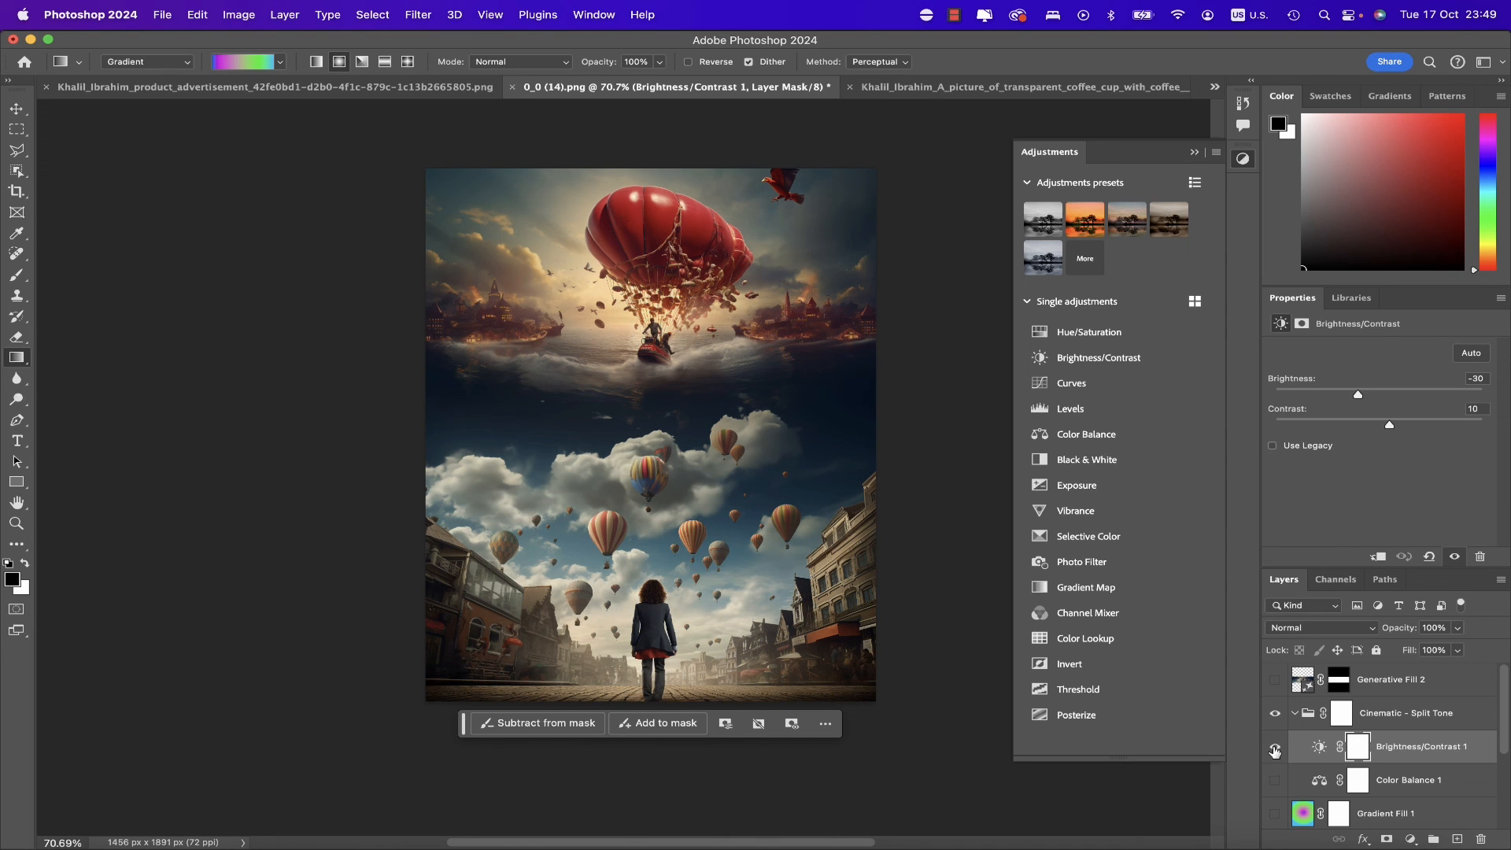
click(1276, 748)
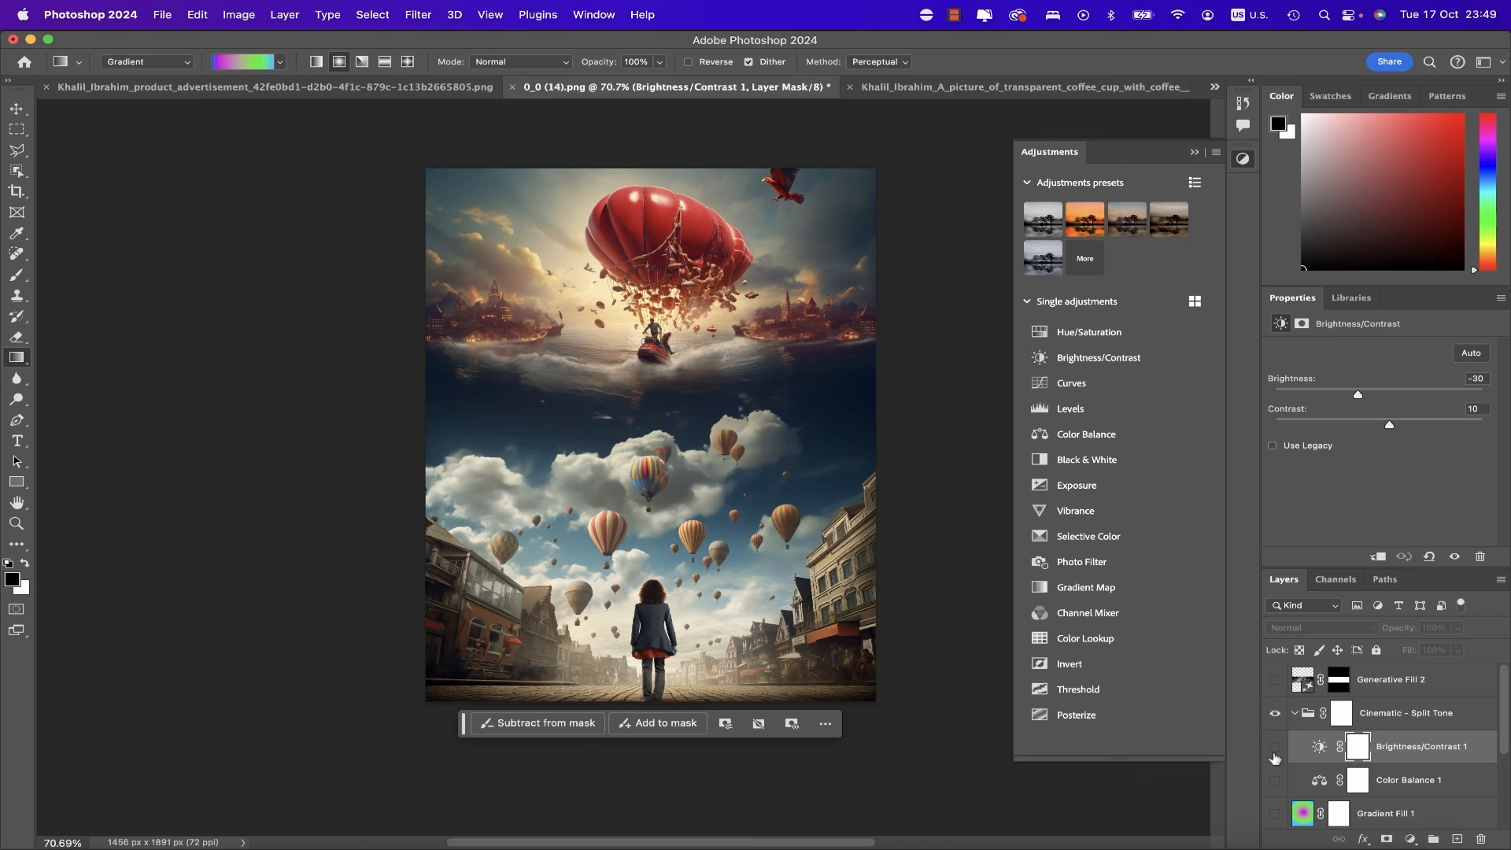
click(1275, 748)
click(1276, 780)
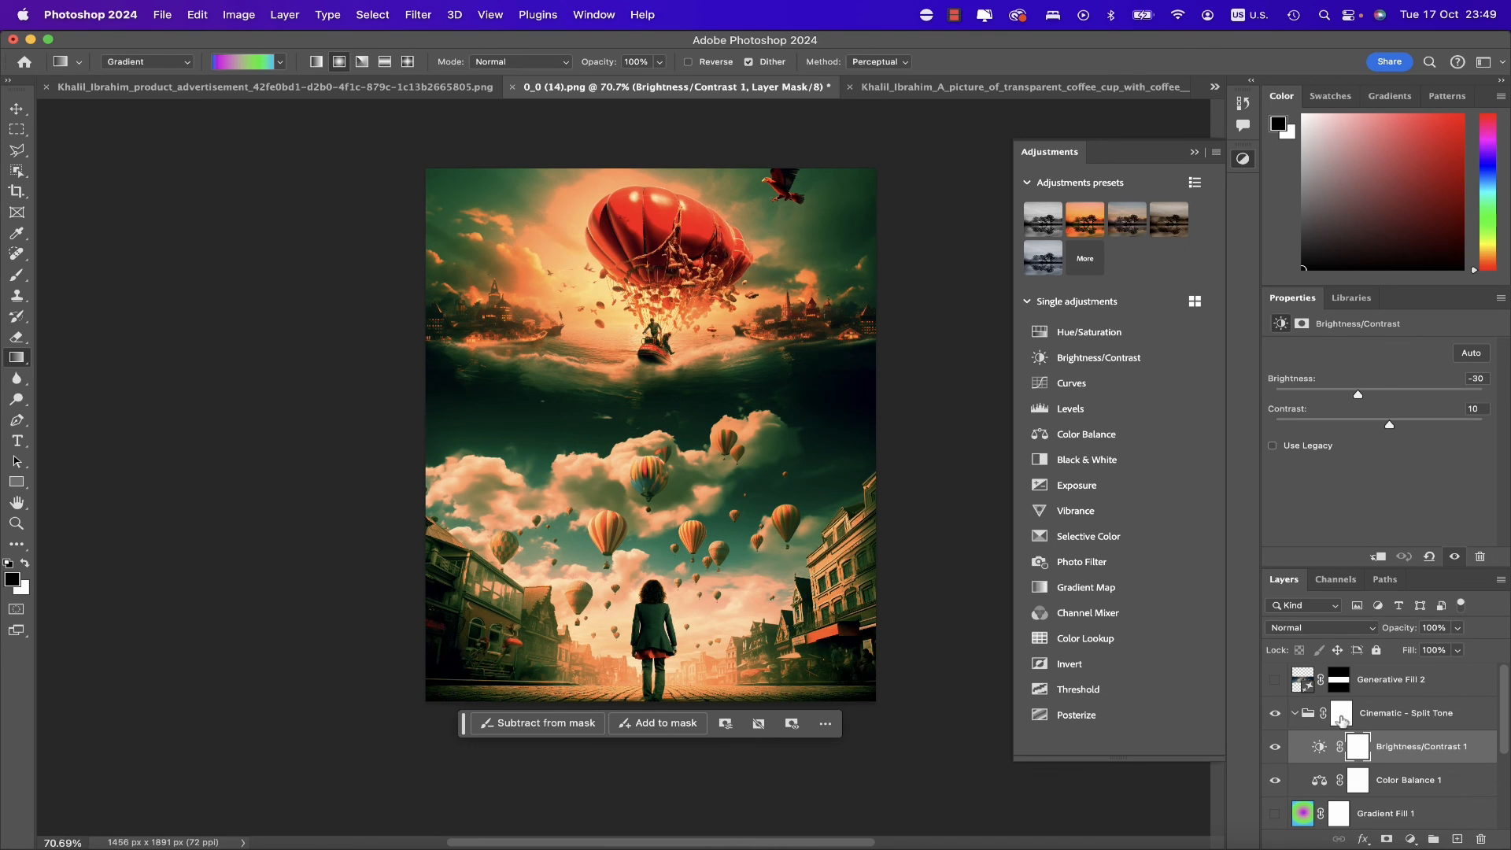
Collapse the Cinematic - Split Tone group and set its opacity to 12%.
click(1296, 714)
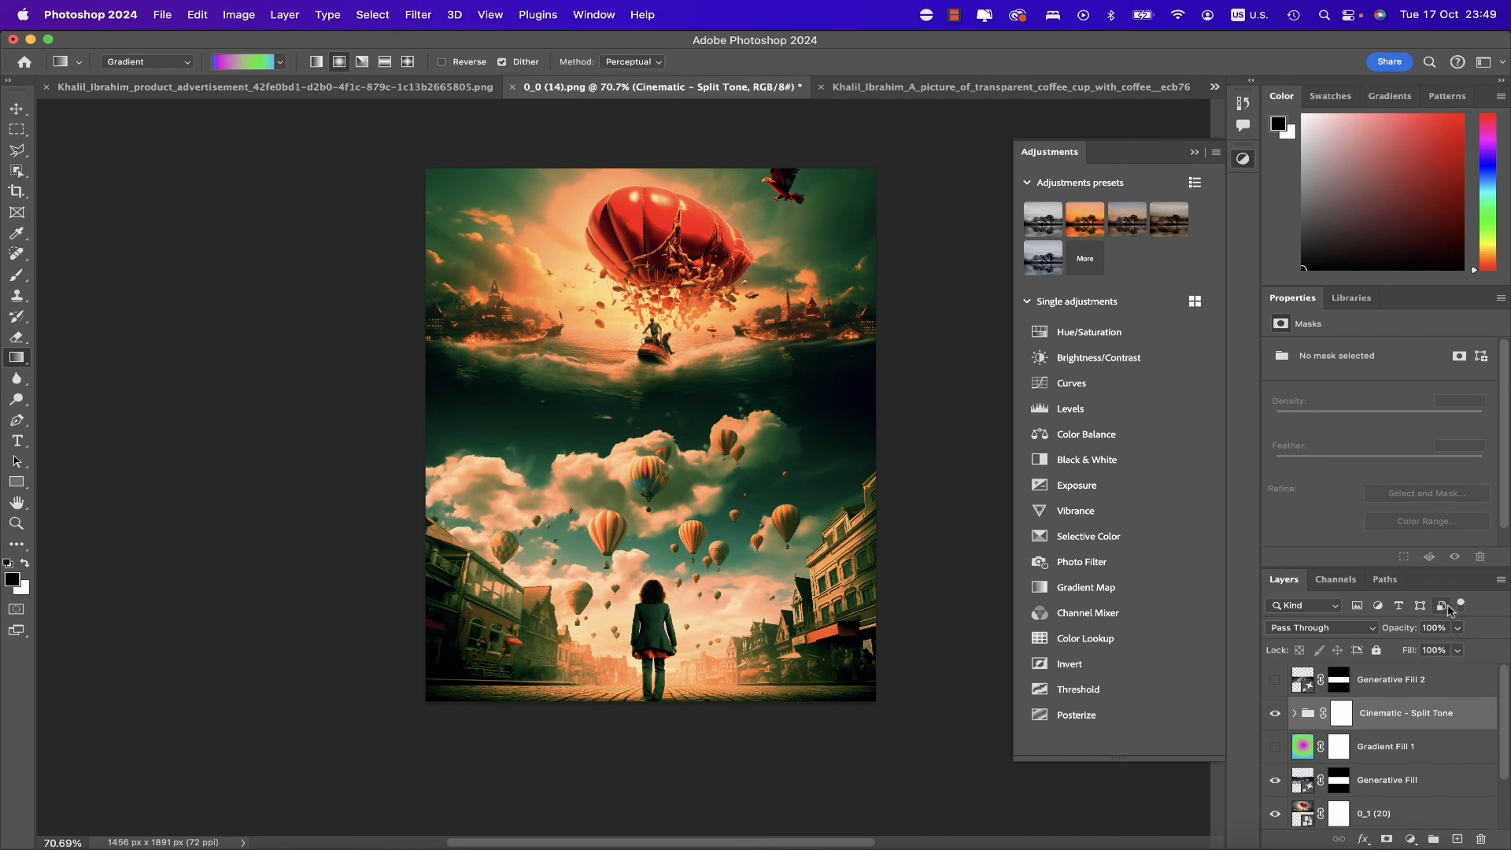
click(1457, 629)
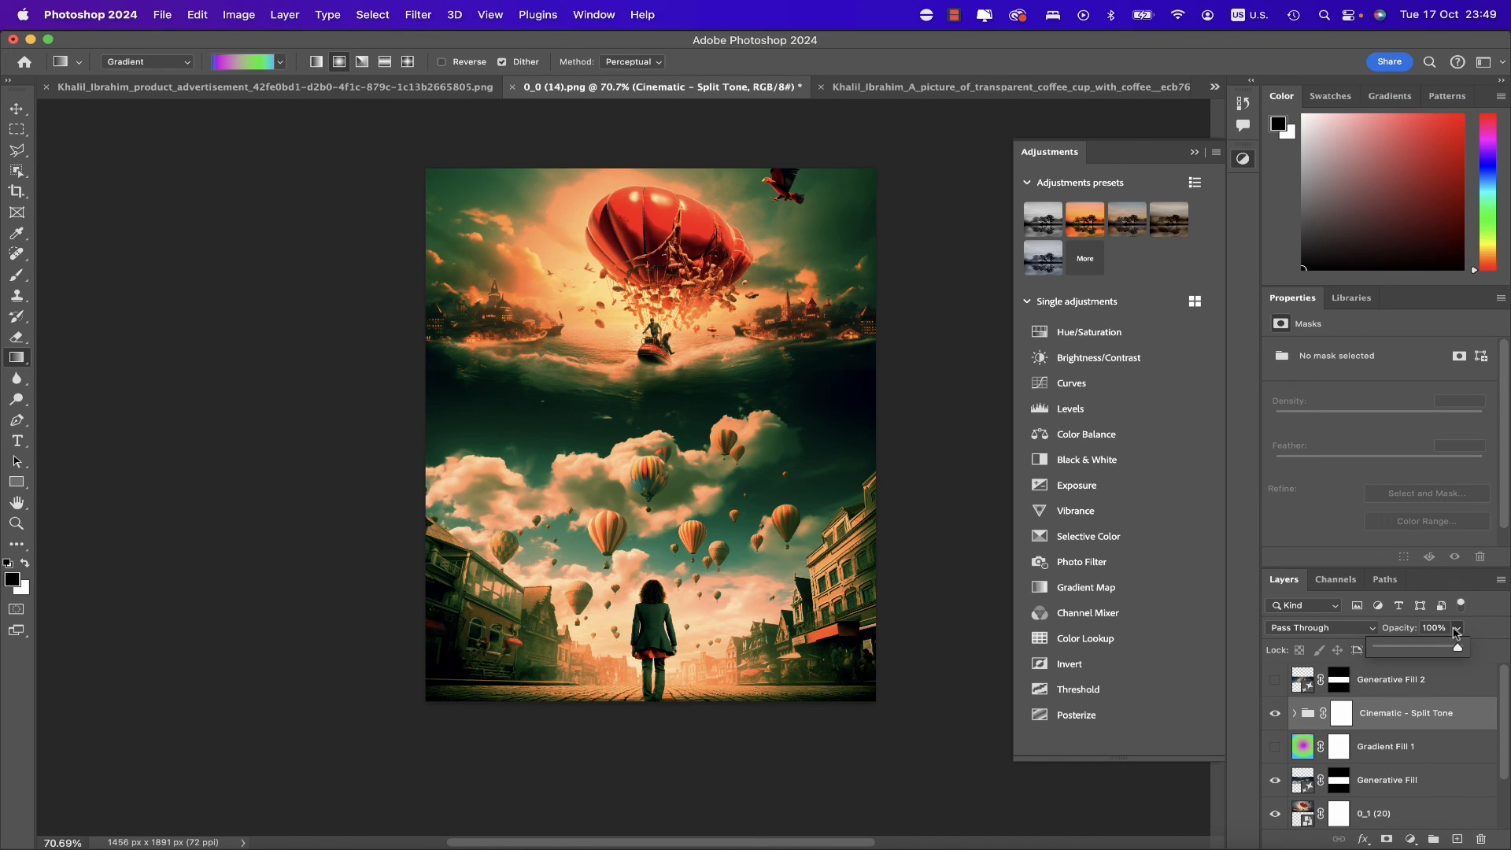
click(1404, 648)
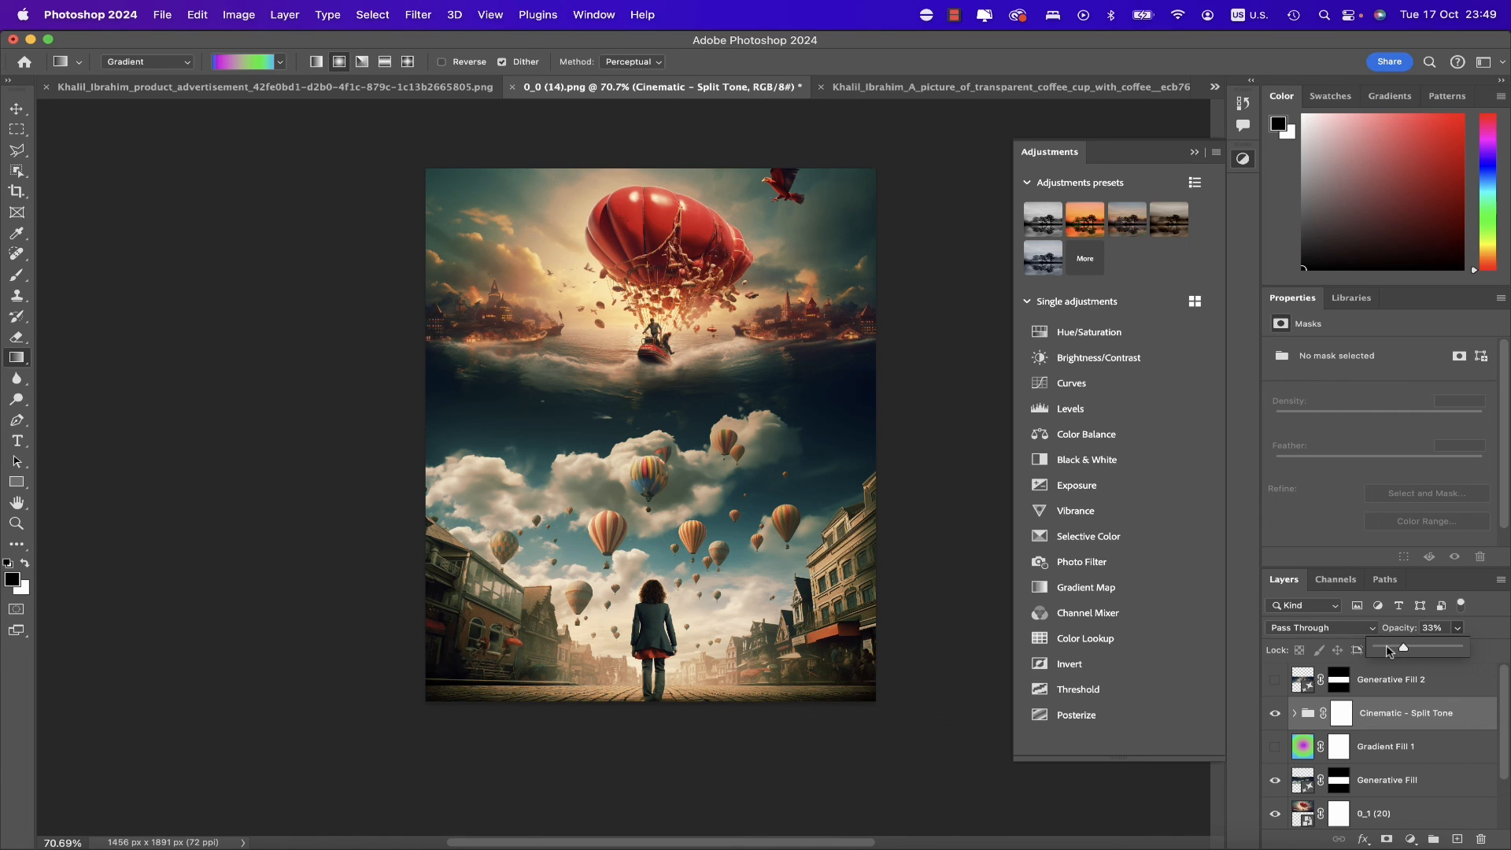
drag(1388, 651, 1385, 650)
Compare the picture with and without the Cinematic - Split Tone group, and leave the group hidden.
click(1275, 714)
click(1275, 714)
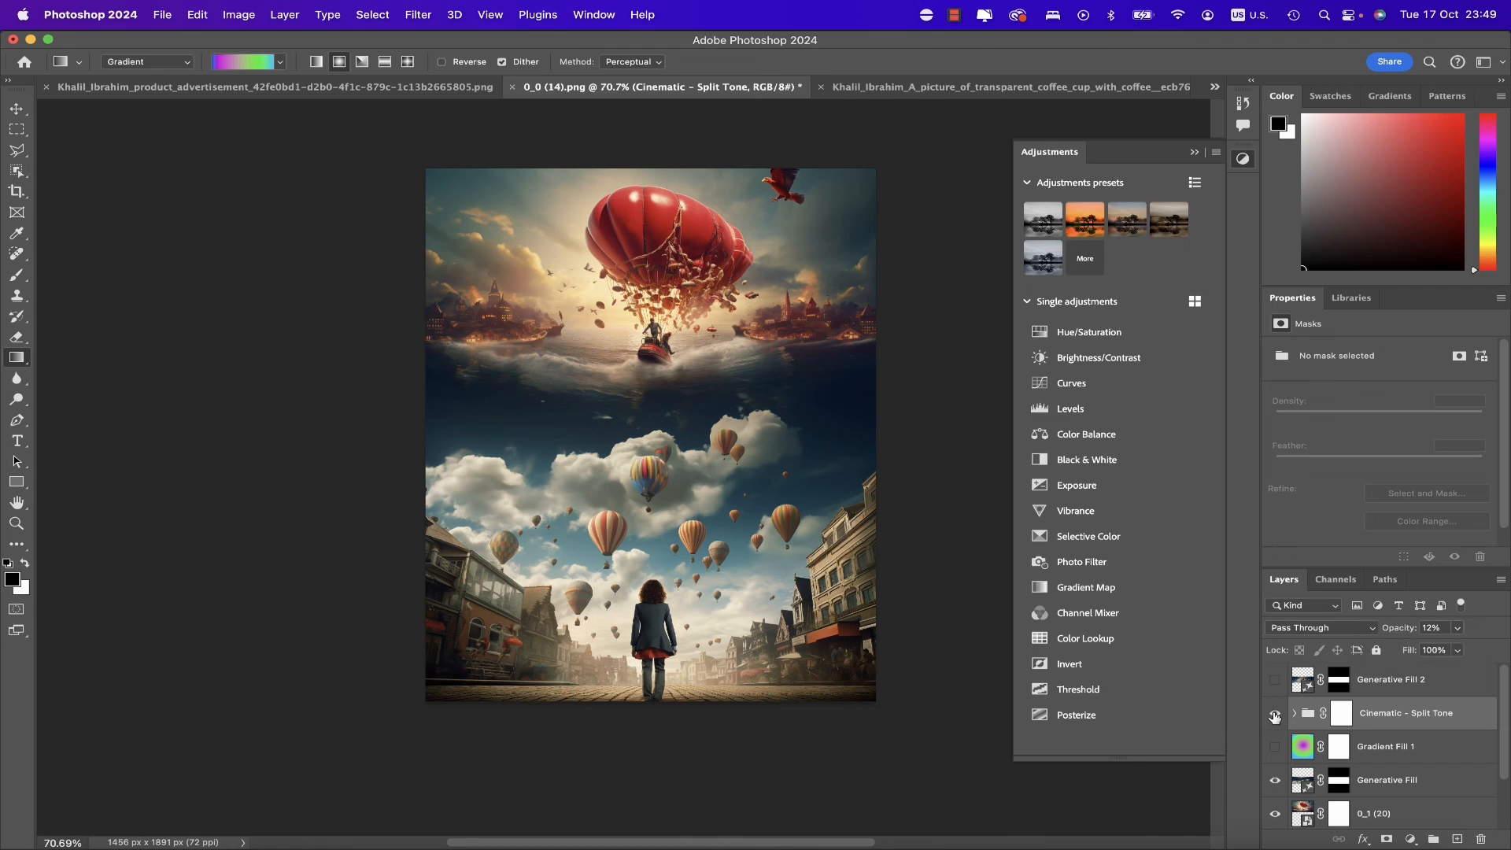
click(1275, 714)
click(1276, 714)
click(1276, 717)
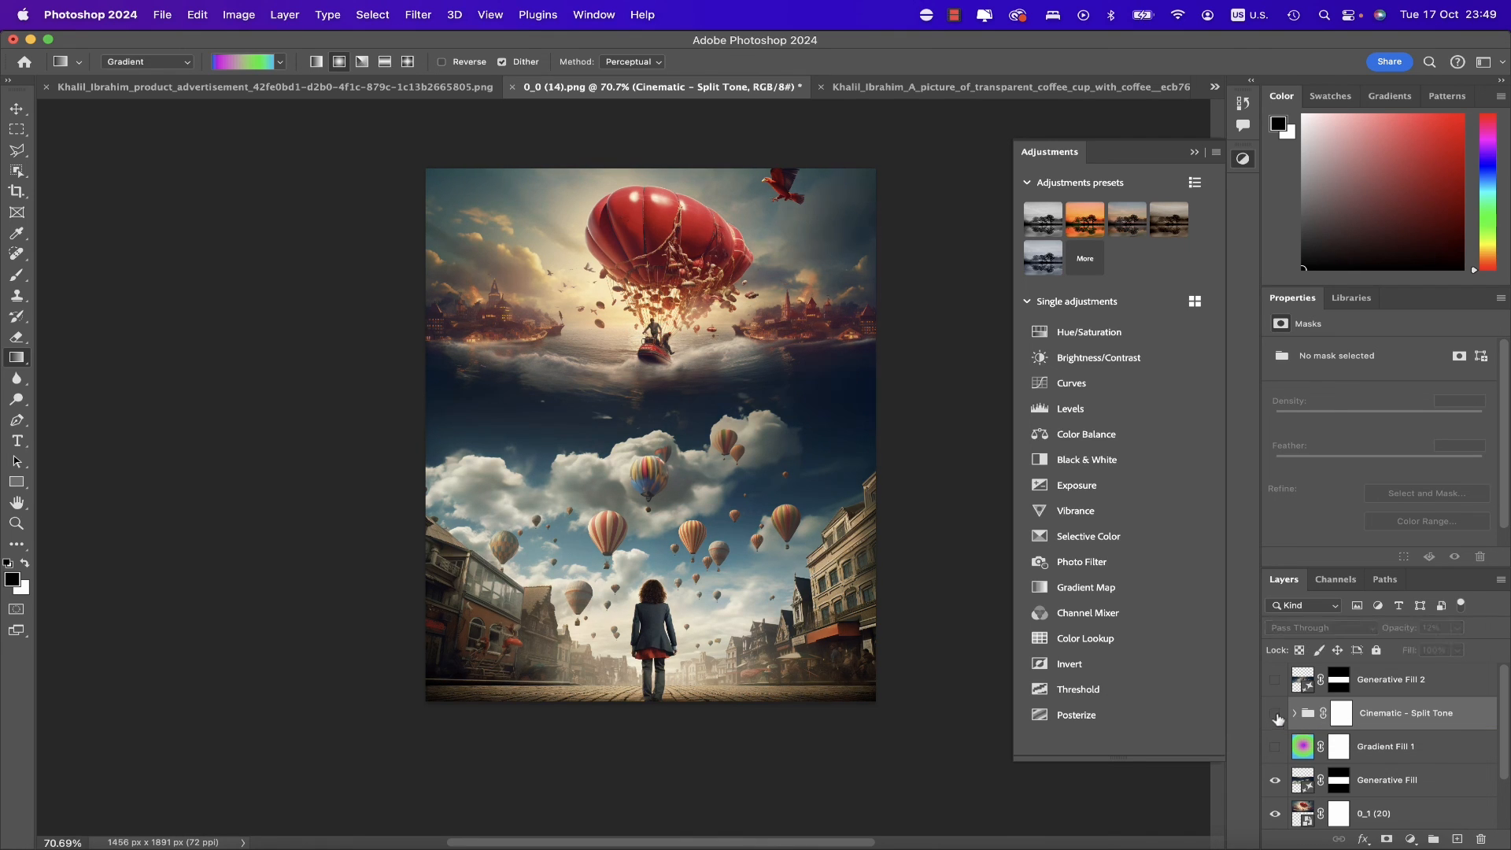
Browse the full adjustment preset collection, expand every category, preview presets such as Blue Mood on the picture, and return to the main list.
click(1130, 221)
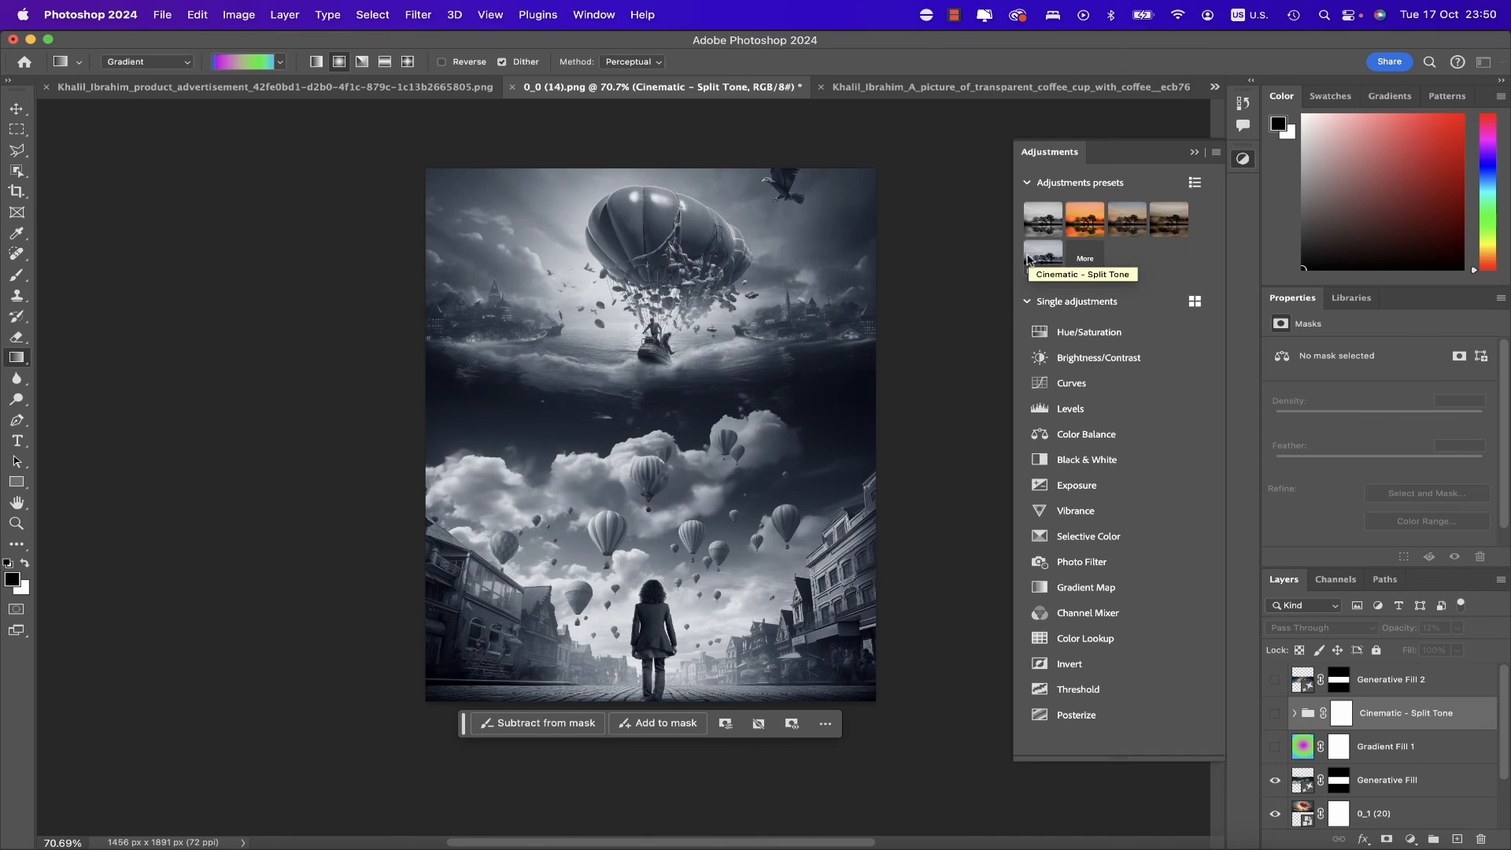
click(1085, 260)
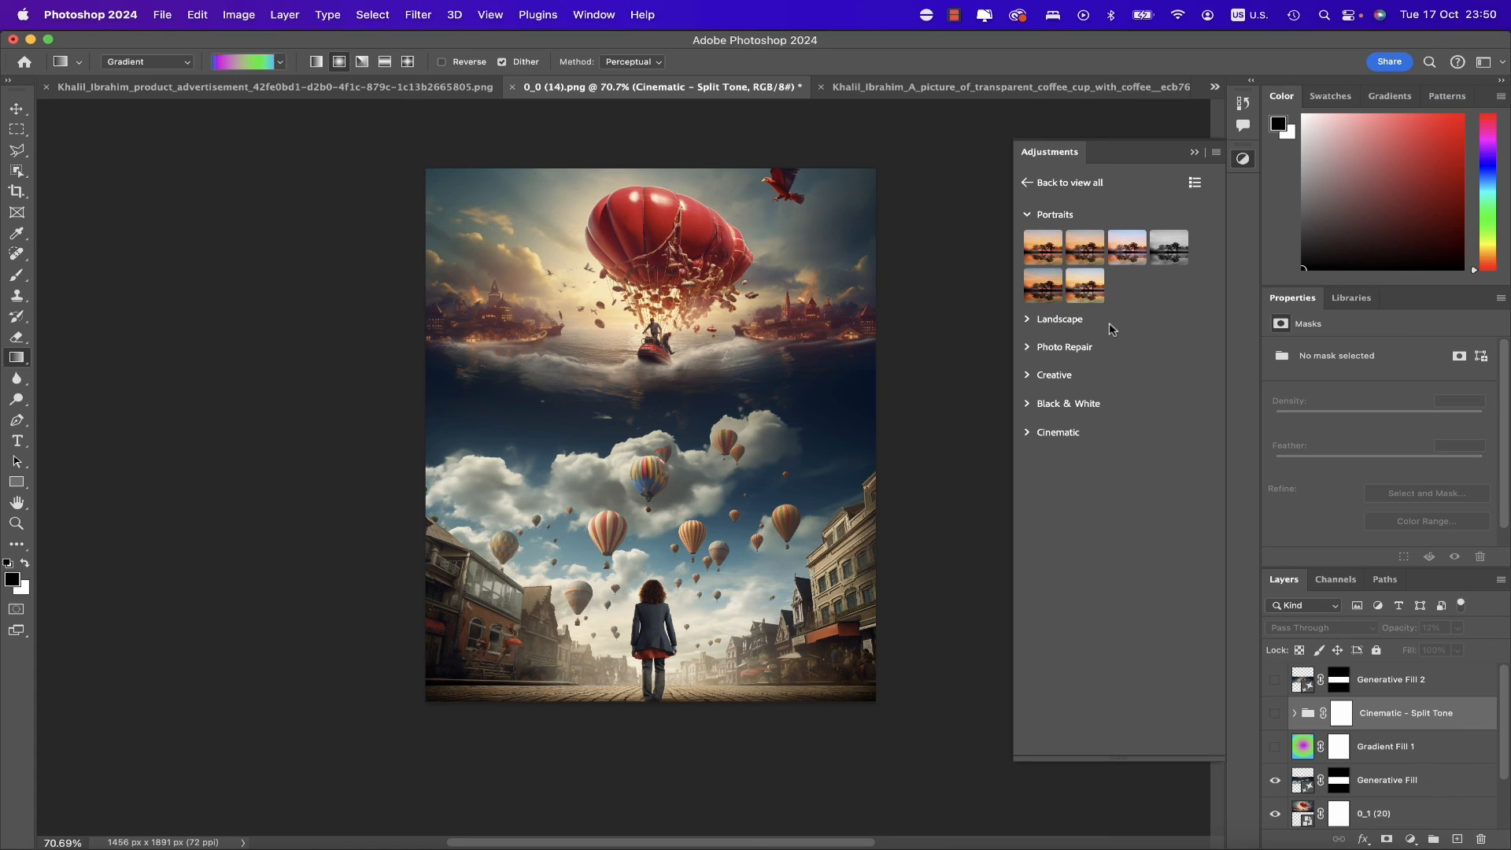
click(1026, 321)
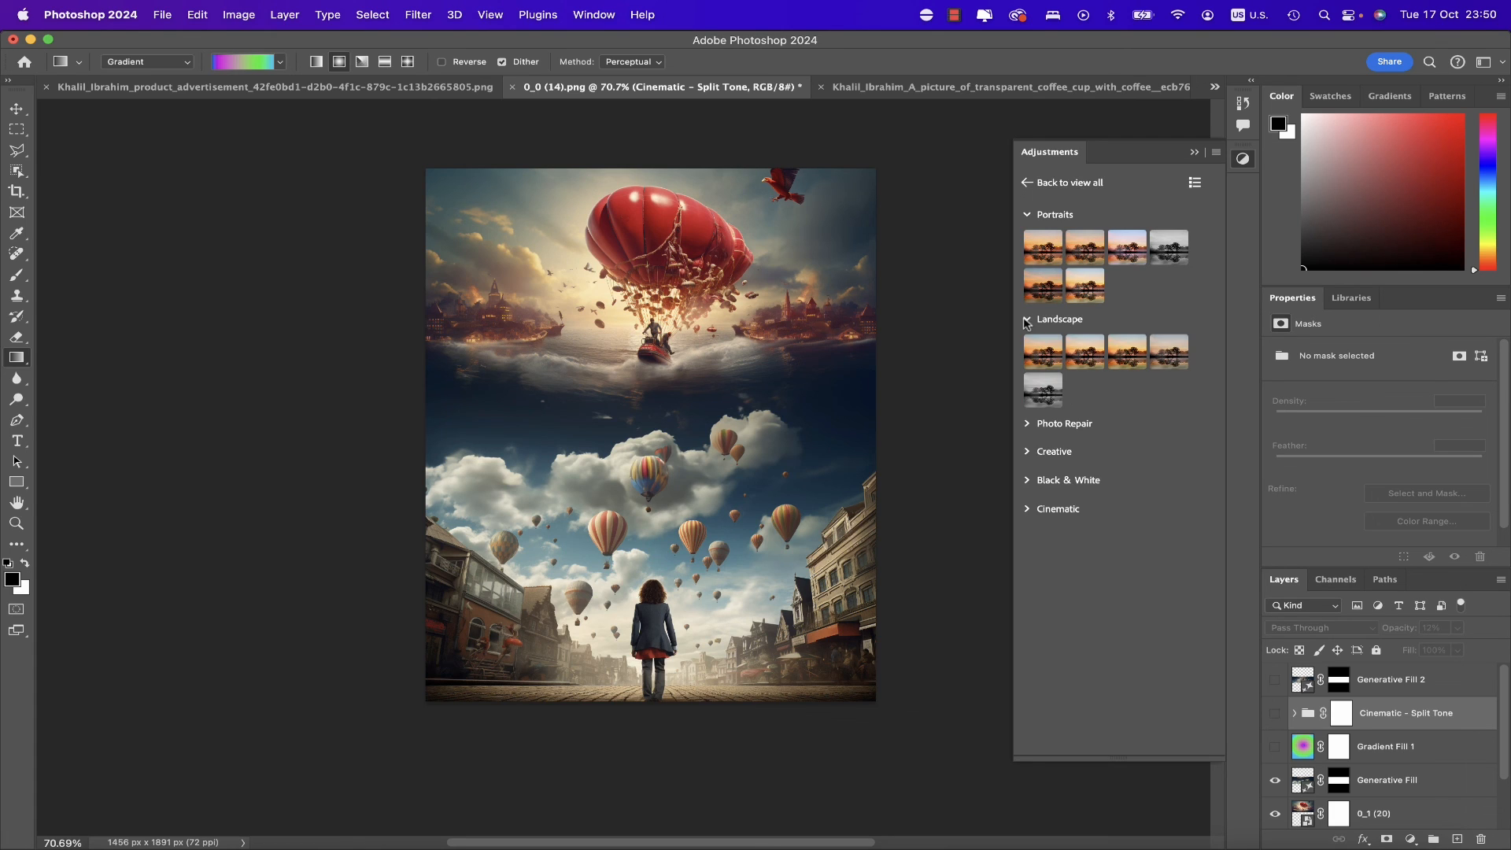
click(1027, 425)
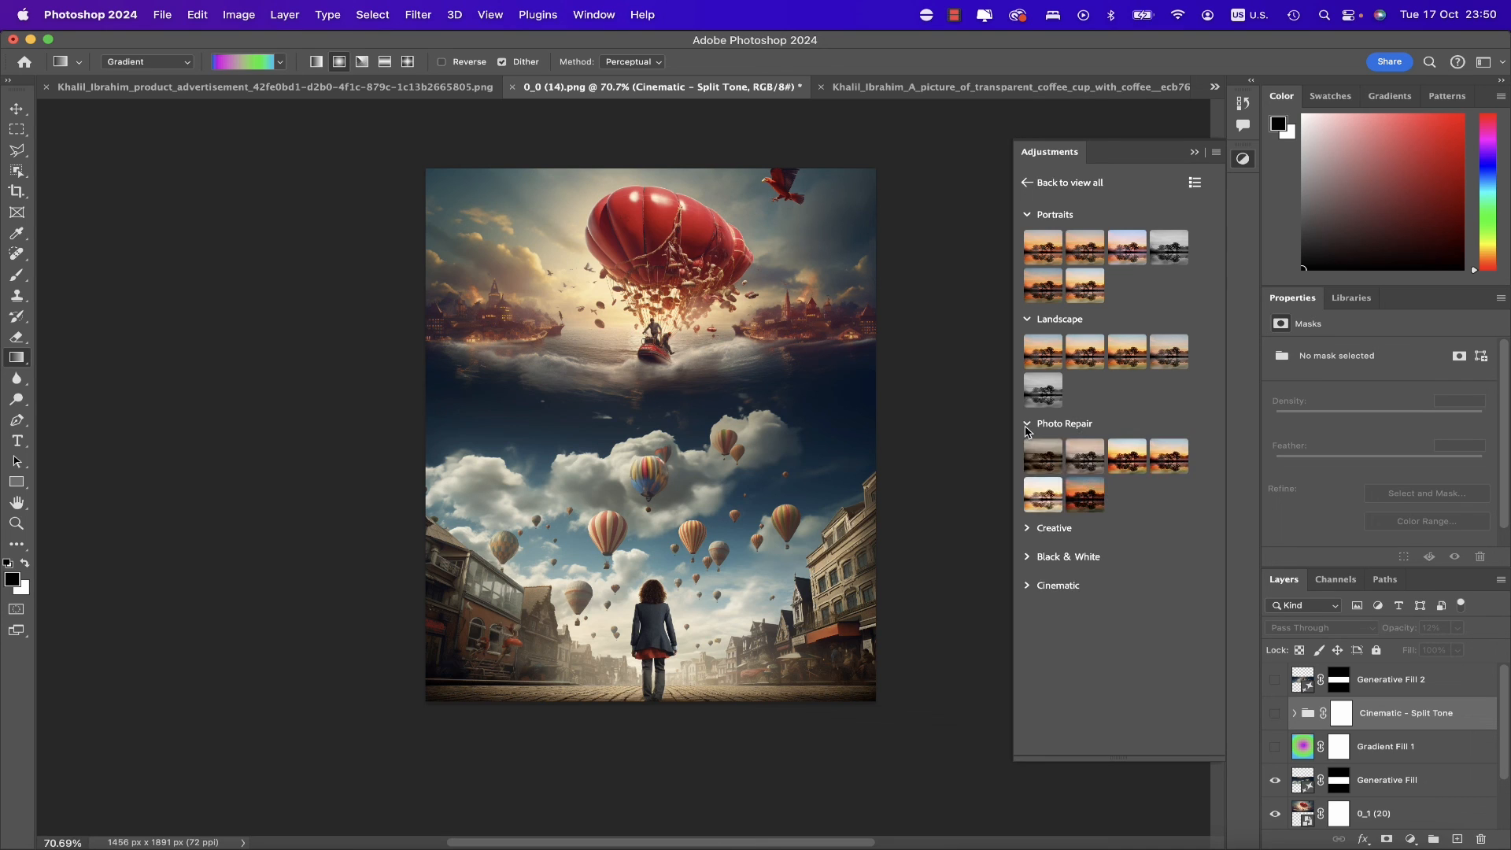
click(1027, 529)
click(1027, 634)
click(1027, 739)
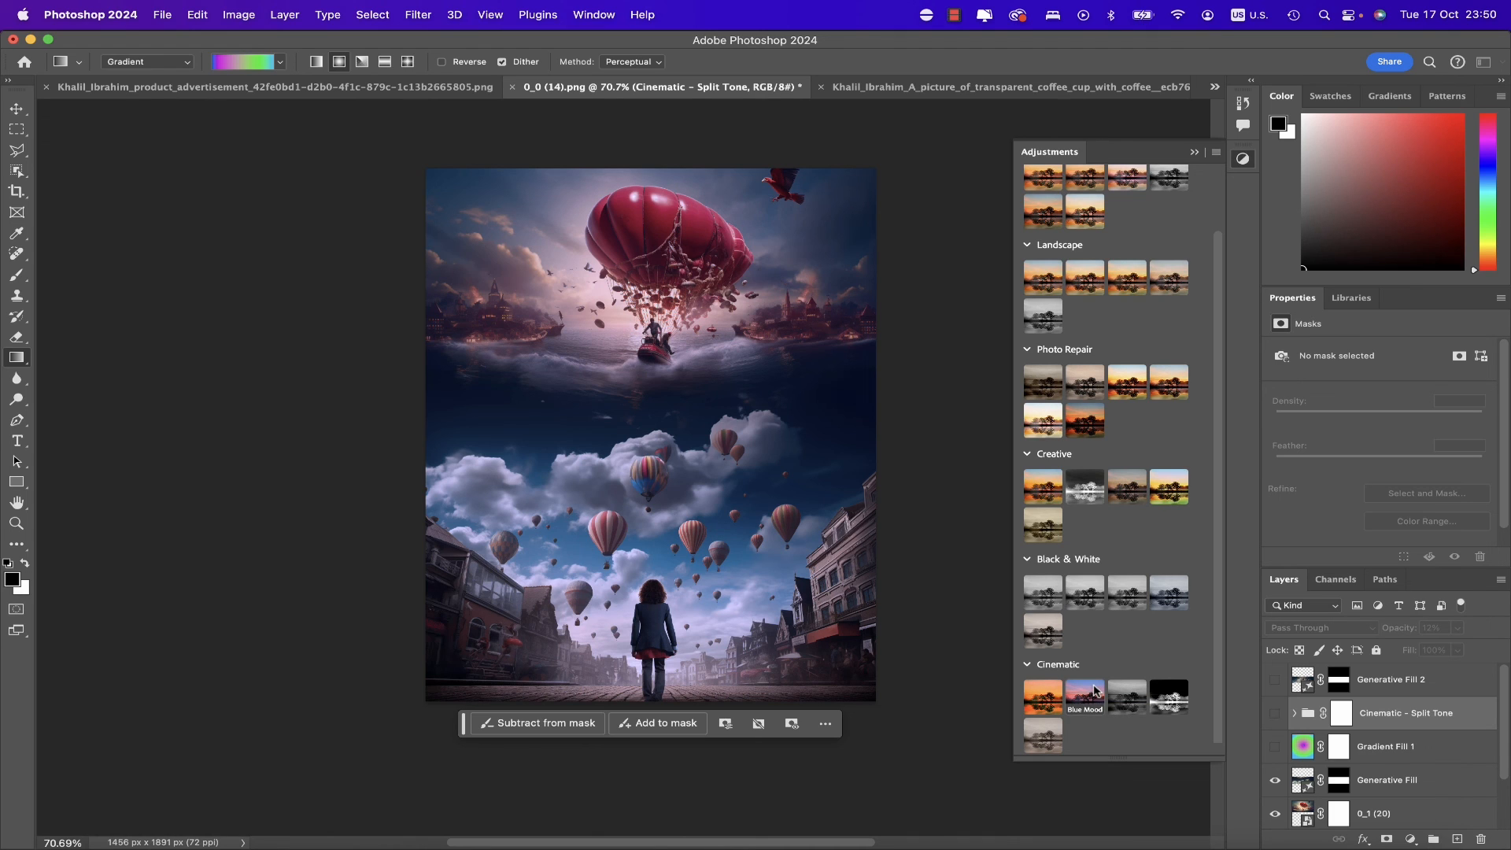
scroll(1094, 690, up, 3)
click(1028, 184)
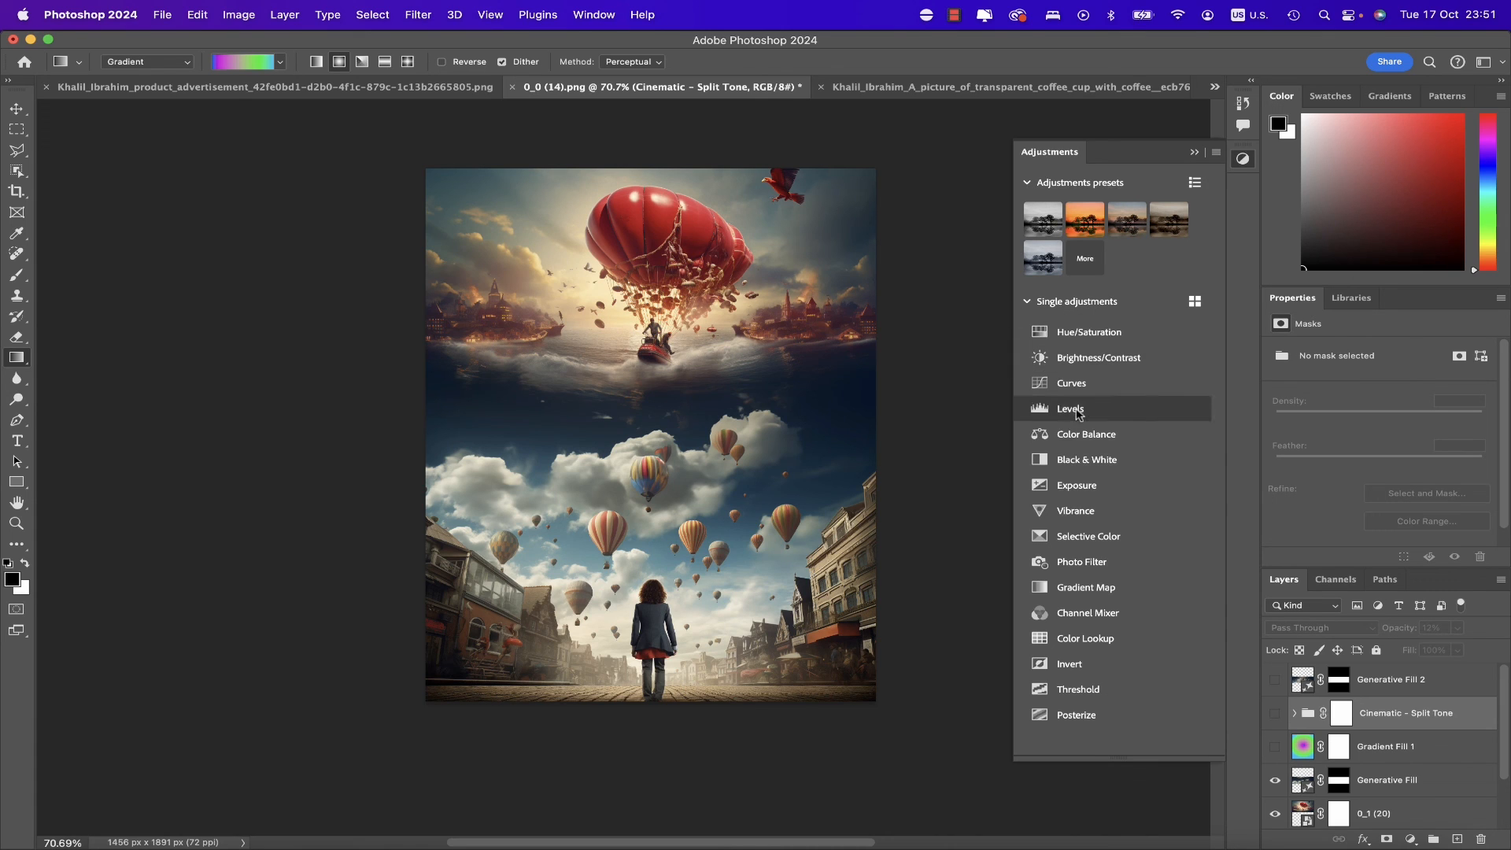
Add a Levels adjustment layer and set its midtone value to about 1.30.
click(1072, 409)
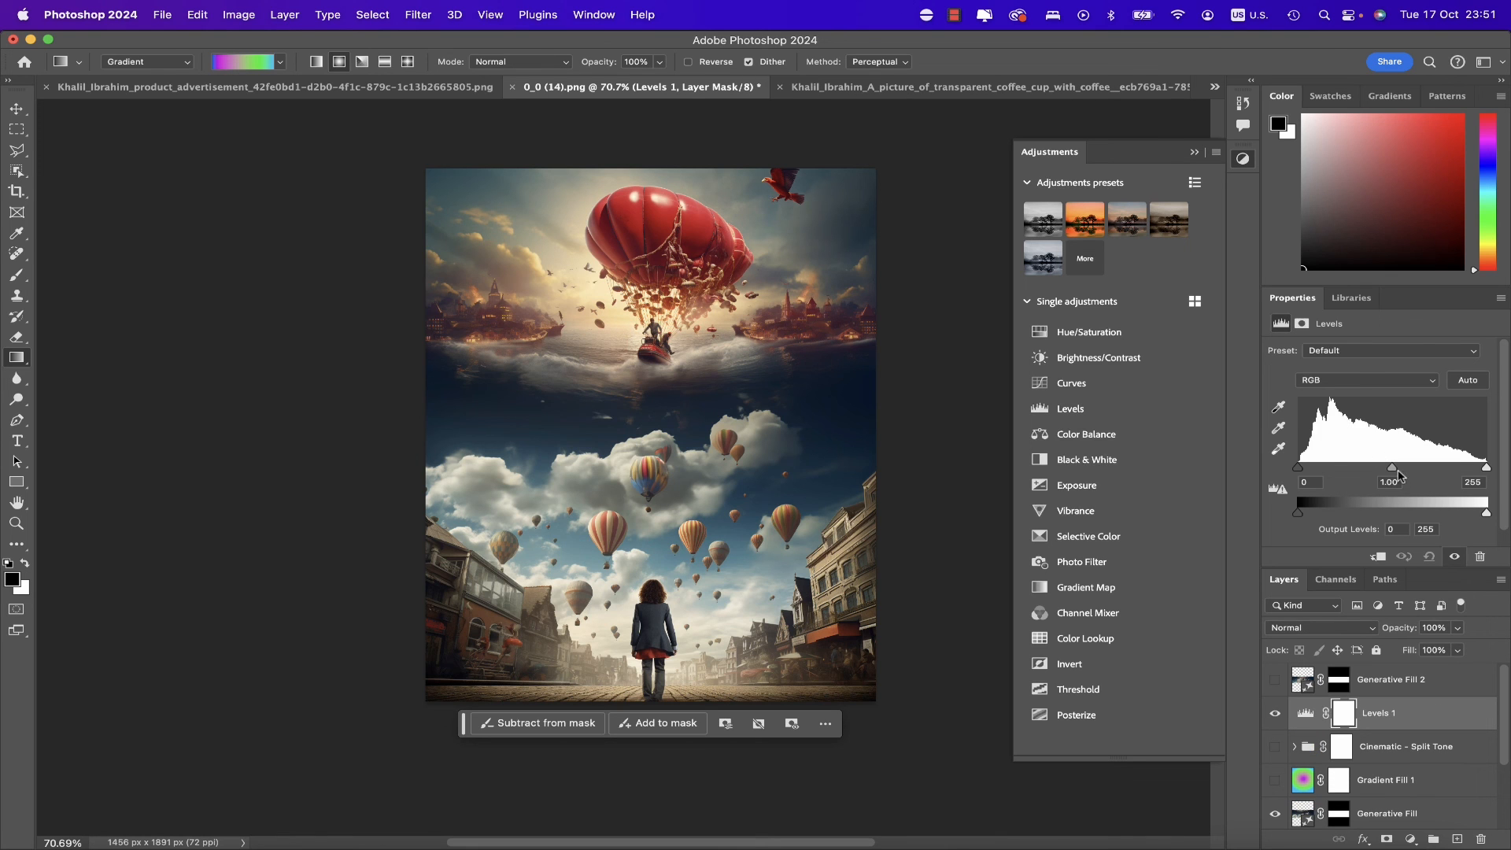
mouse_move(1392, 470)
mouse_down()
mouse_move(1417, 471)
mouse_move(1376, 474)
mouse_up()
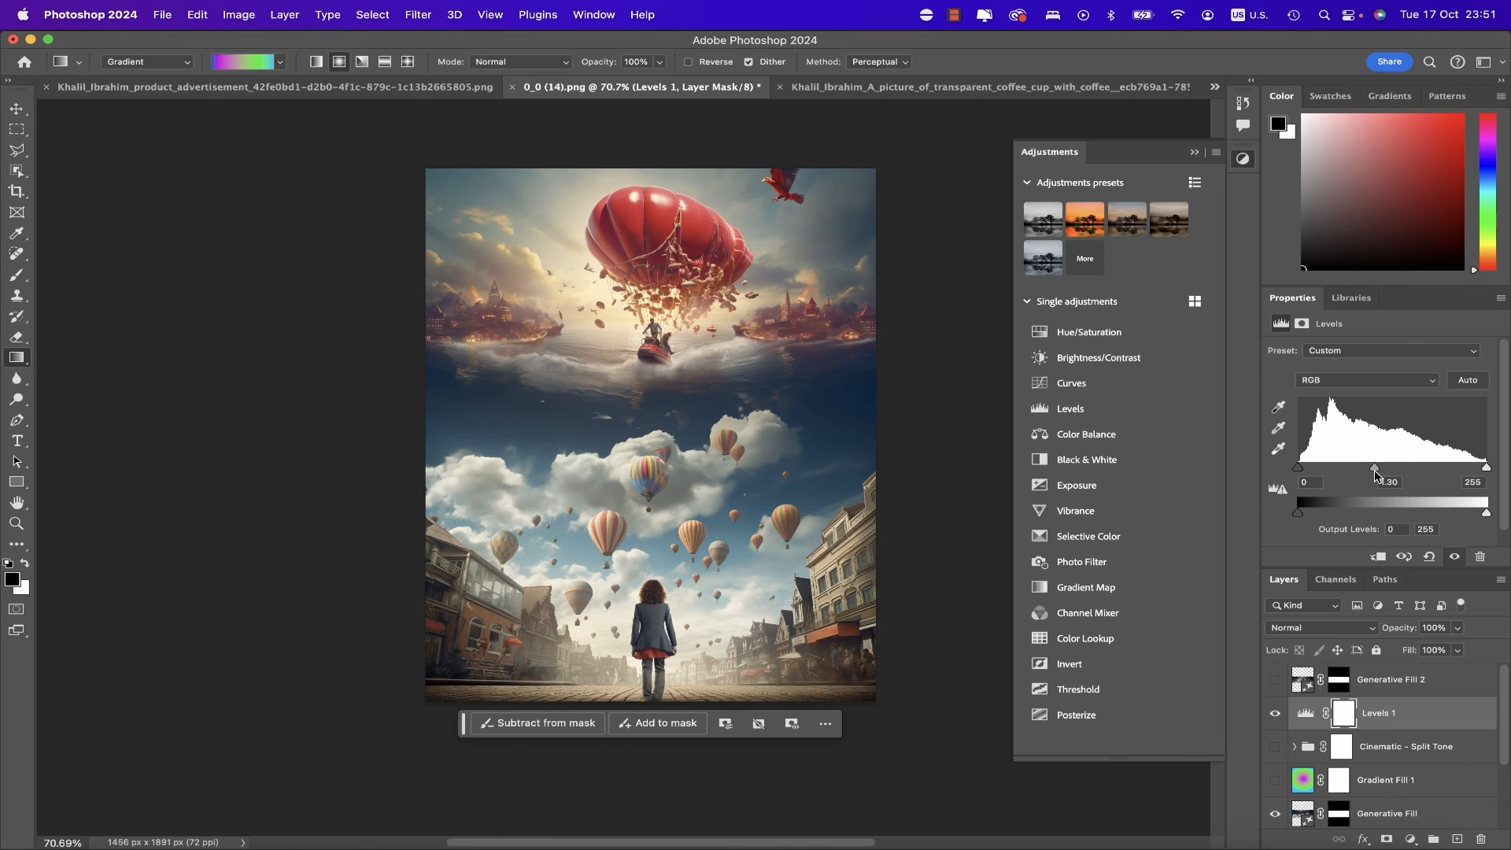